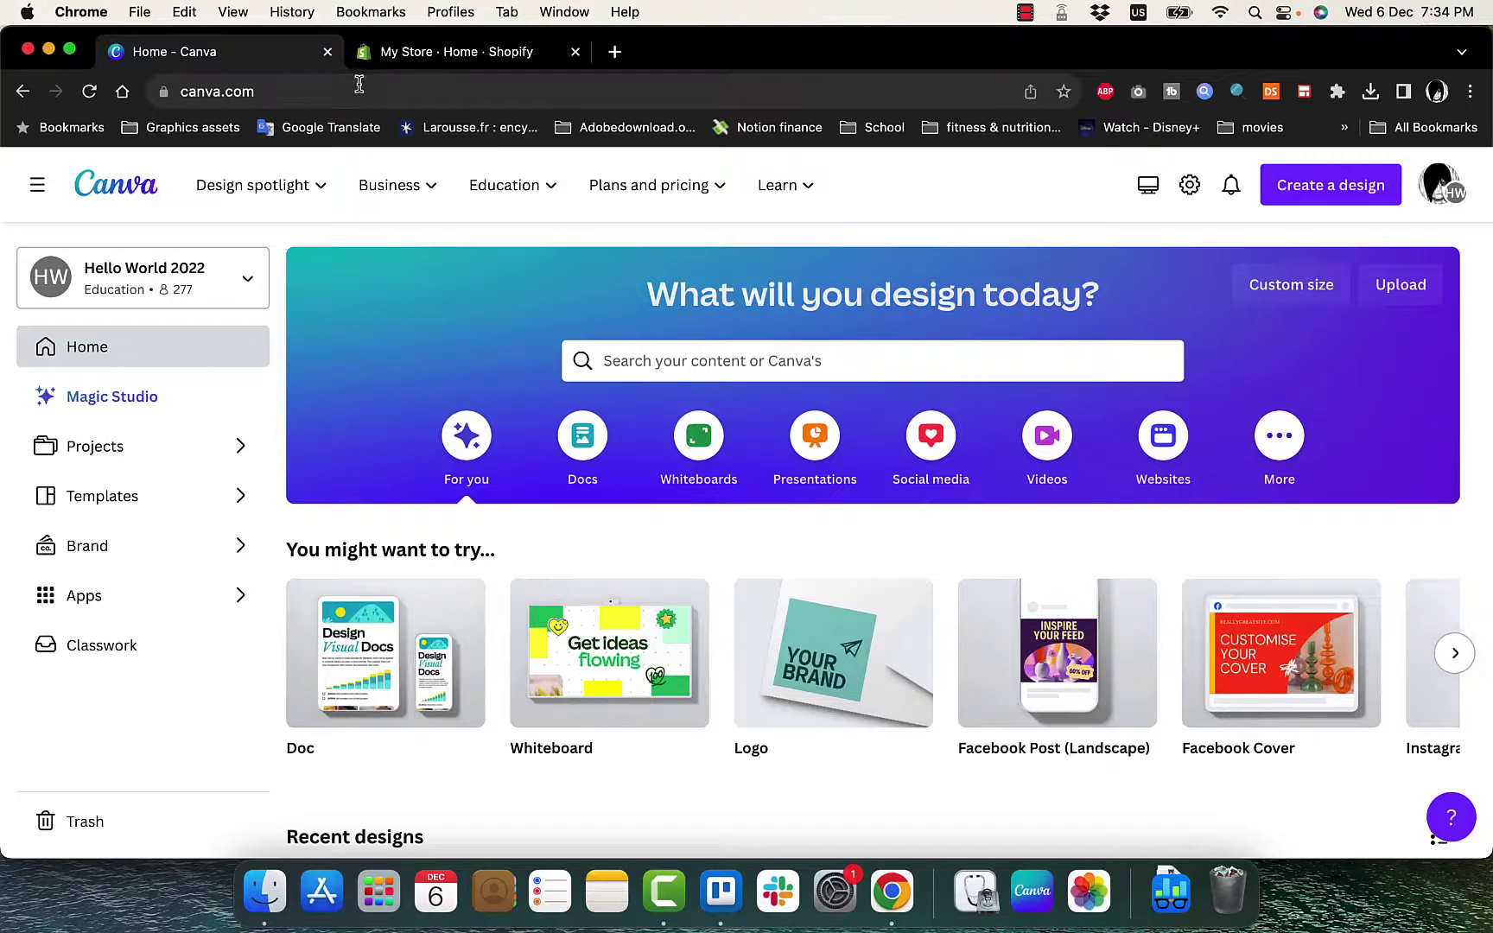
- Search Canva templates for 'website' and look over the results
click(855, 370)
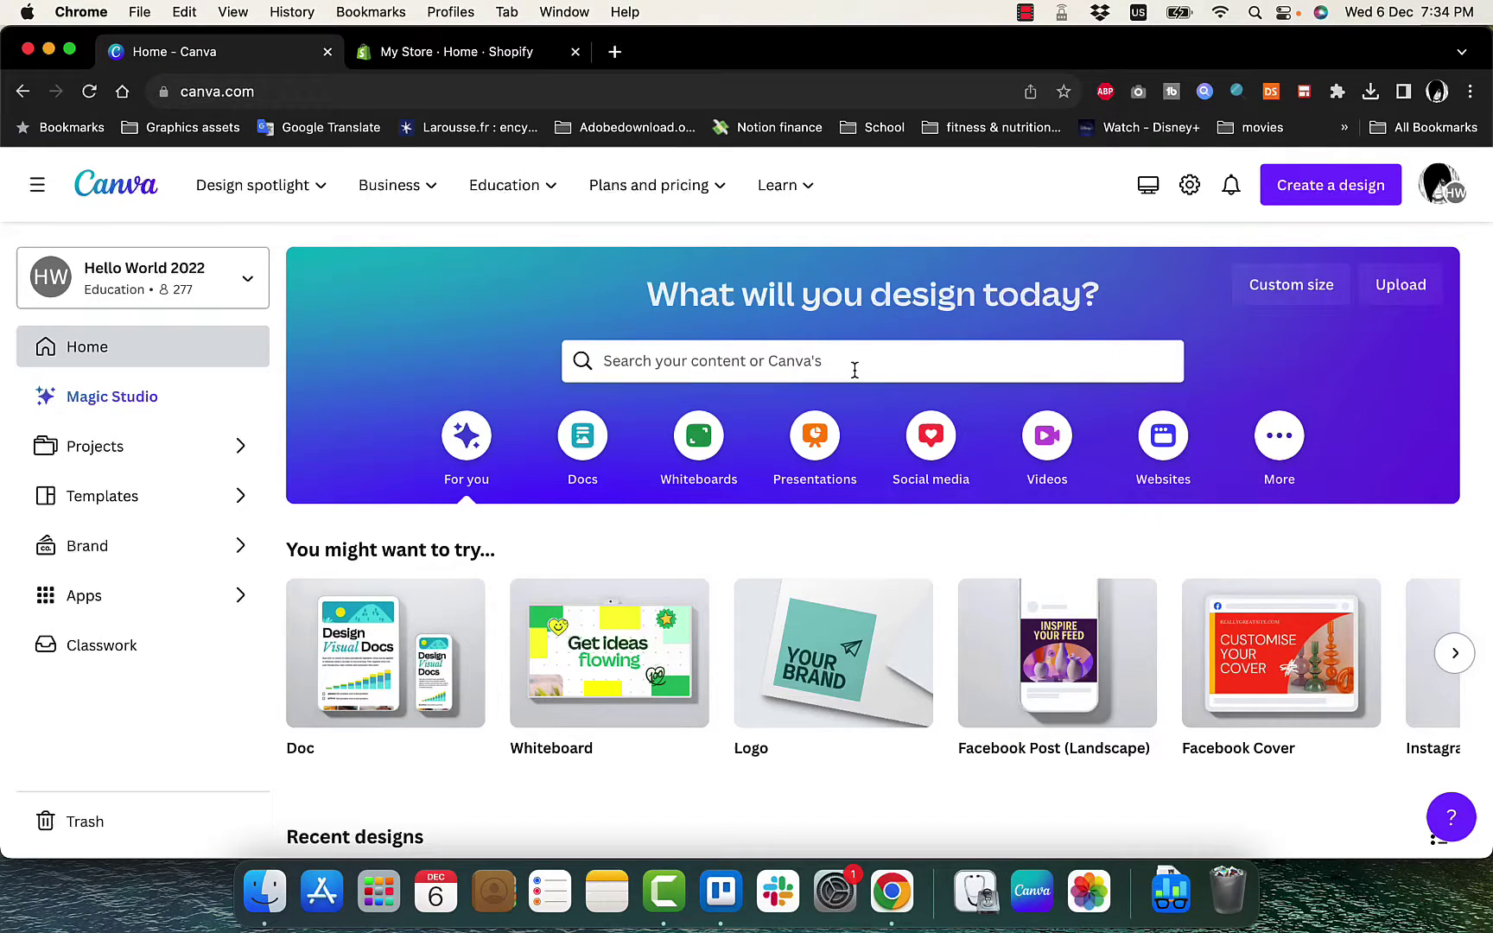
text(website)
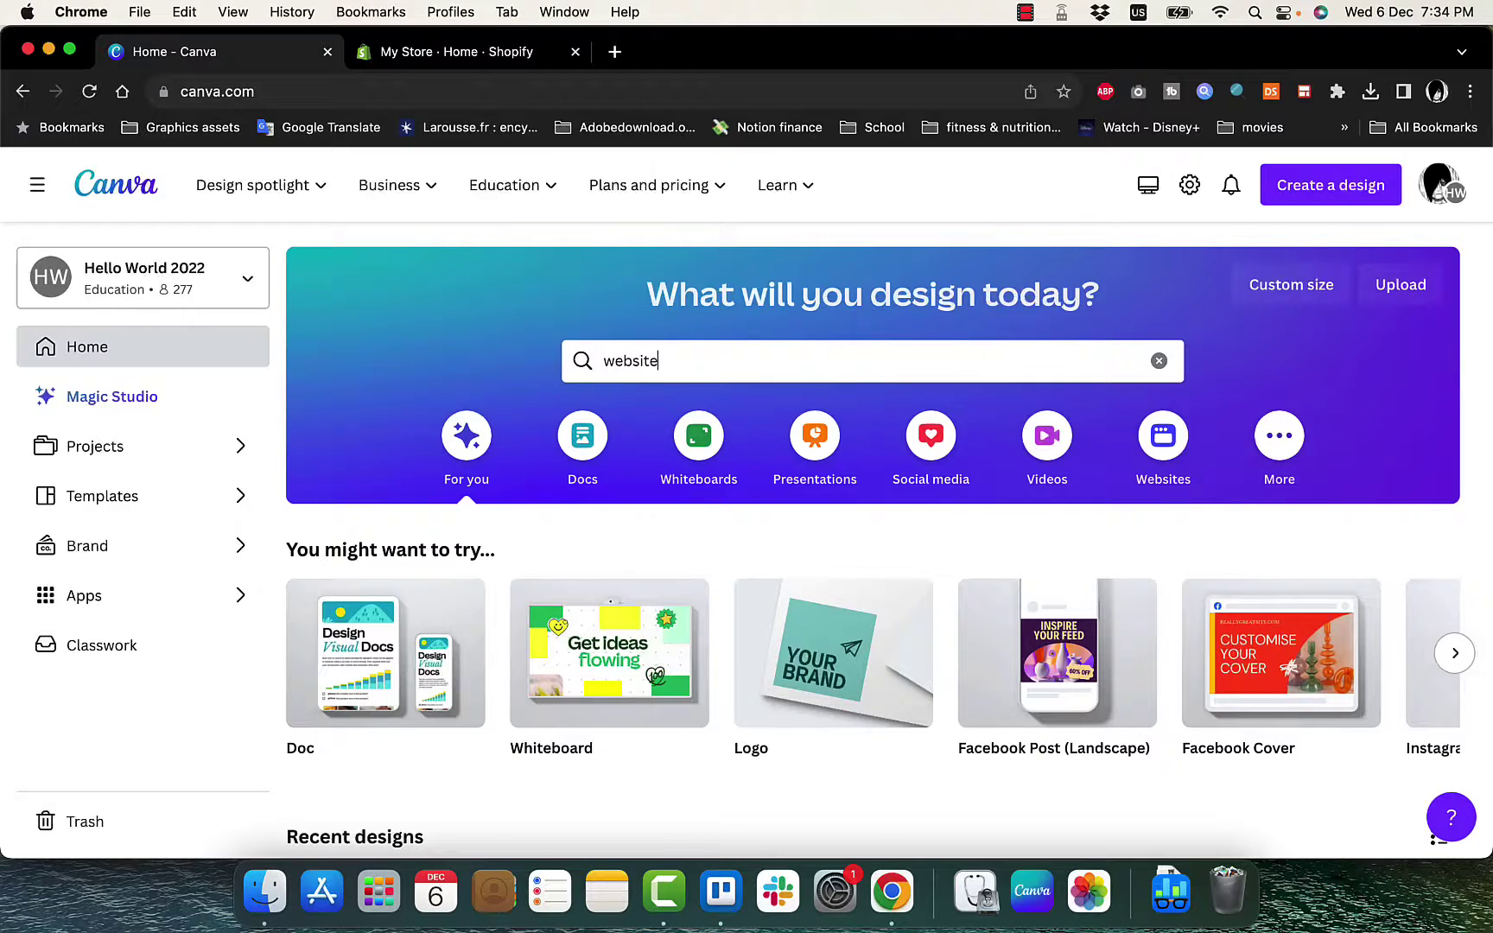
key(Return)
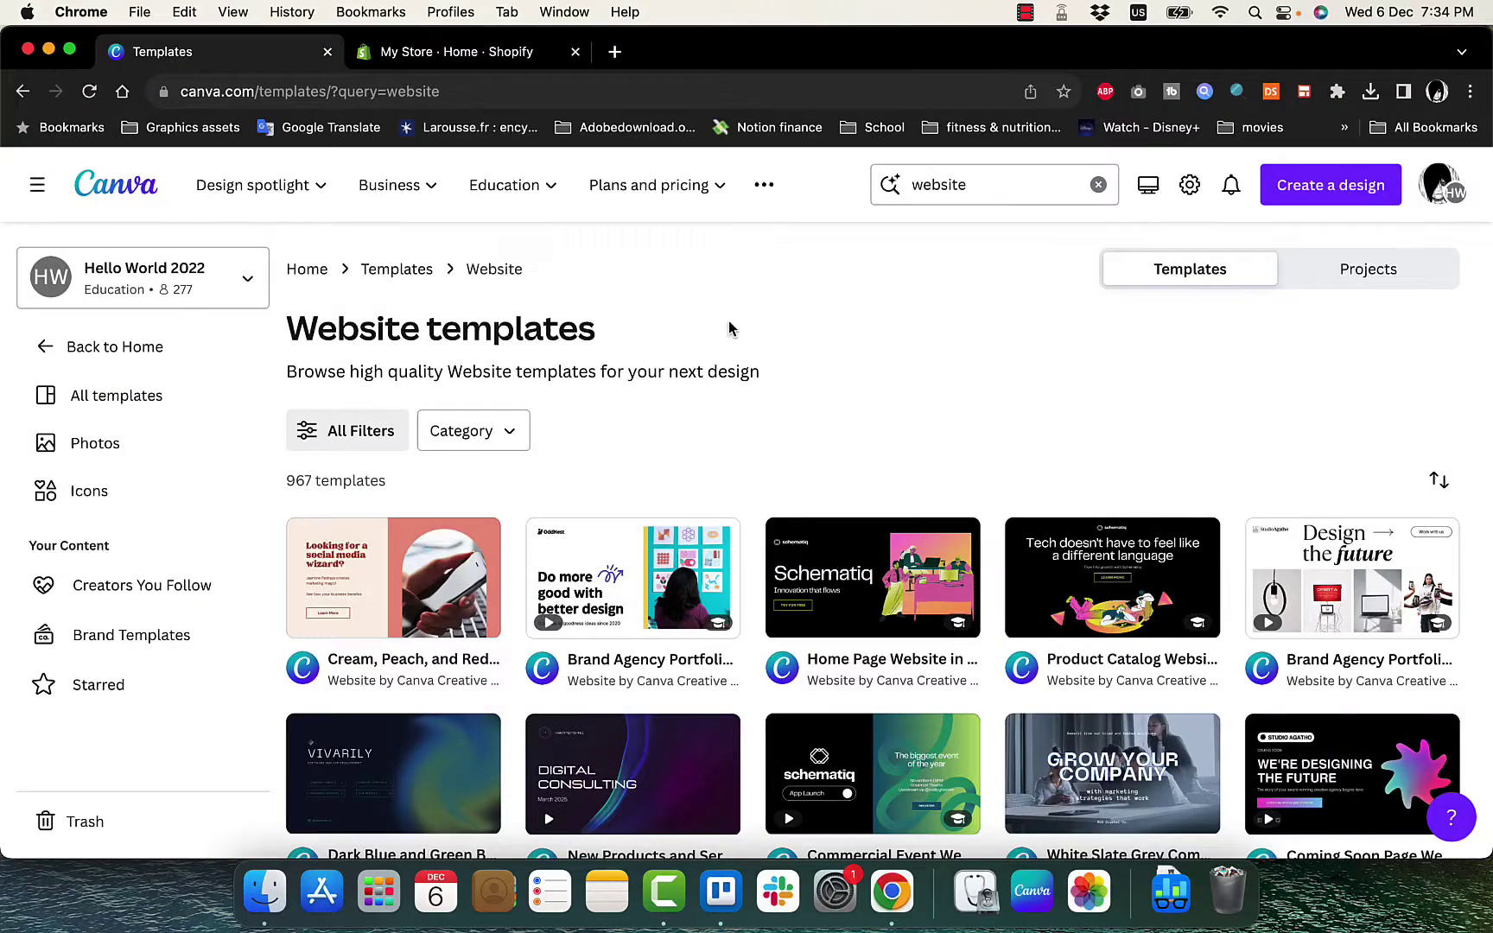
scroll(801, 490, down, 2)
scroll(801, 490, down, 6)
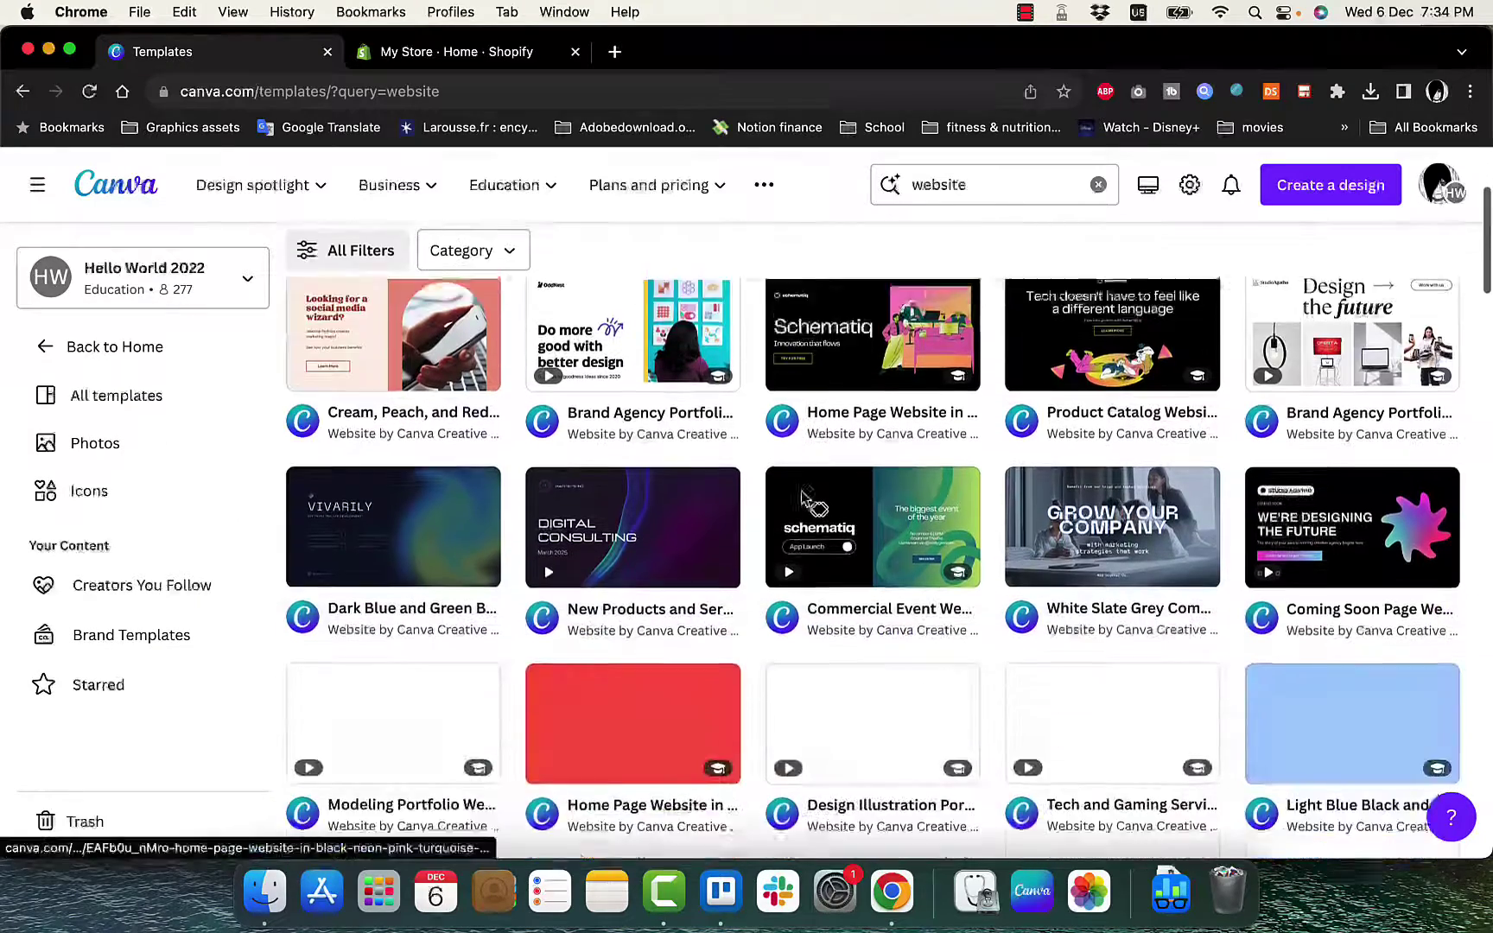
scroll(802, 499, up, 8)
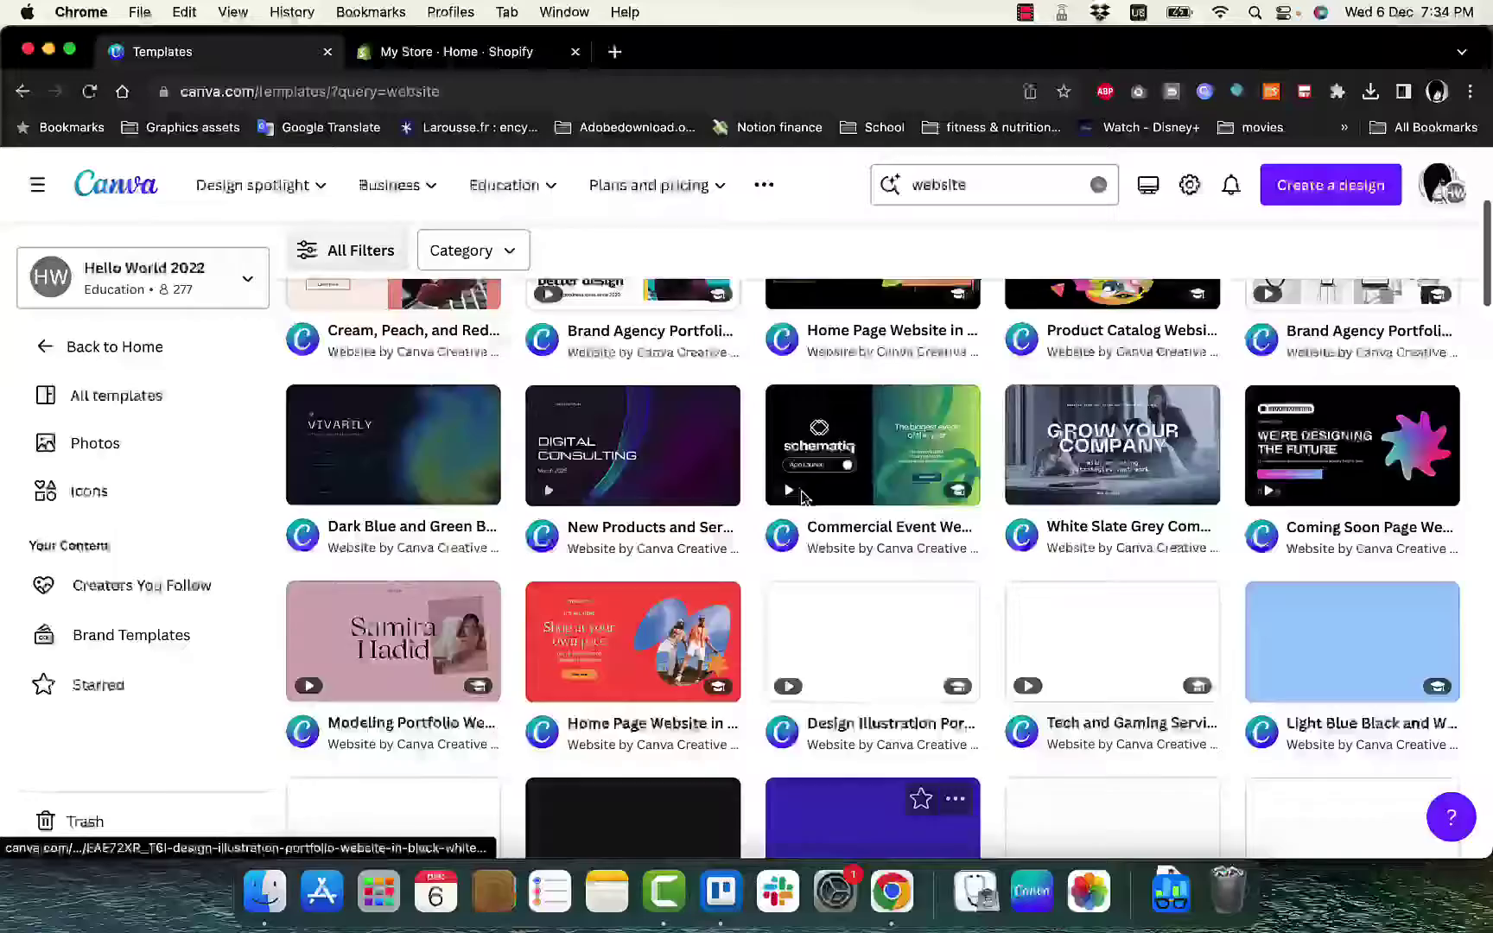
- Open the Category dropdown and scroll down to the Websites option
click(514, 441)
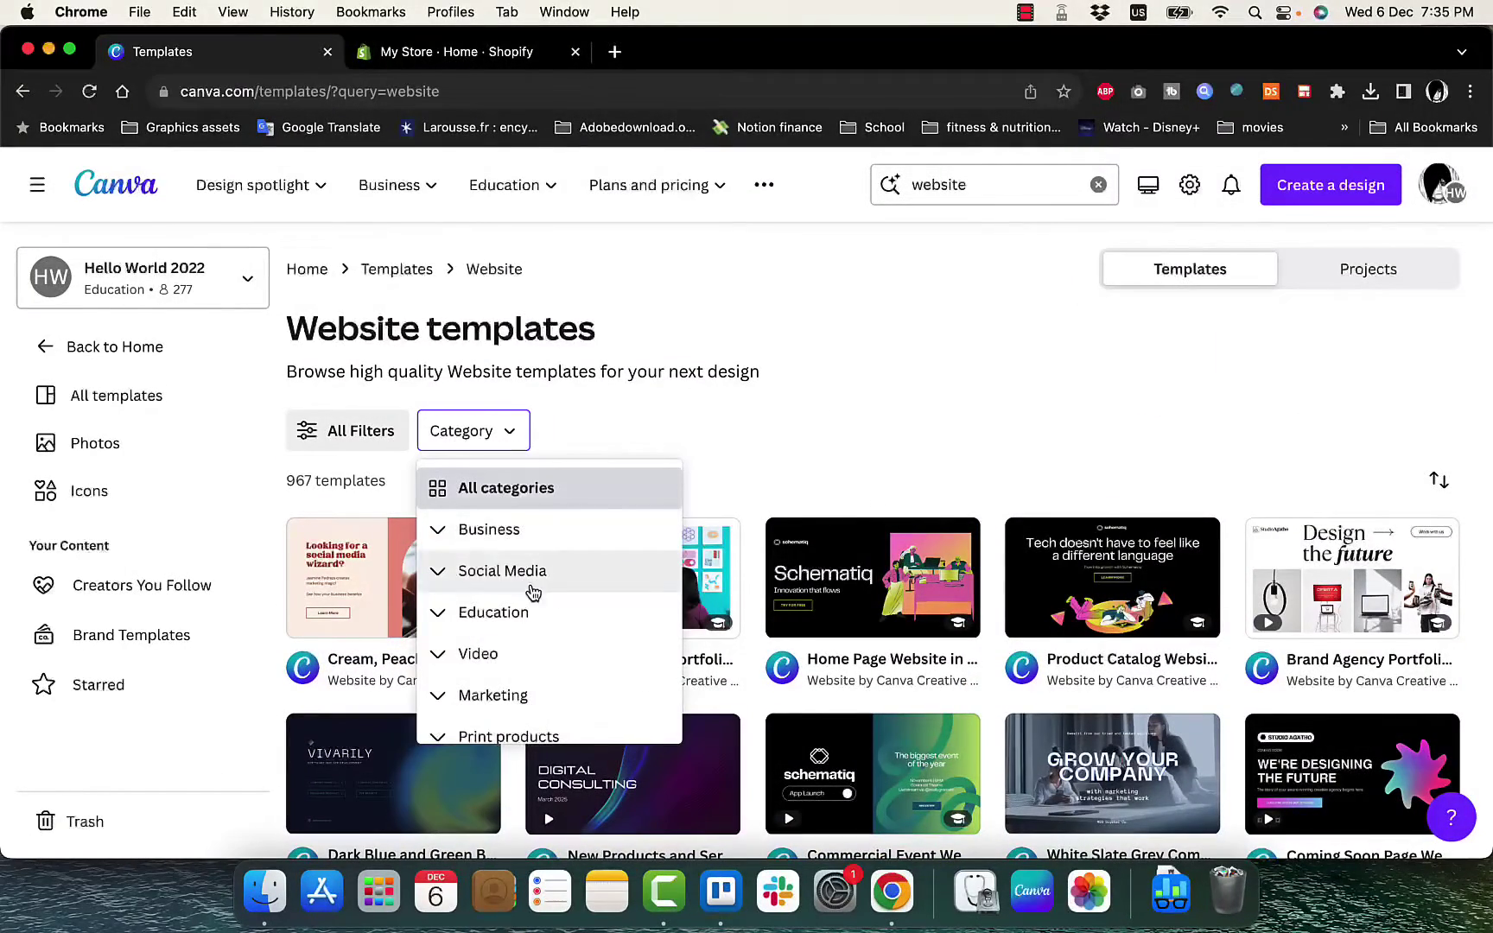
scroll(533, 657, down, 1)
scroll(533, 658, down, 5)
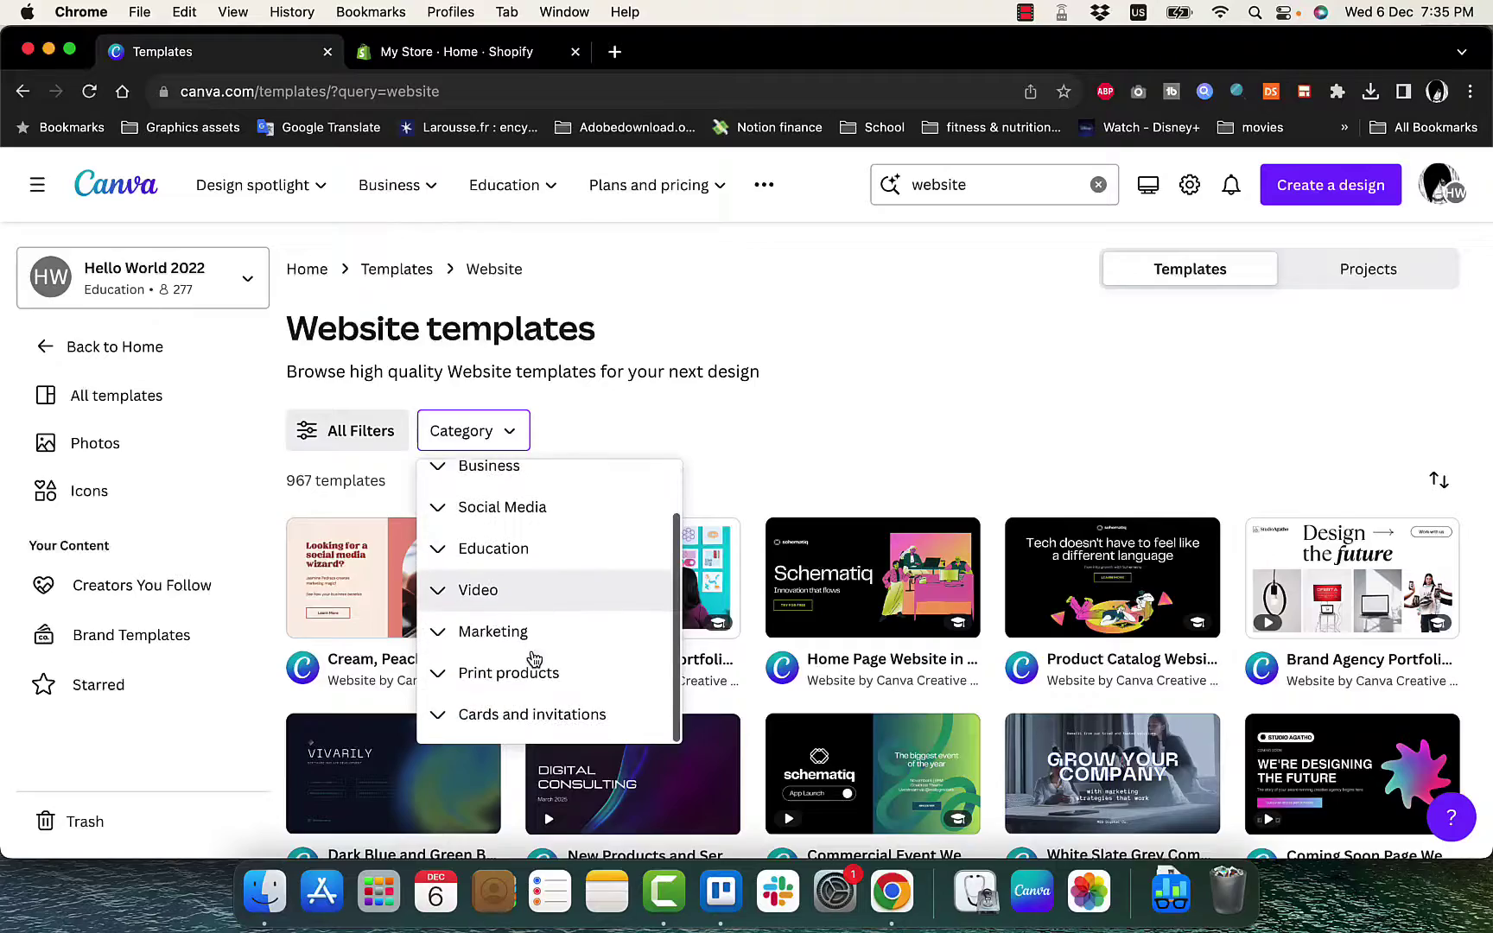
scroll(533, 659, up, 5)
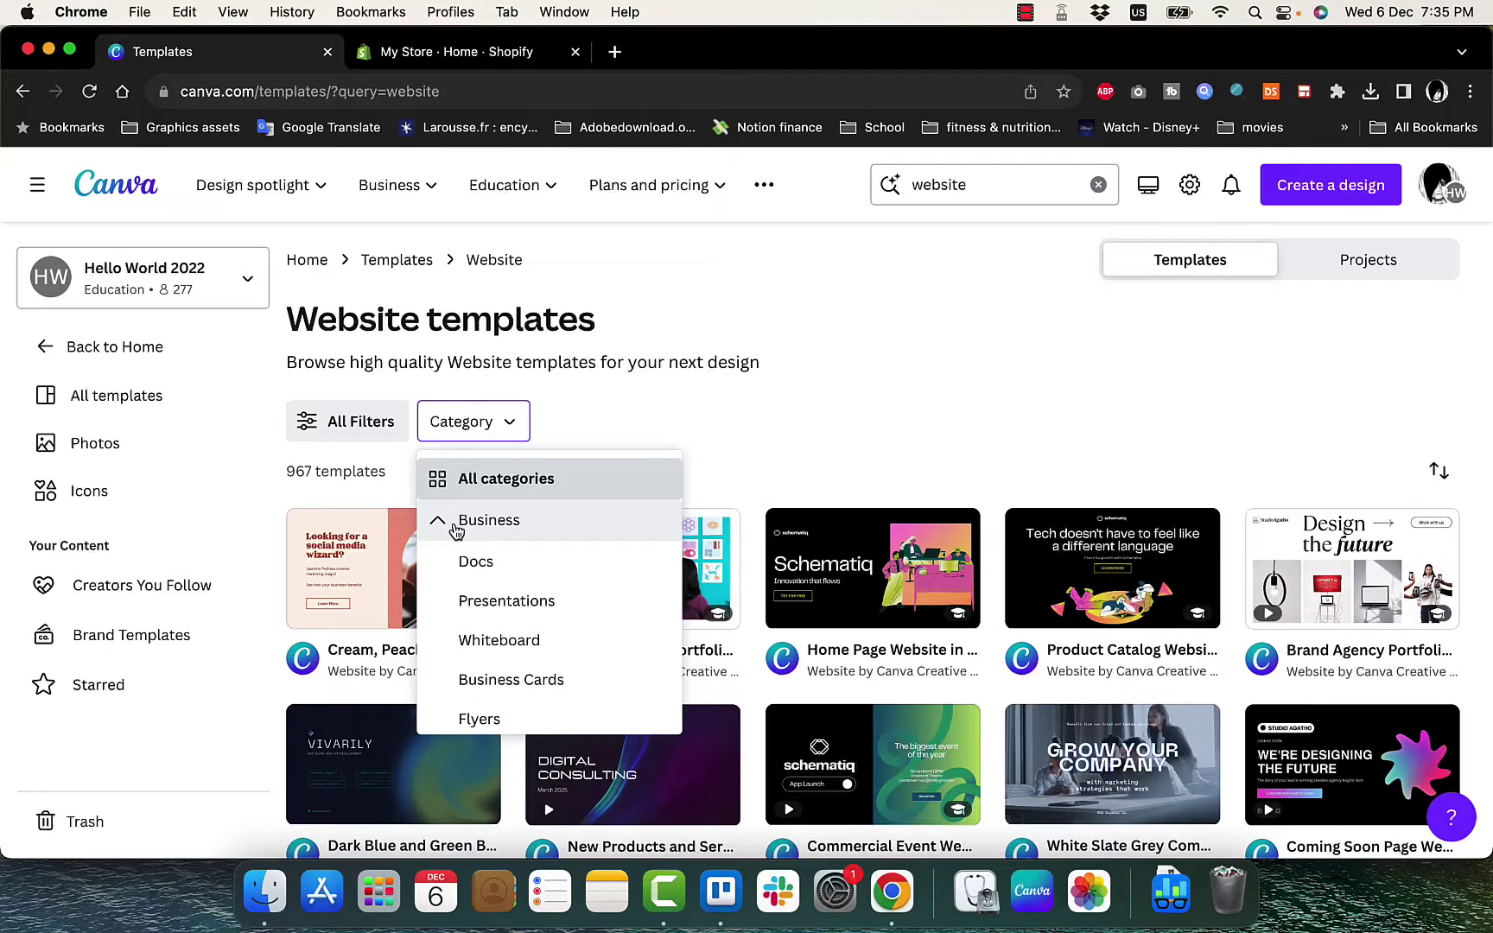
scroll(548, 560, down, 2)
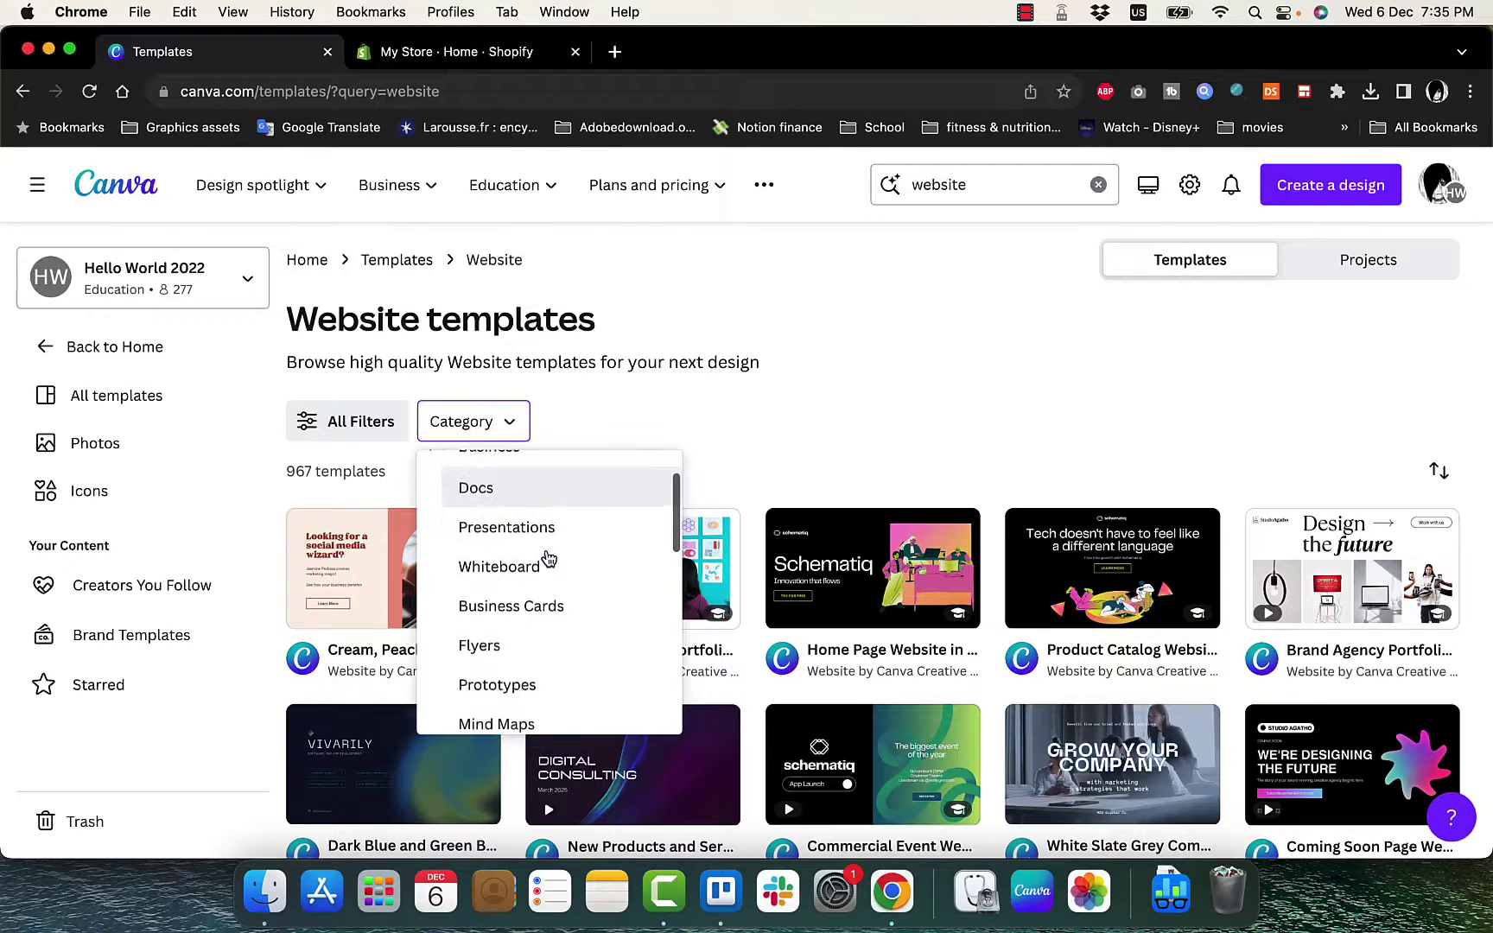
scroll(548, 560, down, 5)
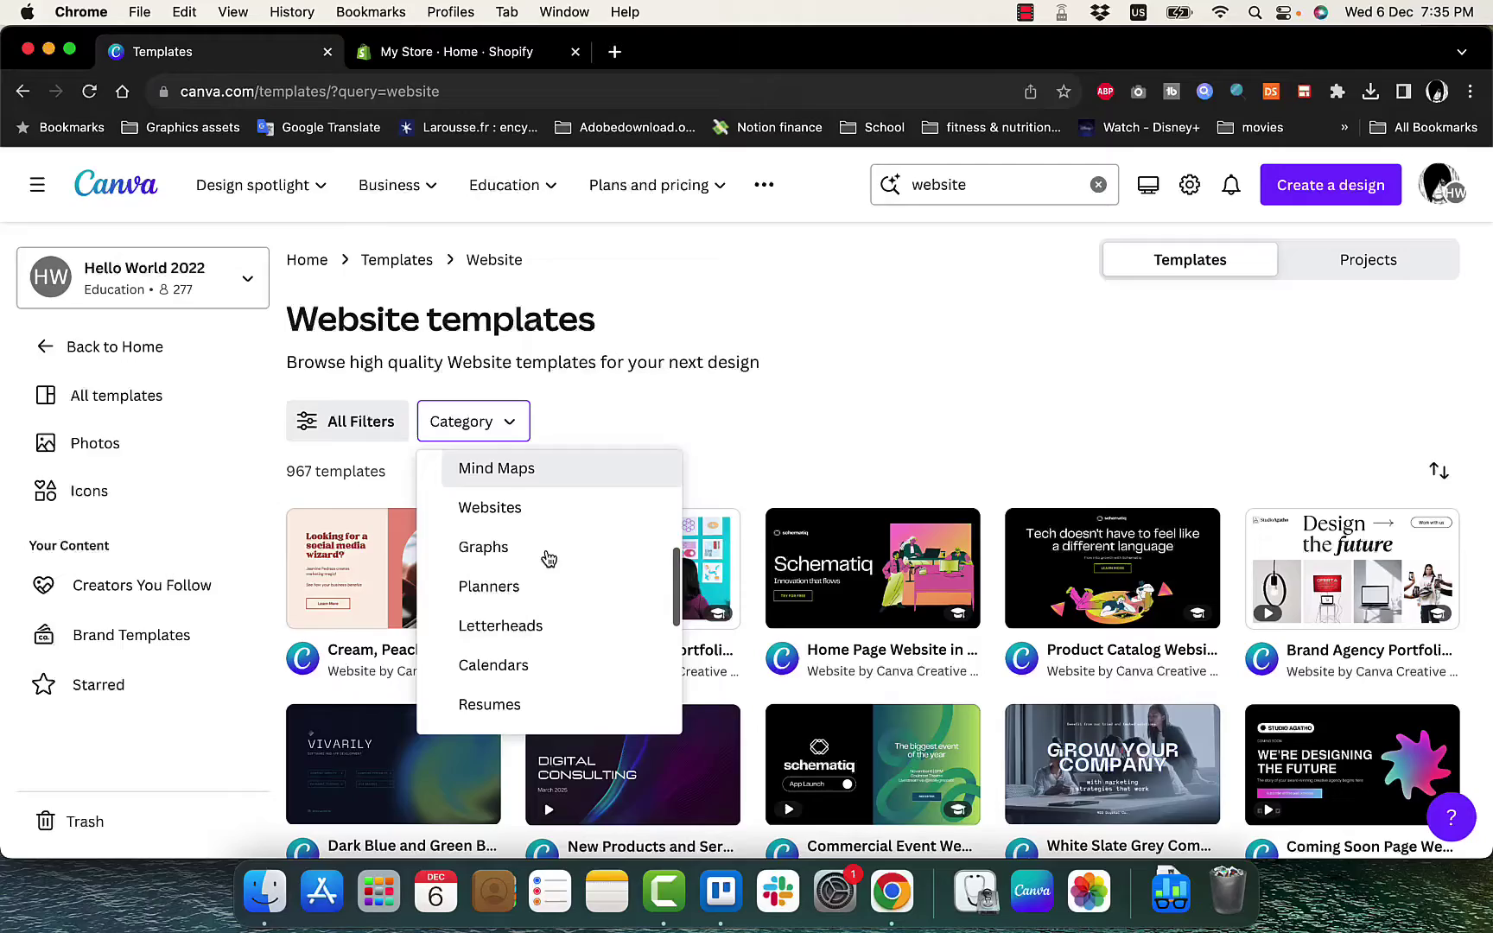
- Filter the results to the Websites category and browse the template grid
click(489, 504)
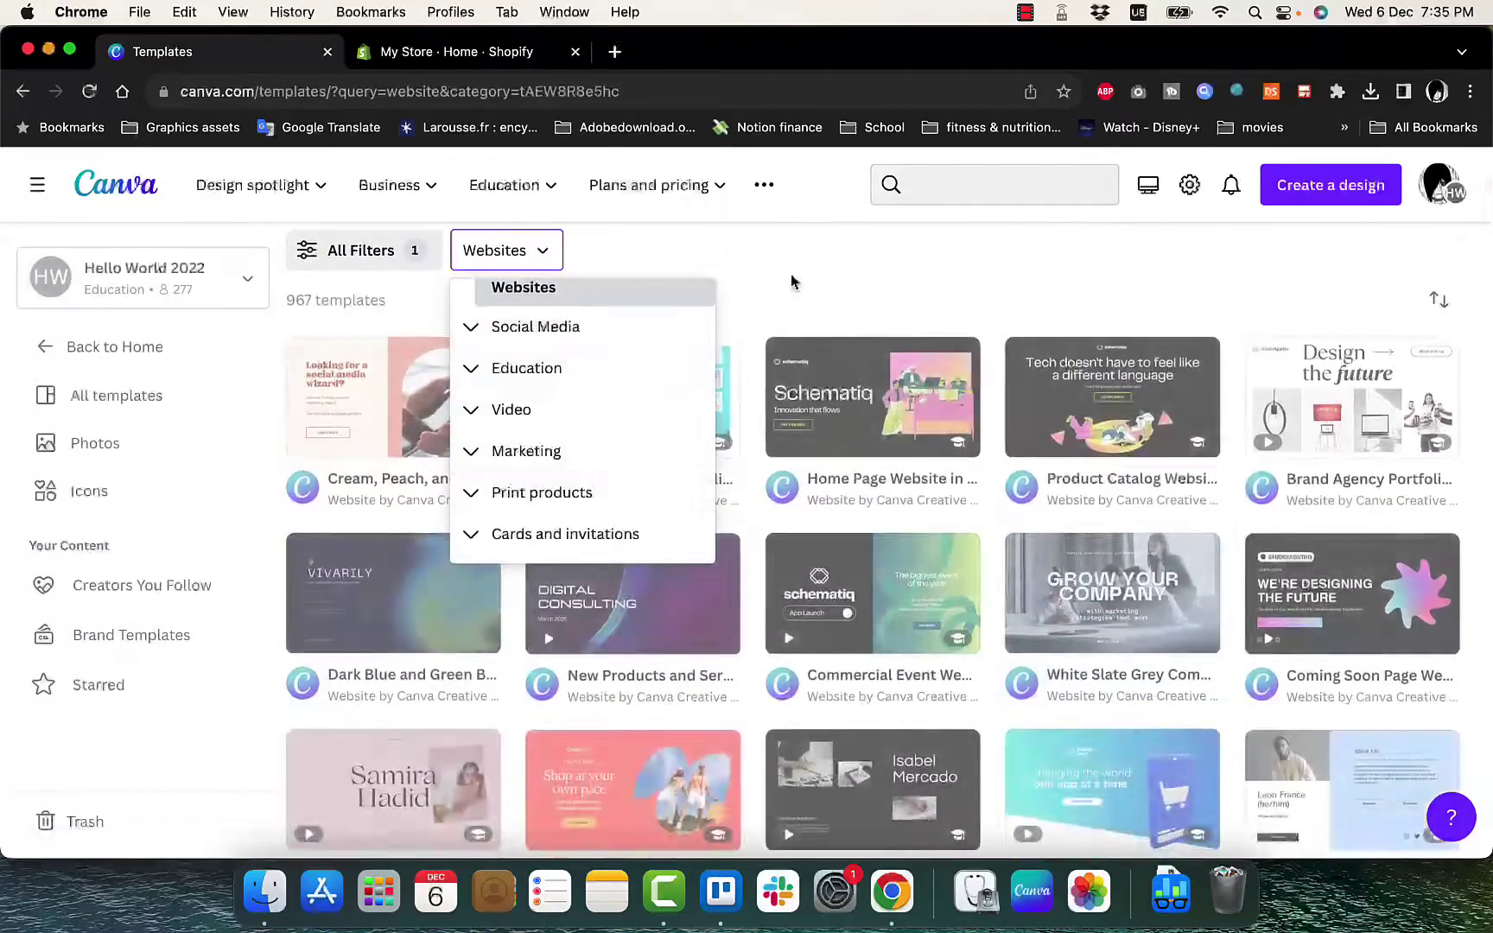
click(738, 430)
scroll(777, 450, down, 6)
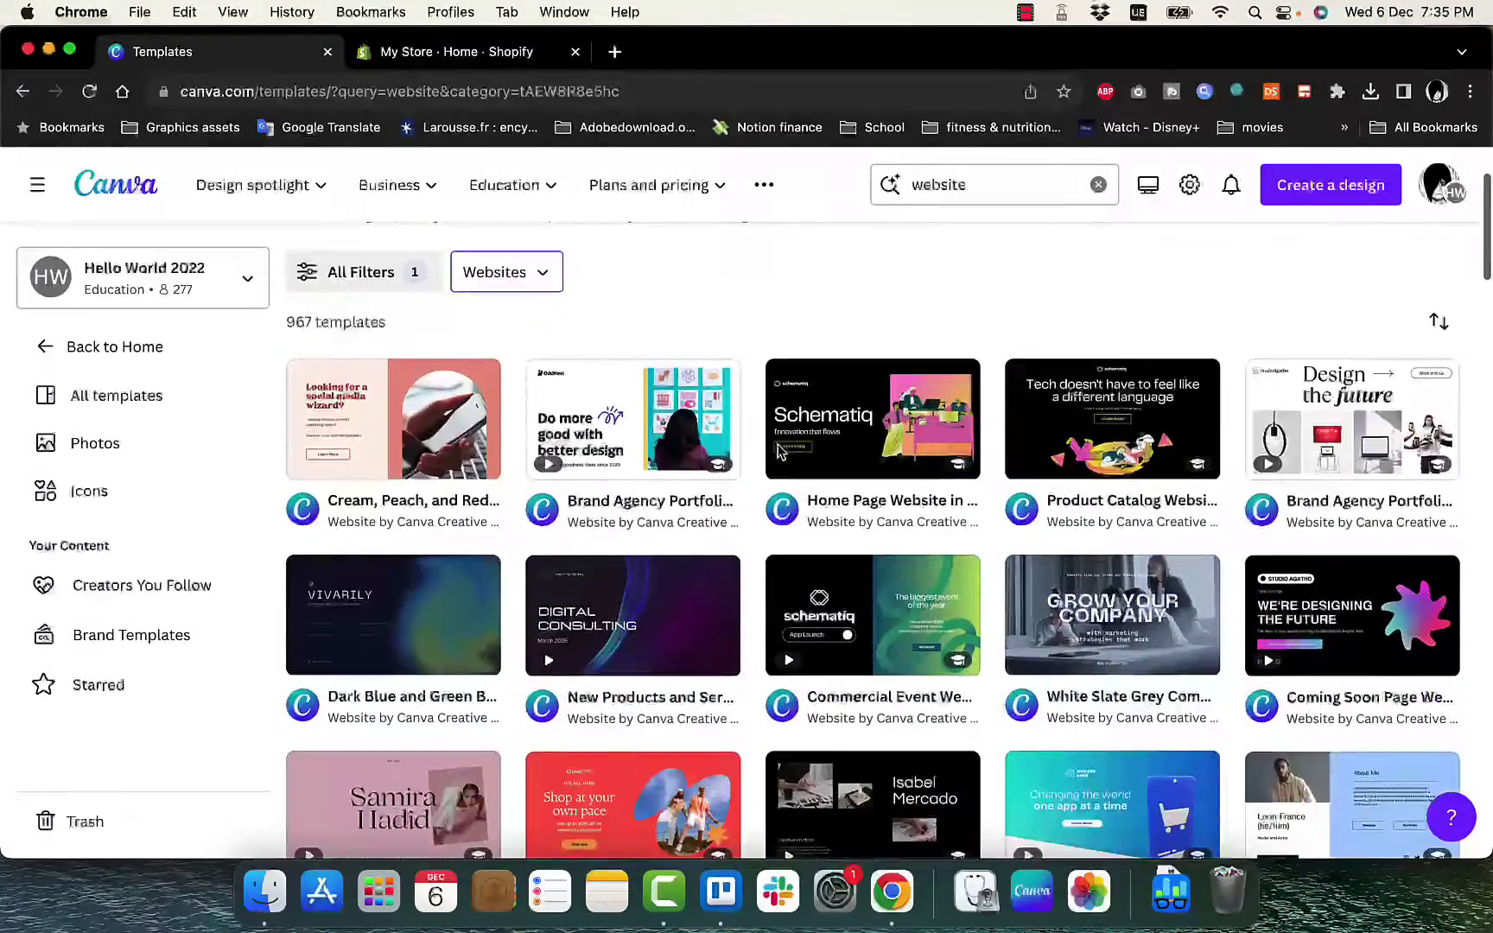
scroll(777, 450, down, 3)
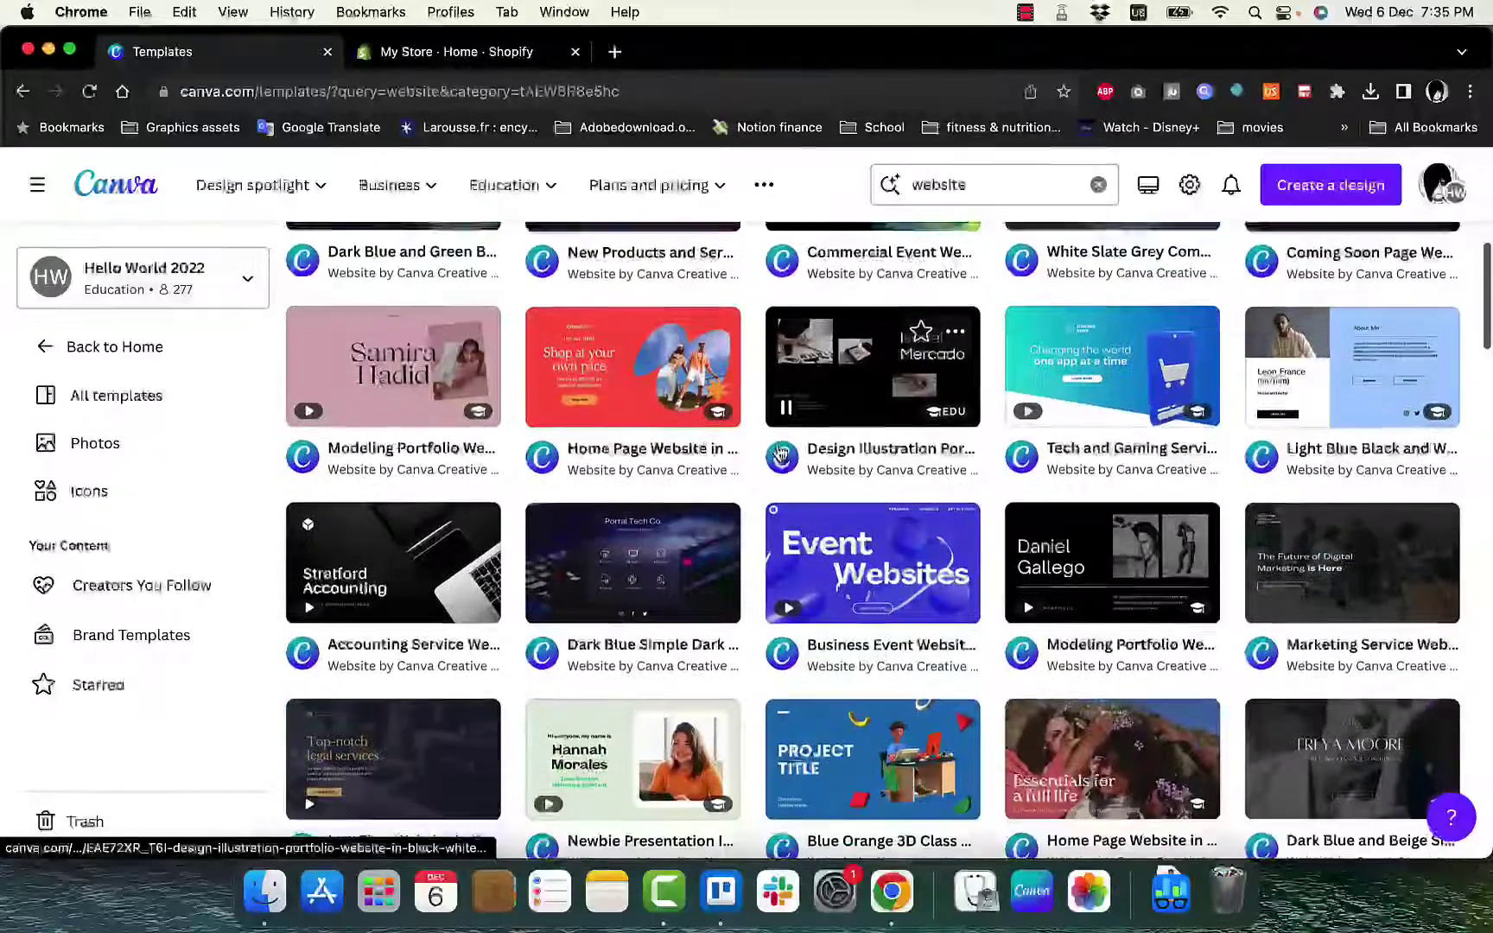
scroll(781, 453, down, 5)
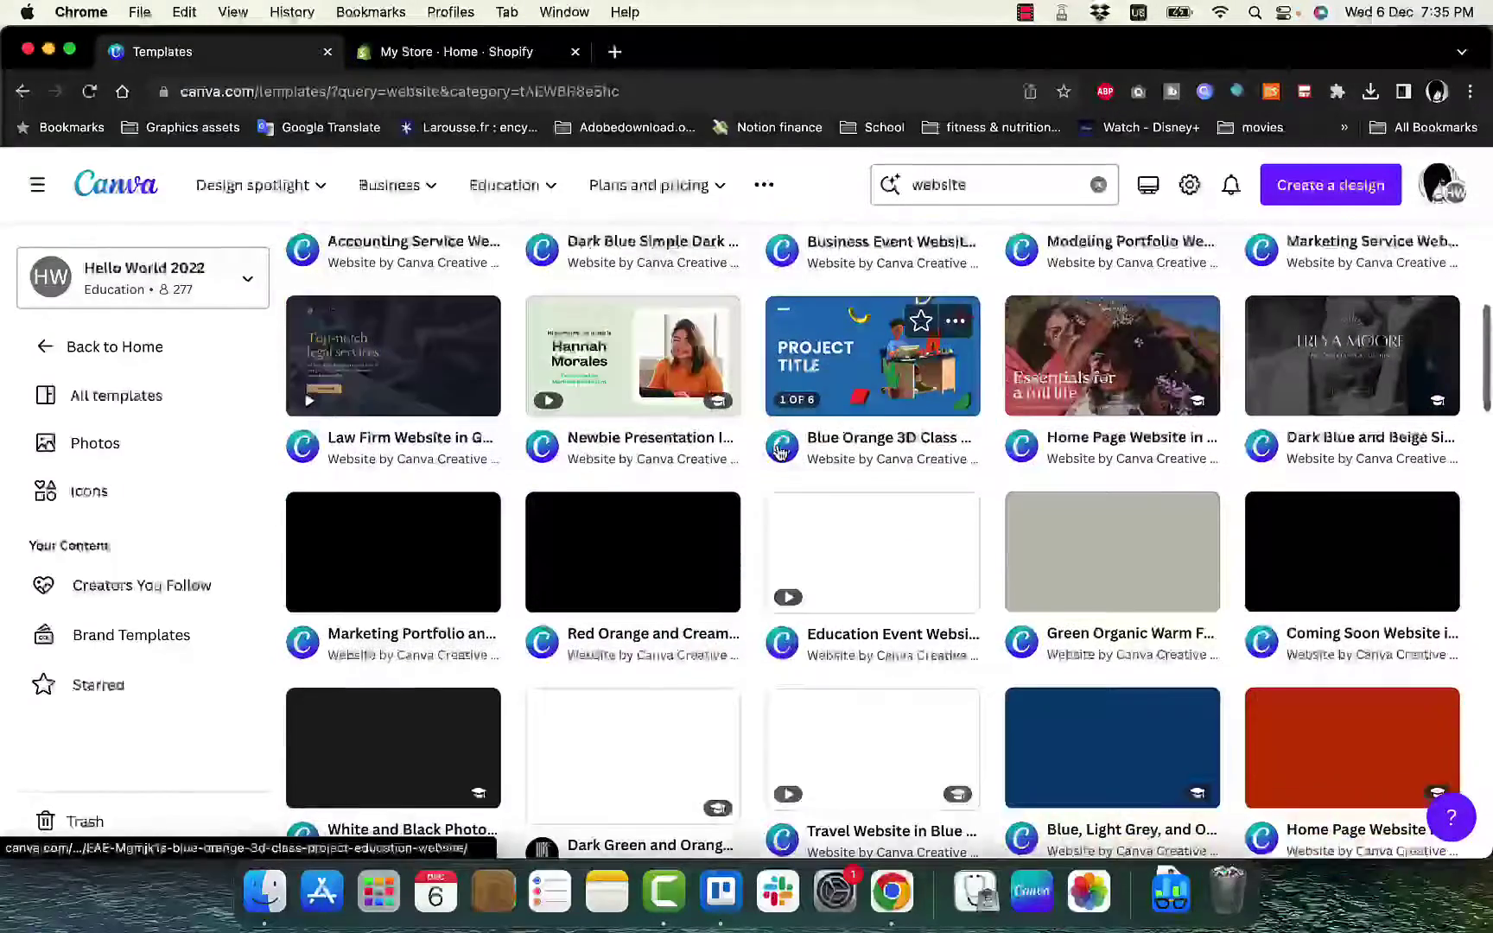
scroll(780, 452, up, 2)
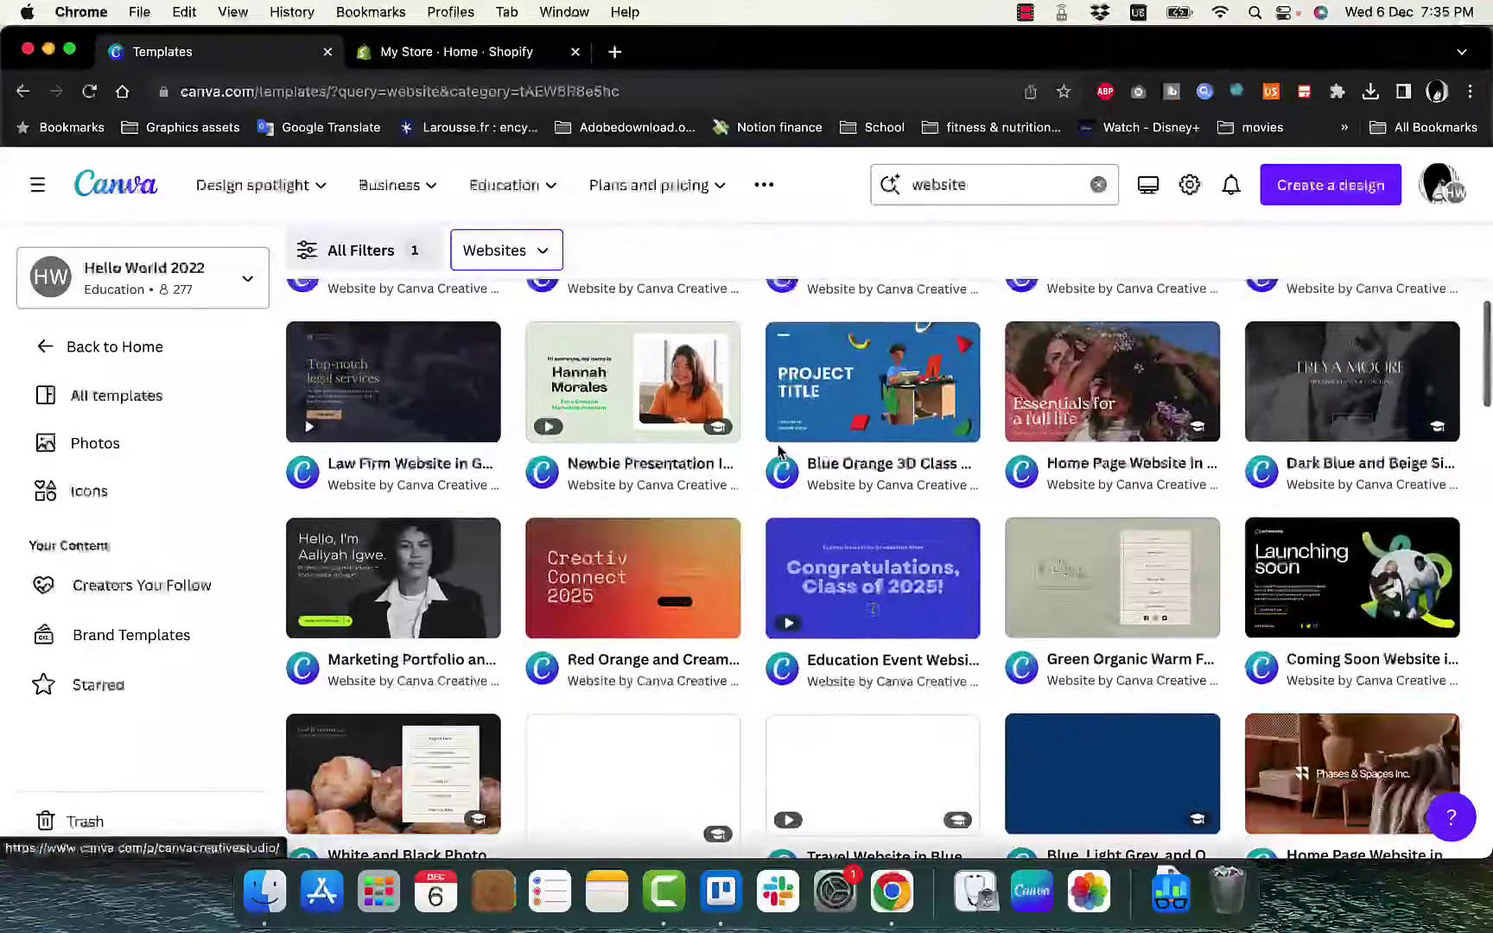
scroll(780, 451, down, 3)
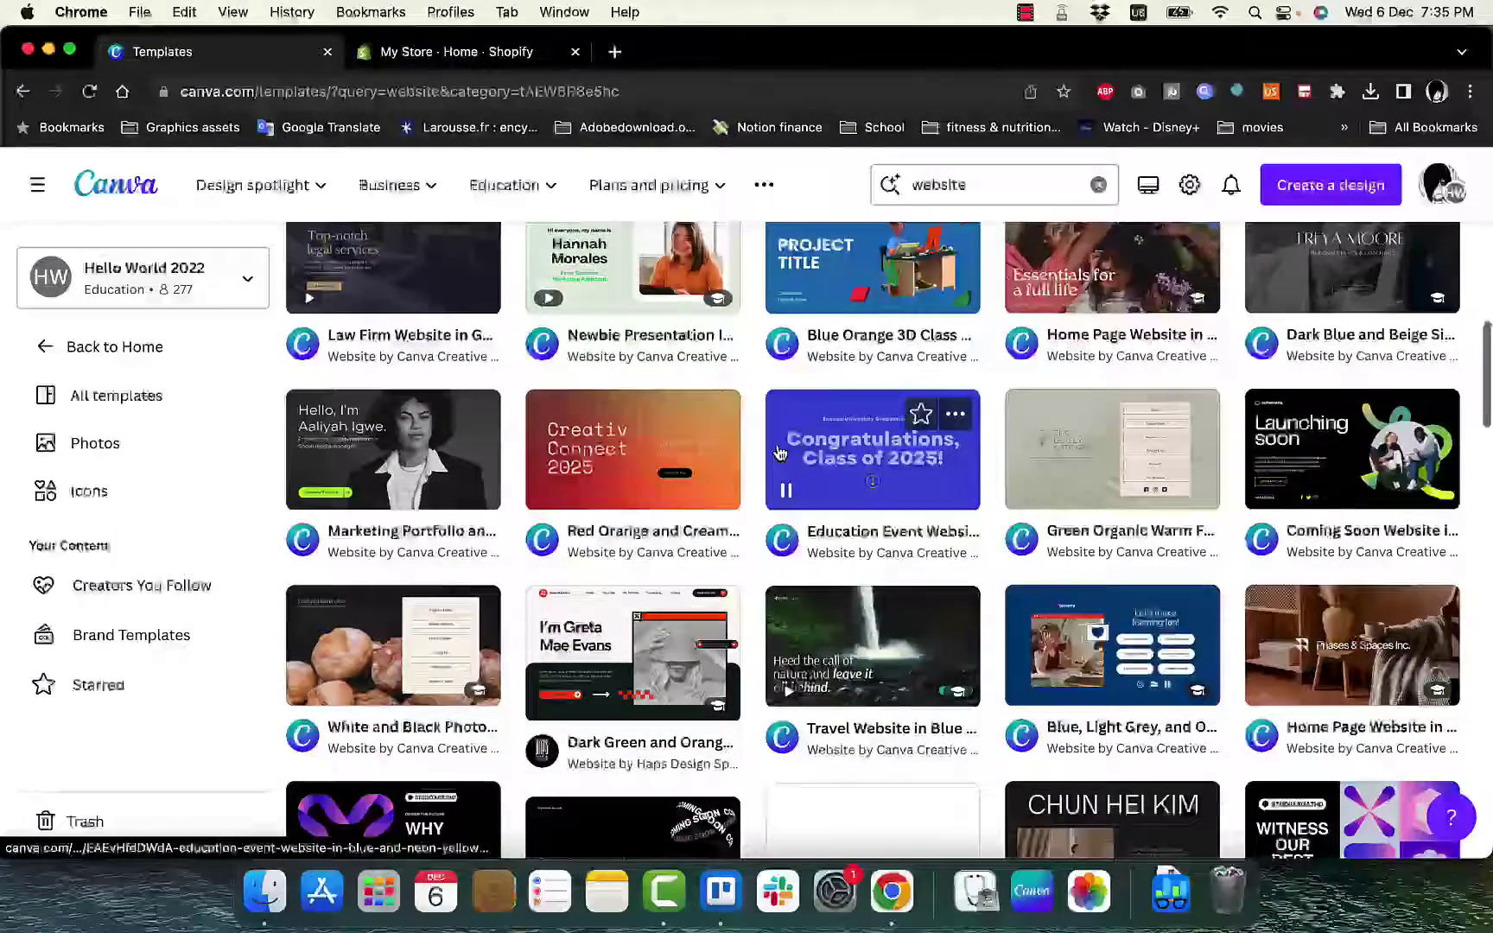
scroll(780, 451, down, 2)
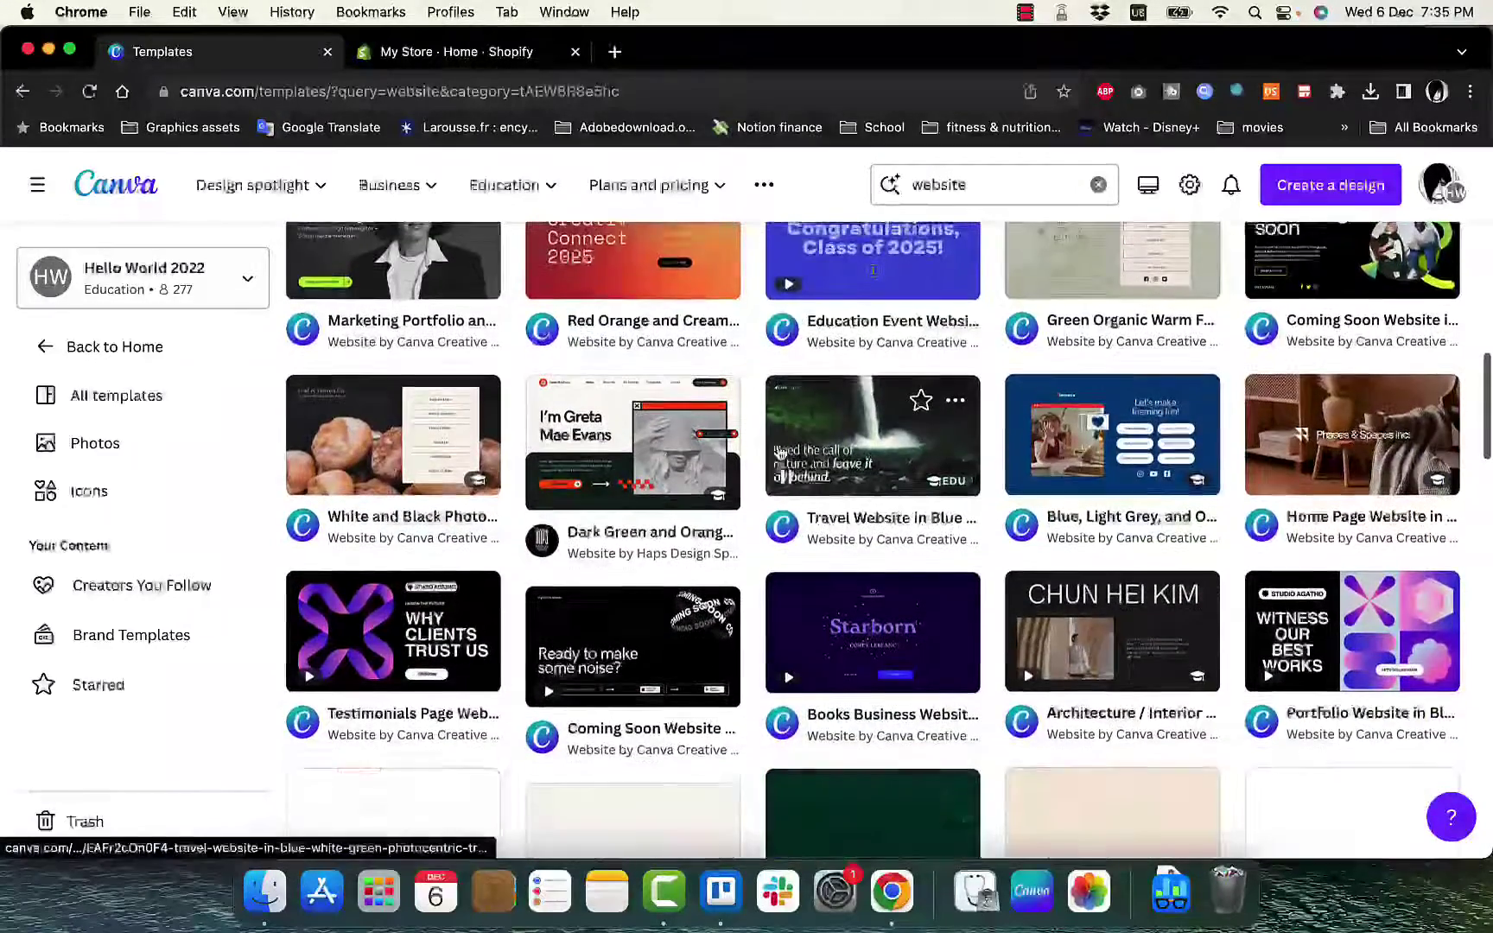
scroll(781, 451, down, 2)
scroll(780, 451, down, 2)
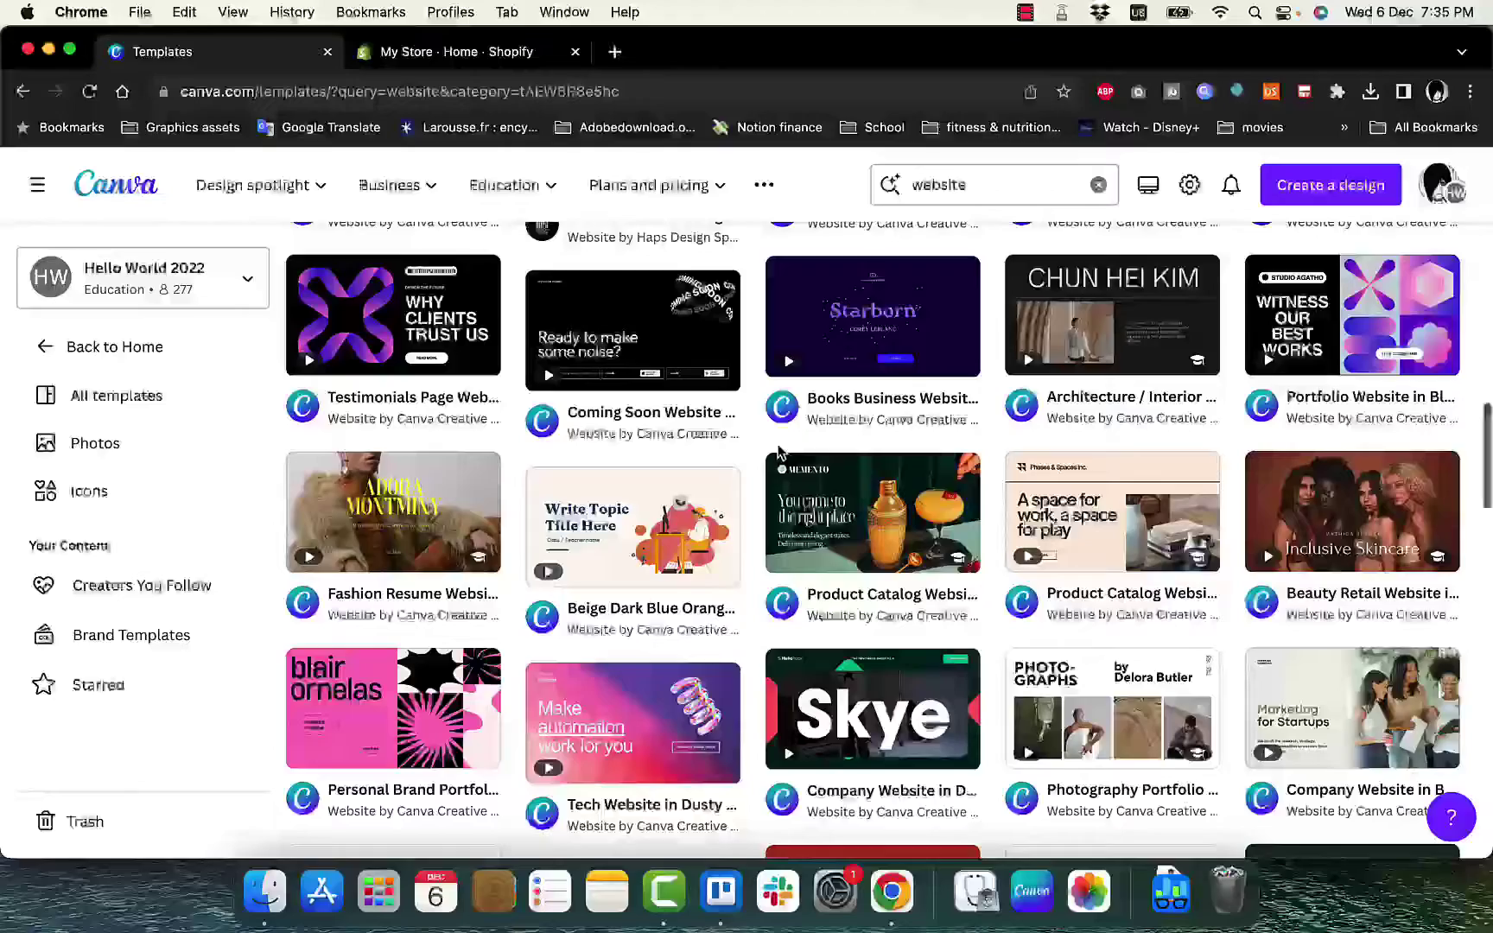
scroll(781, 451, down, 2)
scroll(781, 451, down, 3)
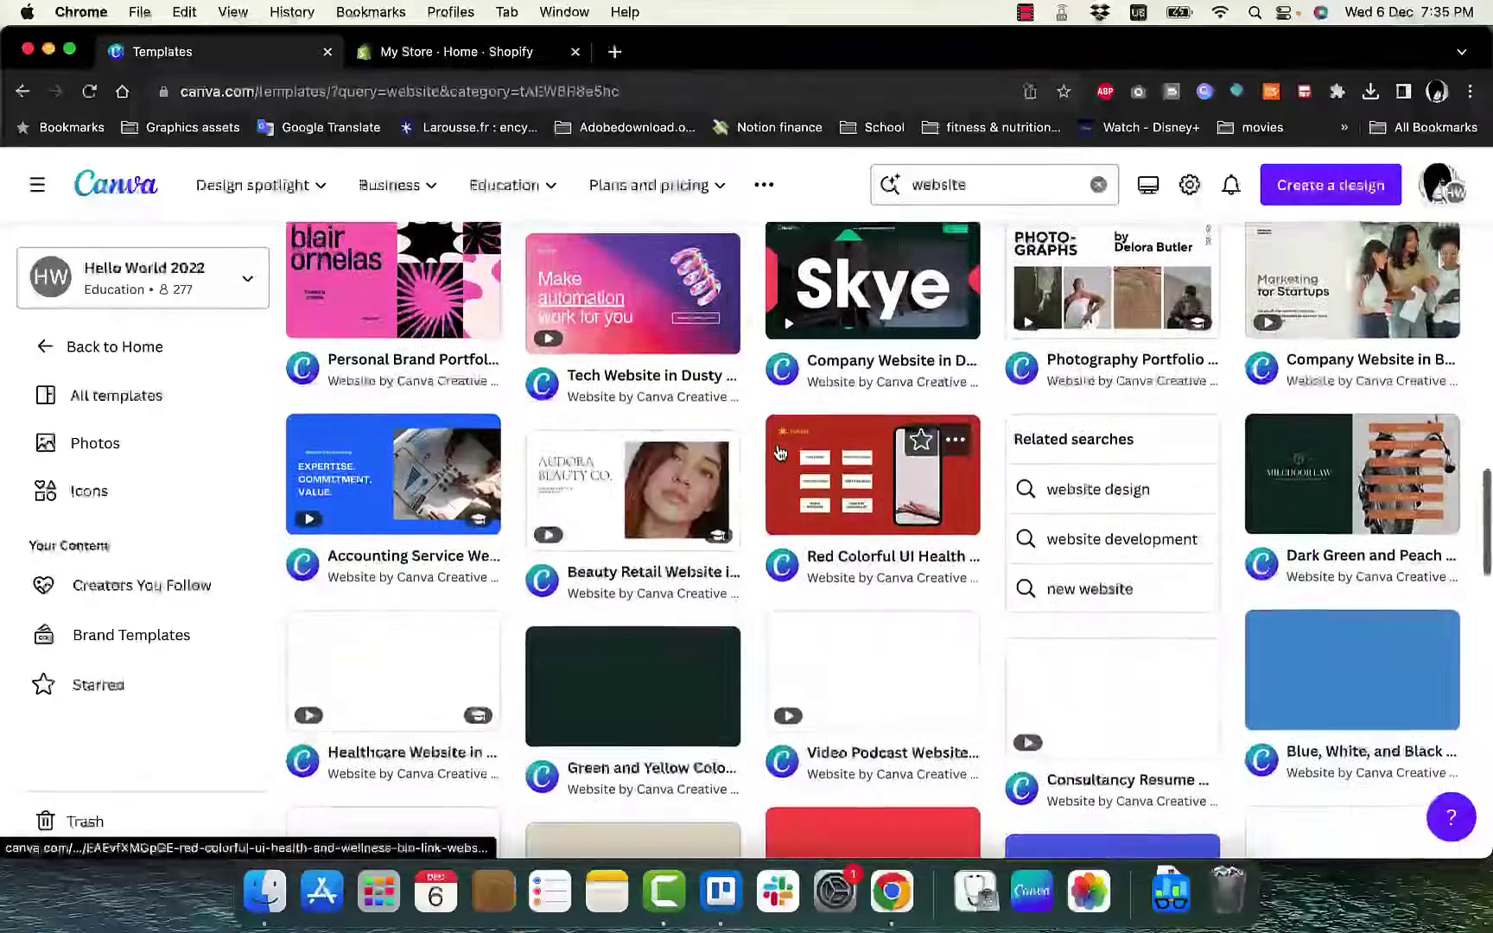
scroll(780, 451, down, 1)
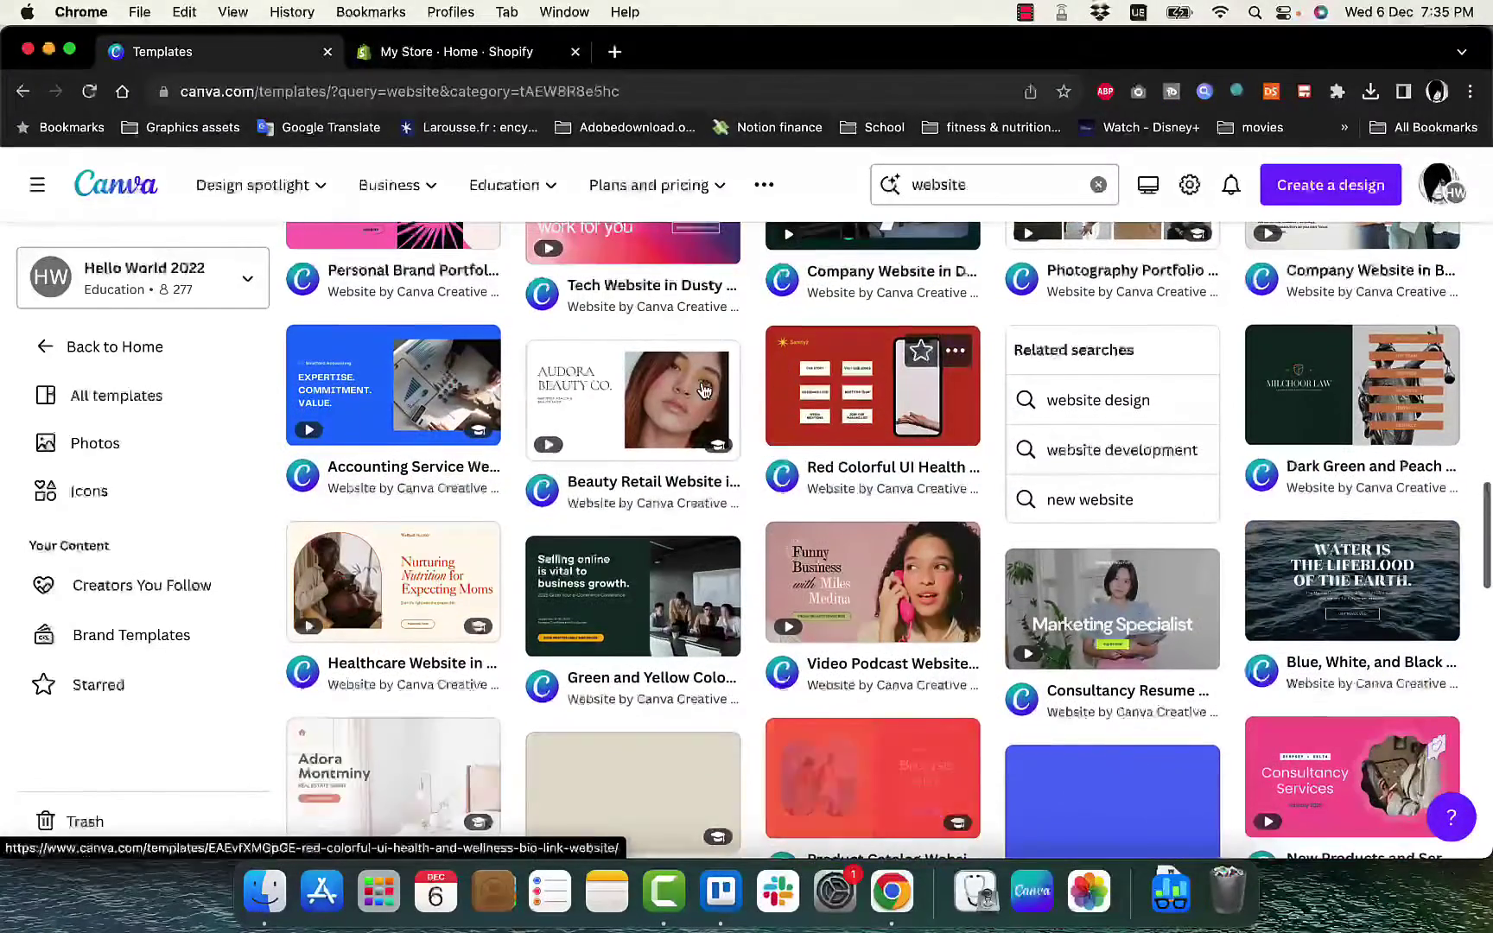
- Check the Shopify store admin, then return to the Canva template results
click(501, 53)
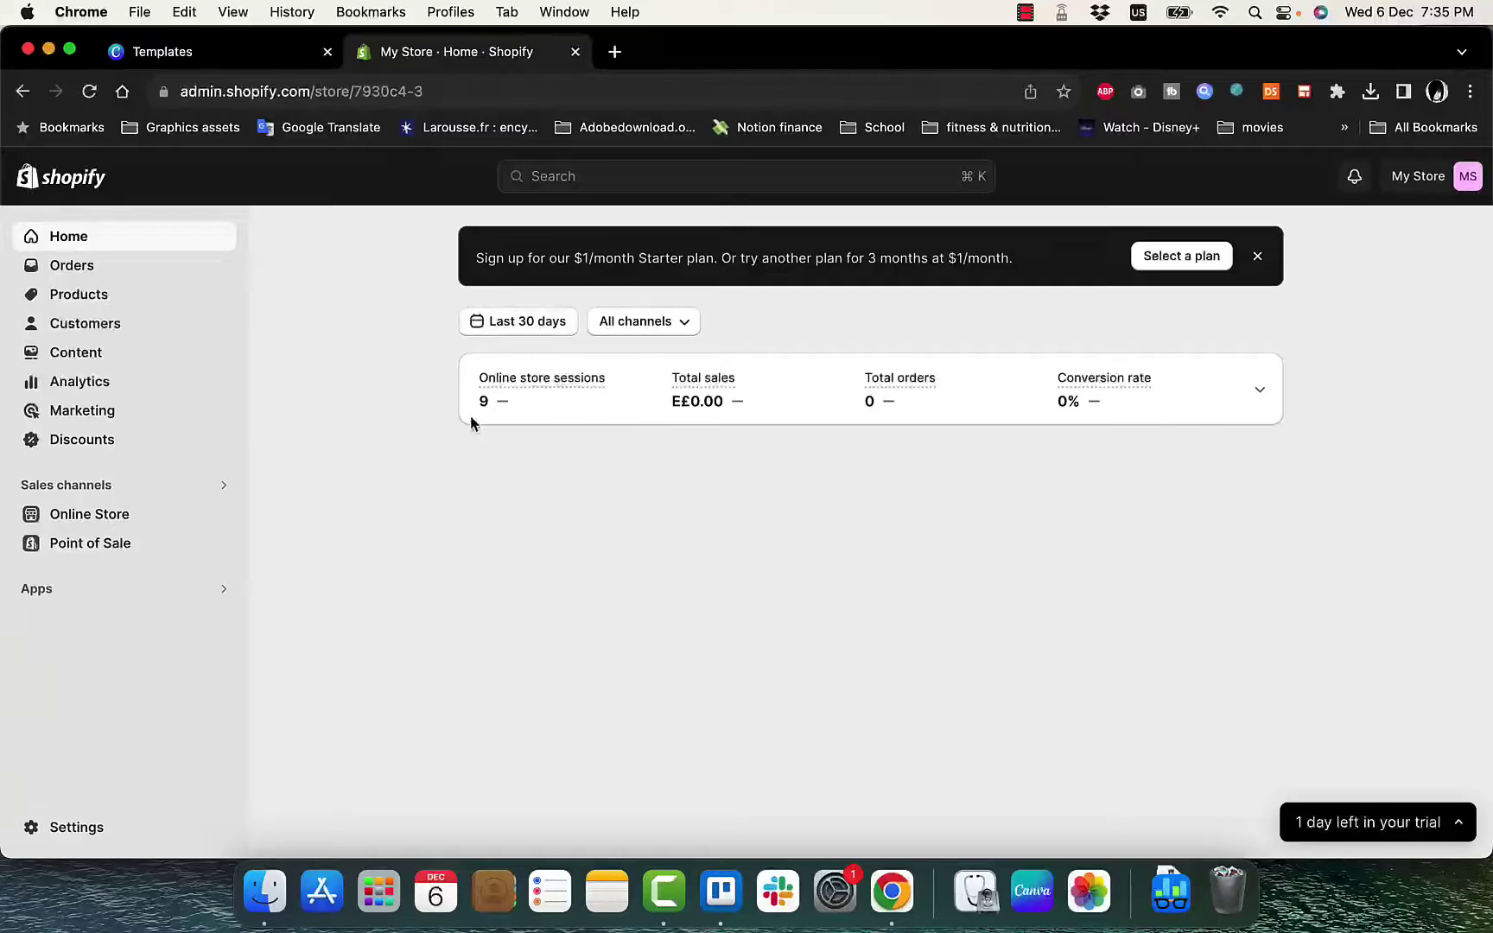
click(220, 59)
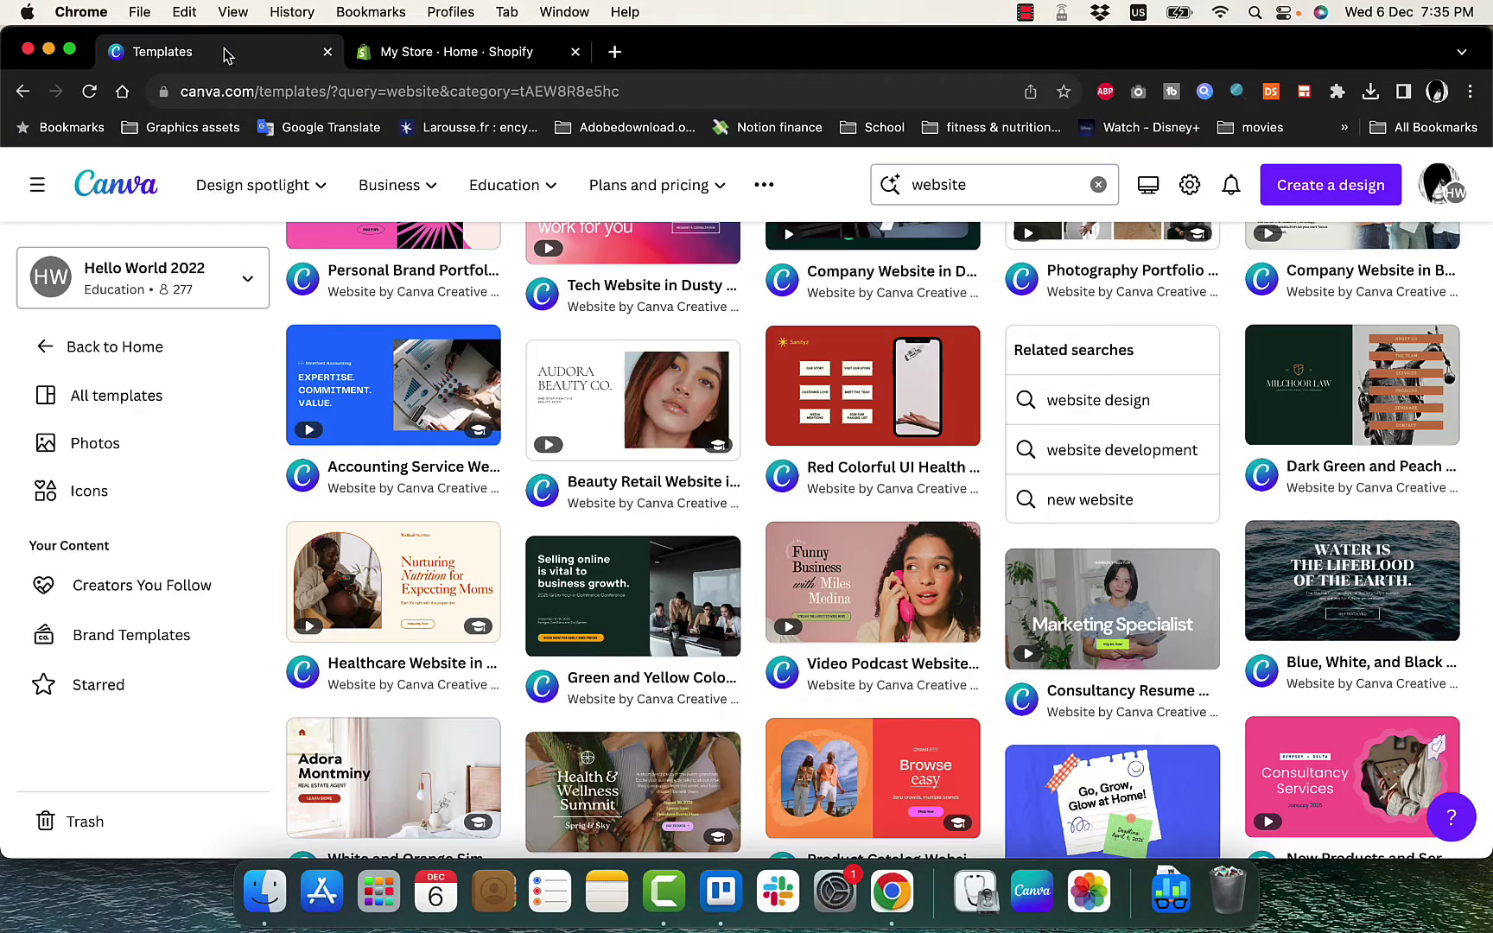
scroll(780, 544, down, 2)
scroll(777, 550, down, 2)
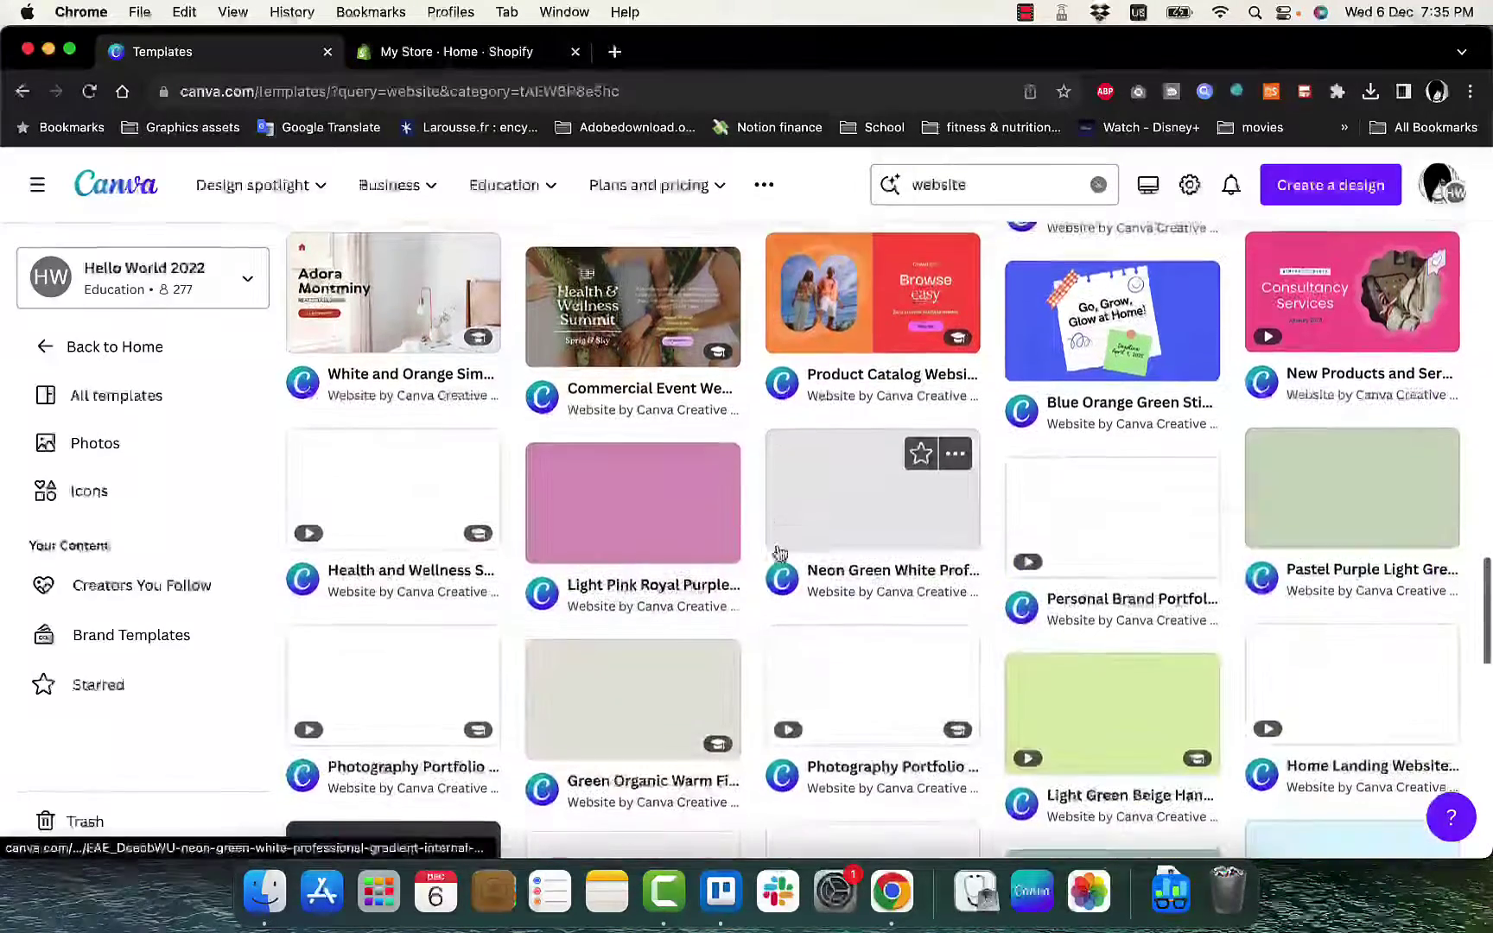
scroll(890, 467, up, 1)
scroll(890, 467, up, 7)
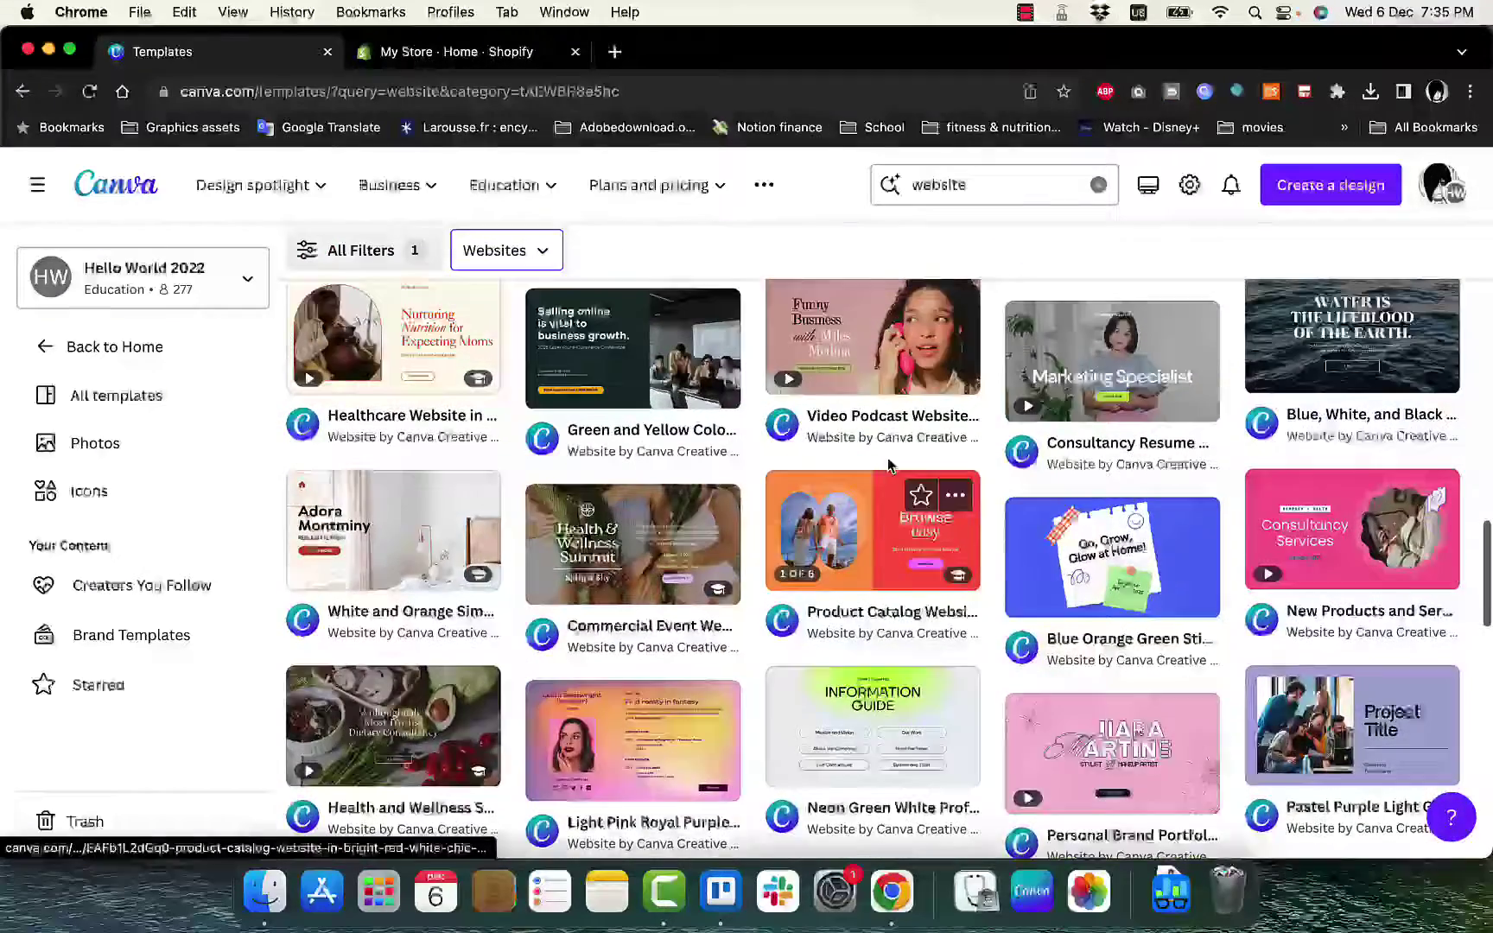
scroll(890, 466, up, 5)
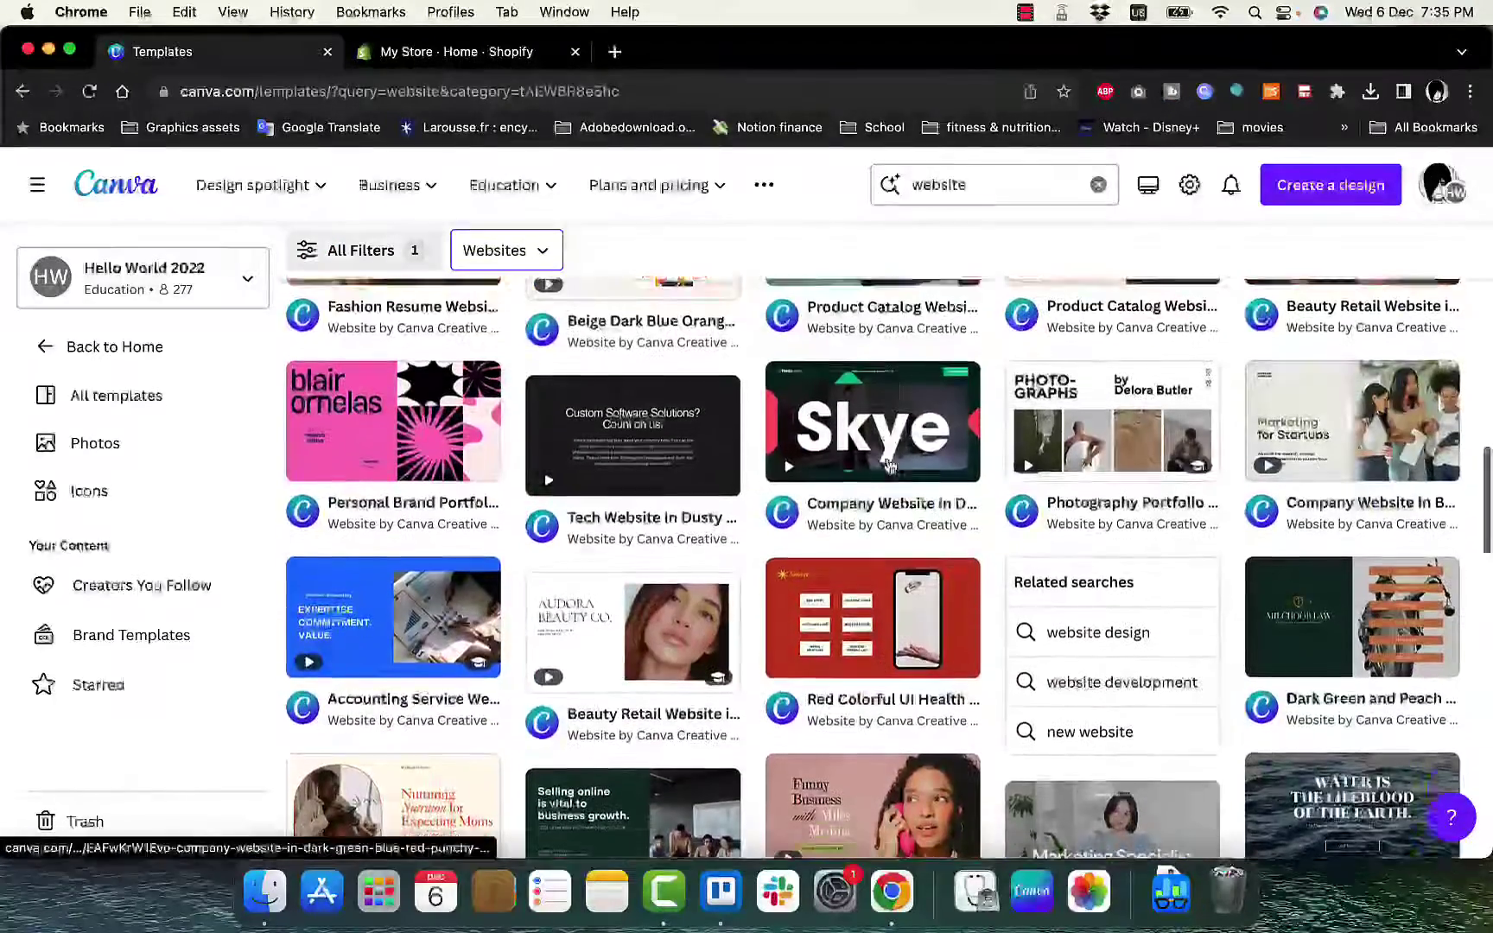
scroll(890, 467, up, 1)
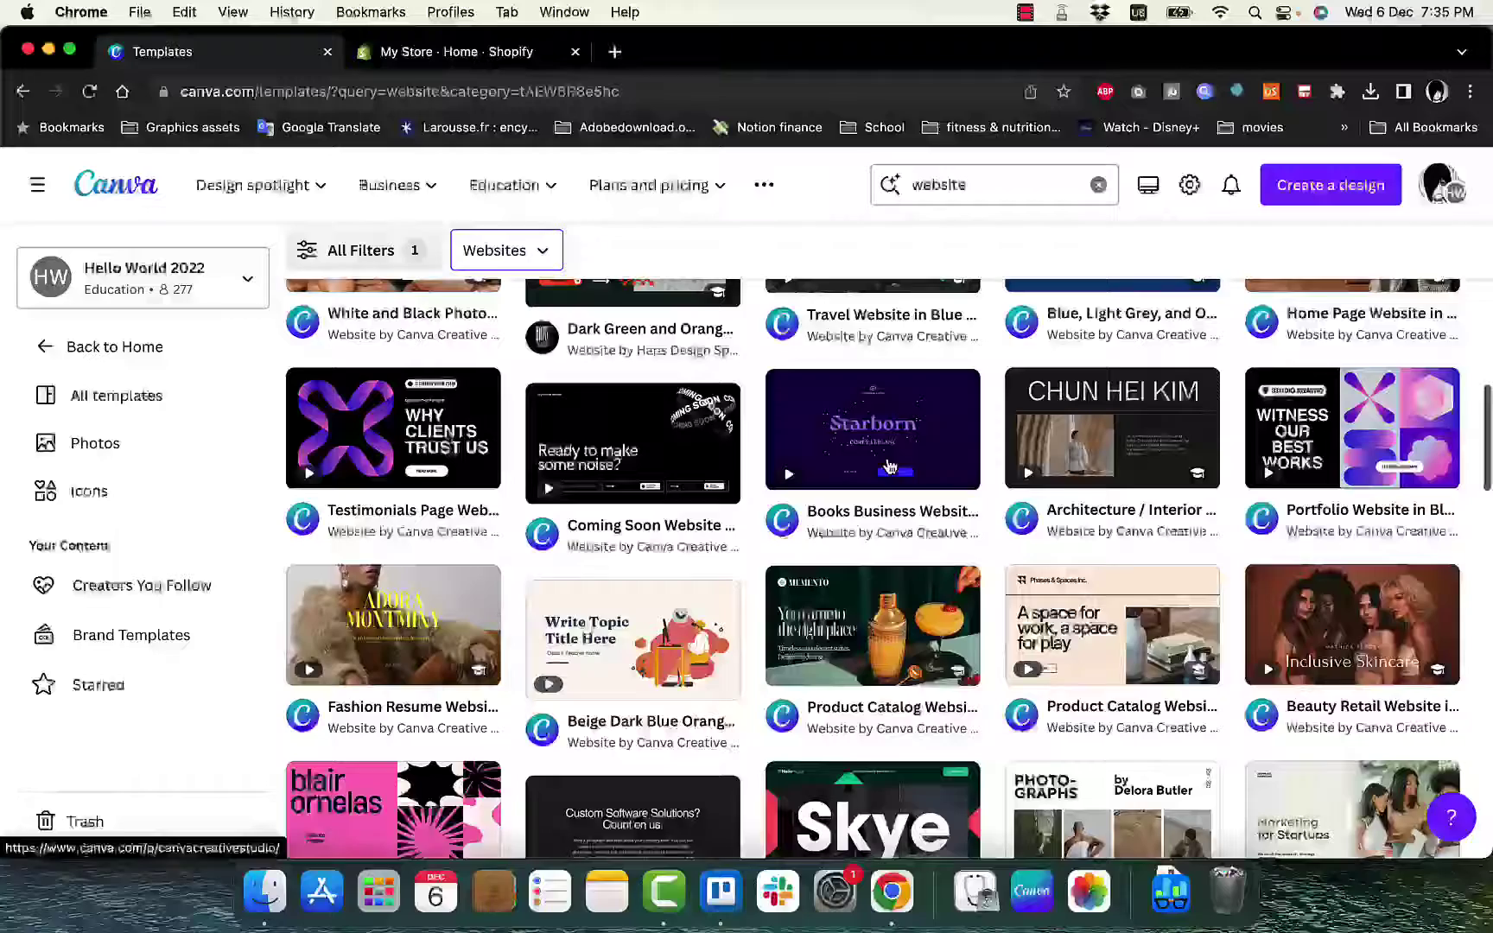
- Open the 'Product Catalog Website in Cream Black Warm & Modern Style' template
click(1093, 655)
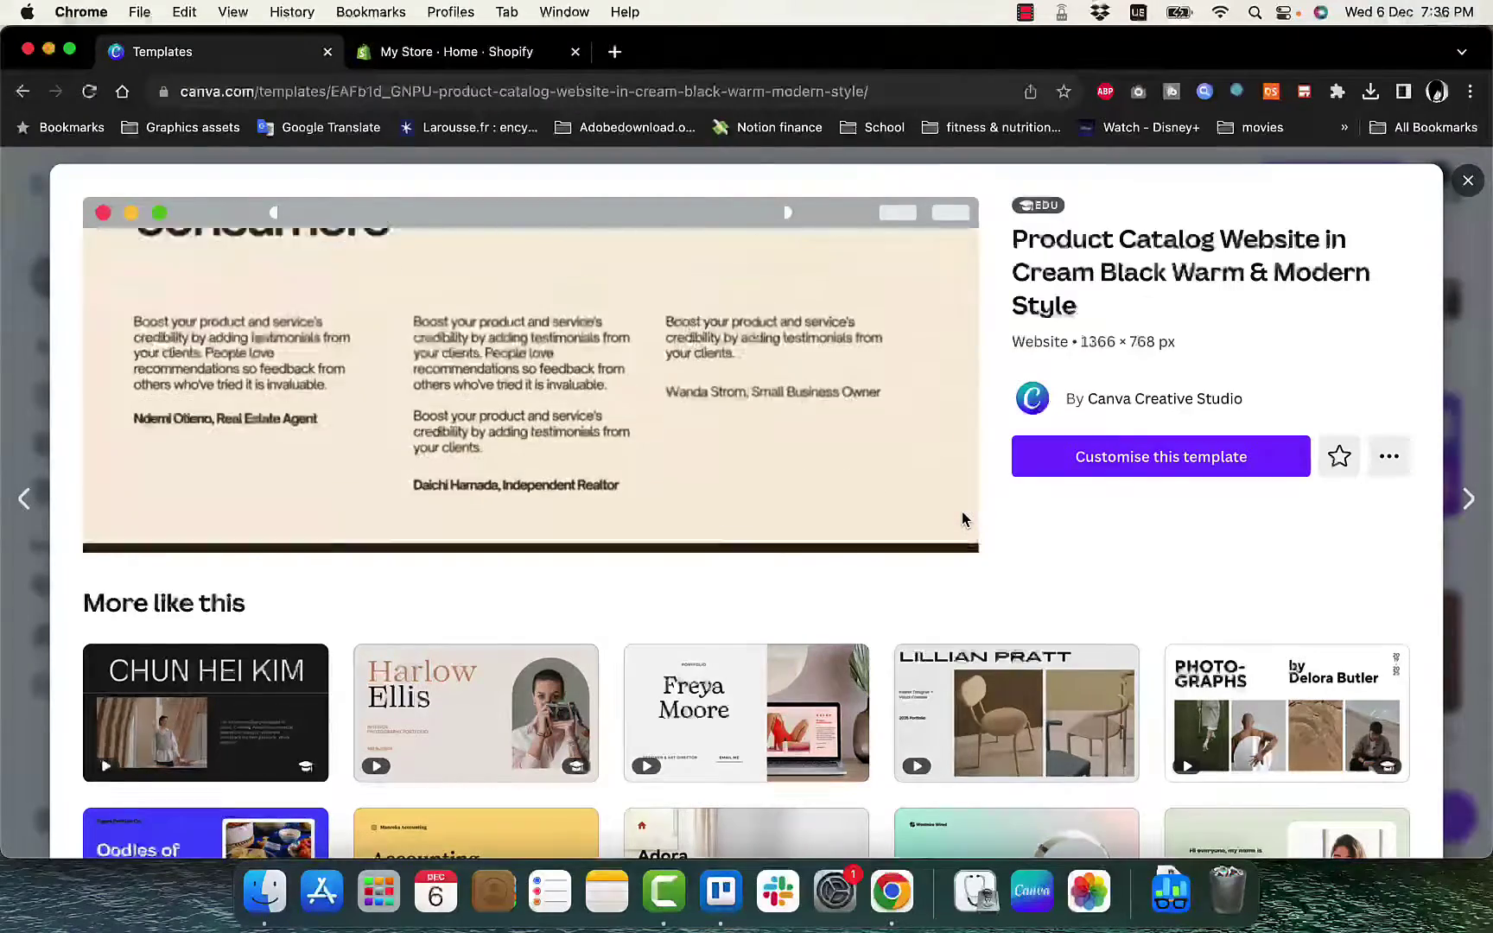
scroll(961, 513, down, 3)
scroll(961, 513, up, 3)
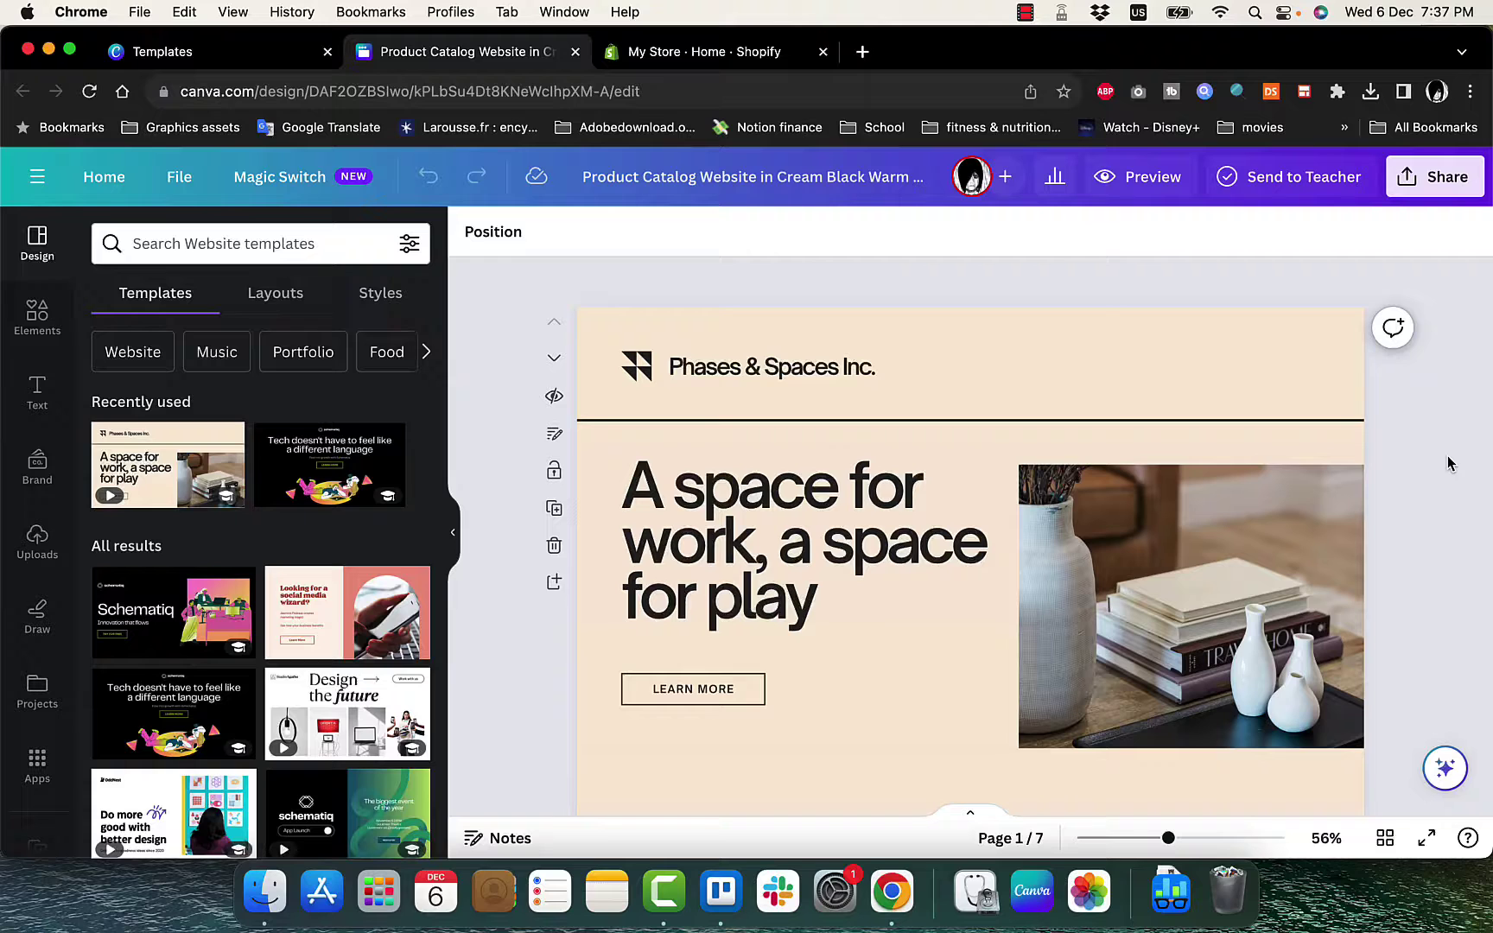
- Delete the Phases & Spaces Inc. text and logo mark from page 1
scroll(1448, 455, down, 2)
scroll(1447, 454, up, 3)
scroll(1448, 456, down, 5)
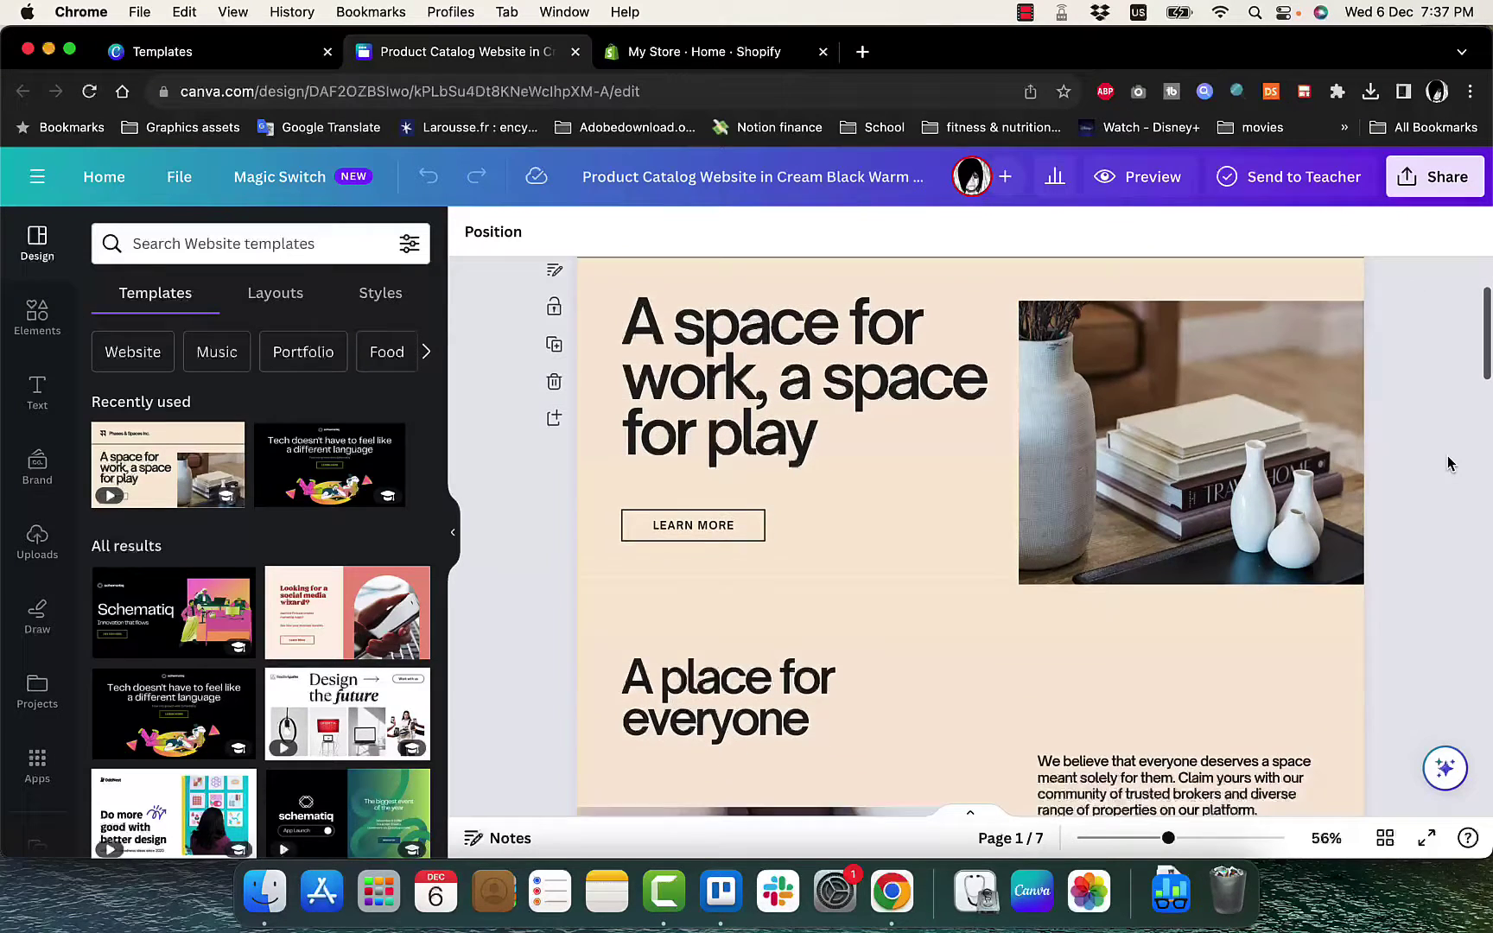
scroll(1447, 454, up, 5)
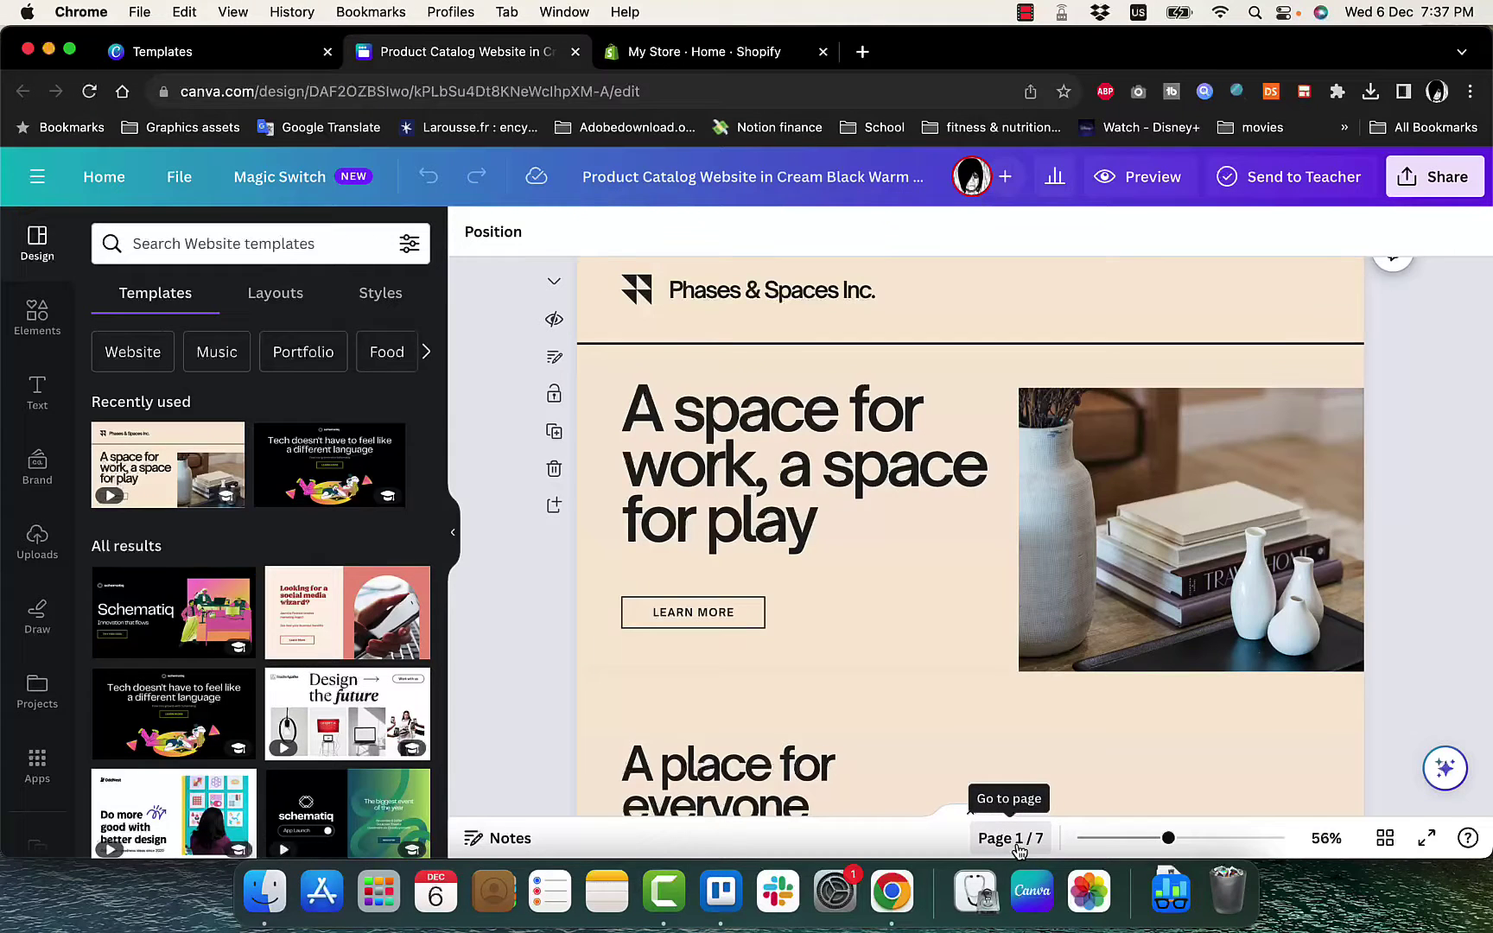
scroll(1040, 668, down, 1)
scroll(1036, 663, up, 3)
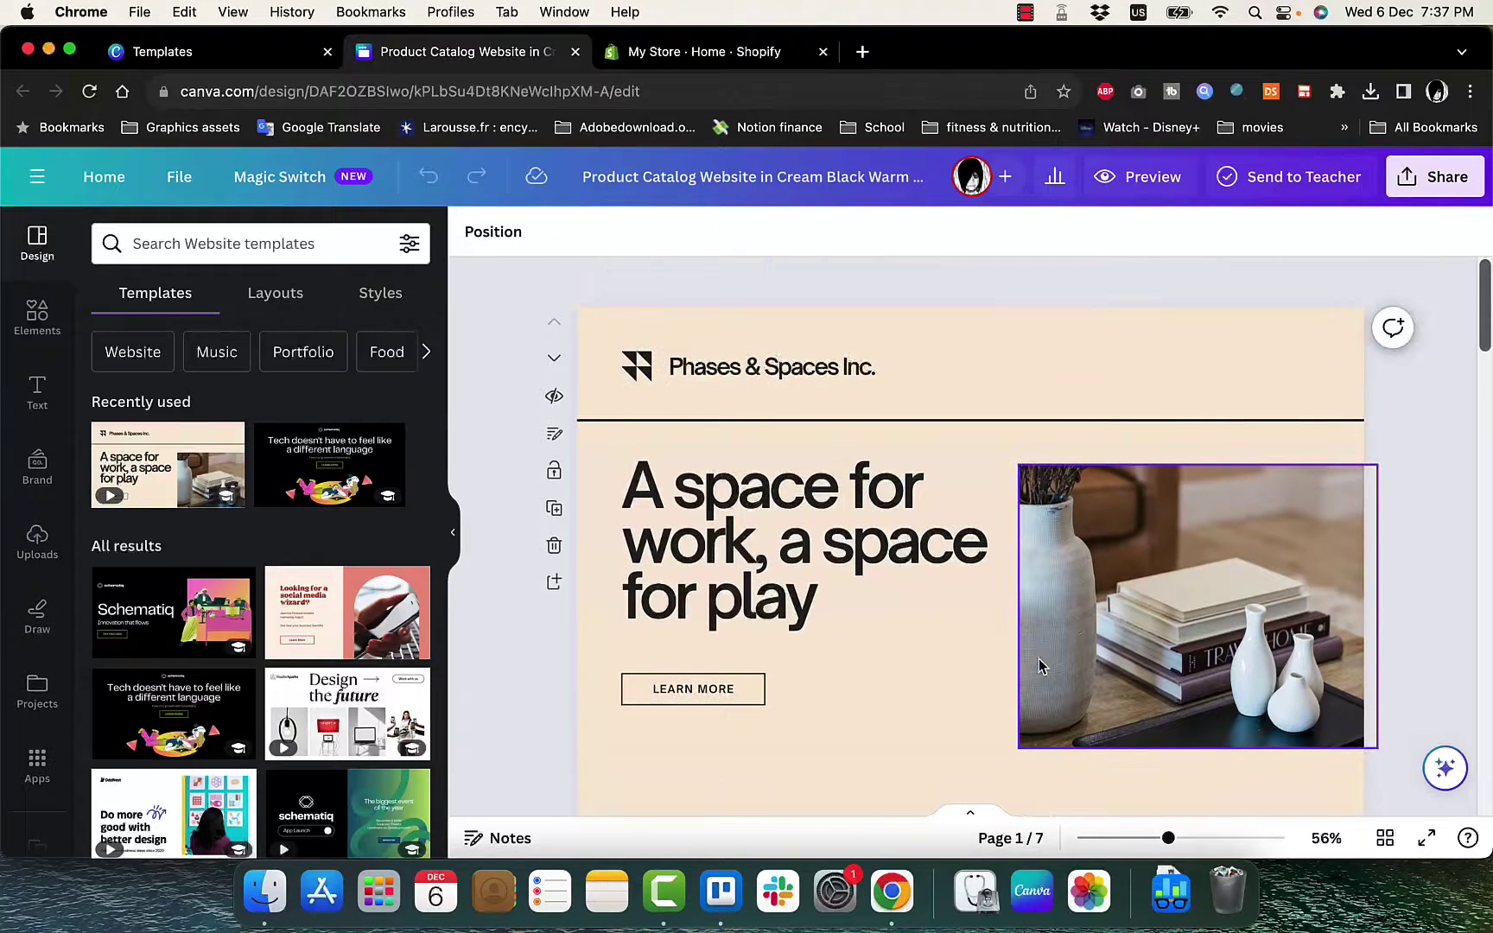
click(732, 374)
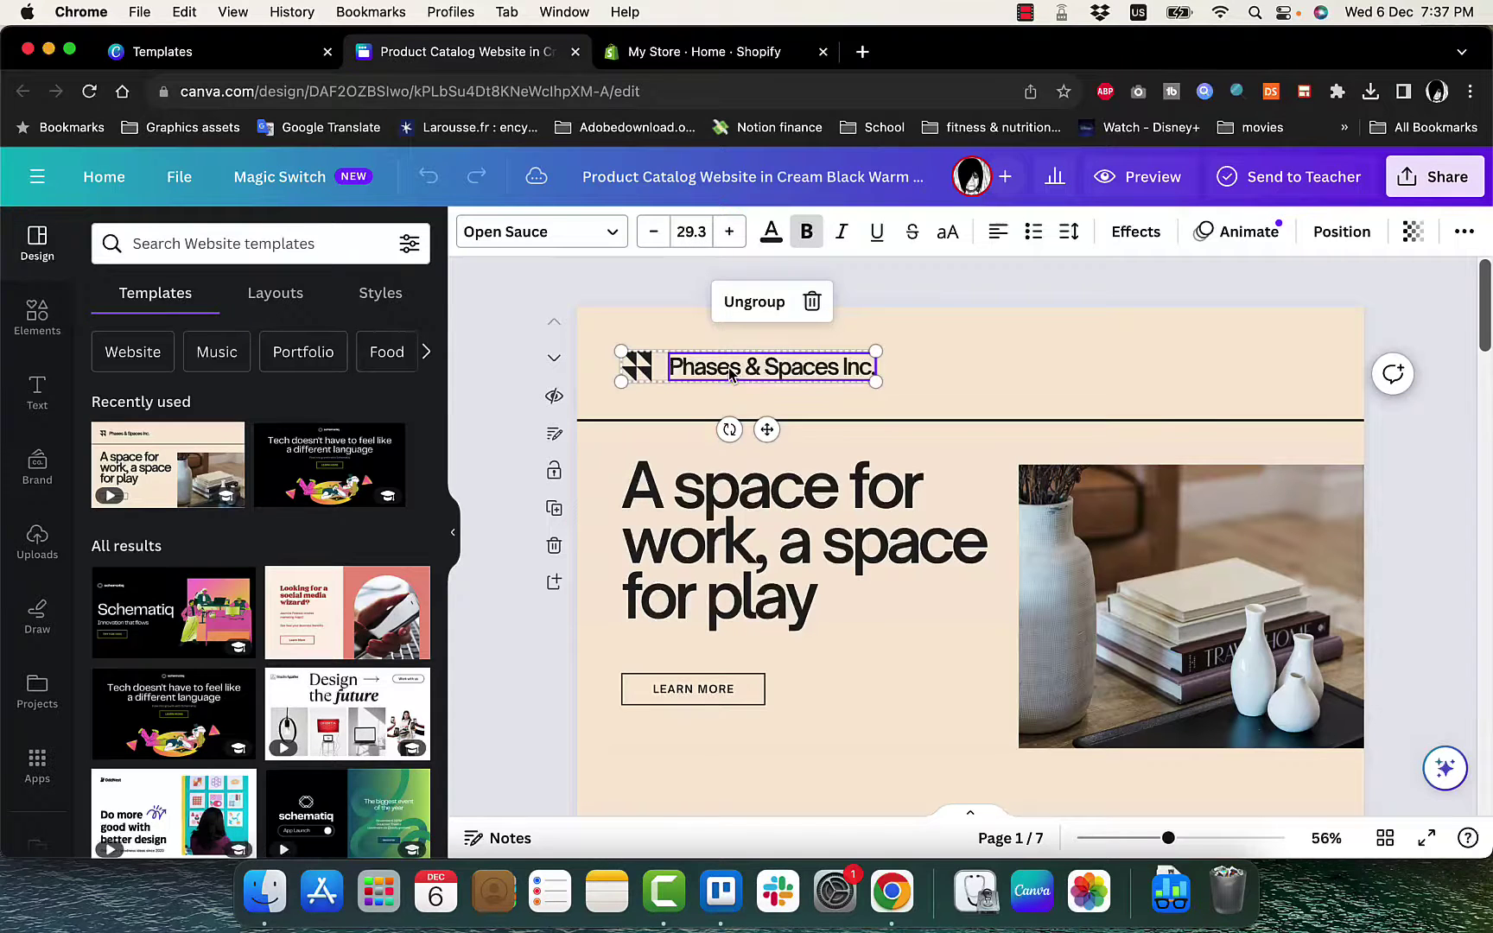
click(812, 302)
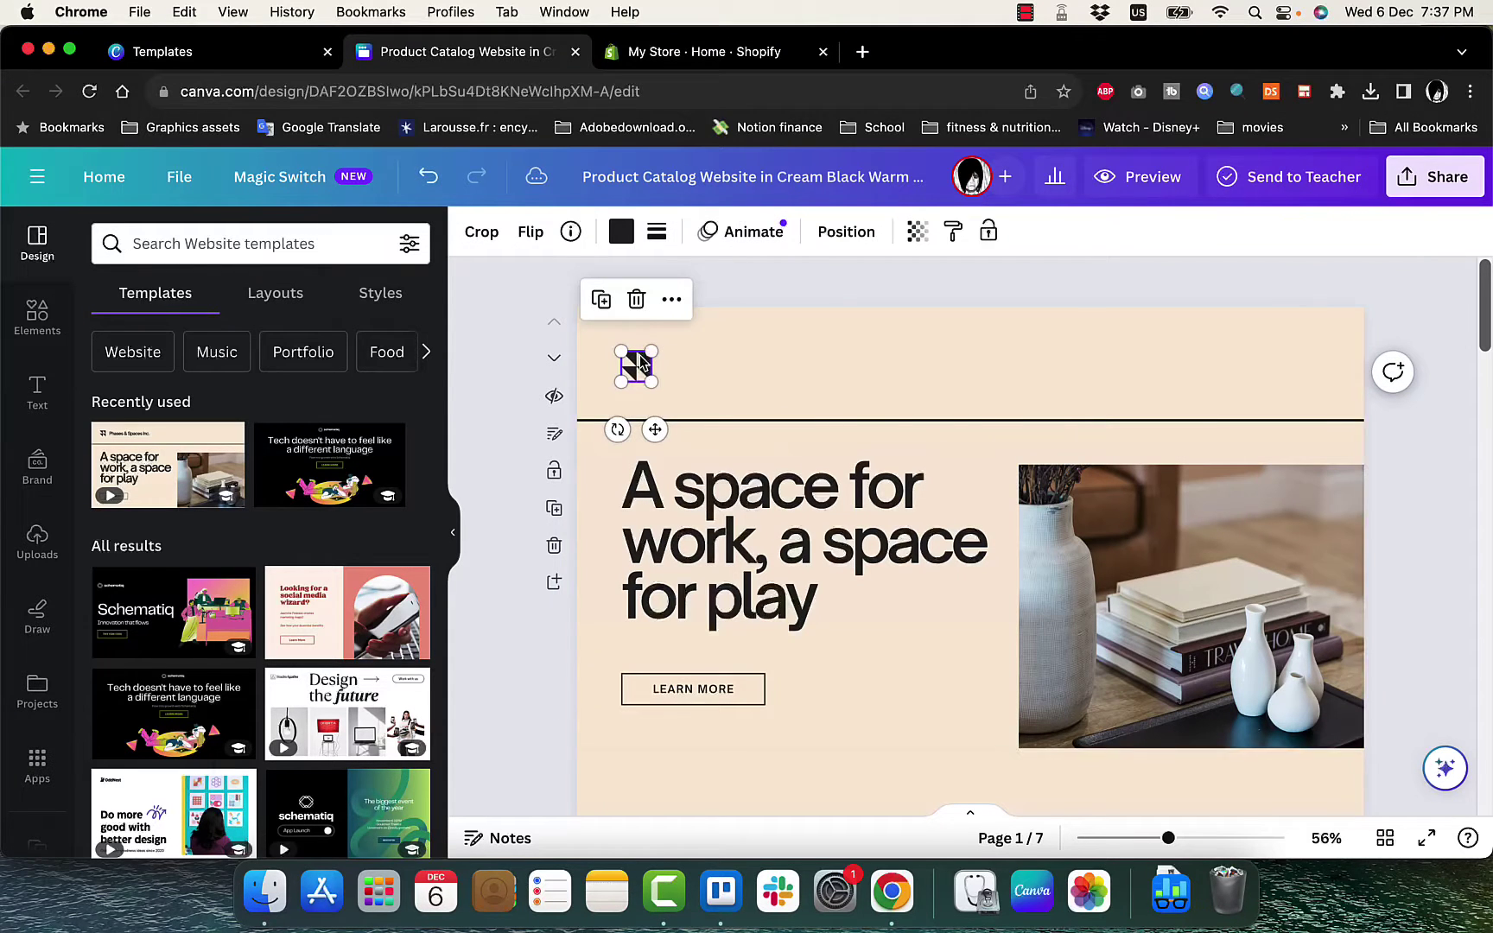
click(636, 299)
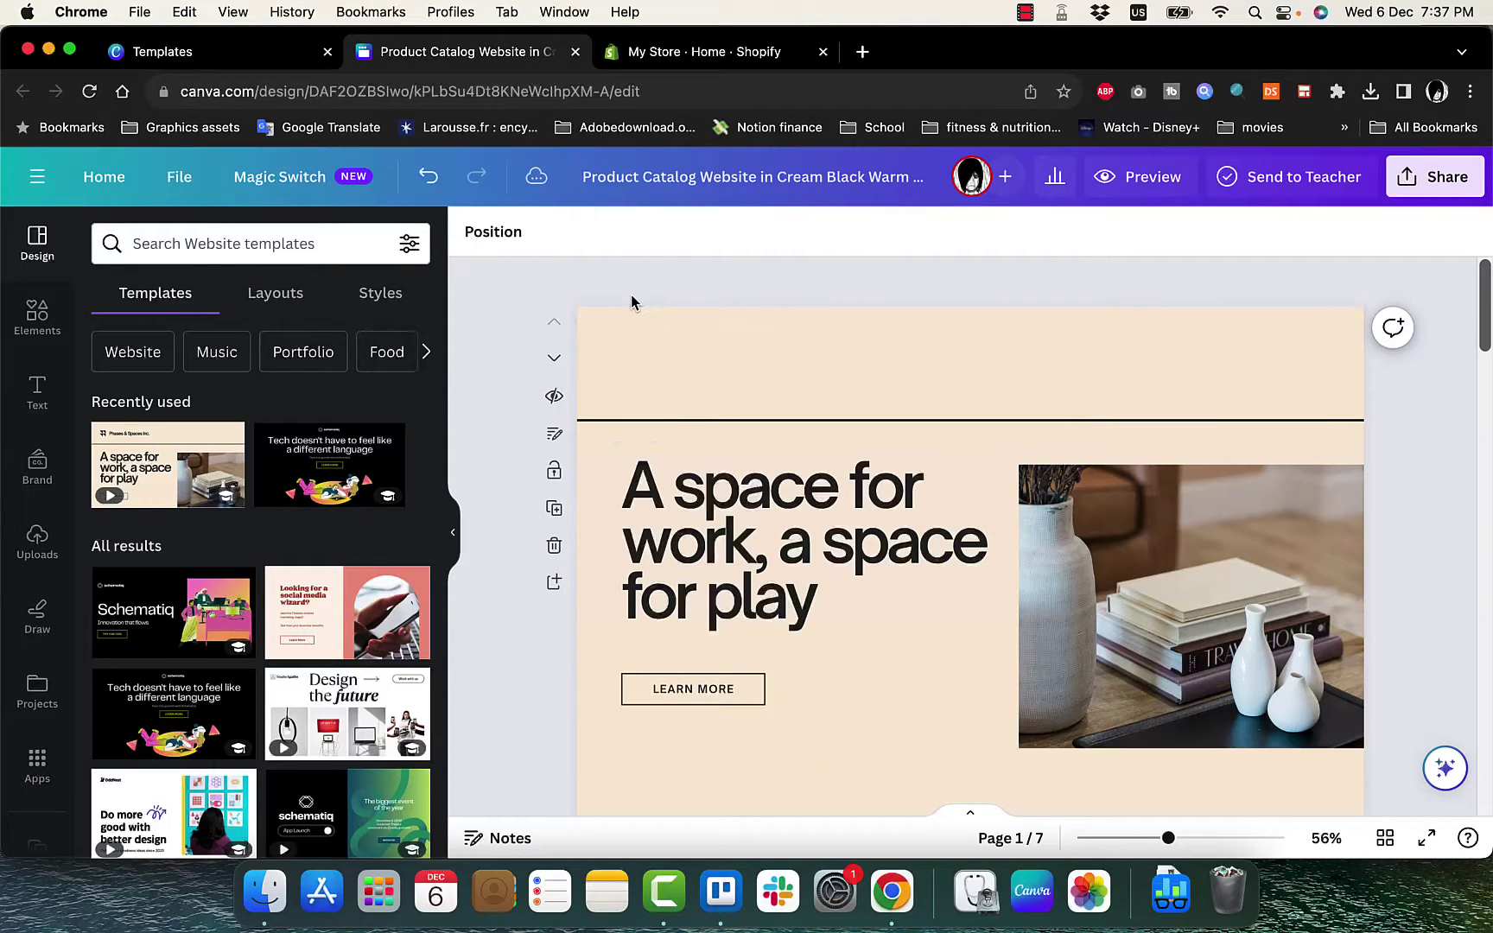
- Remove the divider line, headline, LEARN MORE button and vase photo from page 1
click(678, 420)
key(Delete)
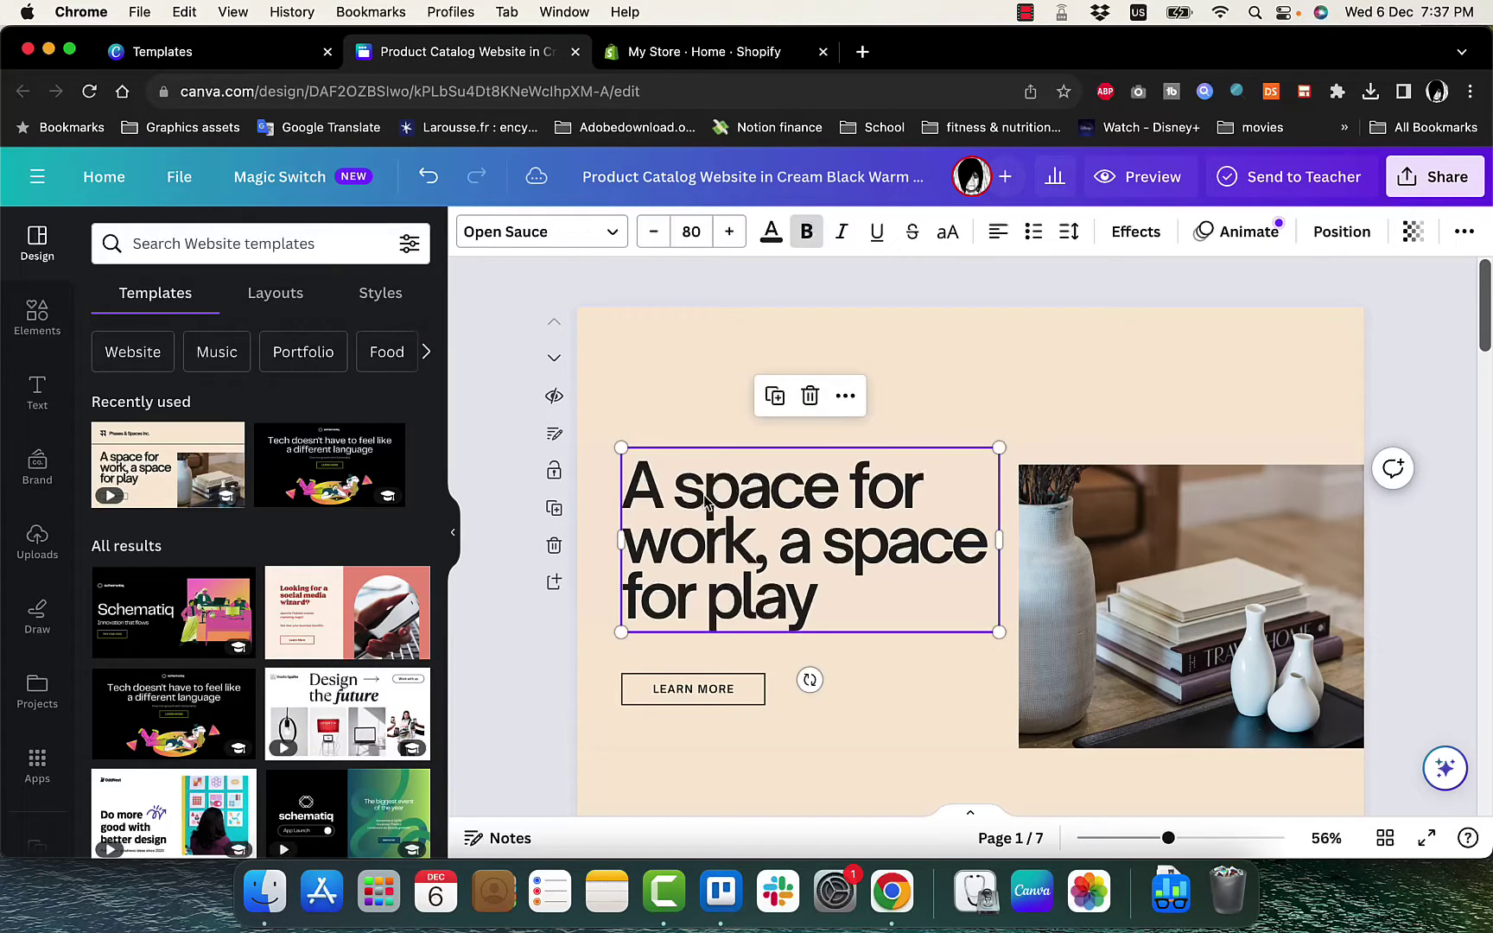
key(BackSpace)
click(695, 682)
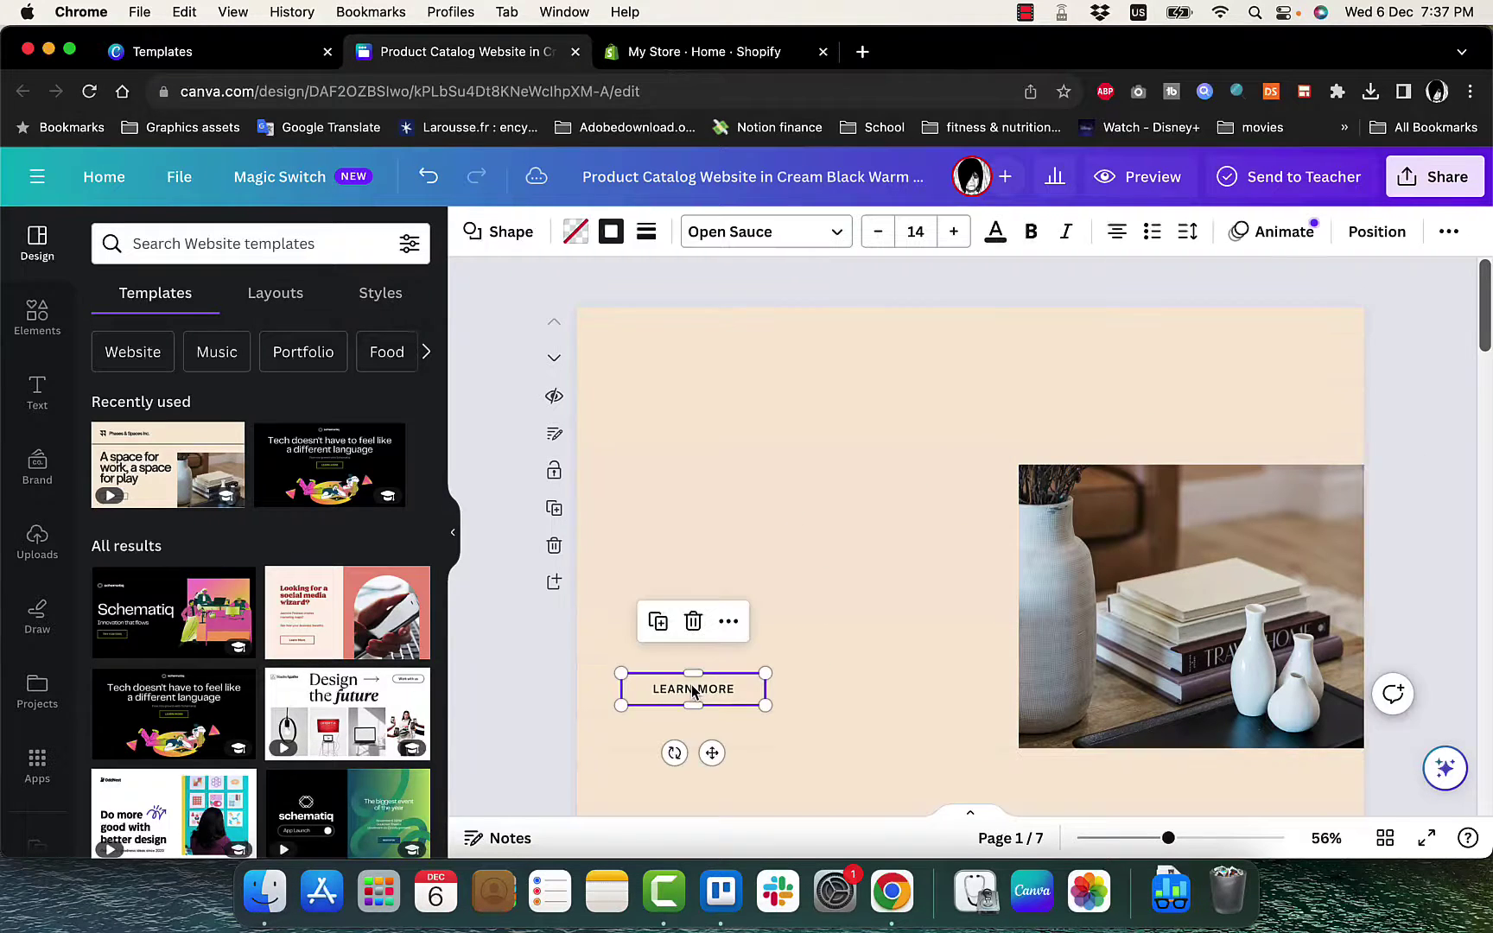
key(Escape)
click(1052, 596)
key(BackSpace)
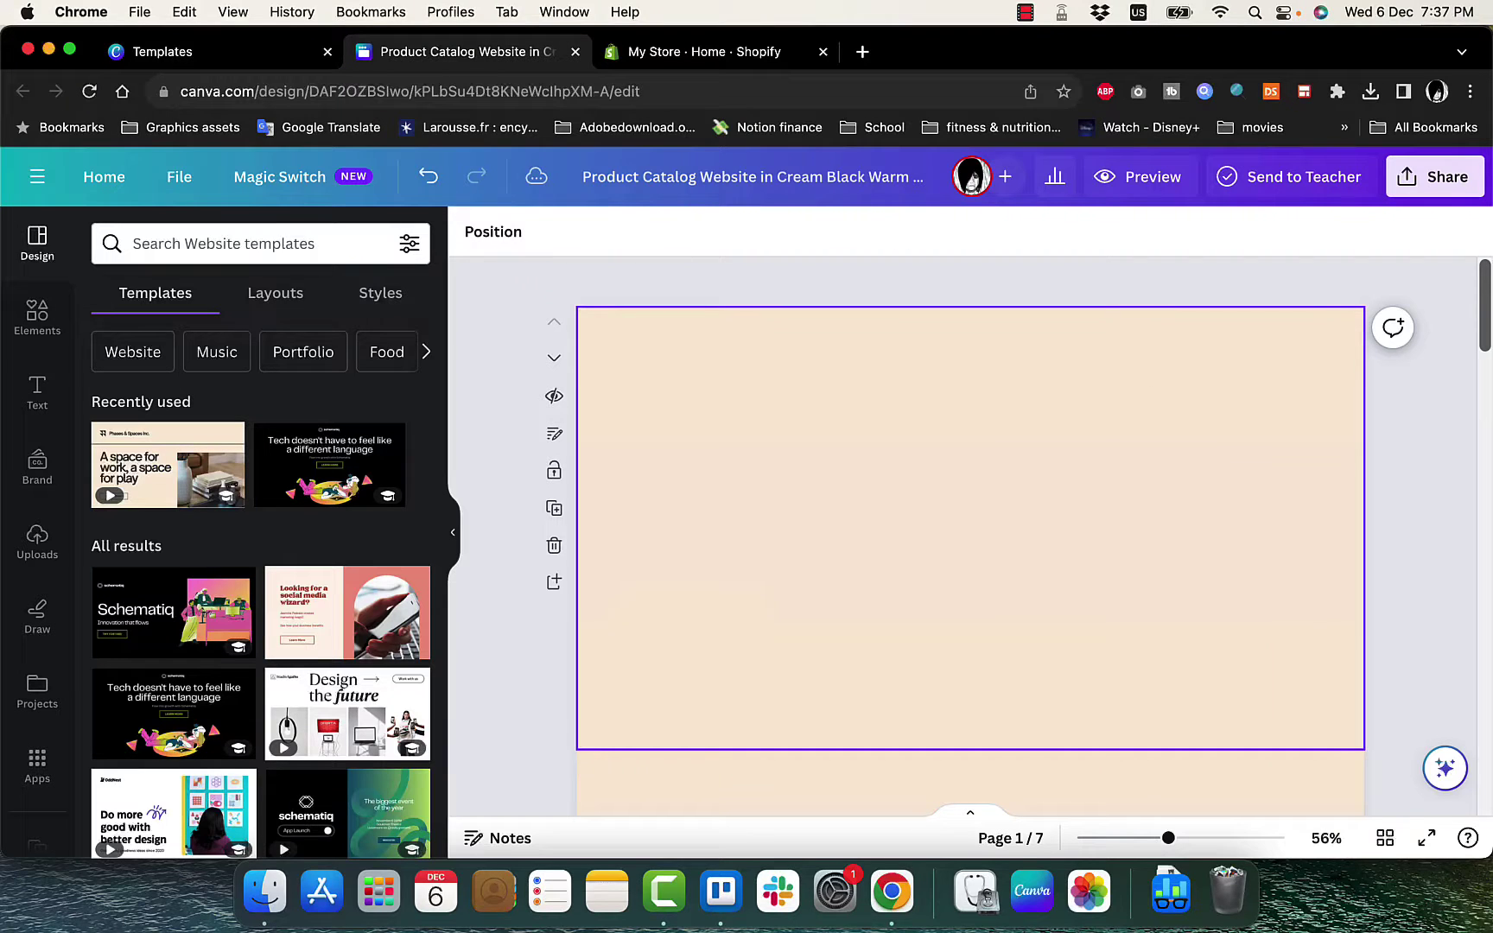
- Change the empty hero section's background from cream to white
click(827, 458)
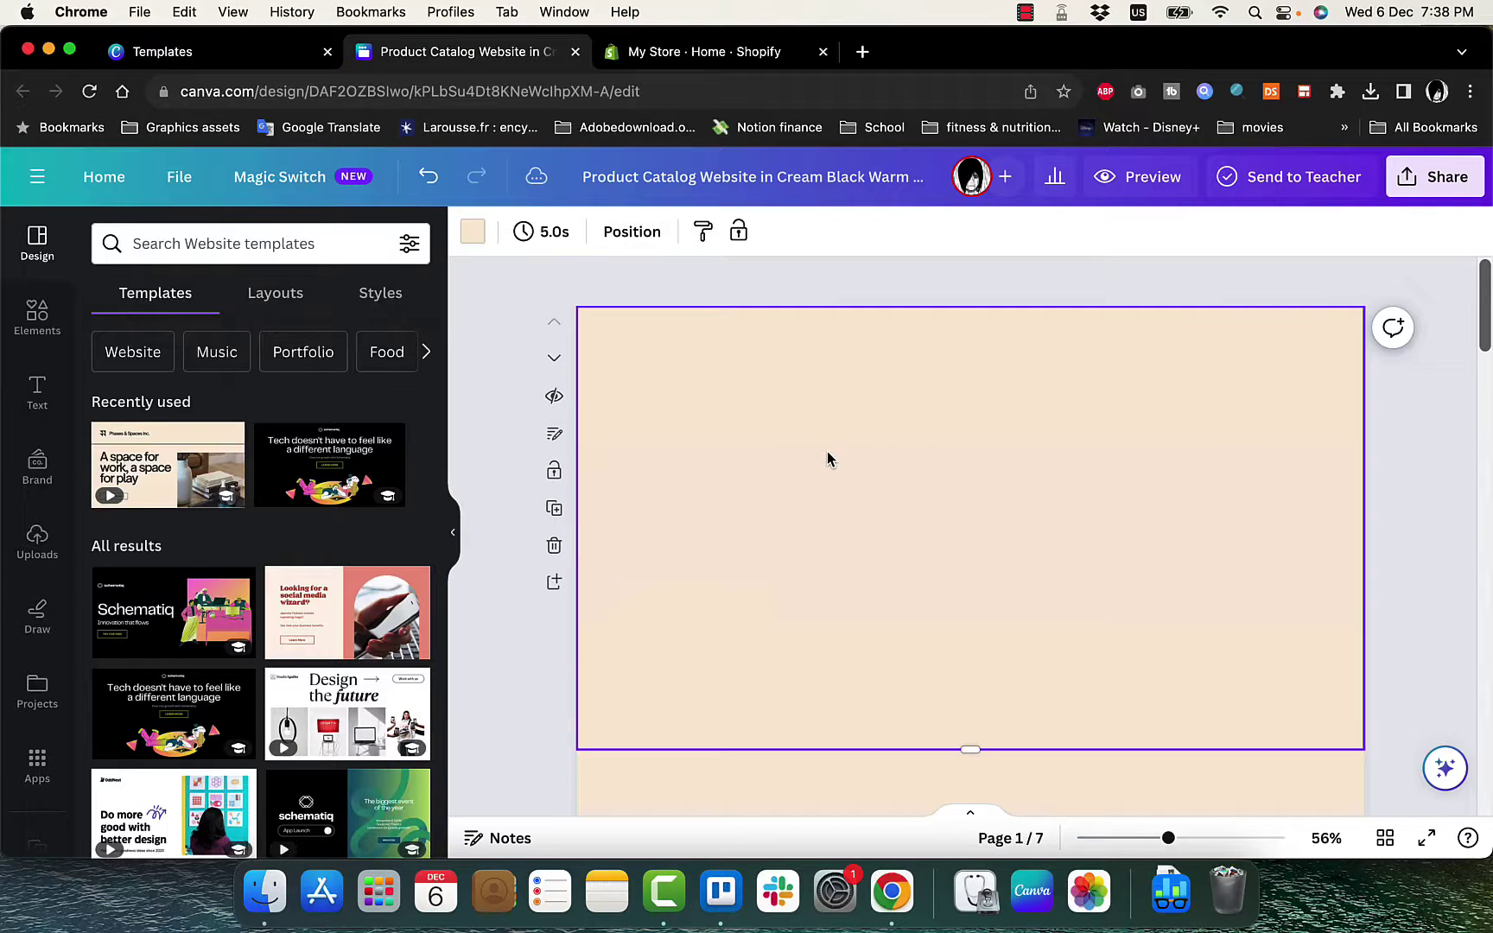
click(472, 237)
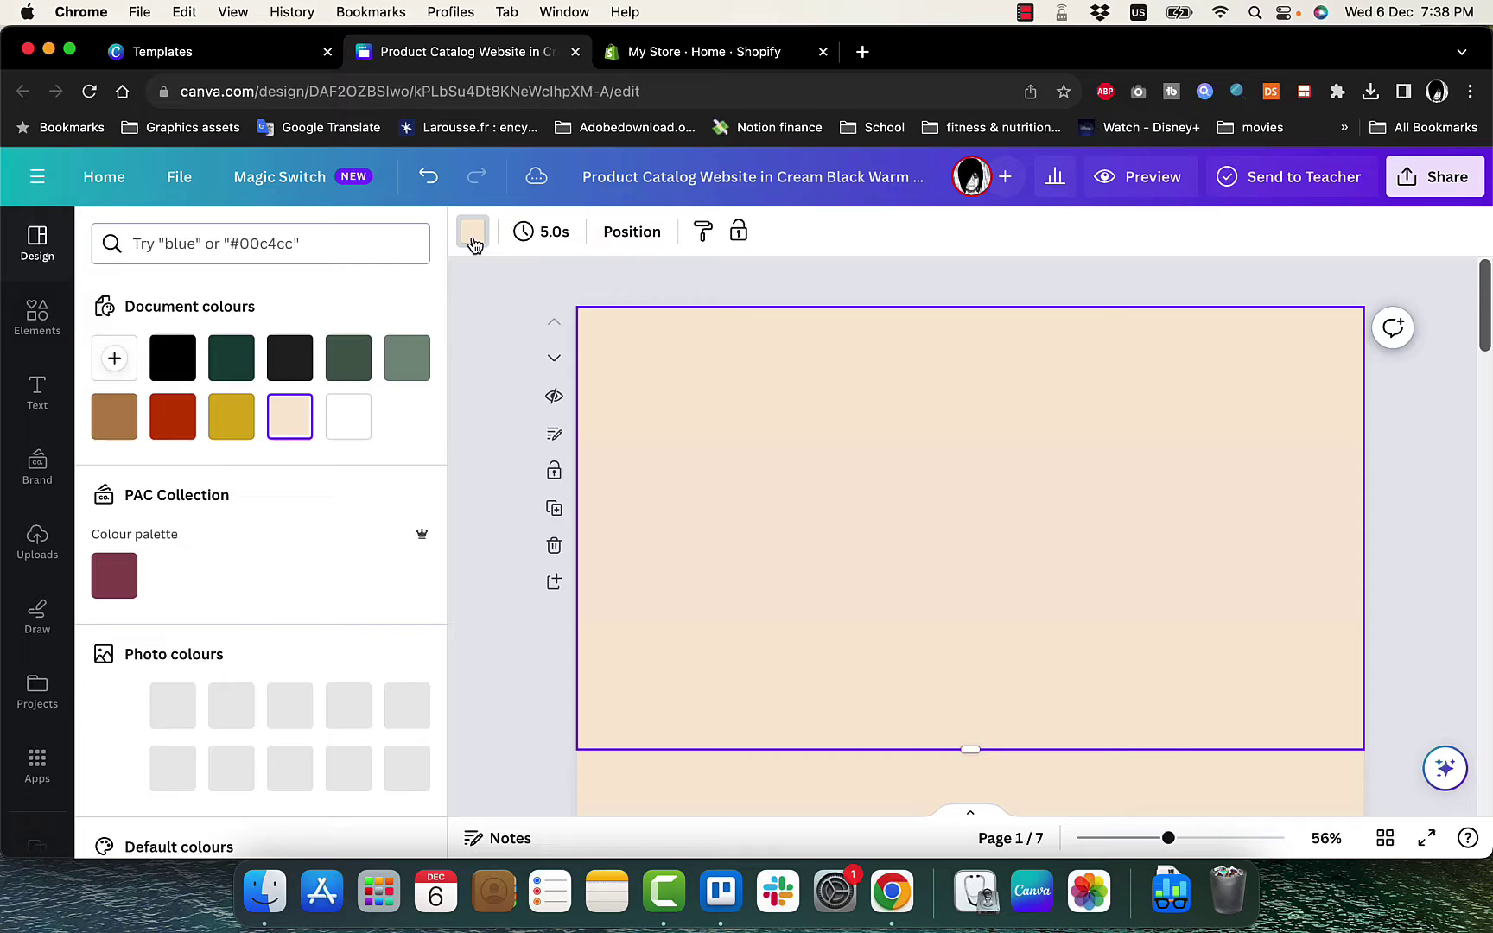
click(350, 426)
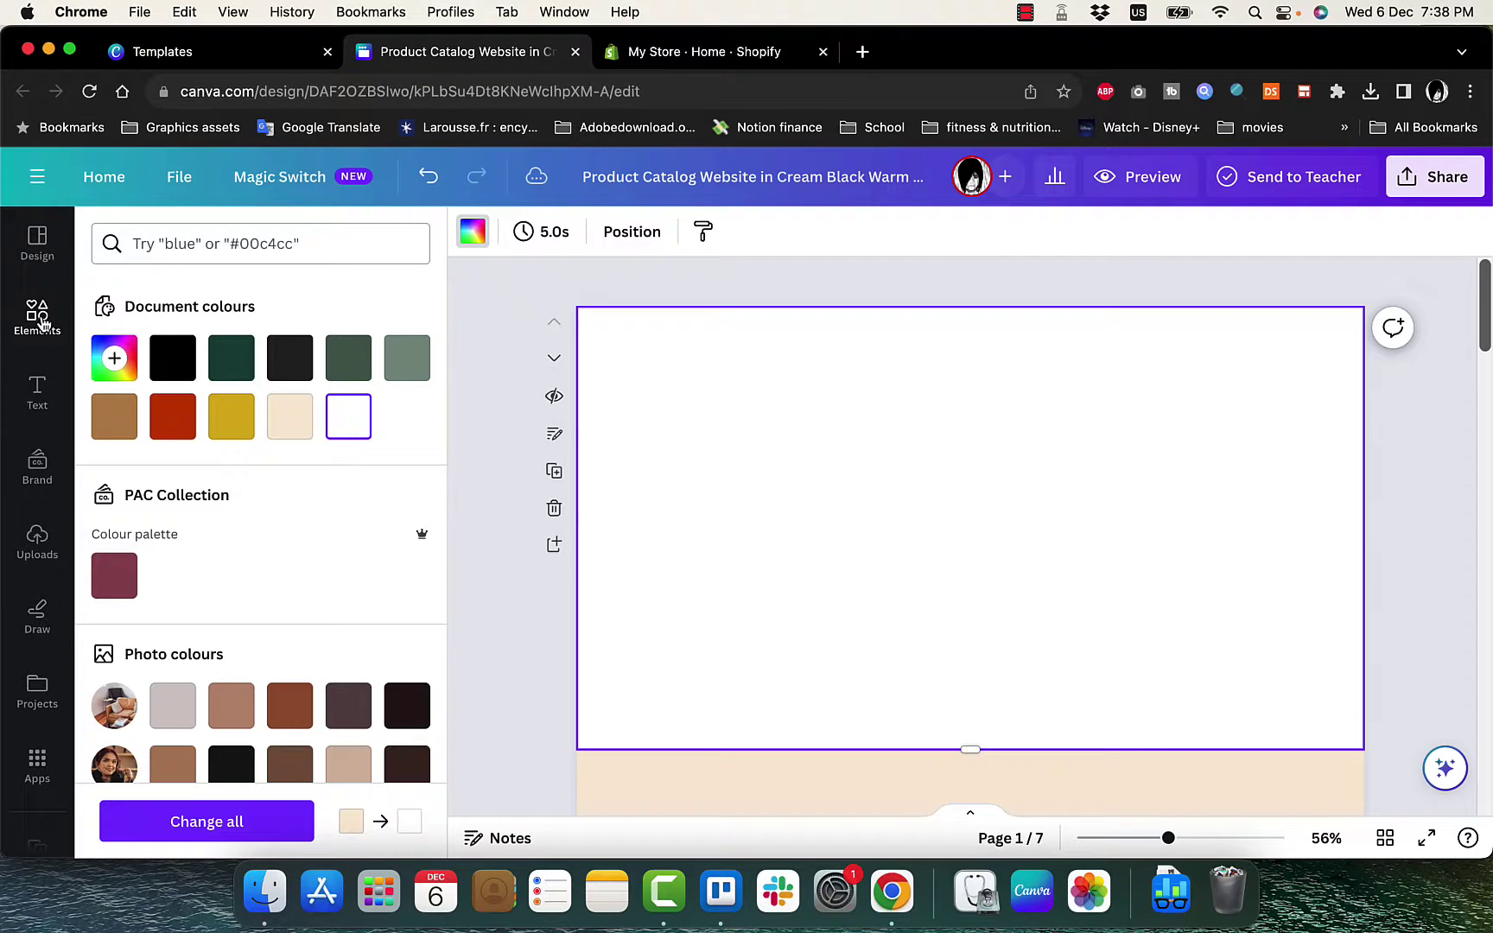
- Open the Elements library
click(38, 251)
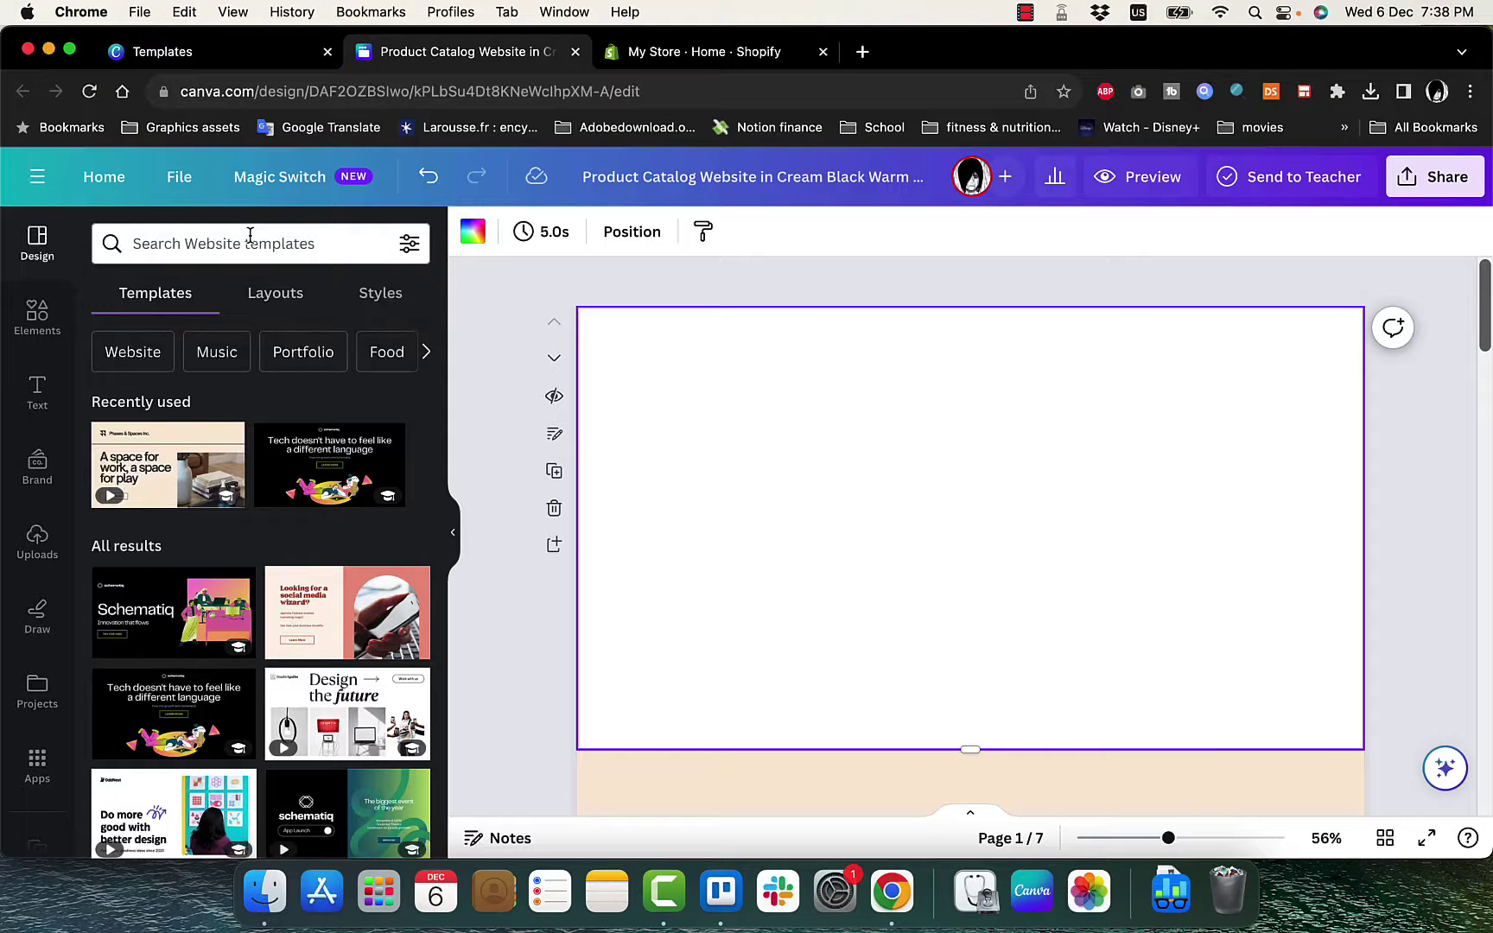
scroll(283, 527, down, 2)
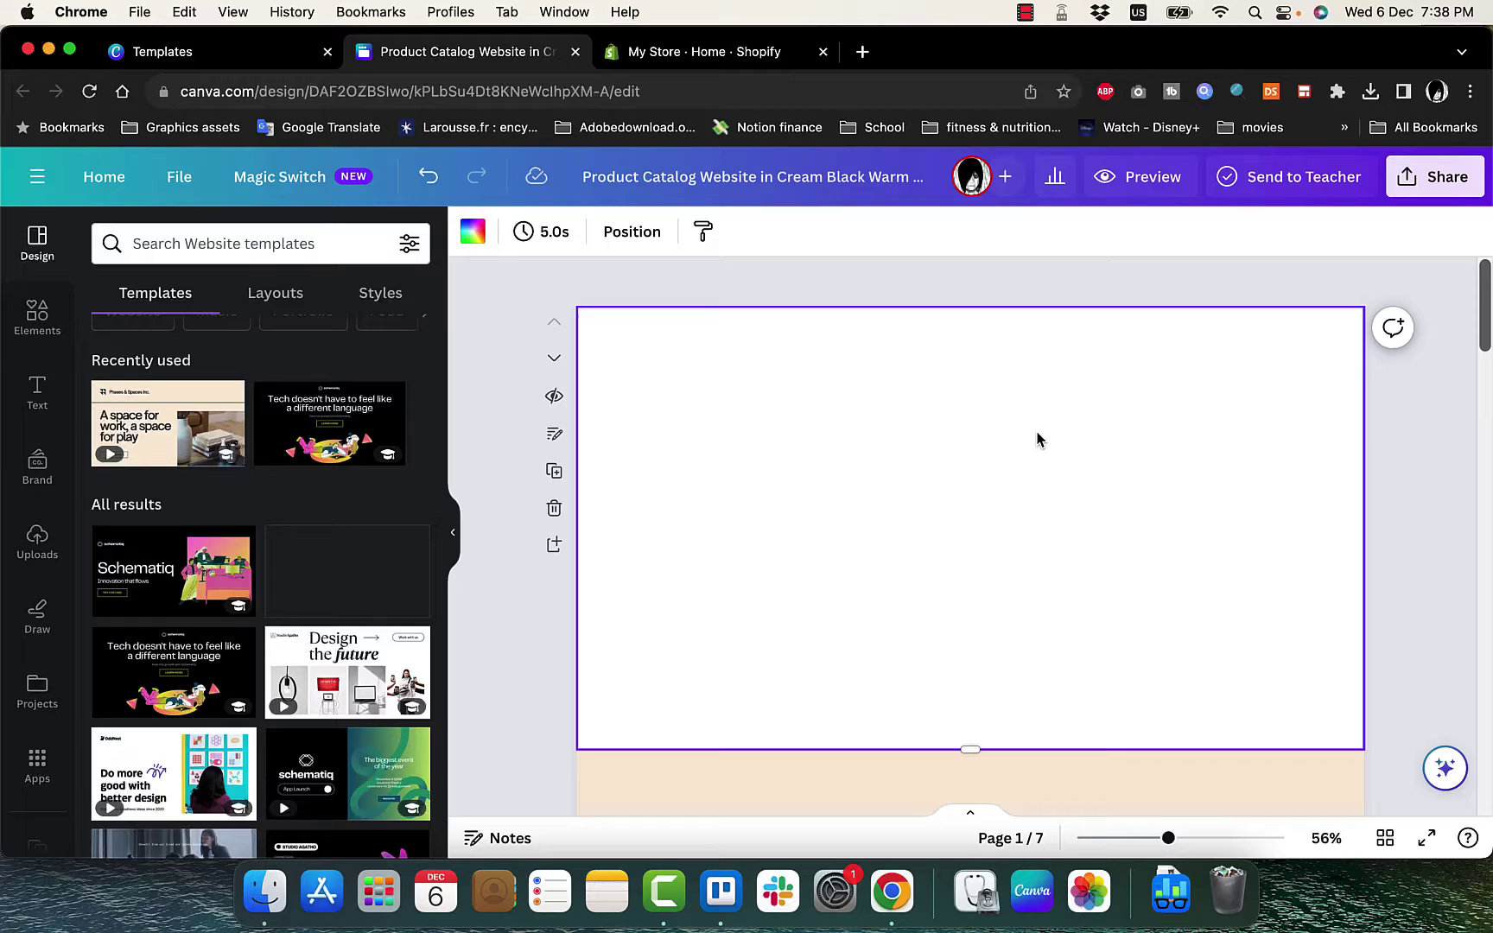
click(37, 316)
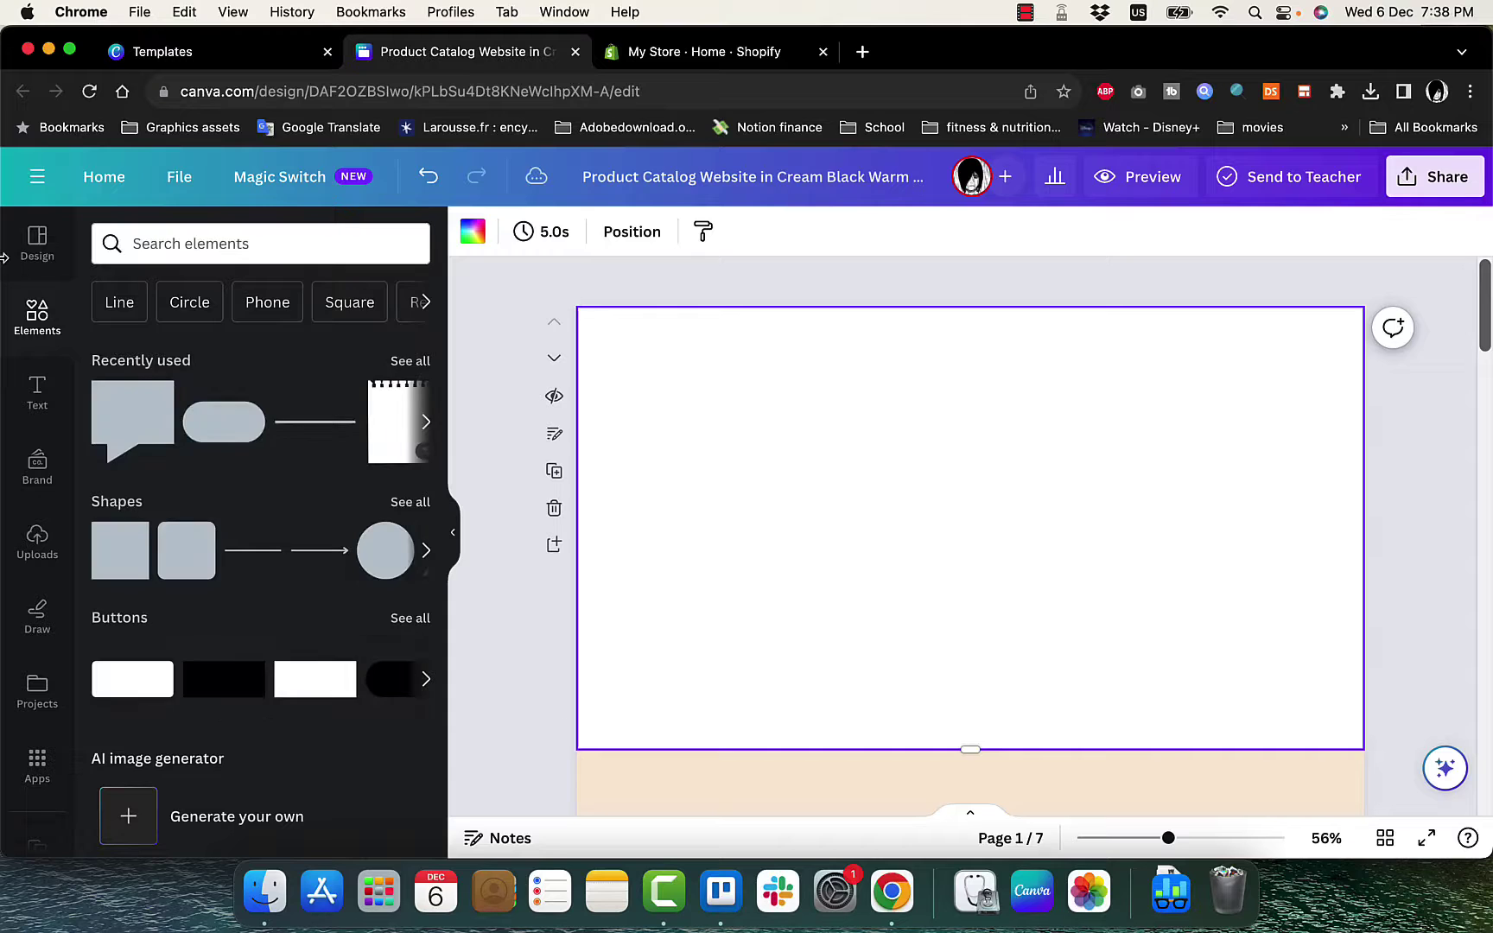
- Scroll through the Elements library to find the Photos section
scroll(167, 504, down, 5)
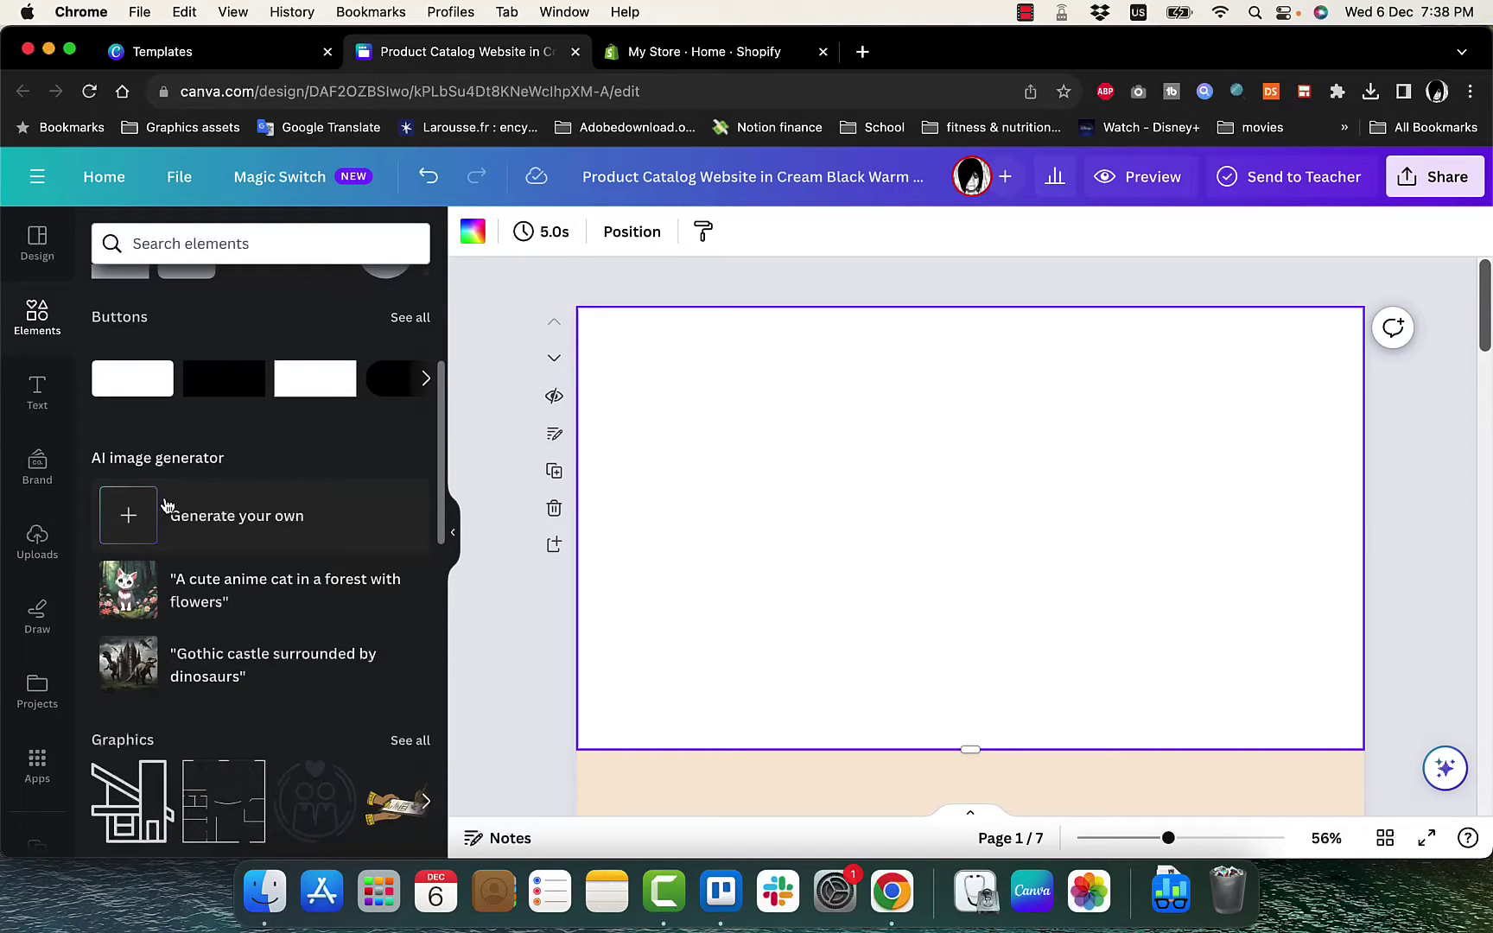
scroll(166, 504, down, 5)
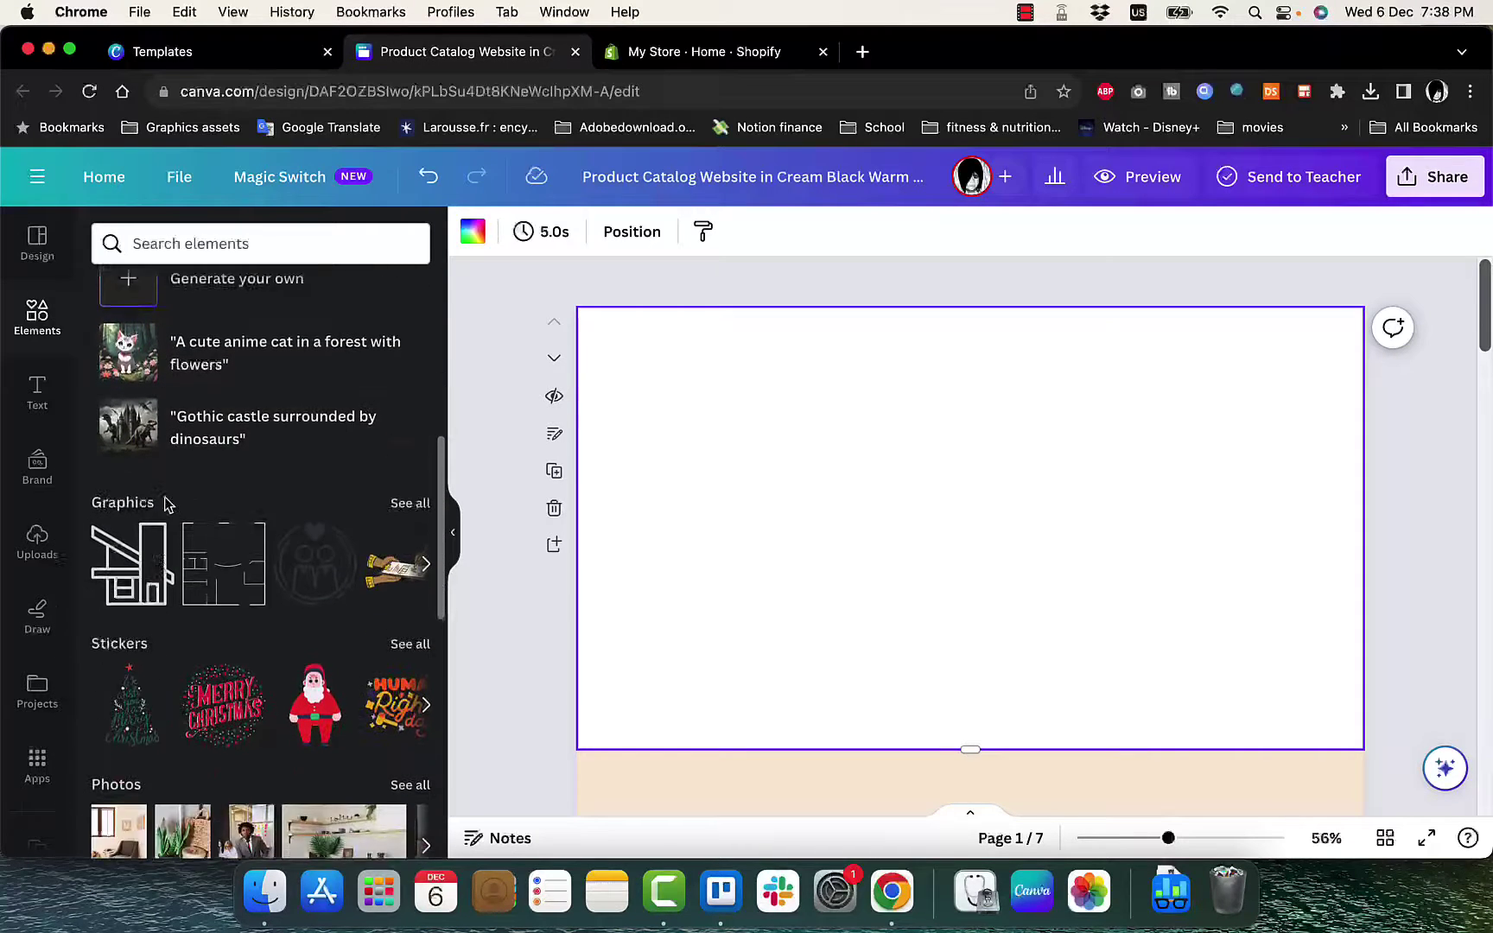
scroll(166, 504, down, 3)
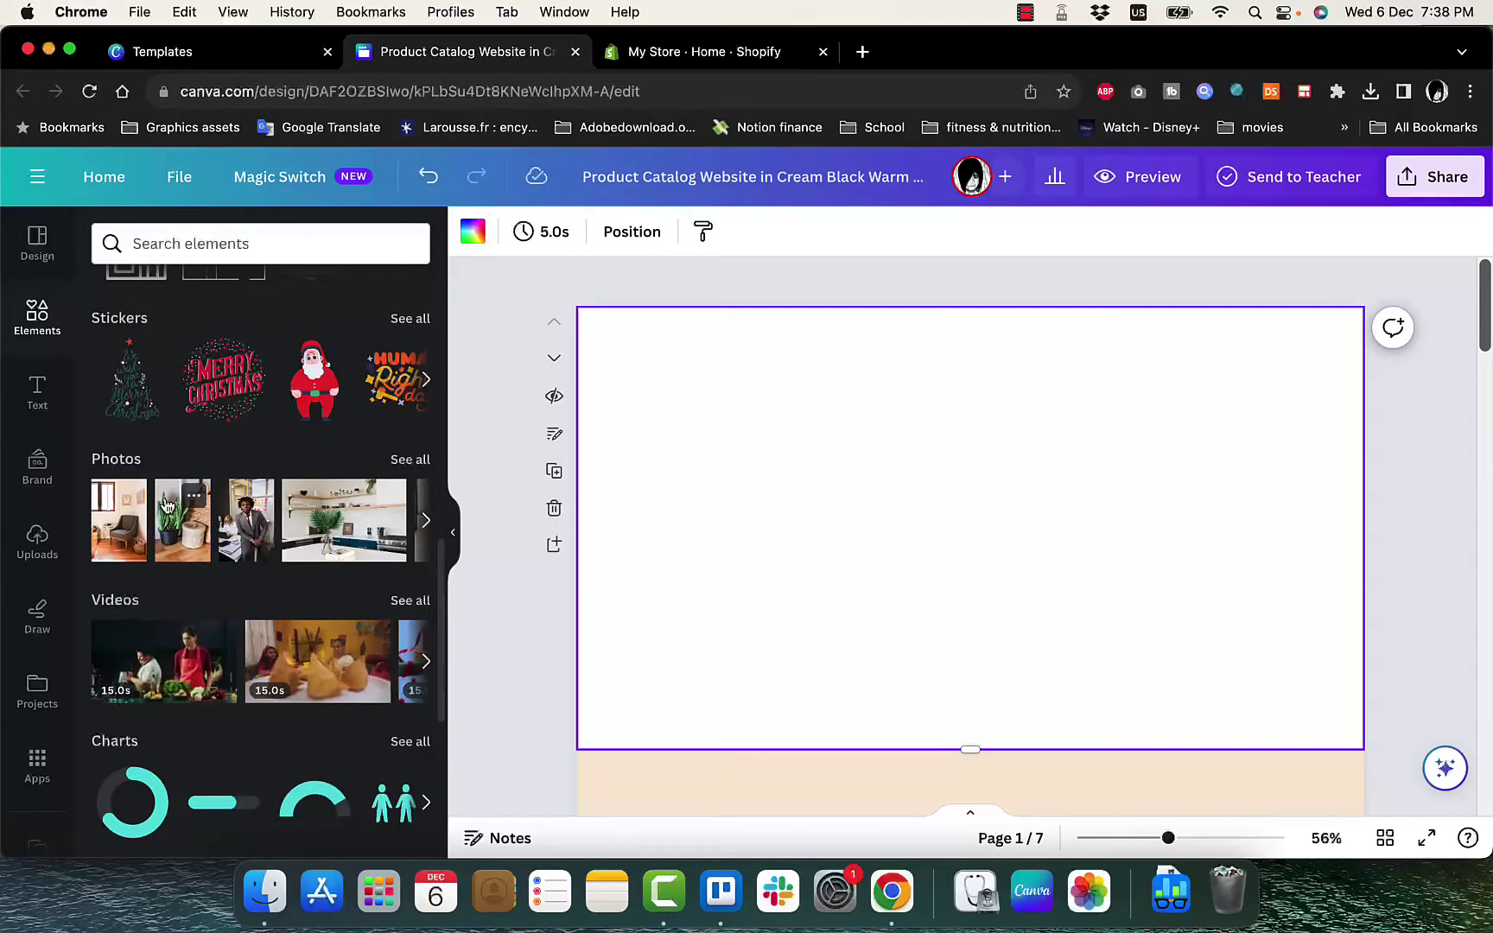
click(273, 241)
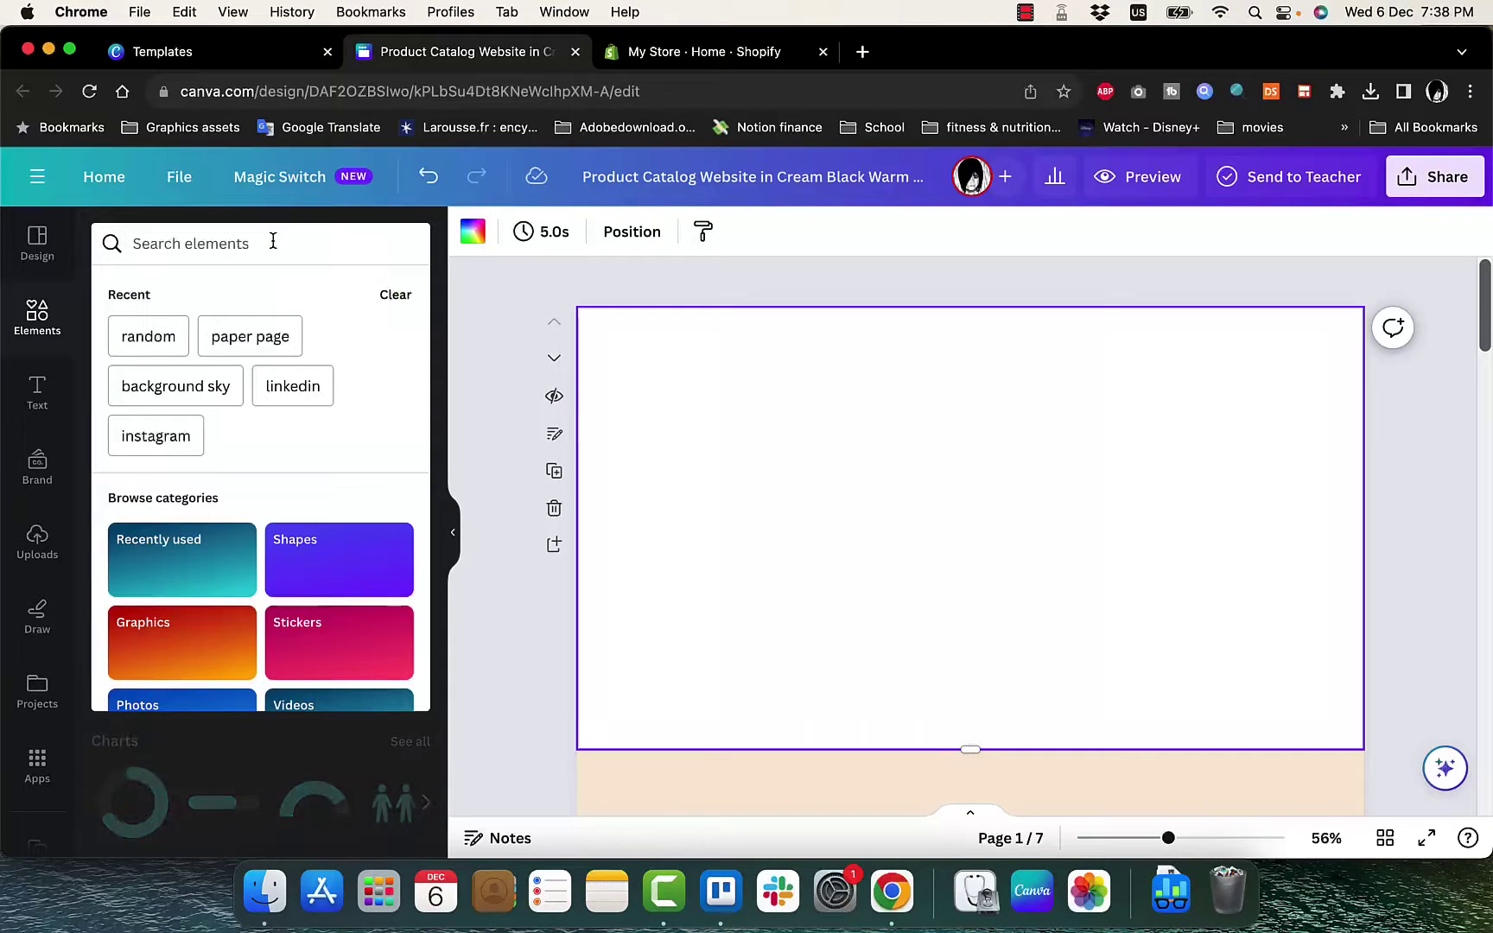
key(Escape)
scroll(250, 427, up, 7)
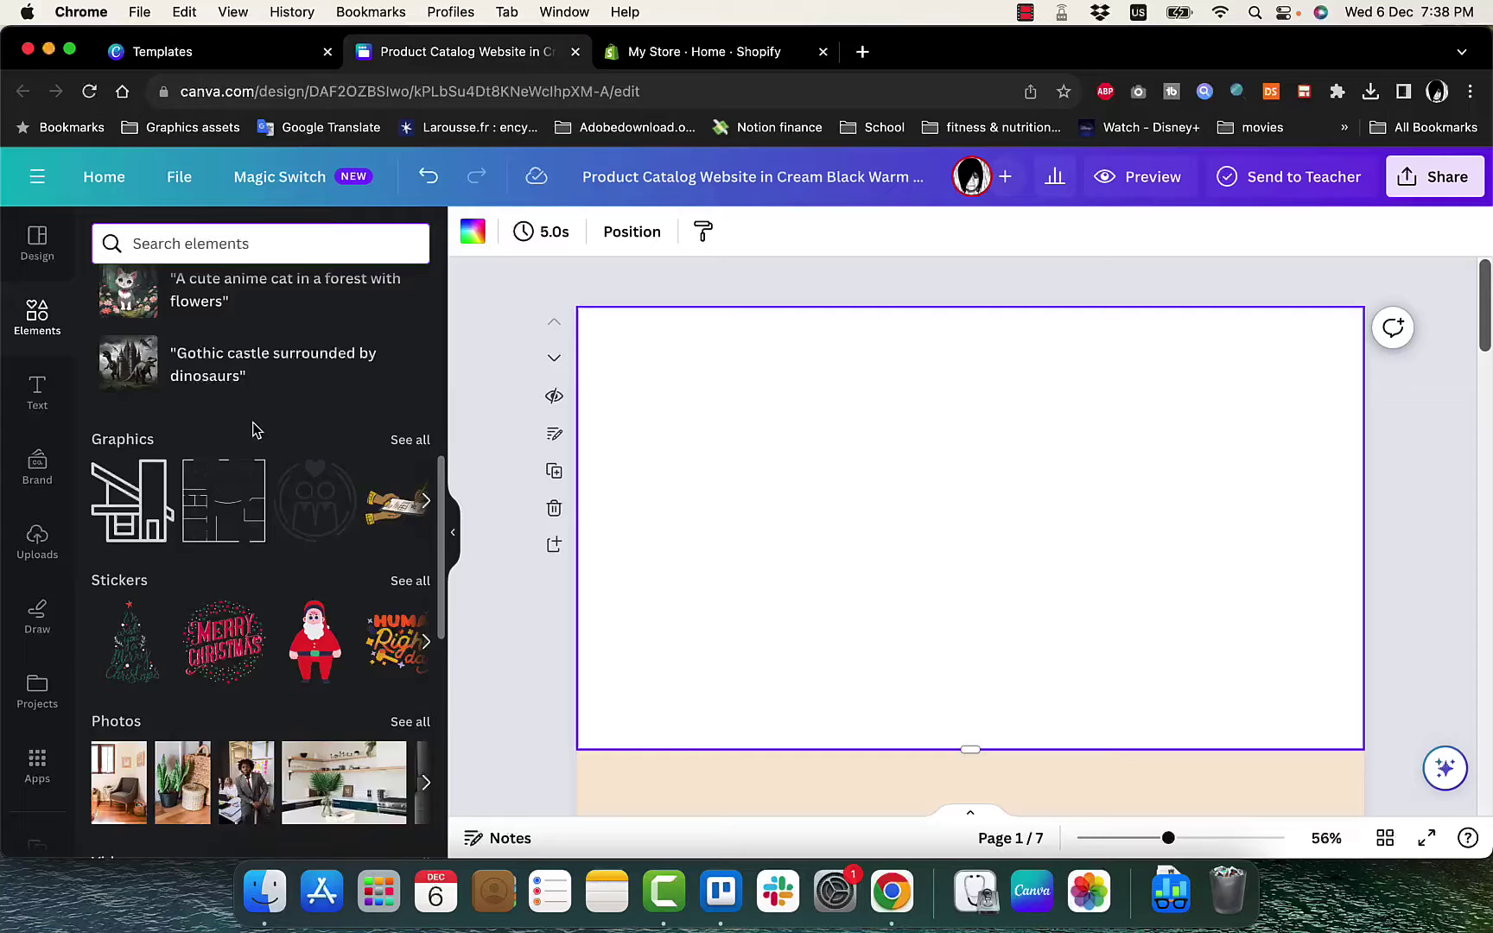
scroll(307, 696, down, 2)
scroll(306, 700, up, 2)
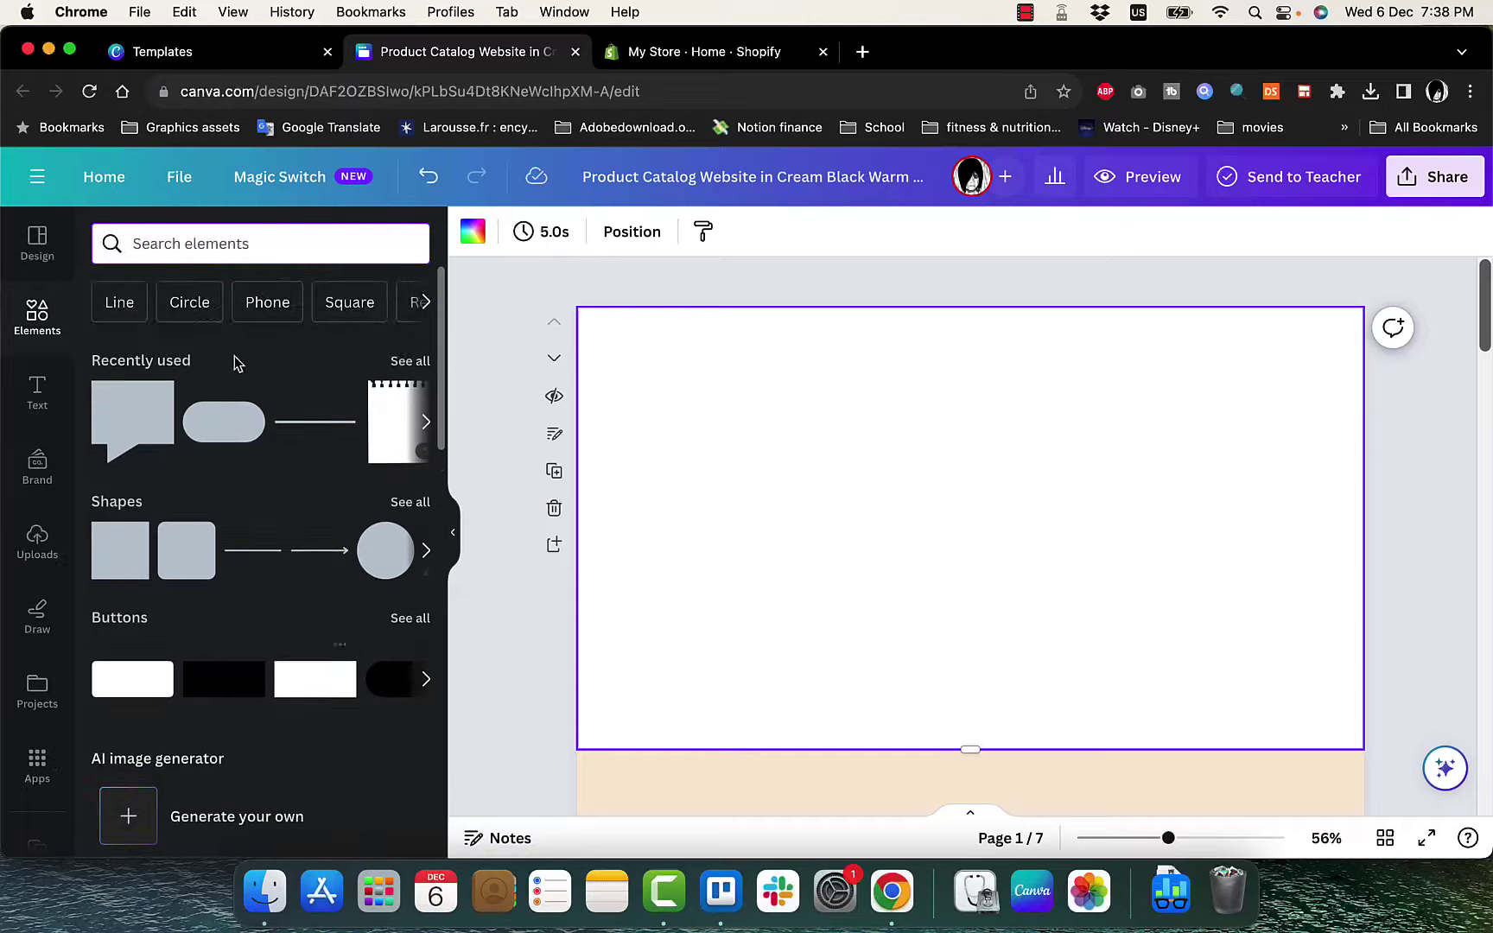
scroll(288, 316, right, 2)
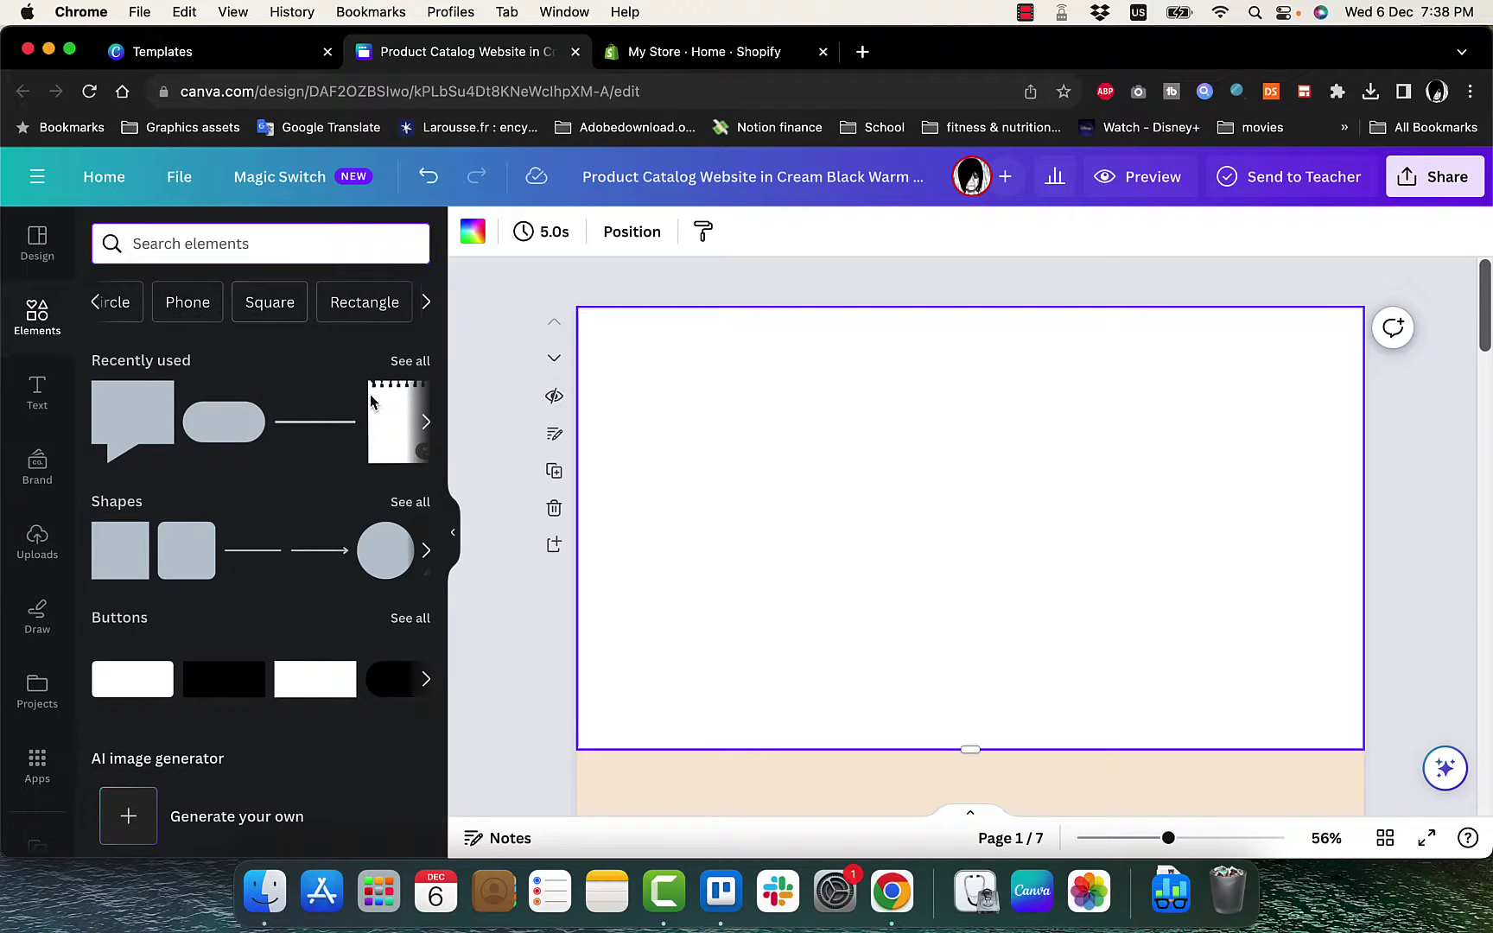
scroll(333, 522, down, 4)
scroll(334, 527, down, 3)
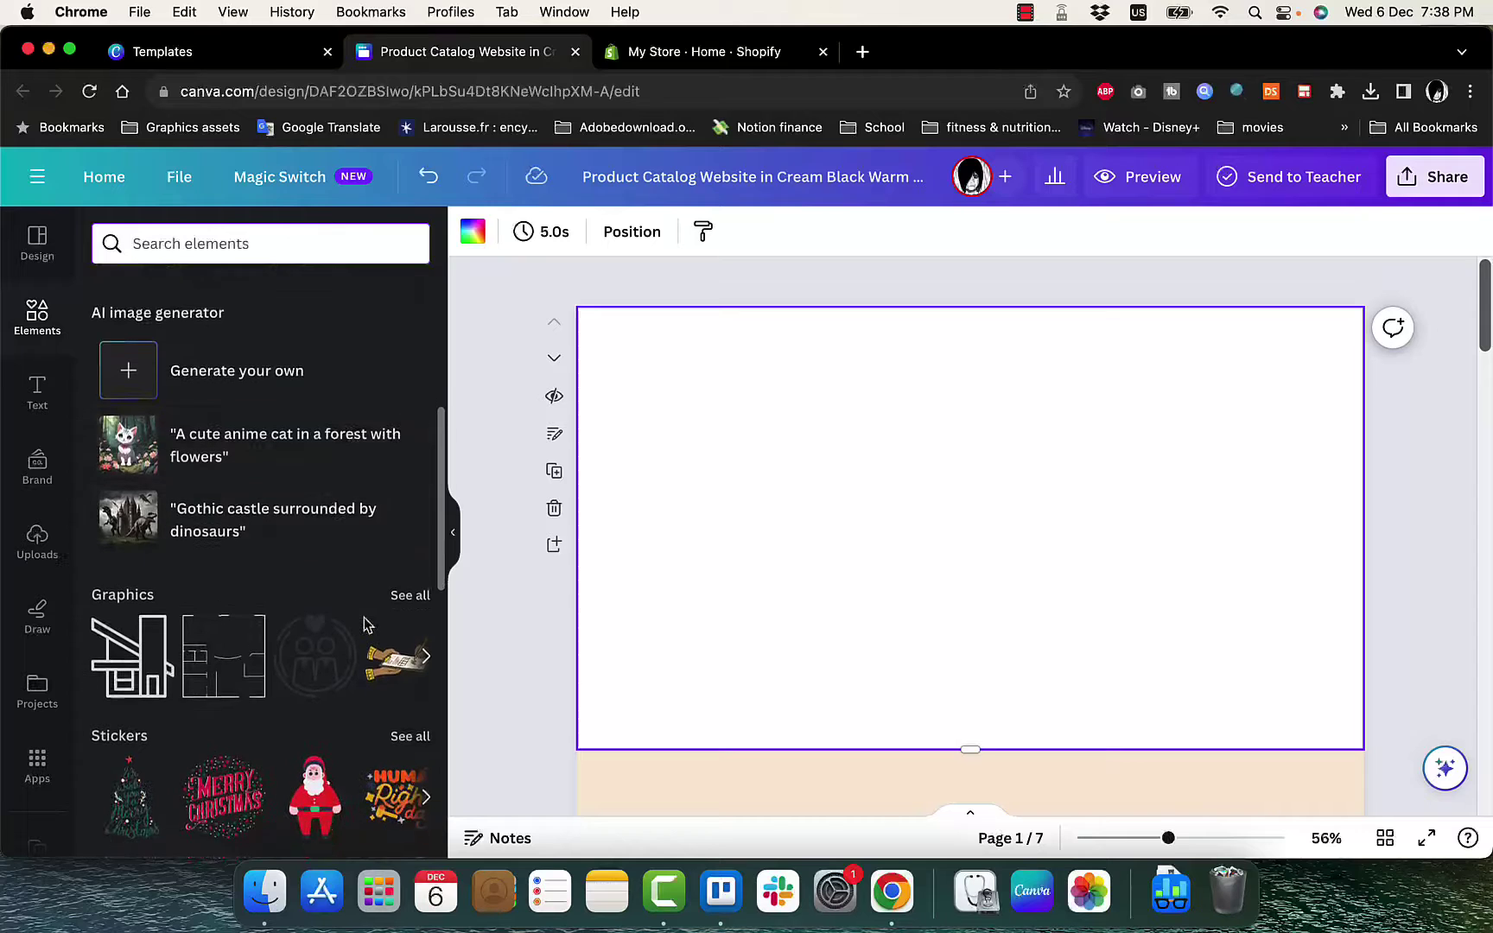
- Show all stock photos and search them for 'clothing'
click(411, 693)
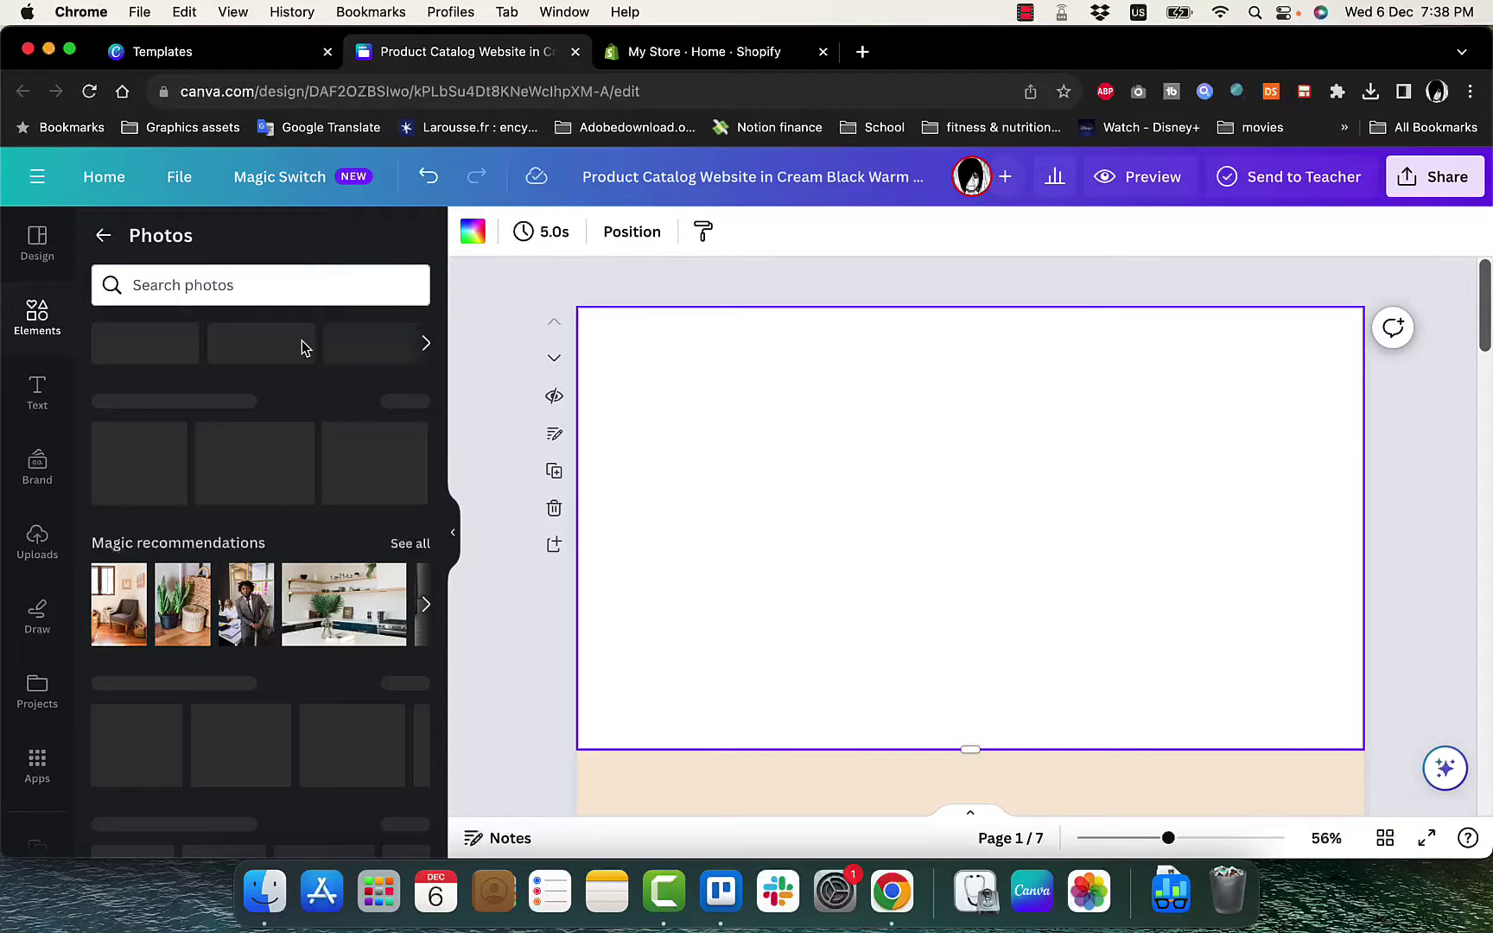
click(258, 287)
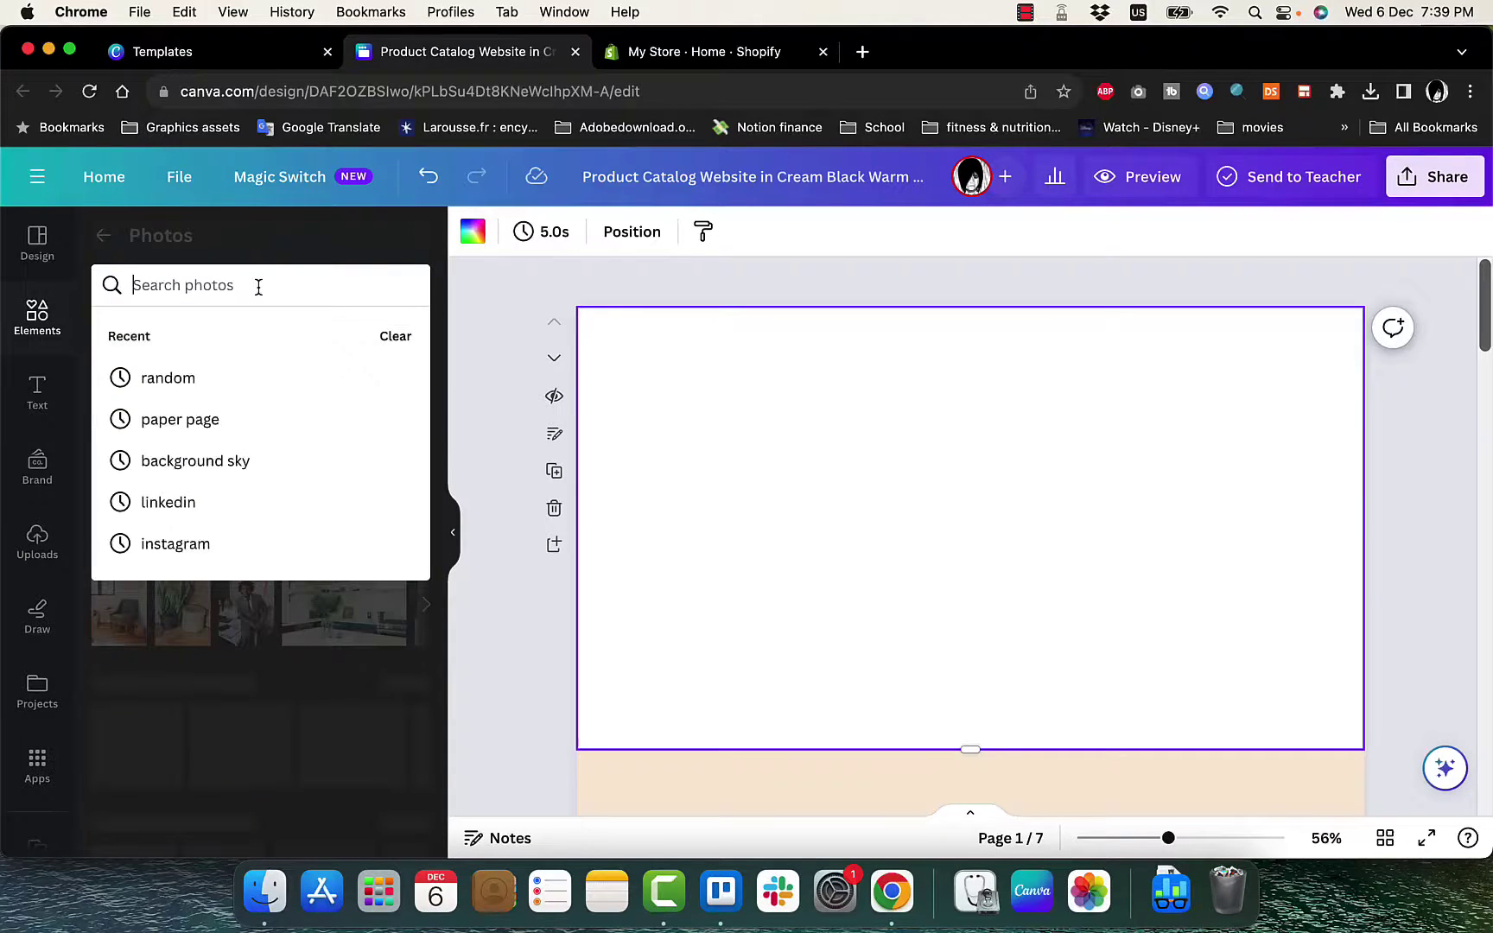
text(clothing)
key(Return)
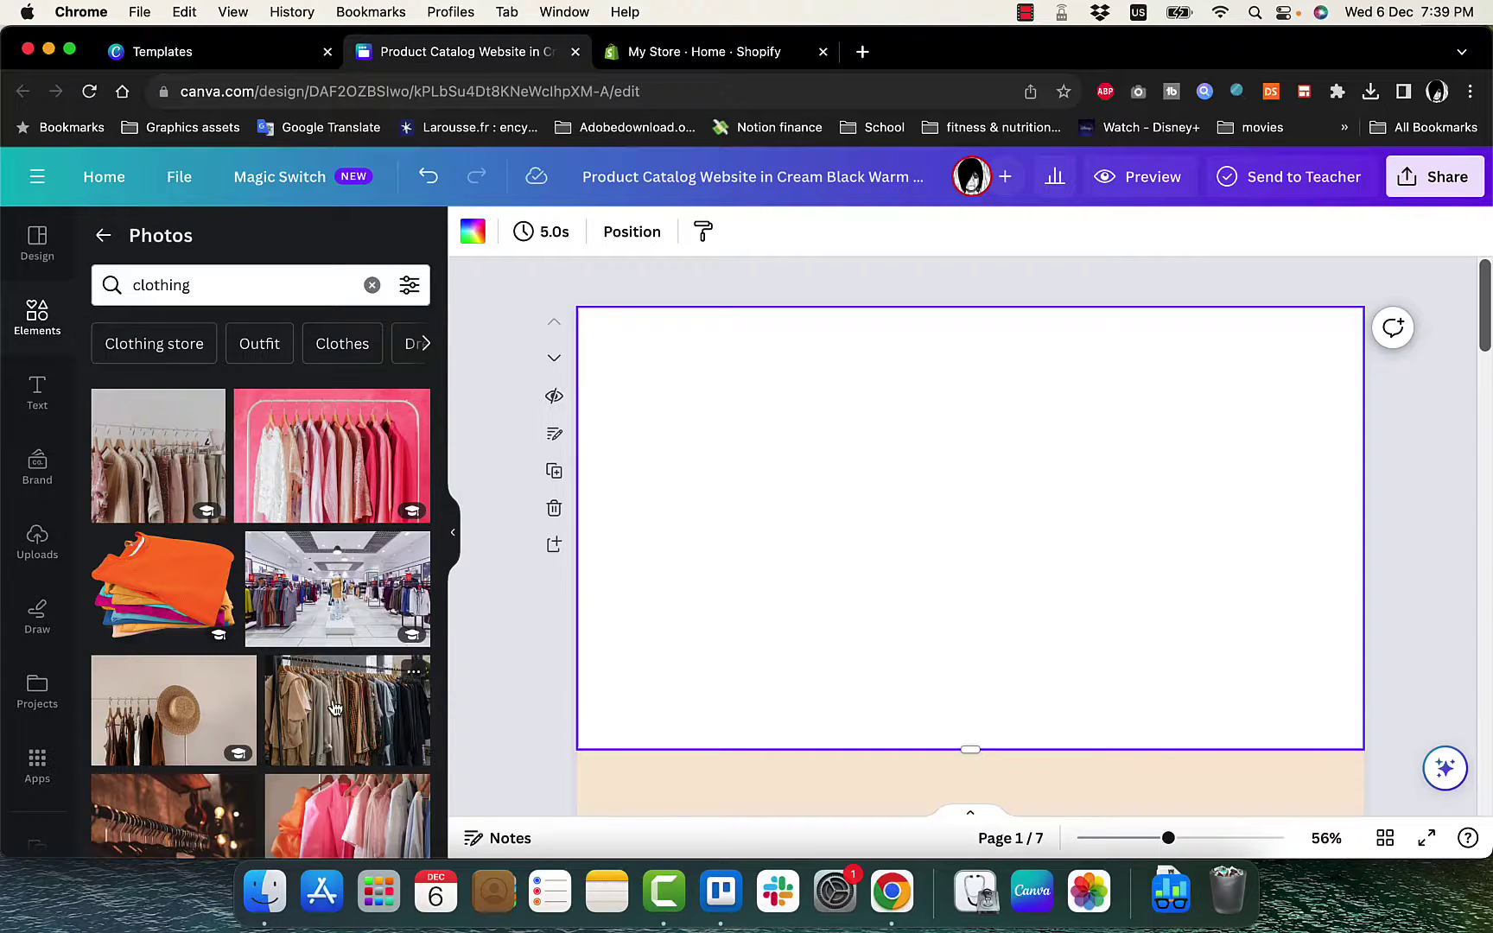
- Place the clothing-rack photo on page 1 and stretch it to fill the top section
drag(350, 710, 623, 337)
drag(675, 702, 548, 770)
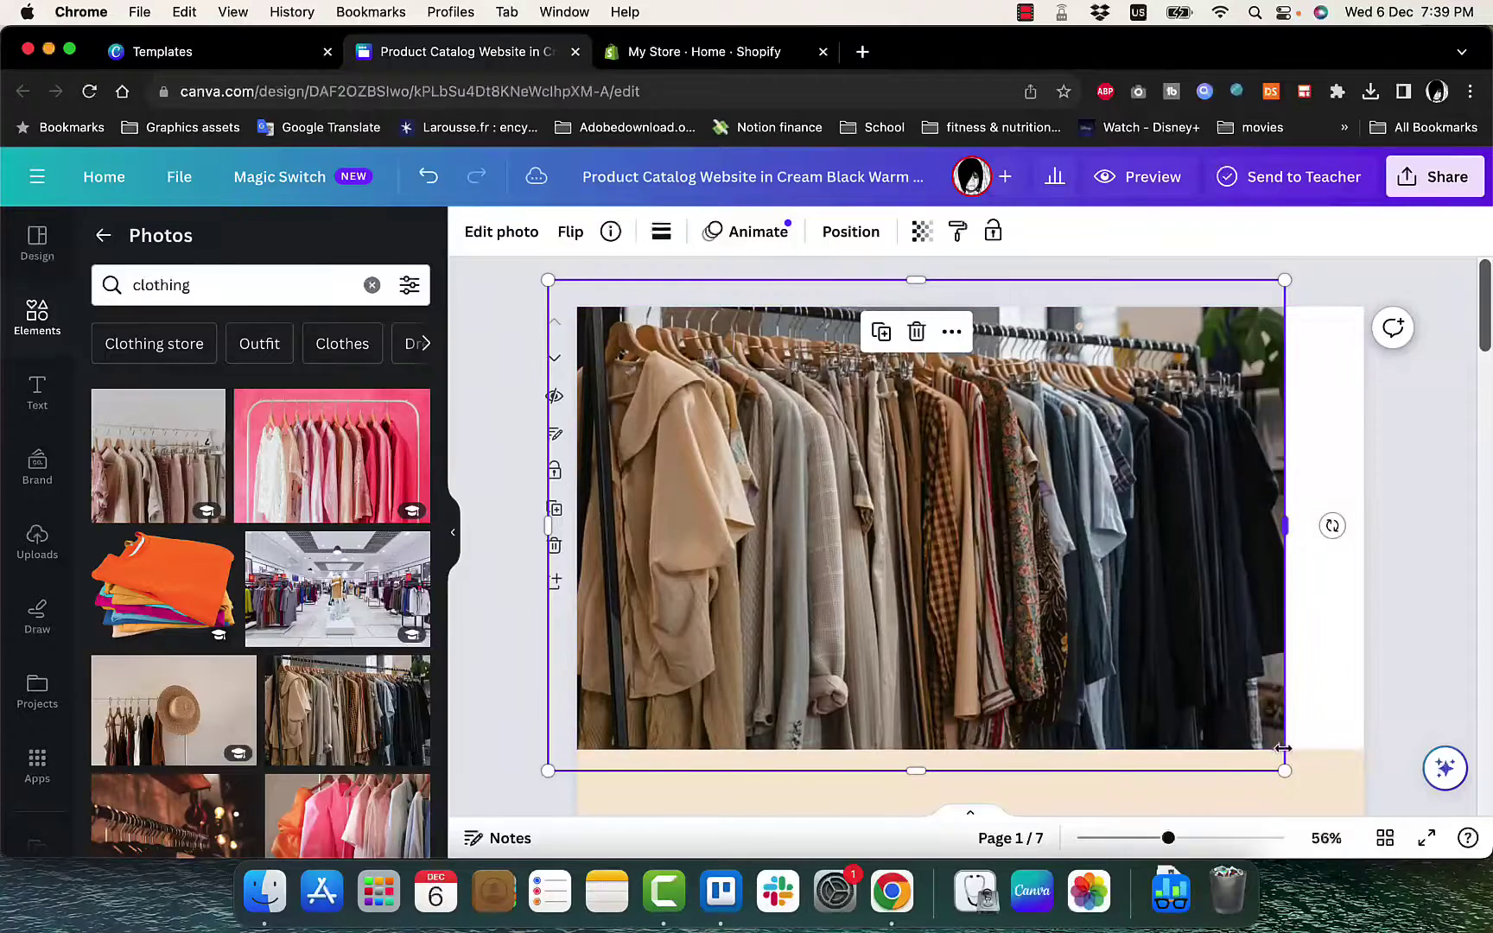
drag(1285, 772, 1408, 799)
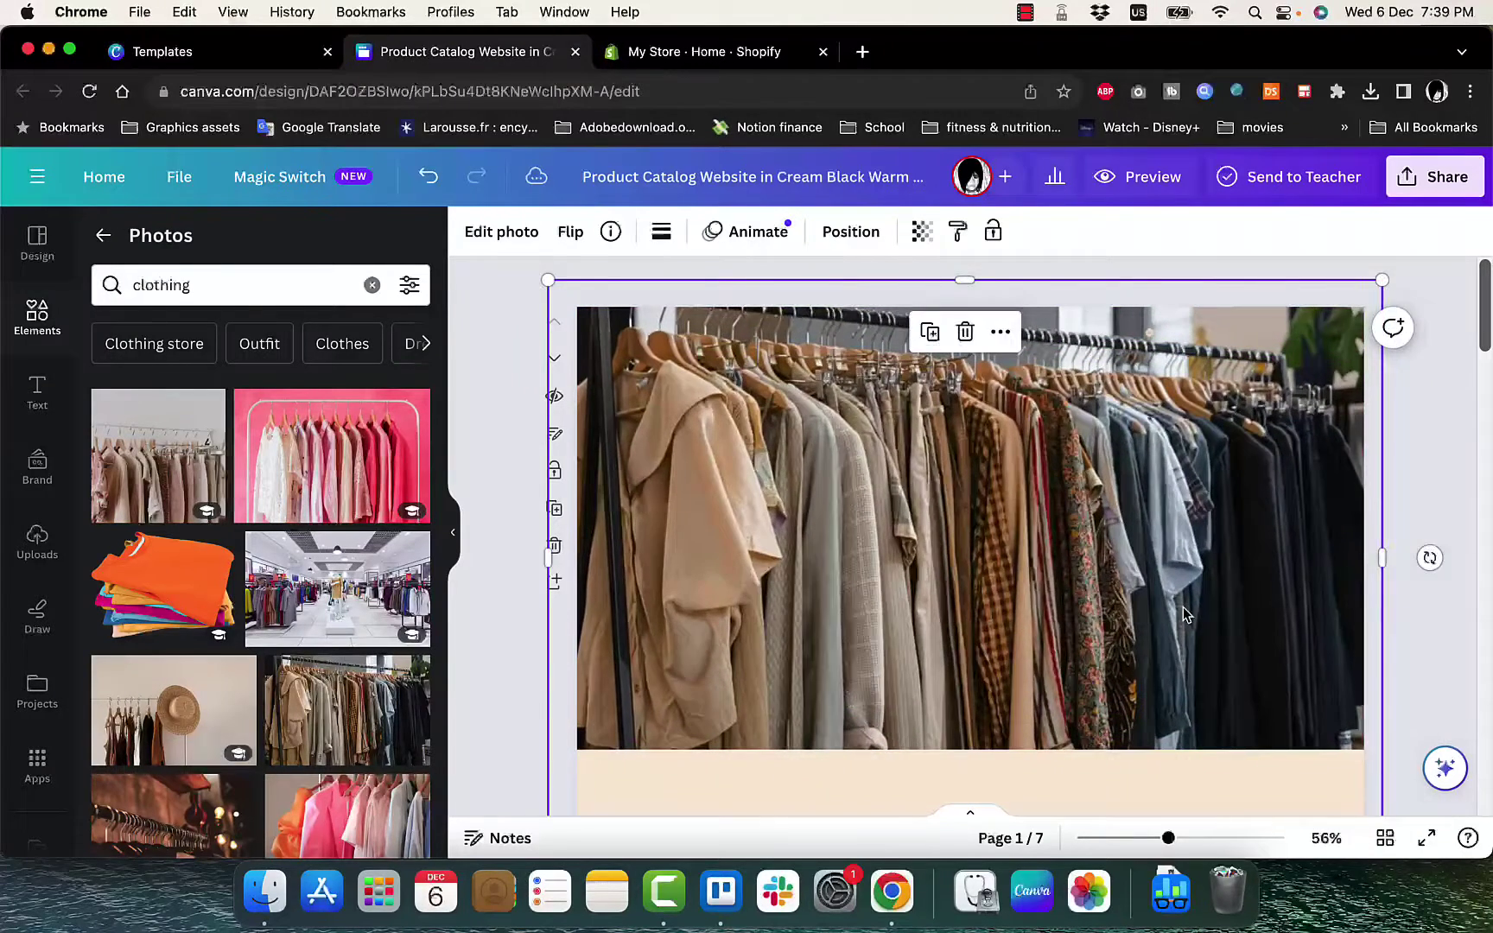
drag(1181, 610, 1185, 584)
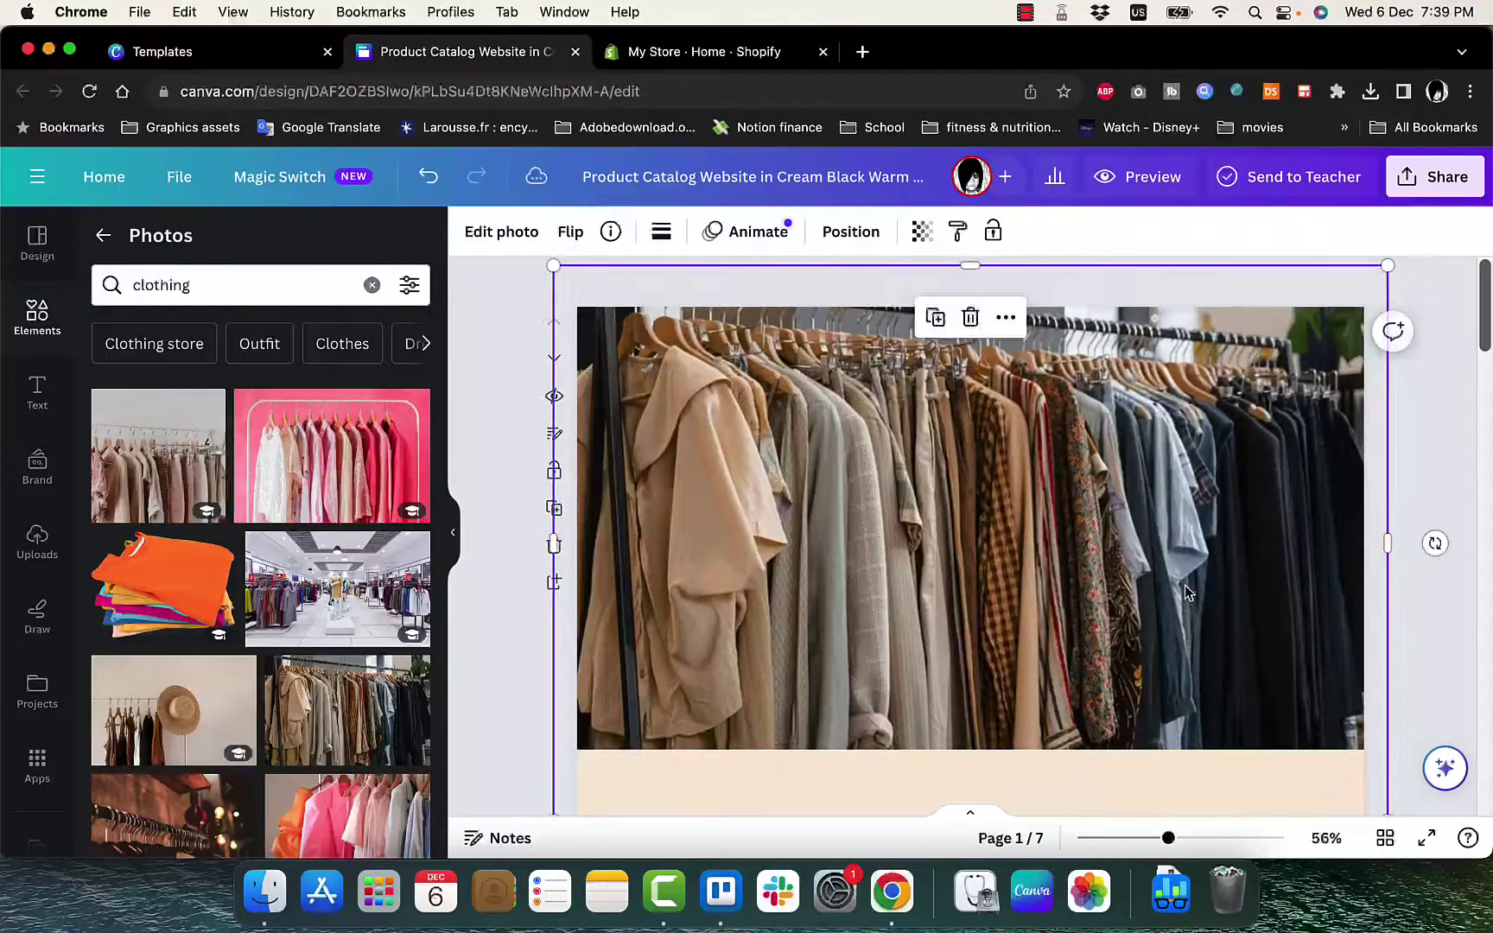
- Set the clothing-rack photo's transparency to 45
click(922, 234)
drag(921, 315, 816, 331)
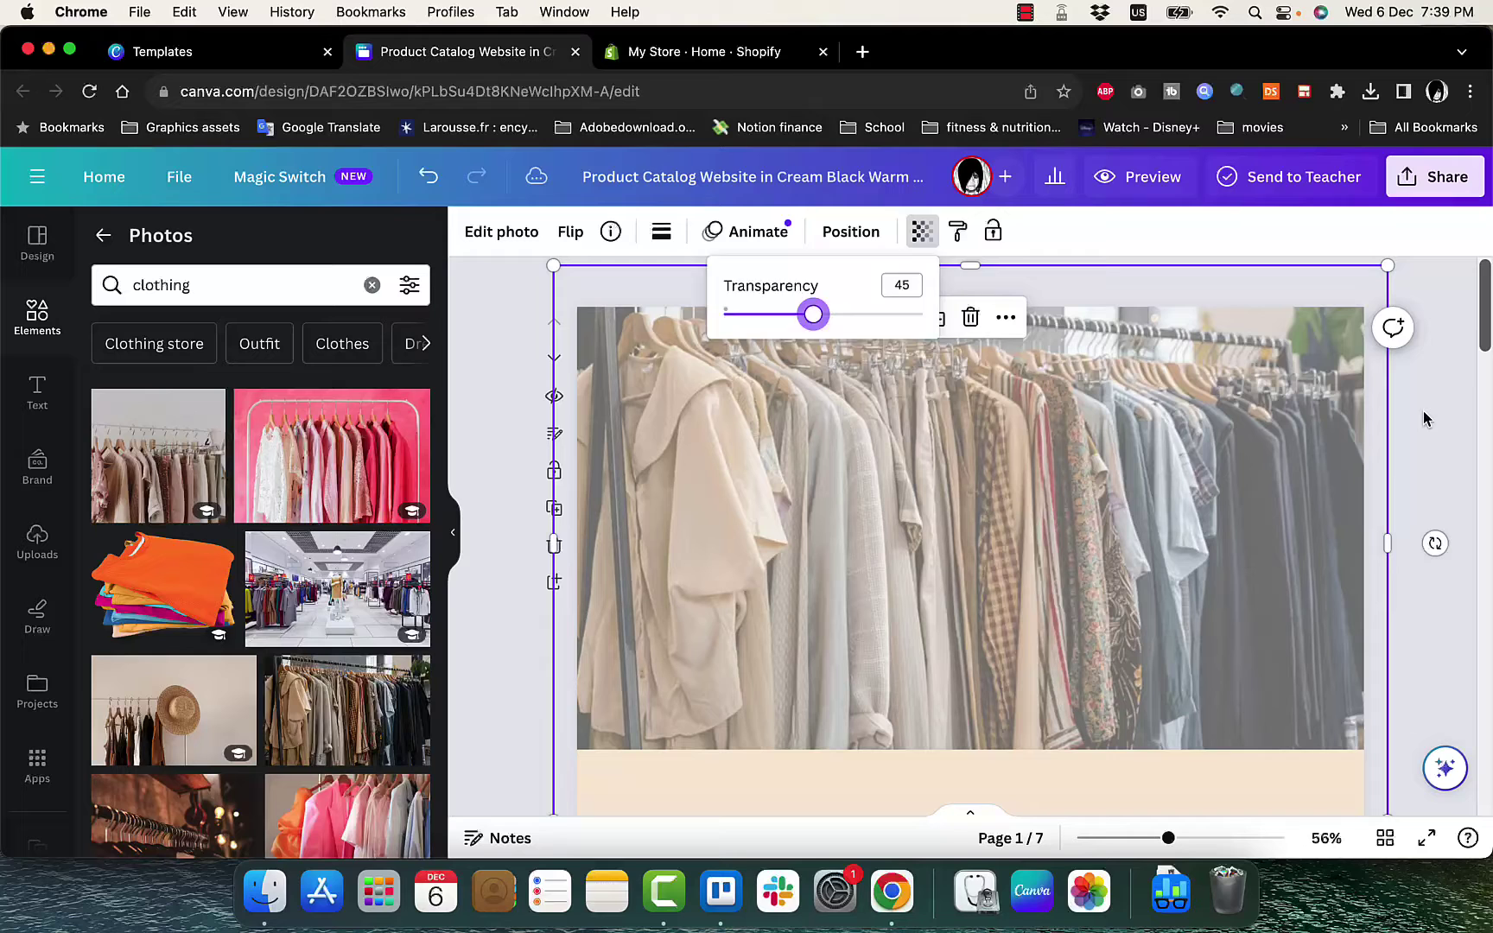
key(Escape)
key(Escape)
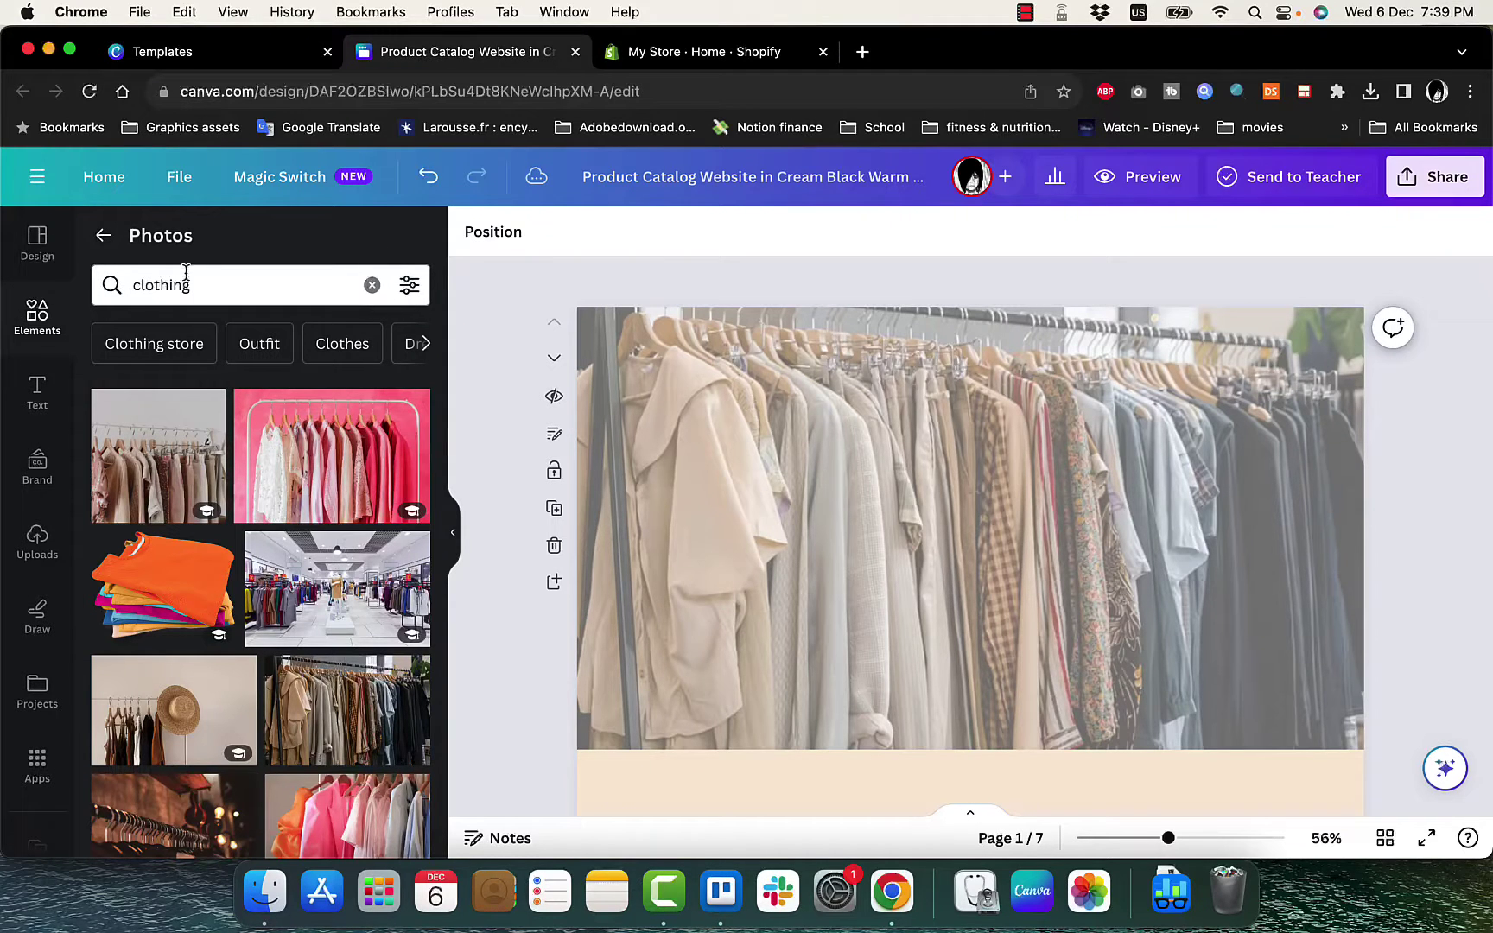
- Open the full Frames collection and browse to the torn-paper frames
click(104, 236)
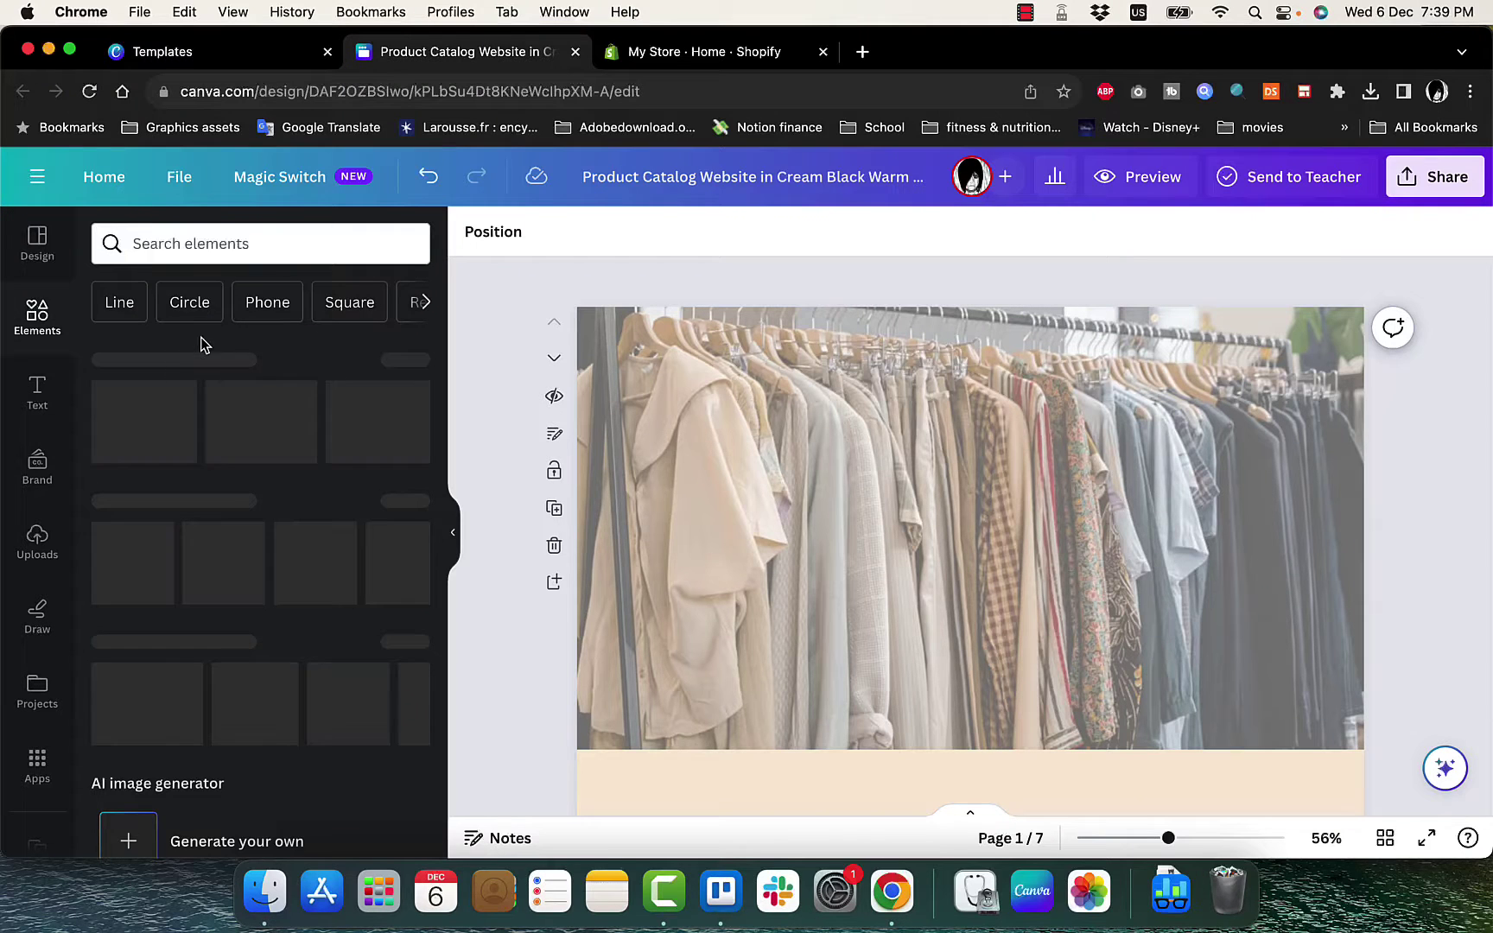
scroll(299, 489, down, 2)
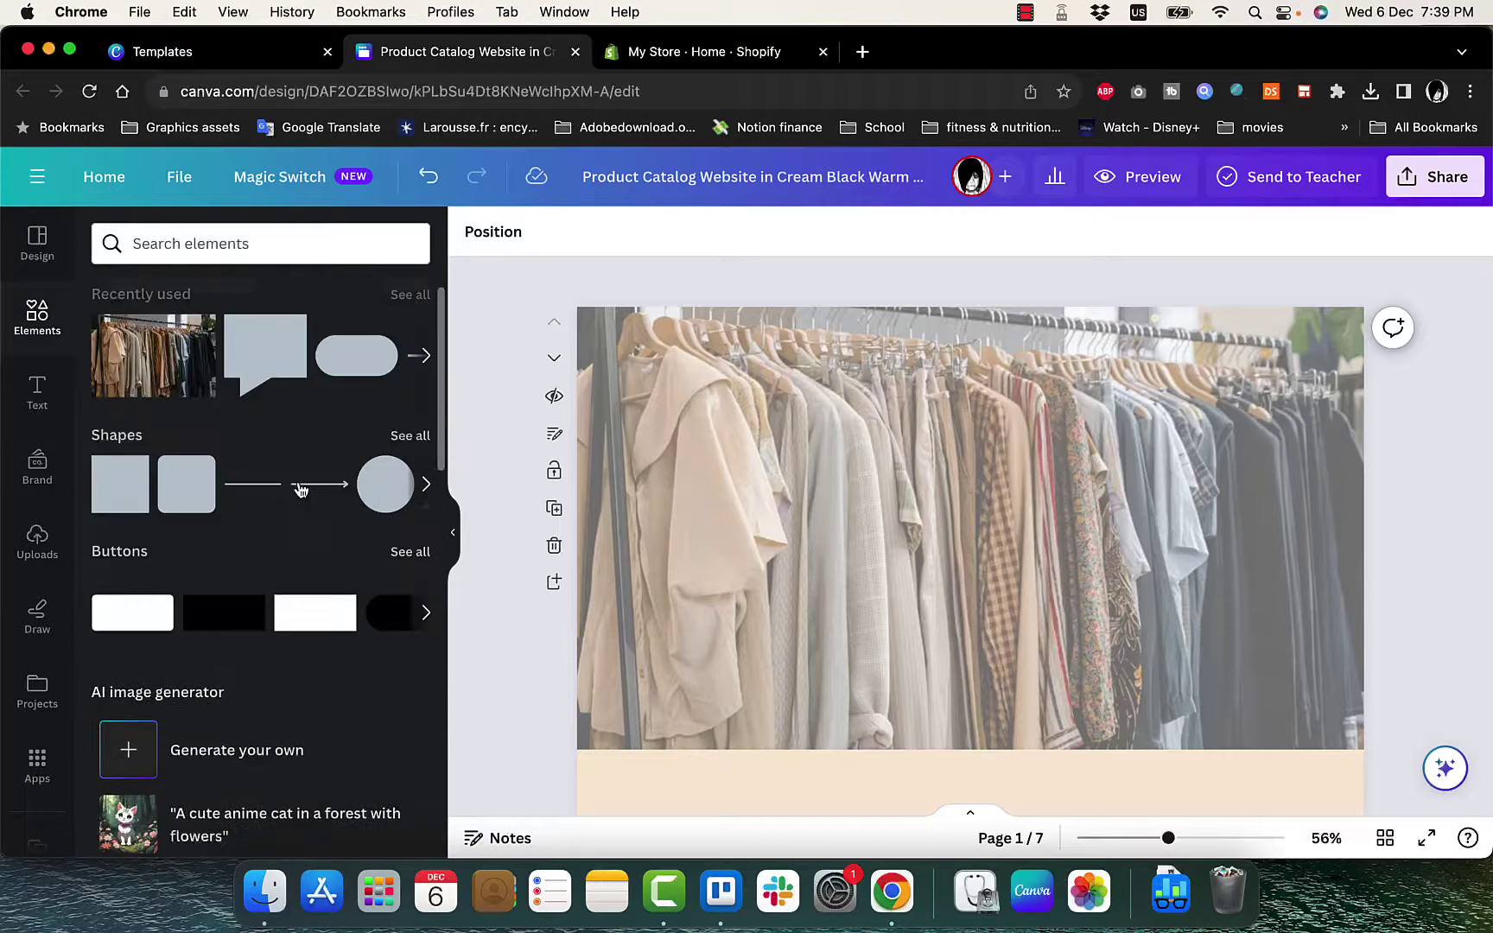
scroll(299, 489, down, 10)
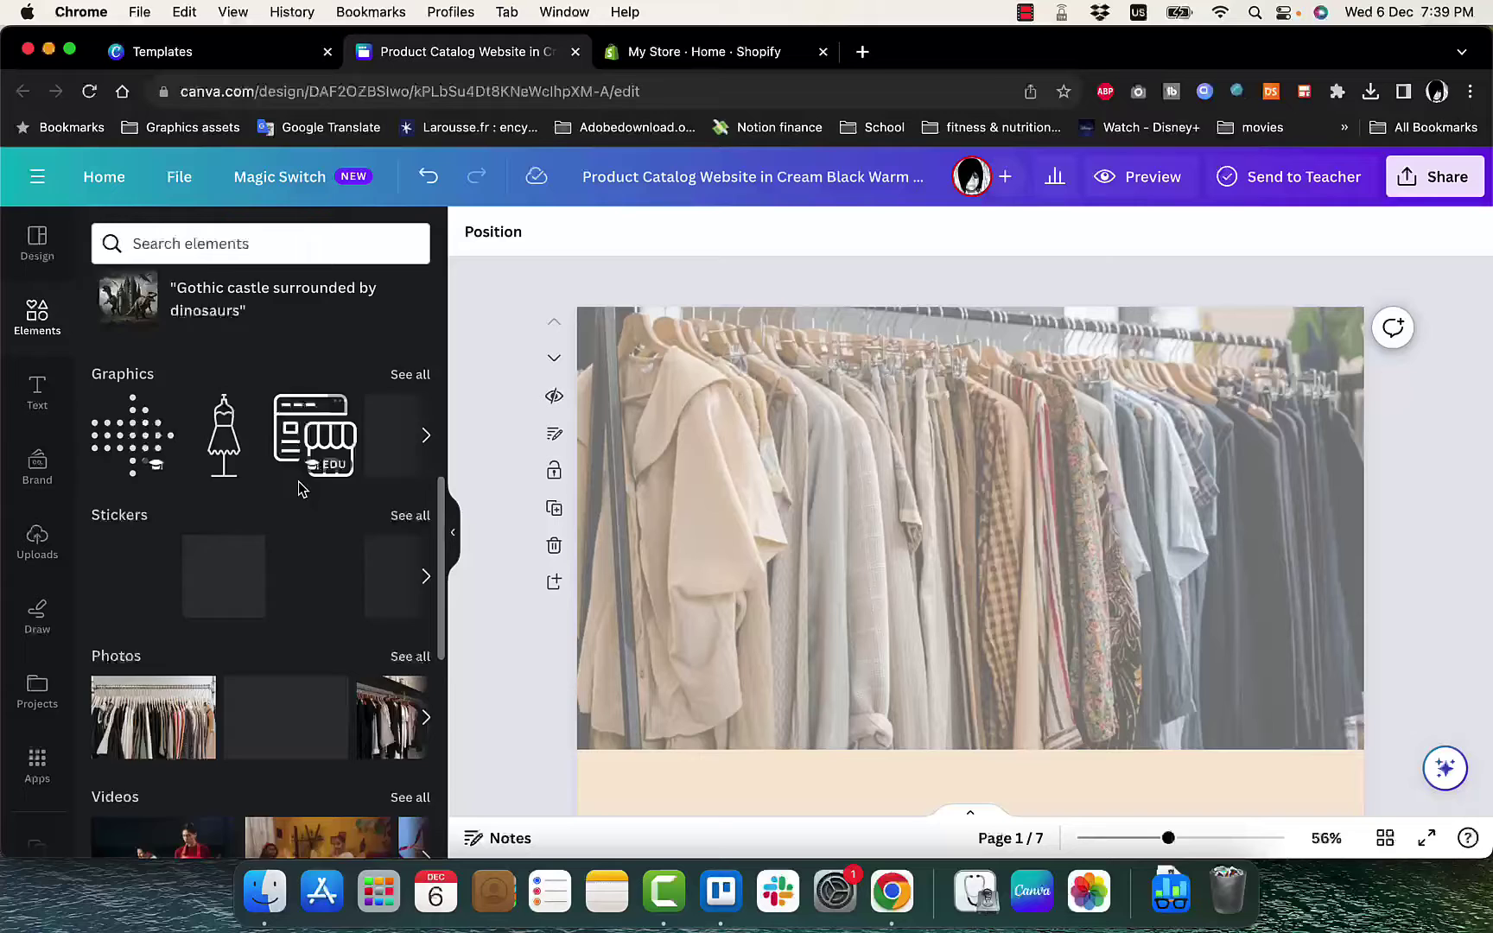
scroll(299, 484, down, 5)
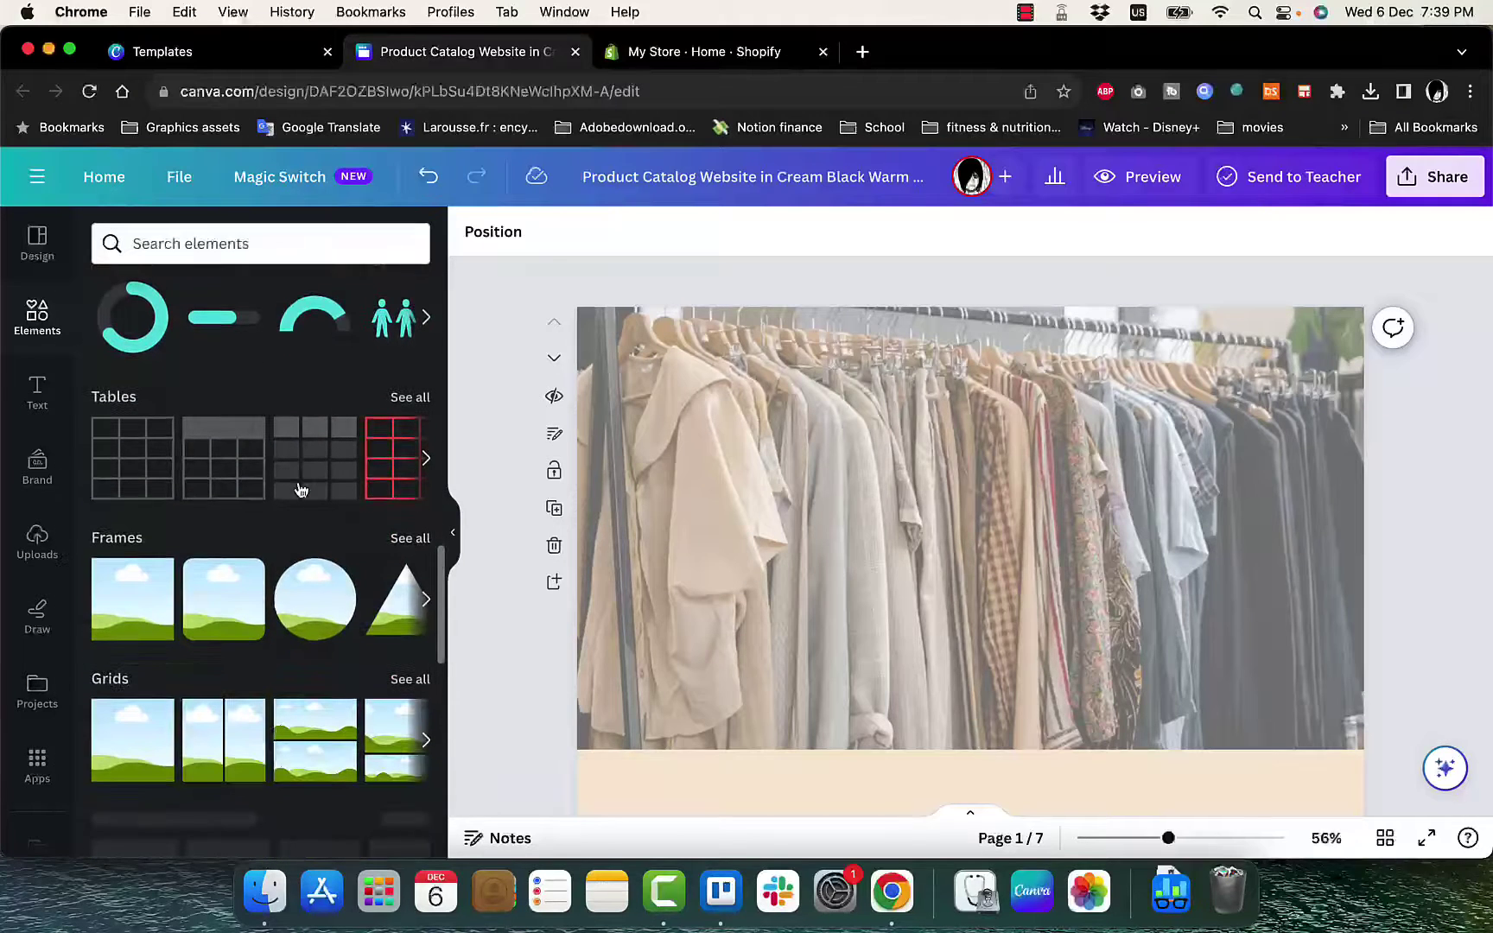
click(410, 538)
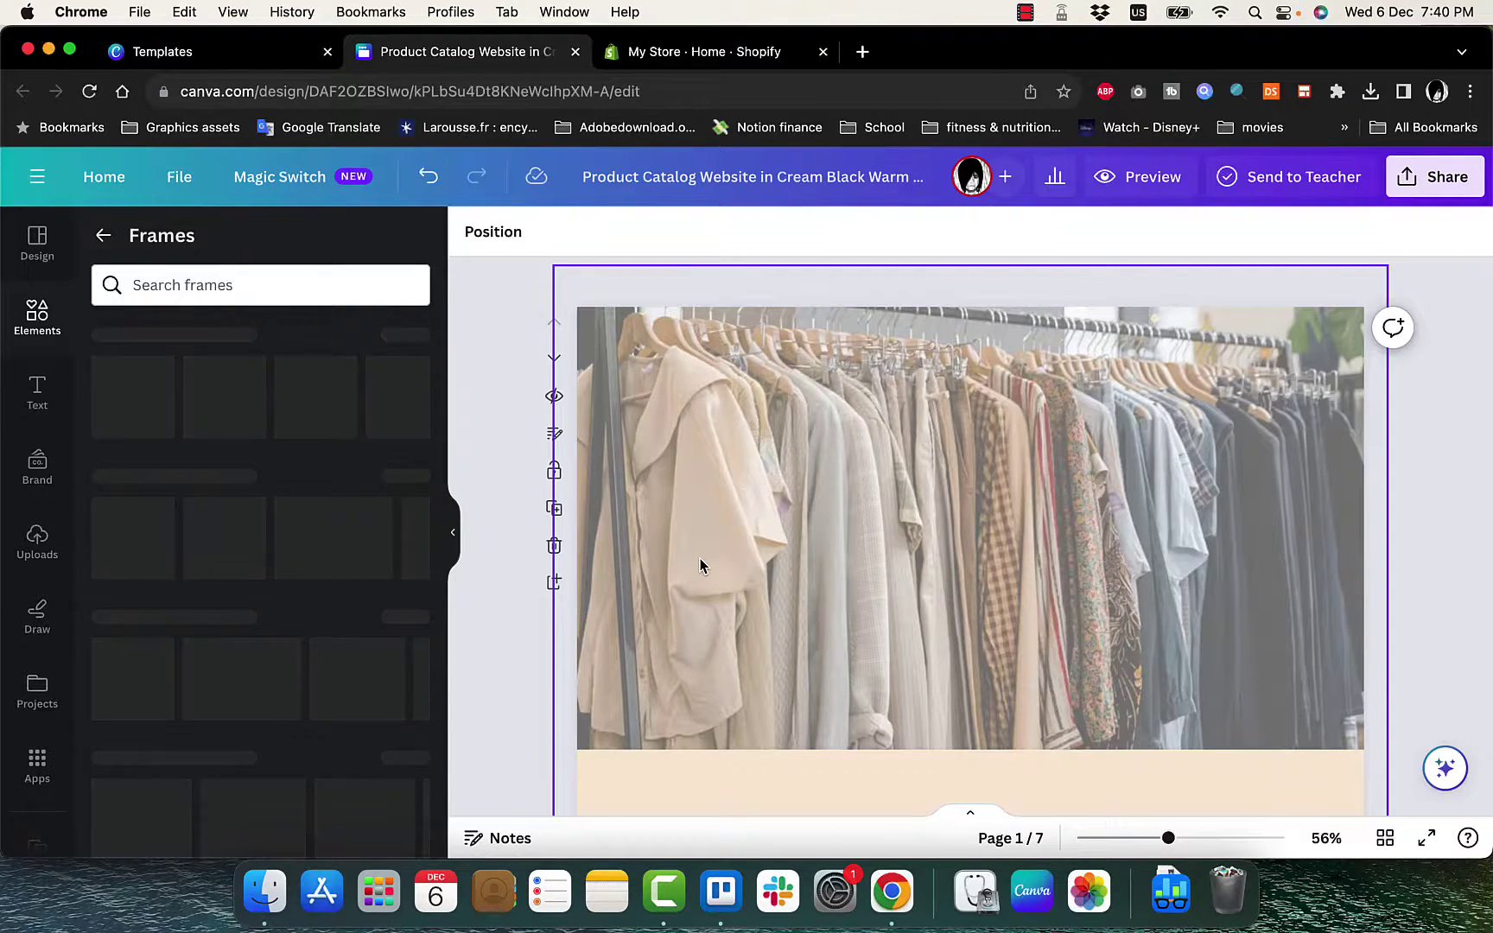
scroll(257, 581, down, 3)
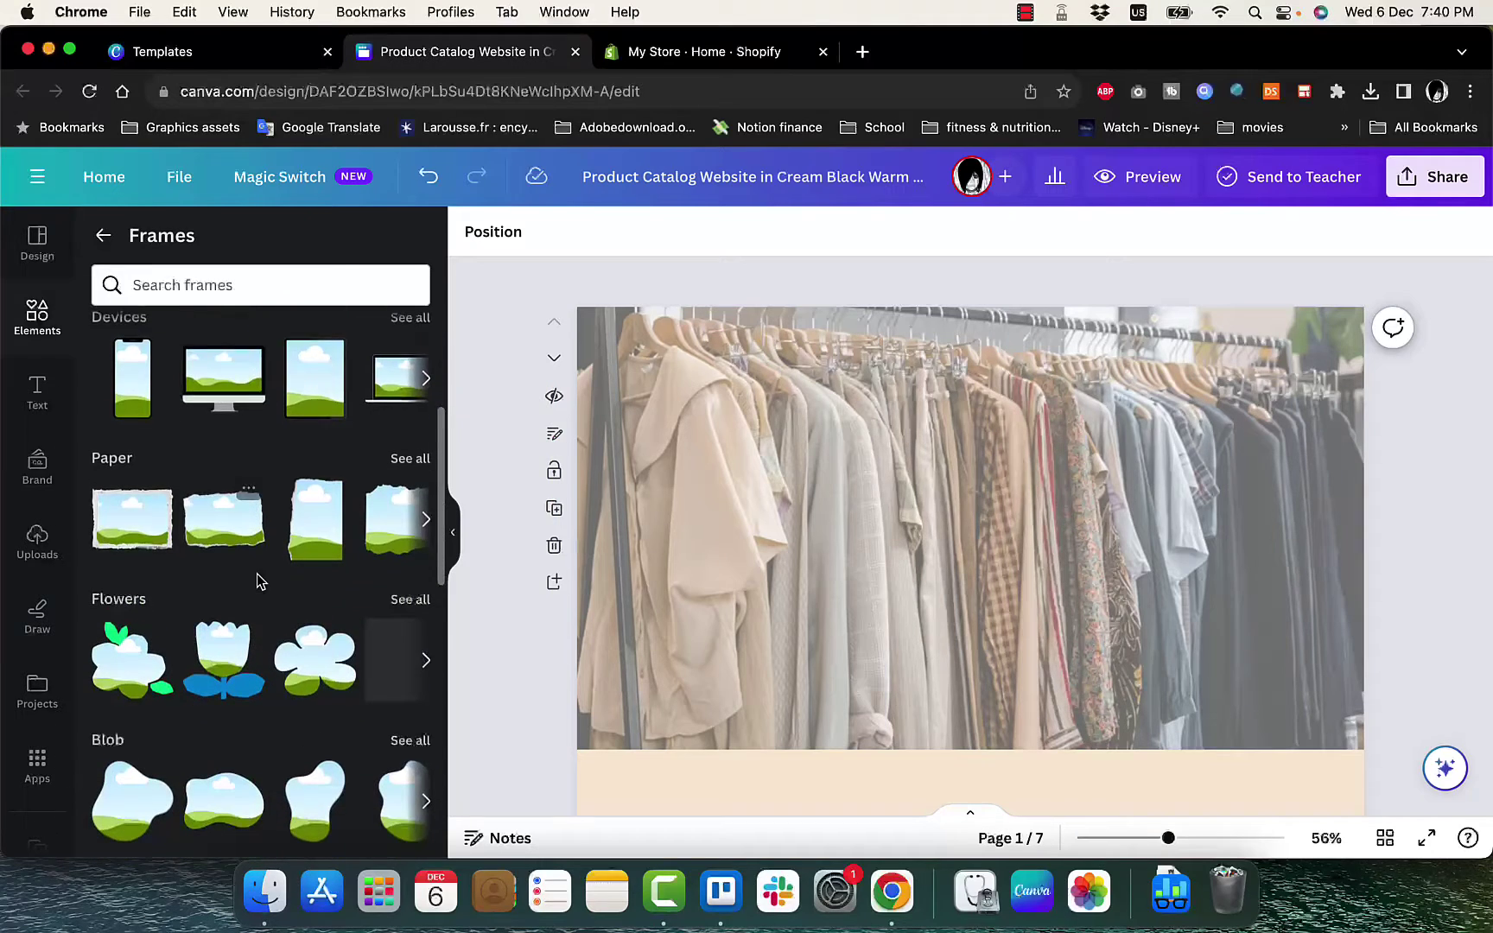
scroll(256, 581, down, 6)
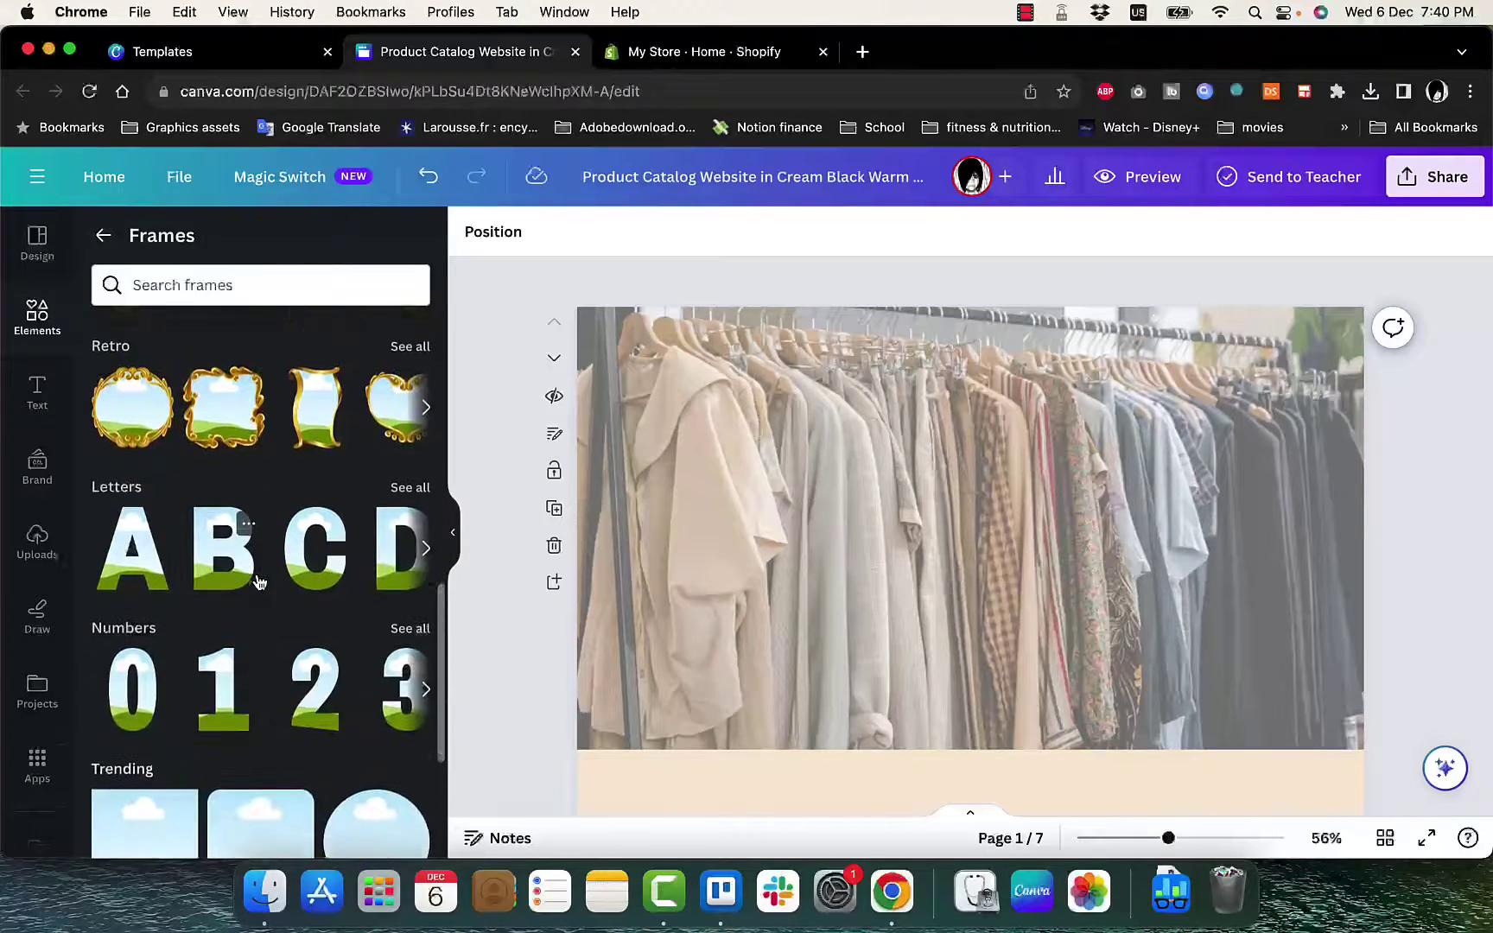
scroll(257, 581, down, 5)
scroll(257, 580, up, 15)
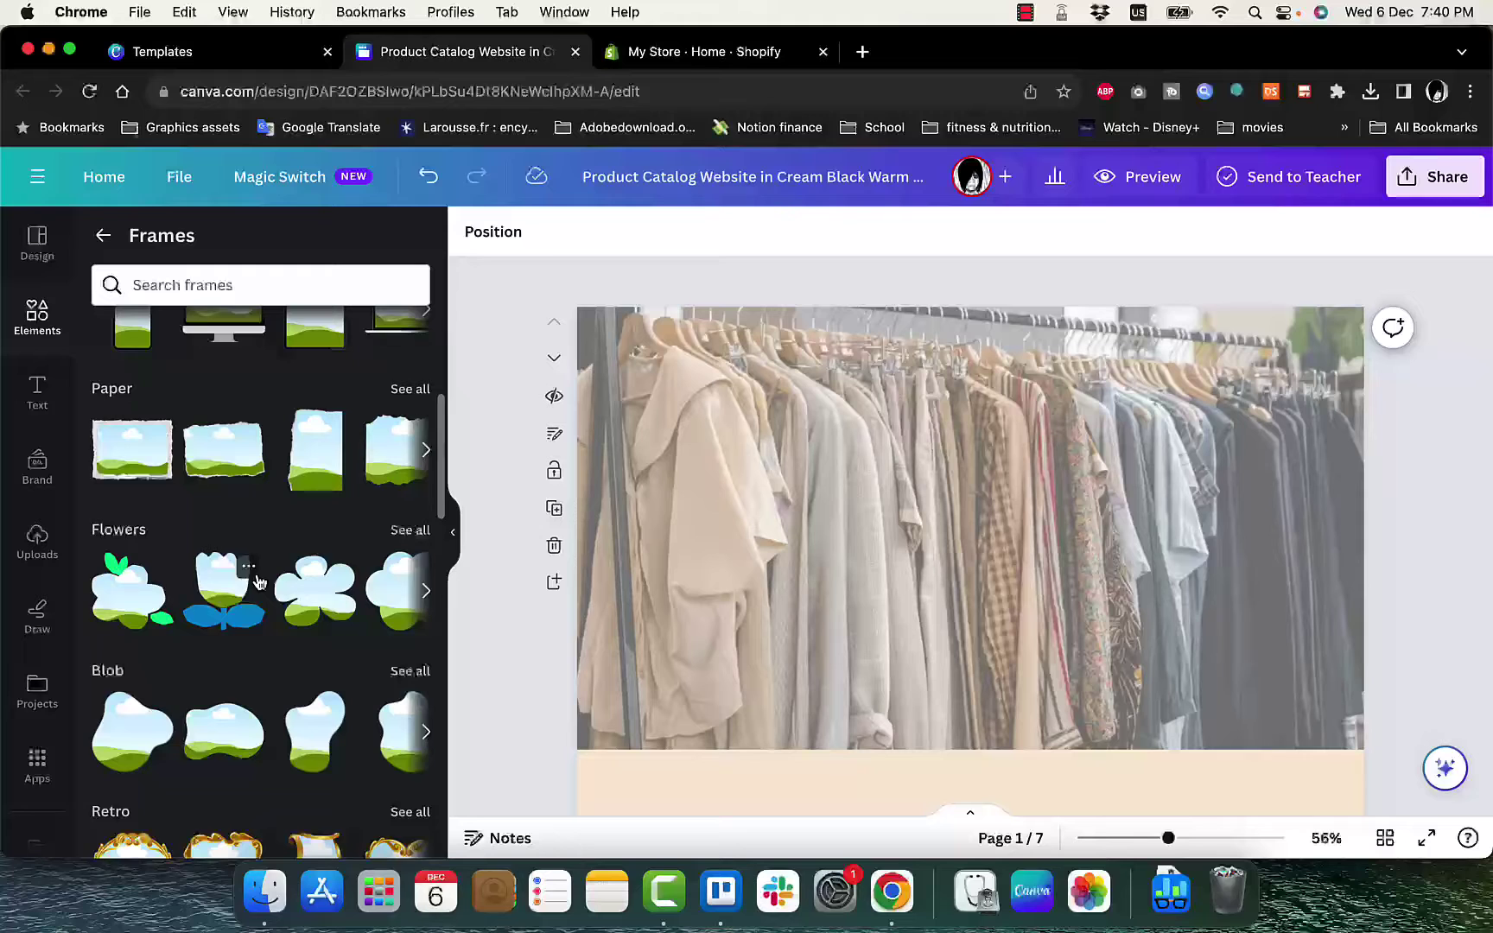
scroll(256, 581, up, 3)
scroll(293, 595, right, 2)
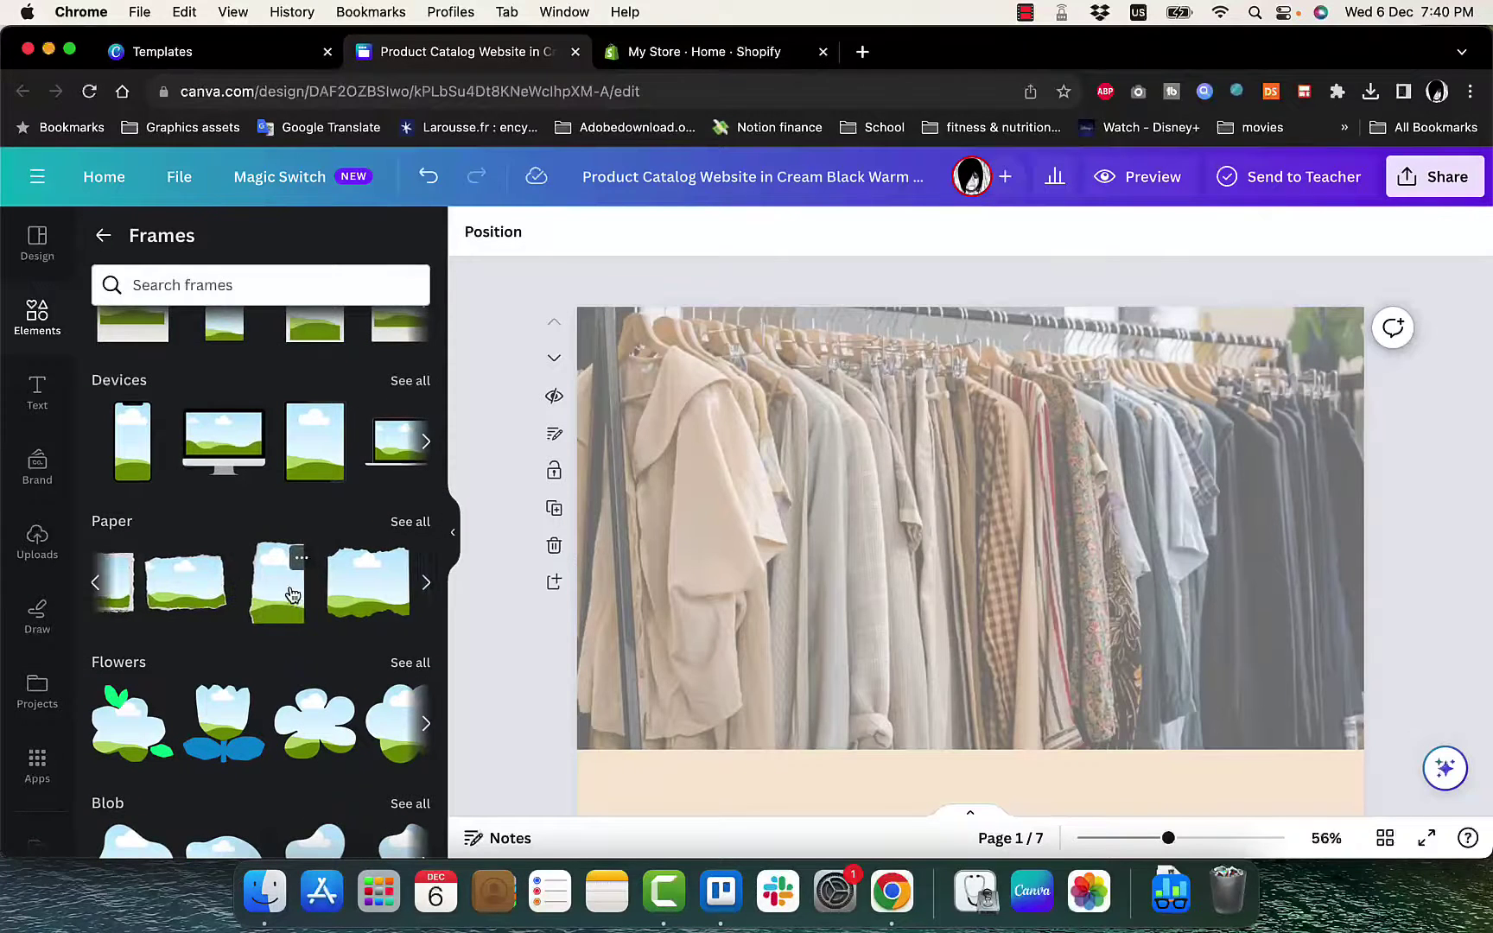
scroll(293, 595, right, 2)
- Add a torn-paper frame, enlarge it, tilt it about 20° and move it up-left
drag(269, 592, 739, 461)
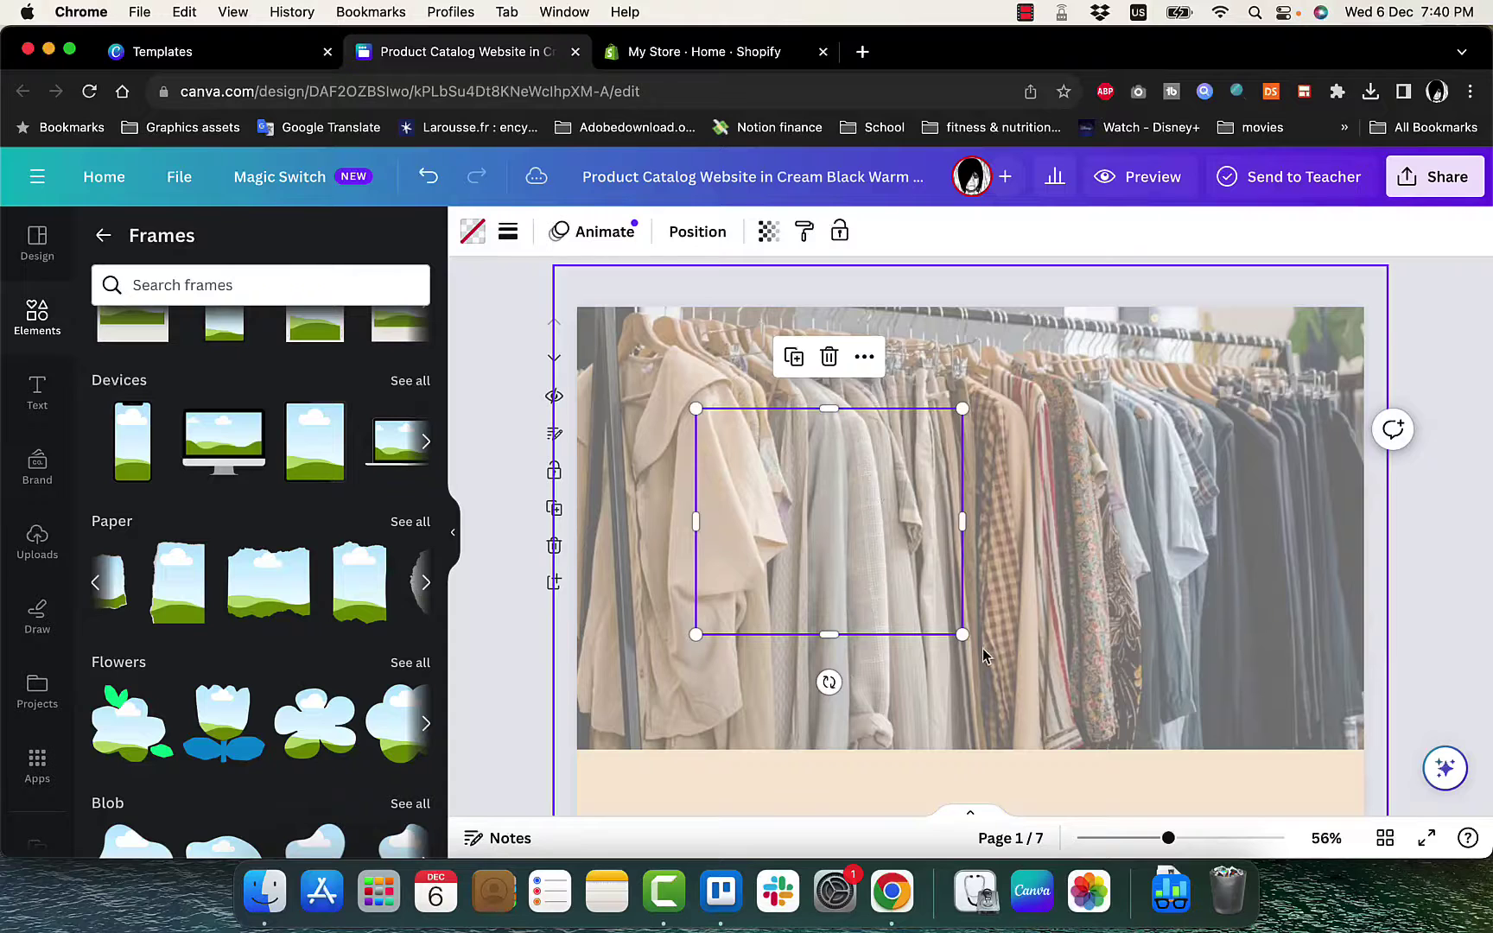
drag(963, 634, 1028, 690)
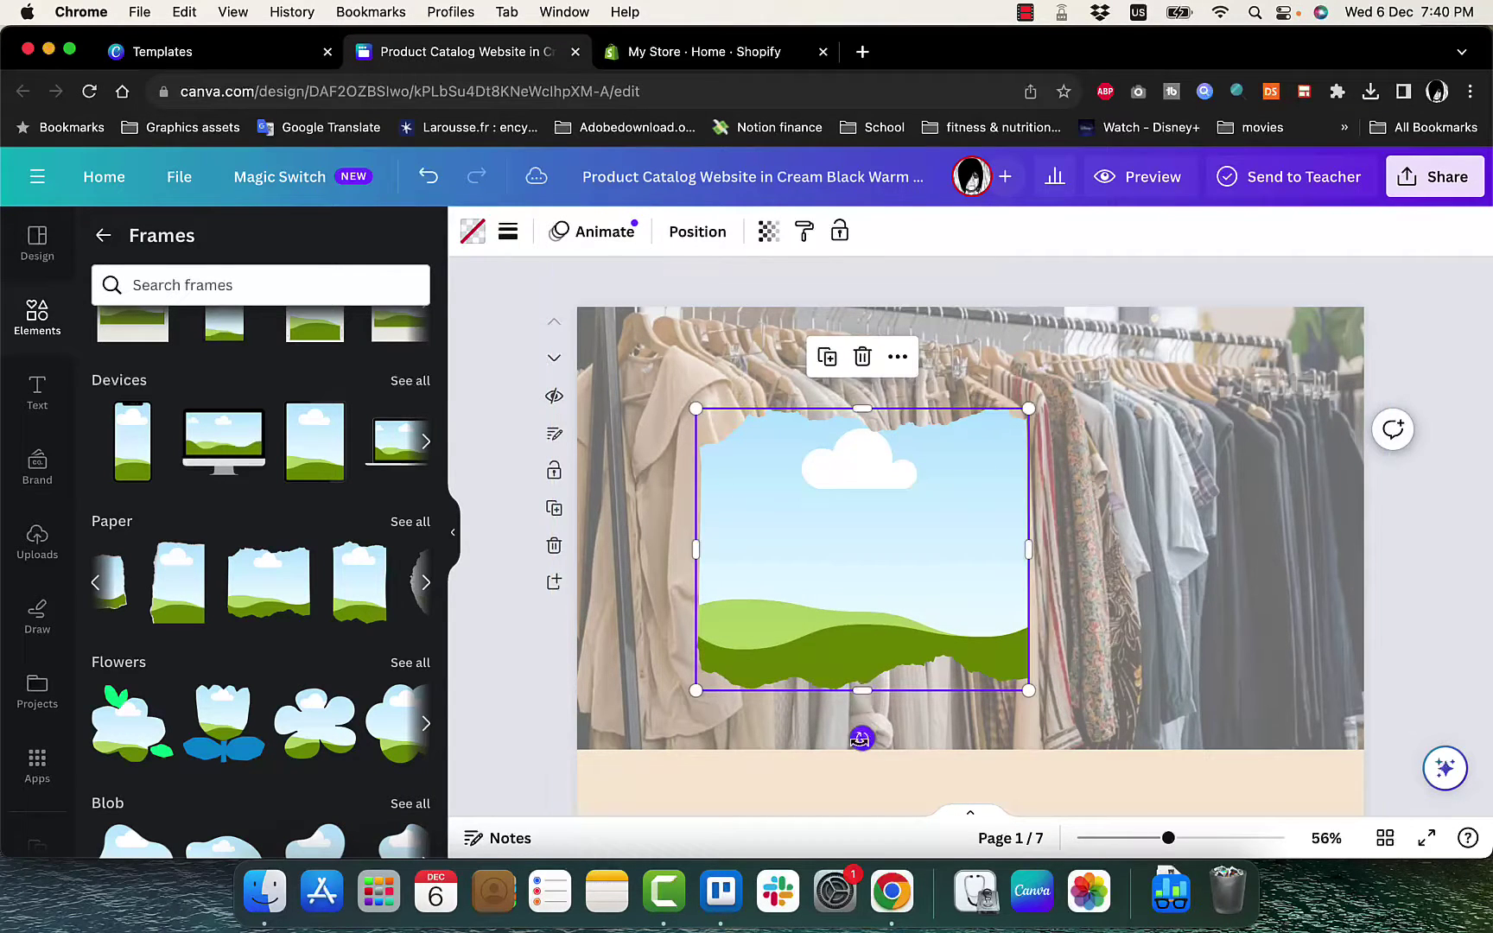
drag(861, 739, 903, 704)
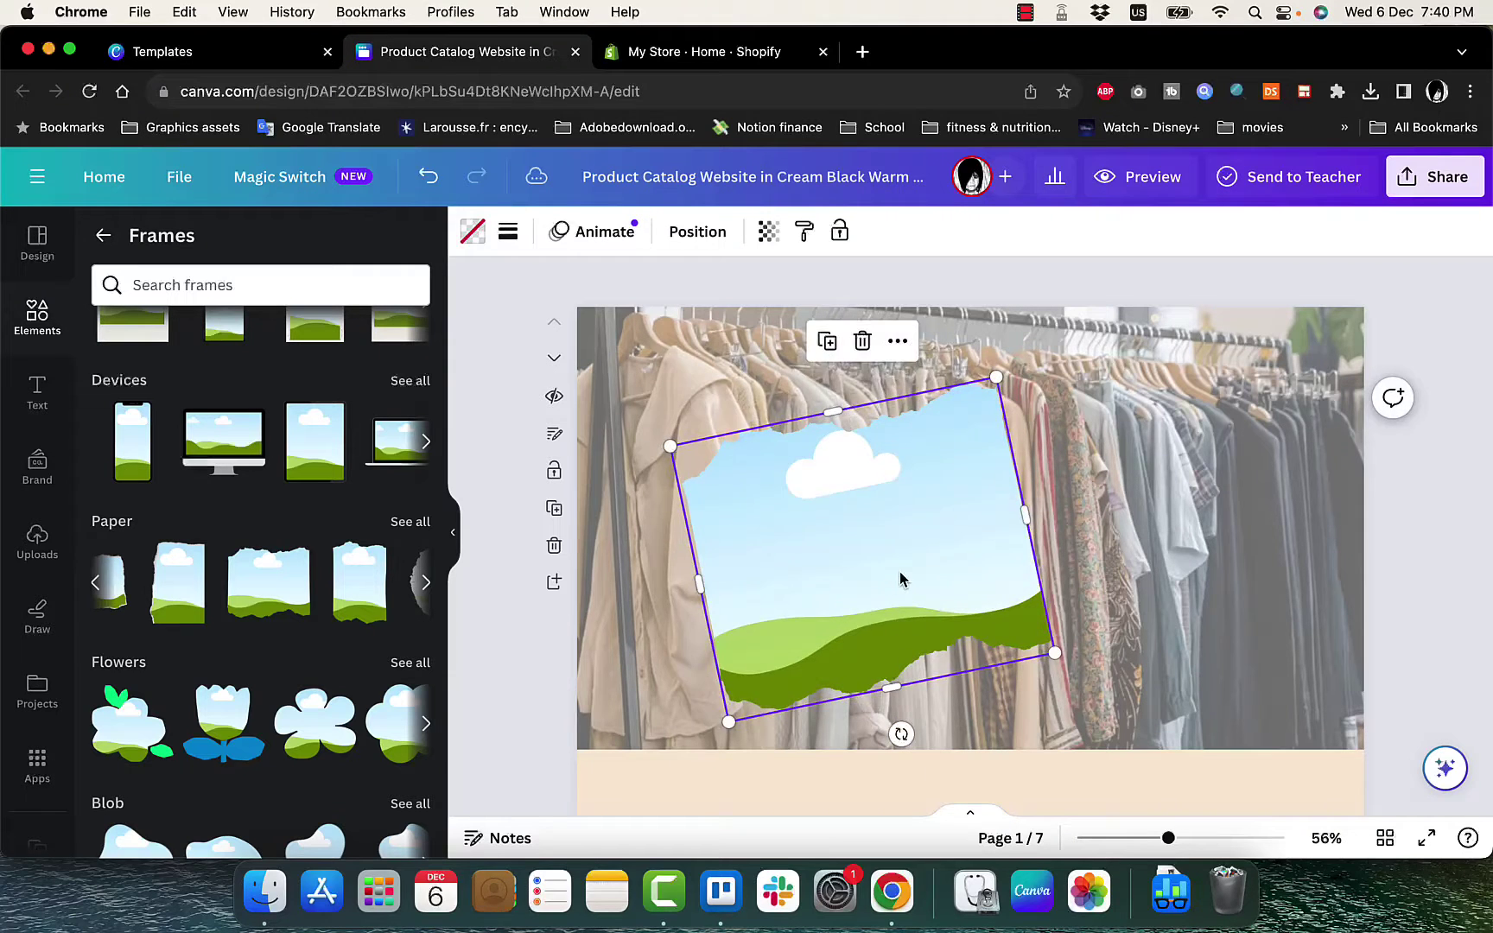
drag(900, 579, 852, 540)
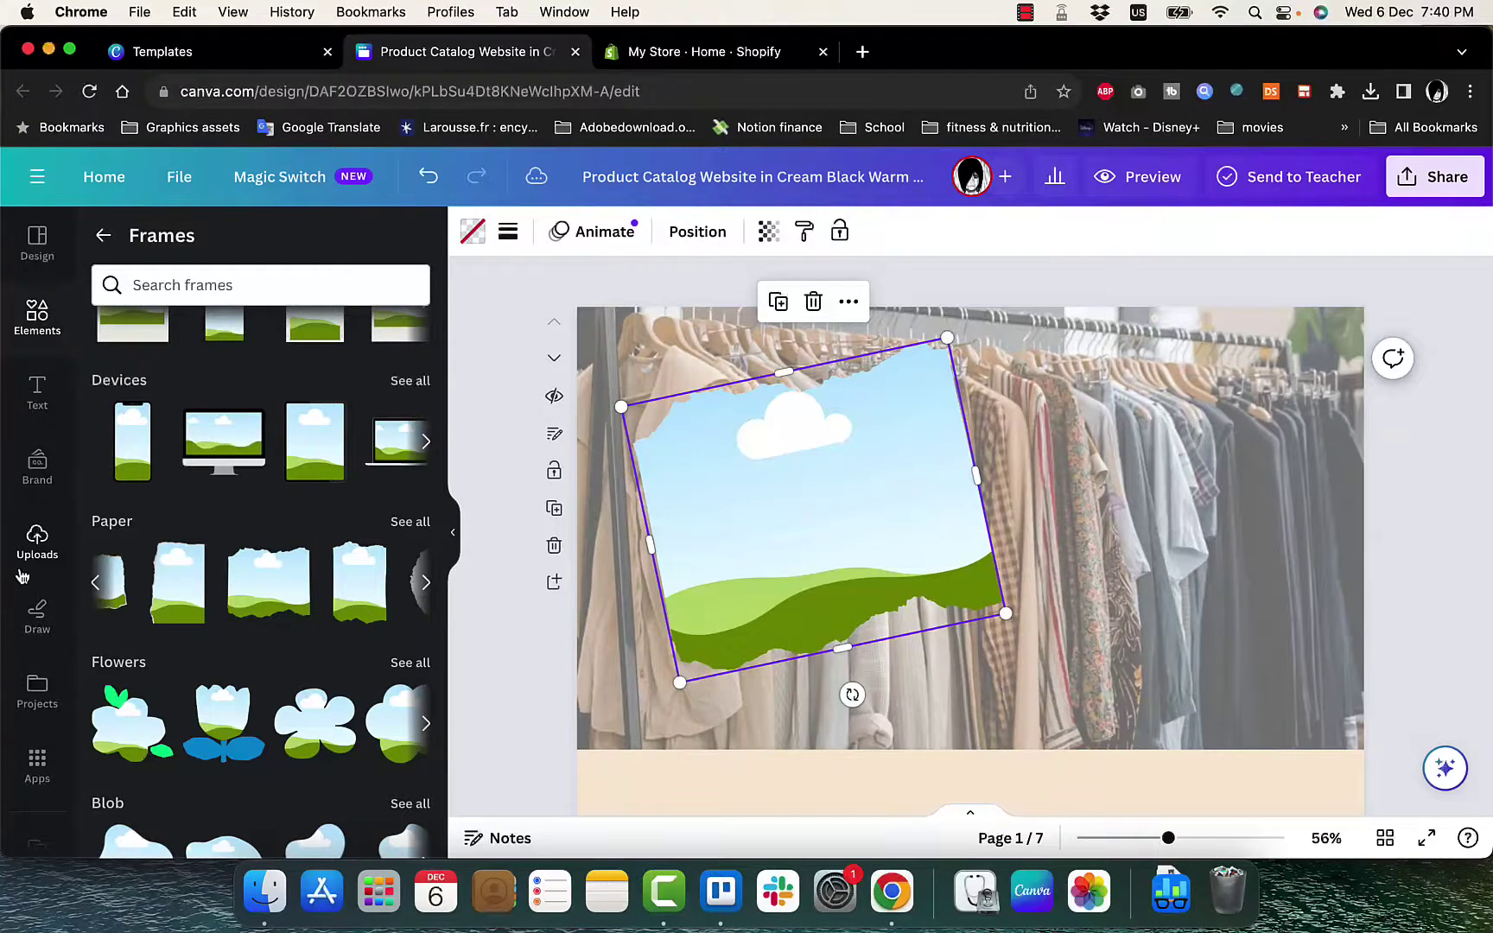
- Open Uploads and cancel the file upload dialog
click(35, 547)
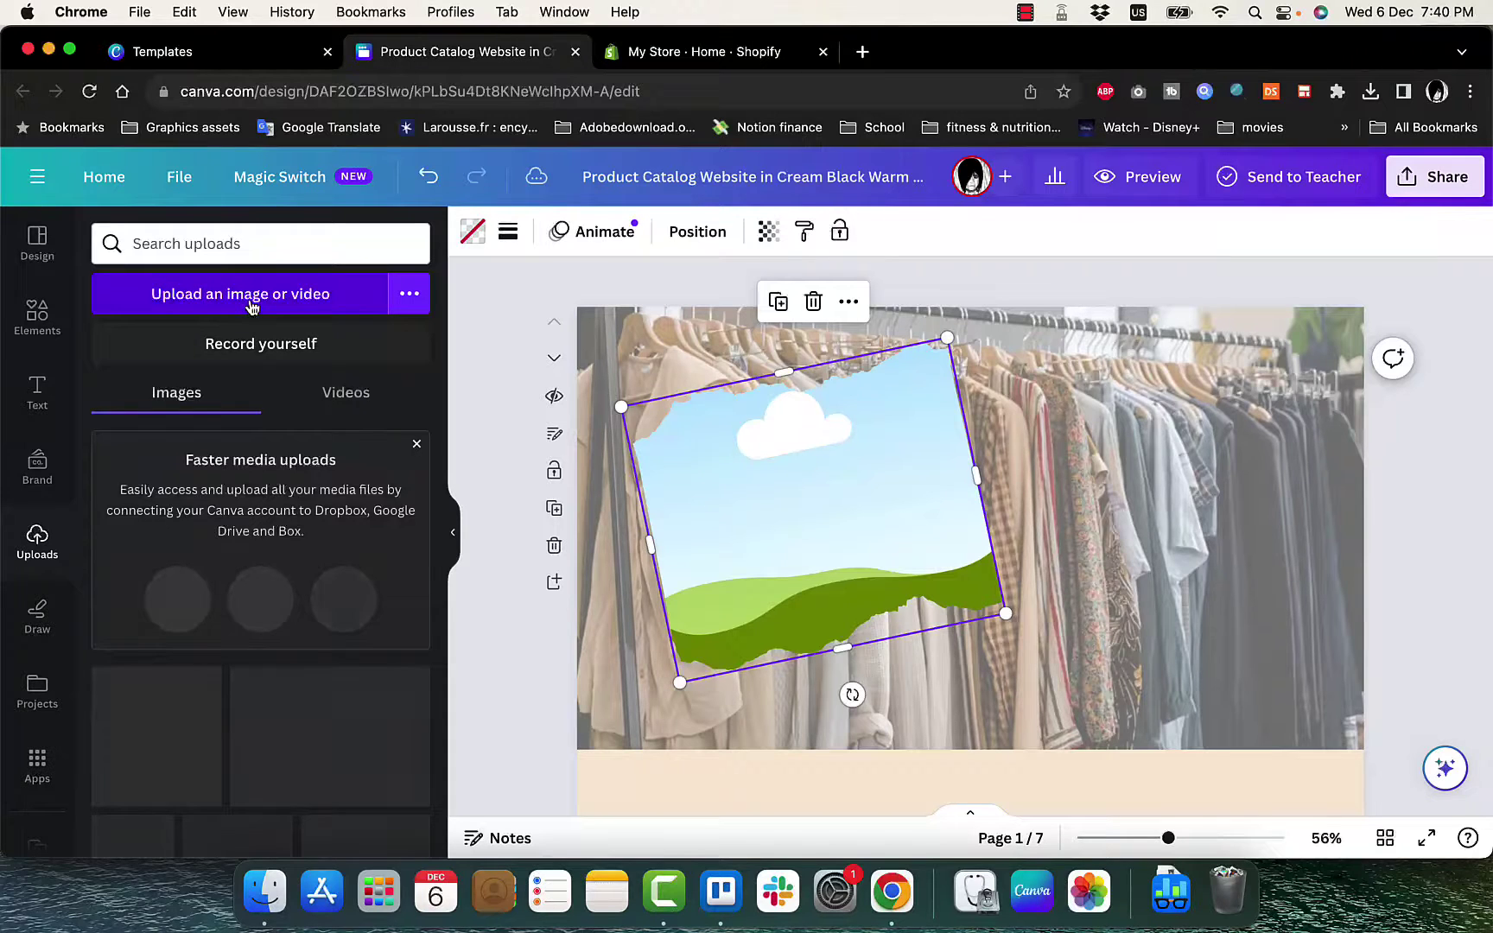
click(252, 297)
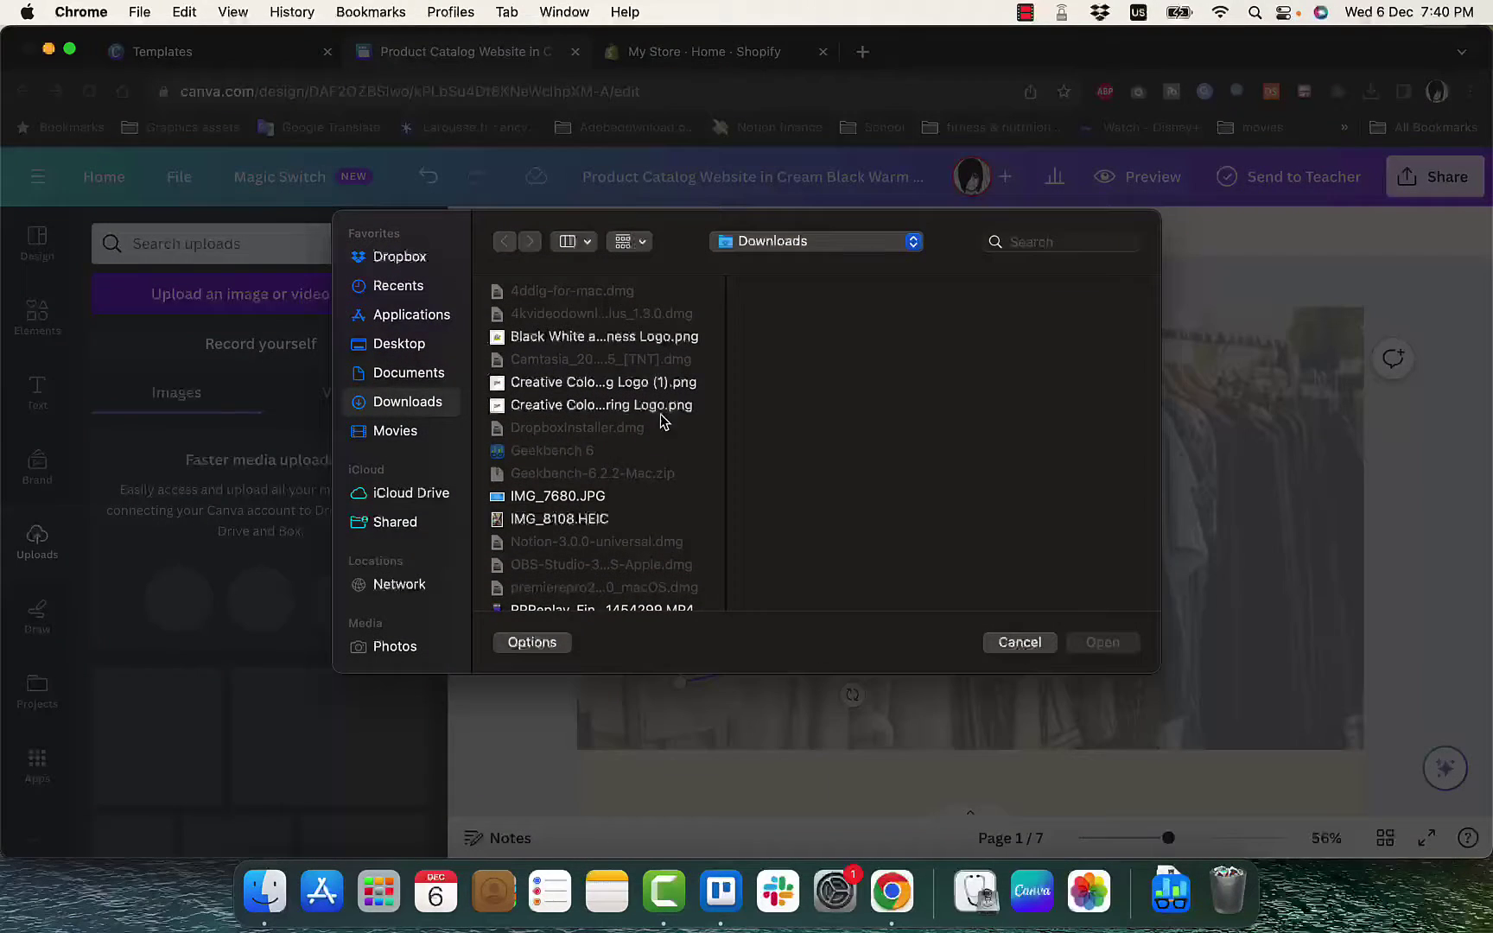
scroll(588, 466, down, 2)
scroll(588, 466, up, 2)
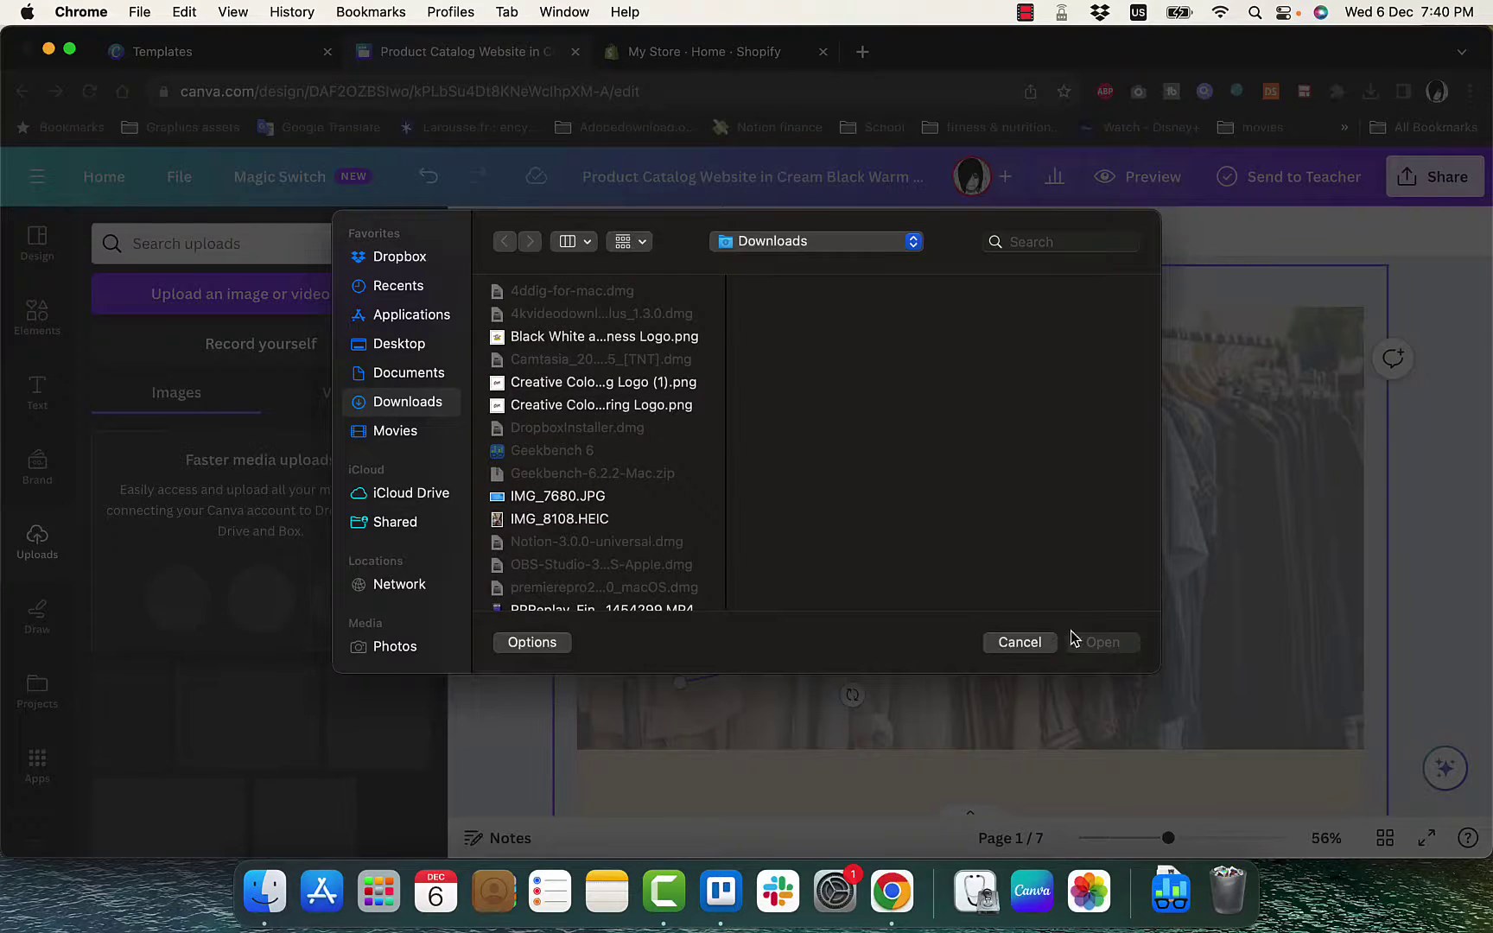
click(1020, 643)
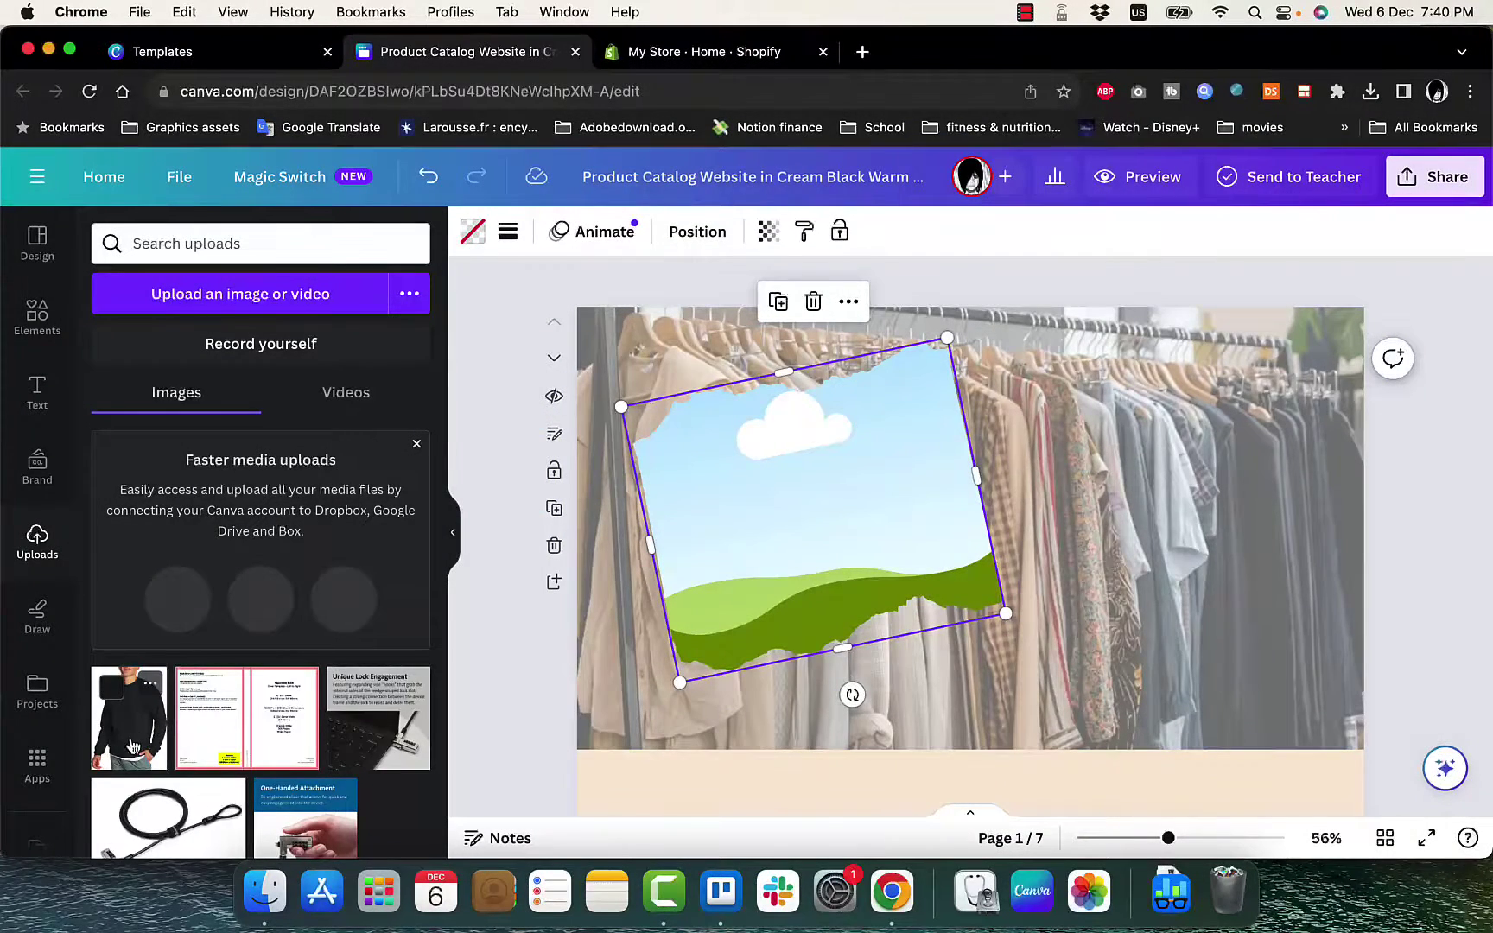
- Fill the paper frame with the sweatshirt photo, reposition it inside, then move and enlarge it
drag(131, 746, 154, 743)
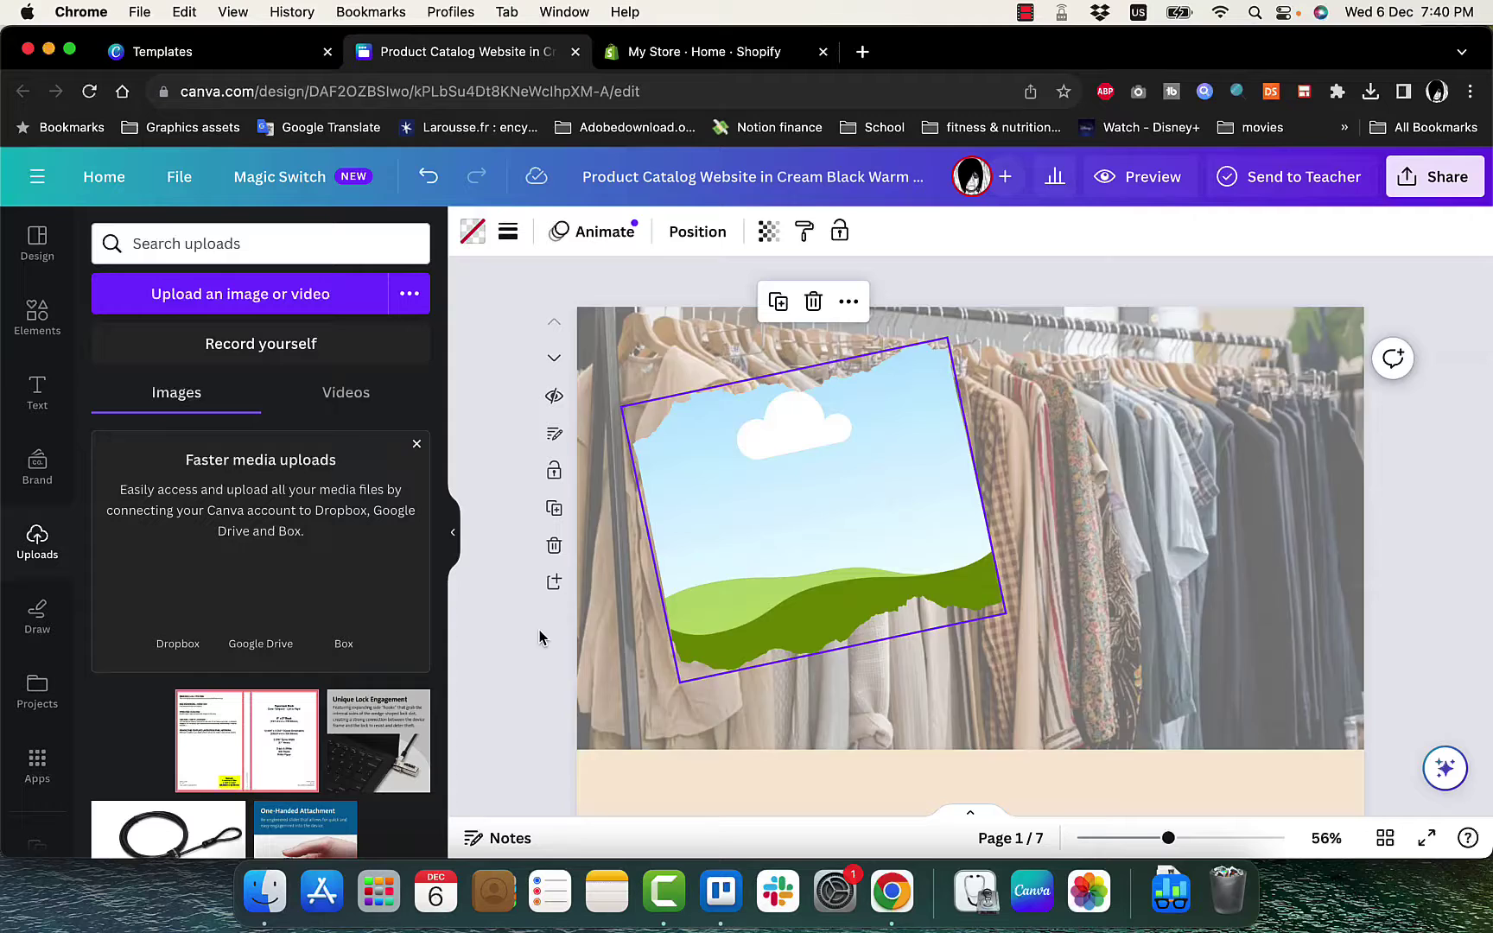
drag(539, 638, 764, 567)
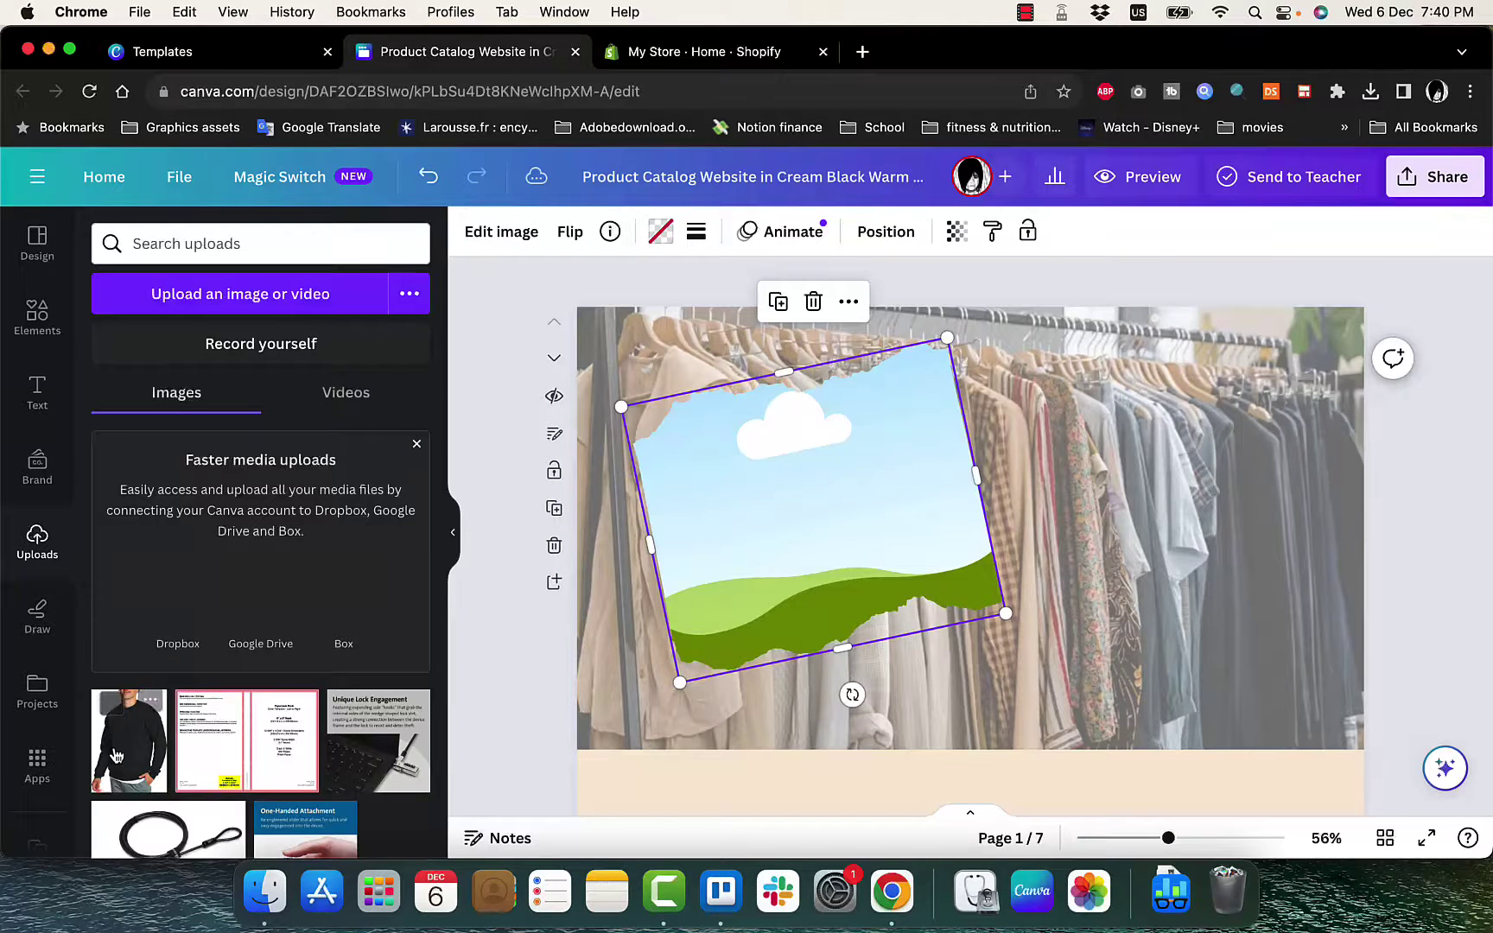
drag(790, 512, 777, 517)
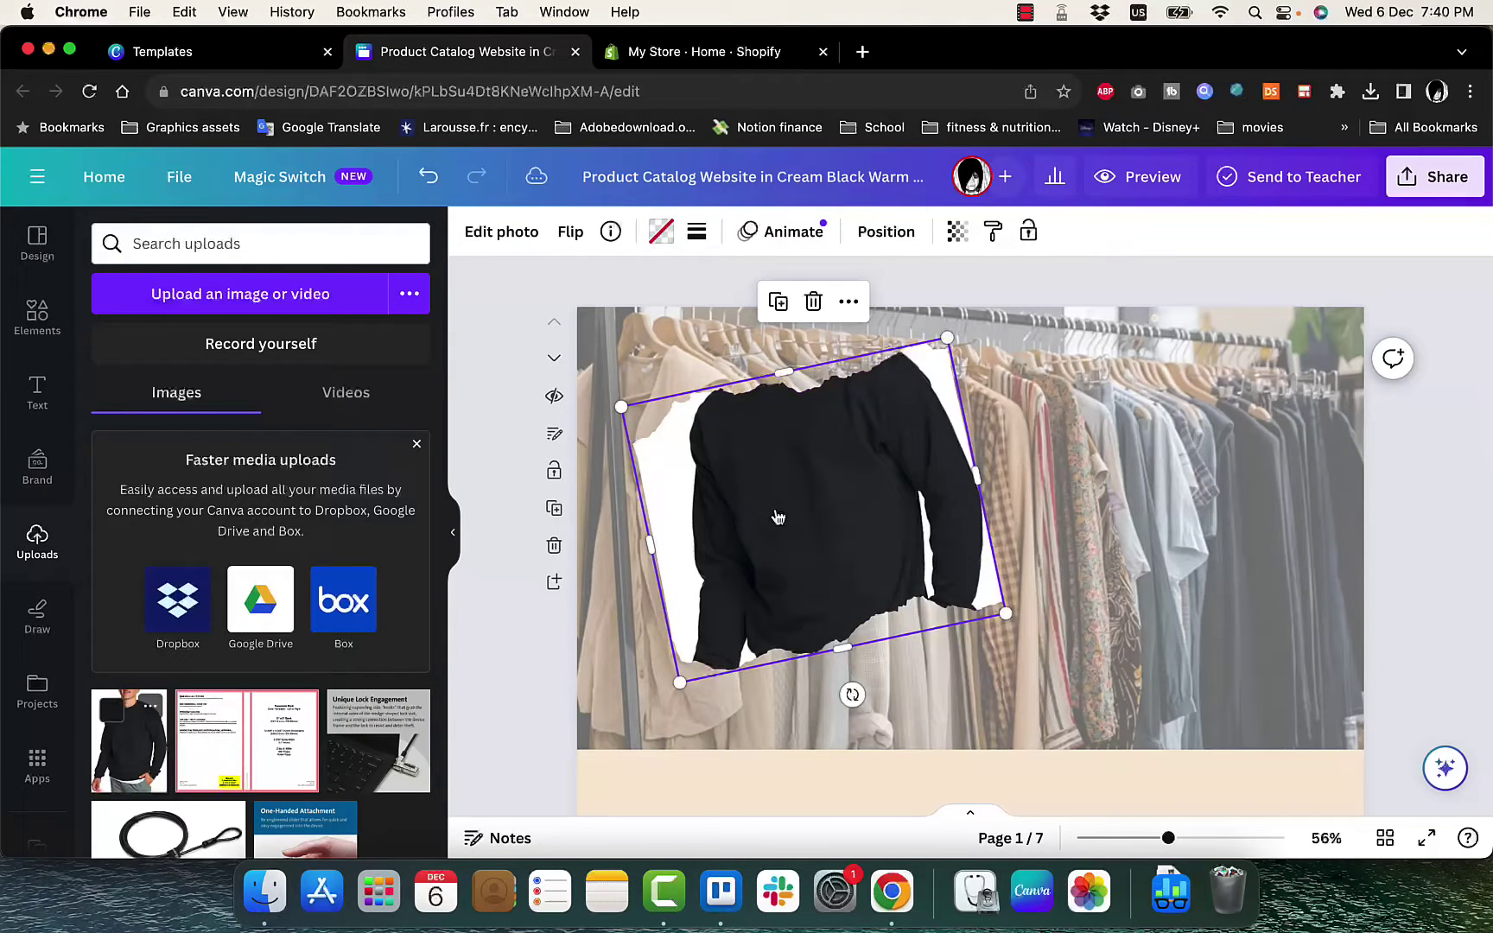
double_click(806, 467)
drag(806, 444, 846, 618)
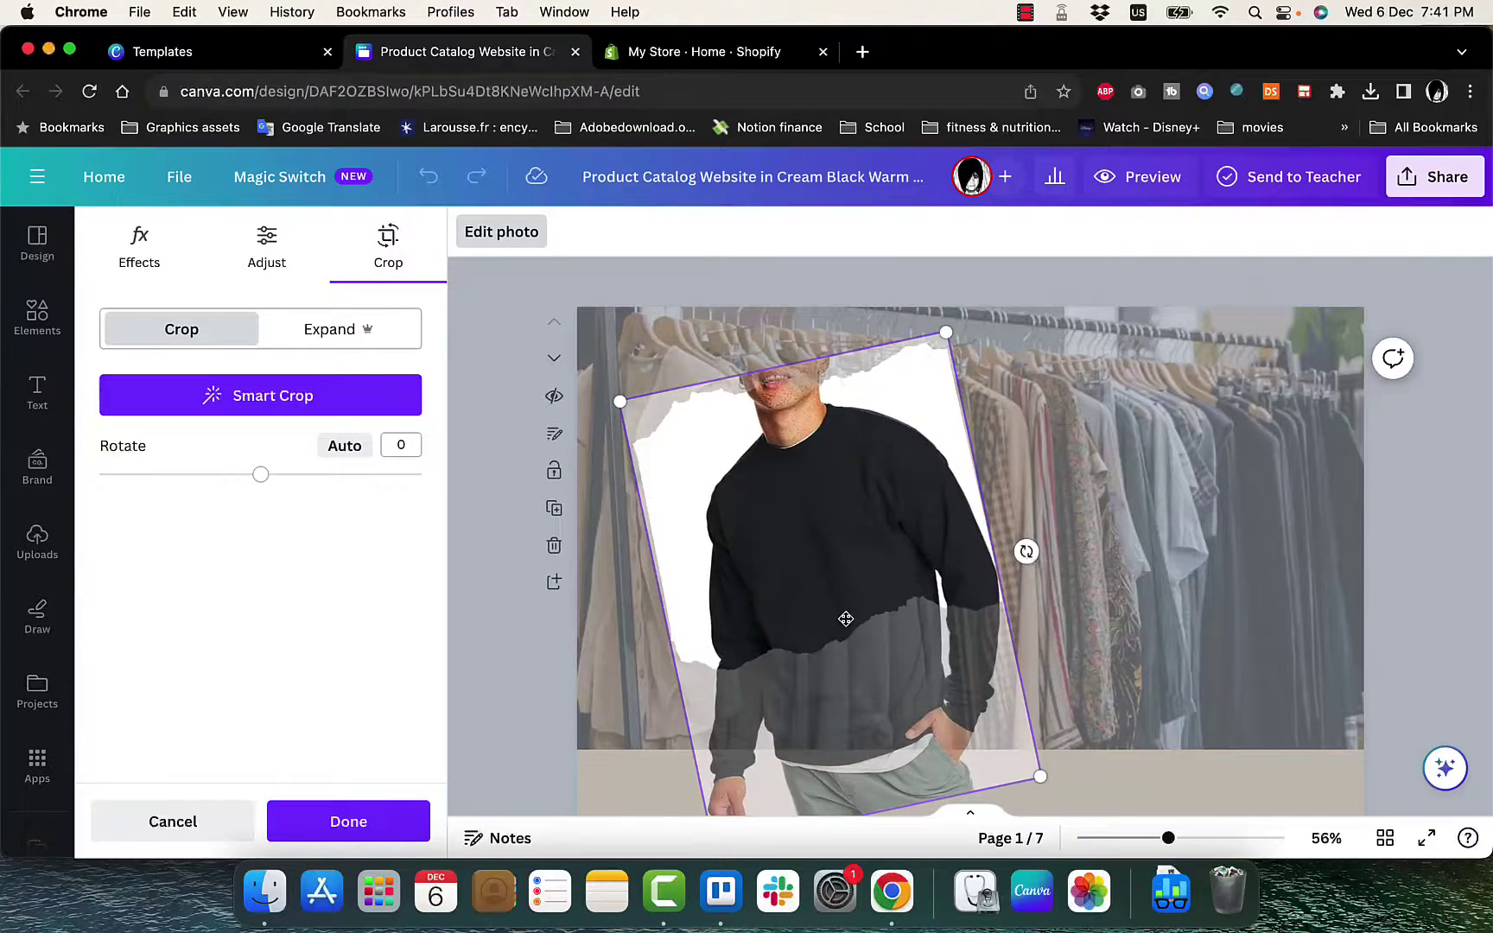
click(1033, 489)
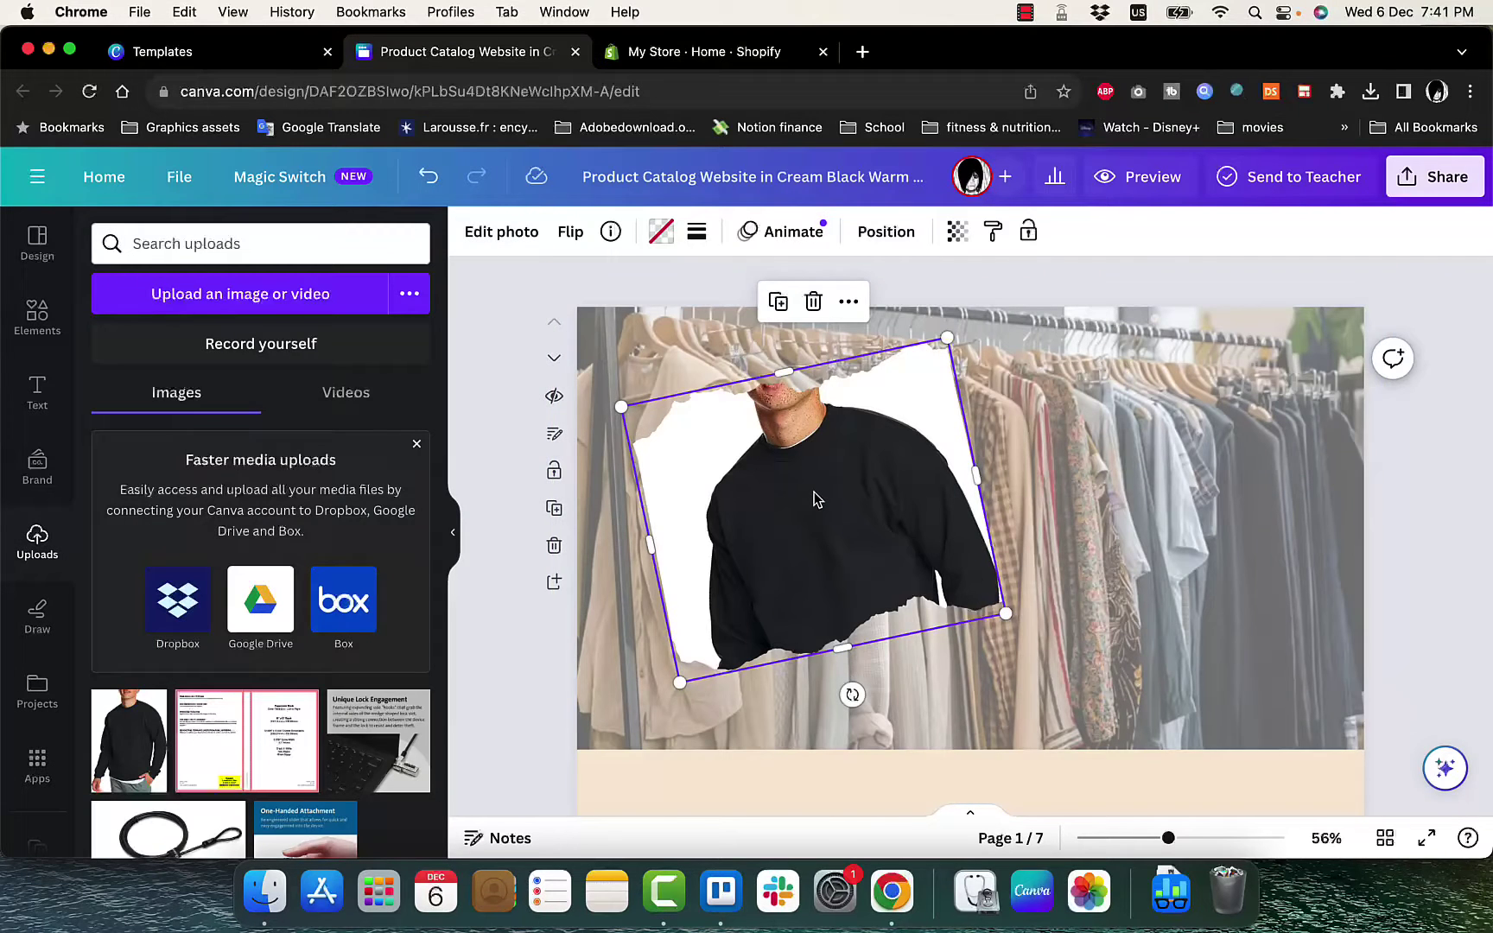
drag(814, 491, 788, 461)
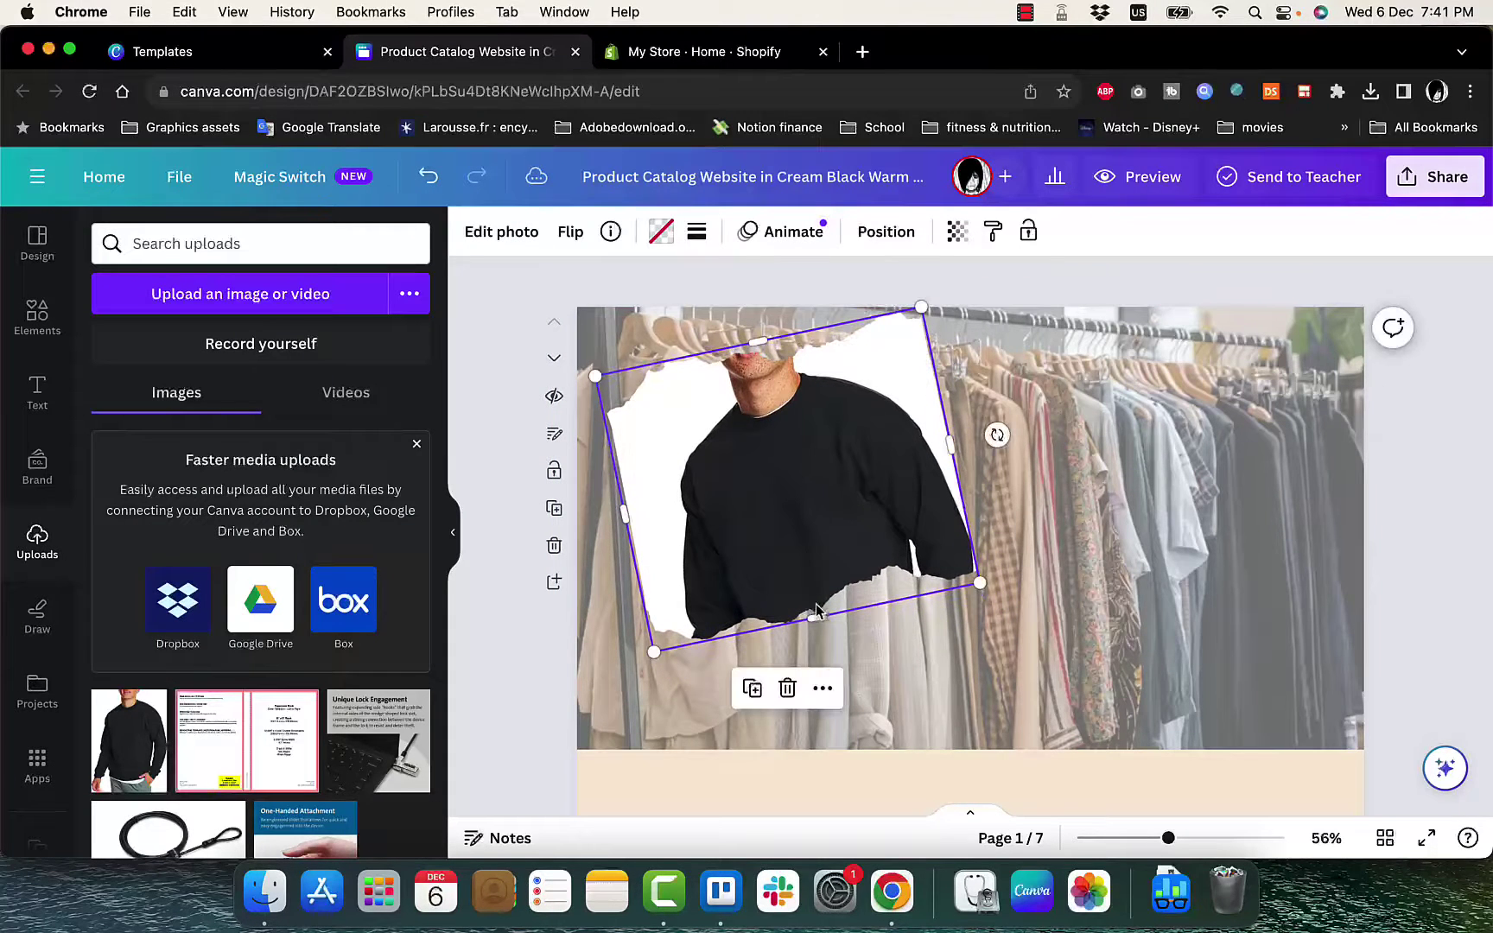
mouse_move(817, 617)
mouse_down()
mouse_move(825, 663)
mouse_move(824, 648)
mouse_up()
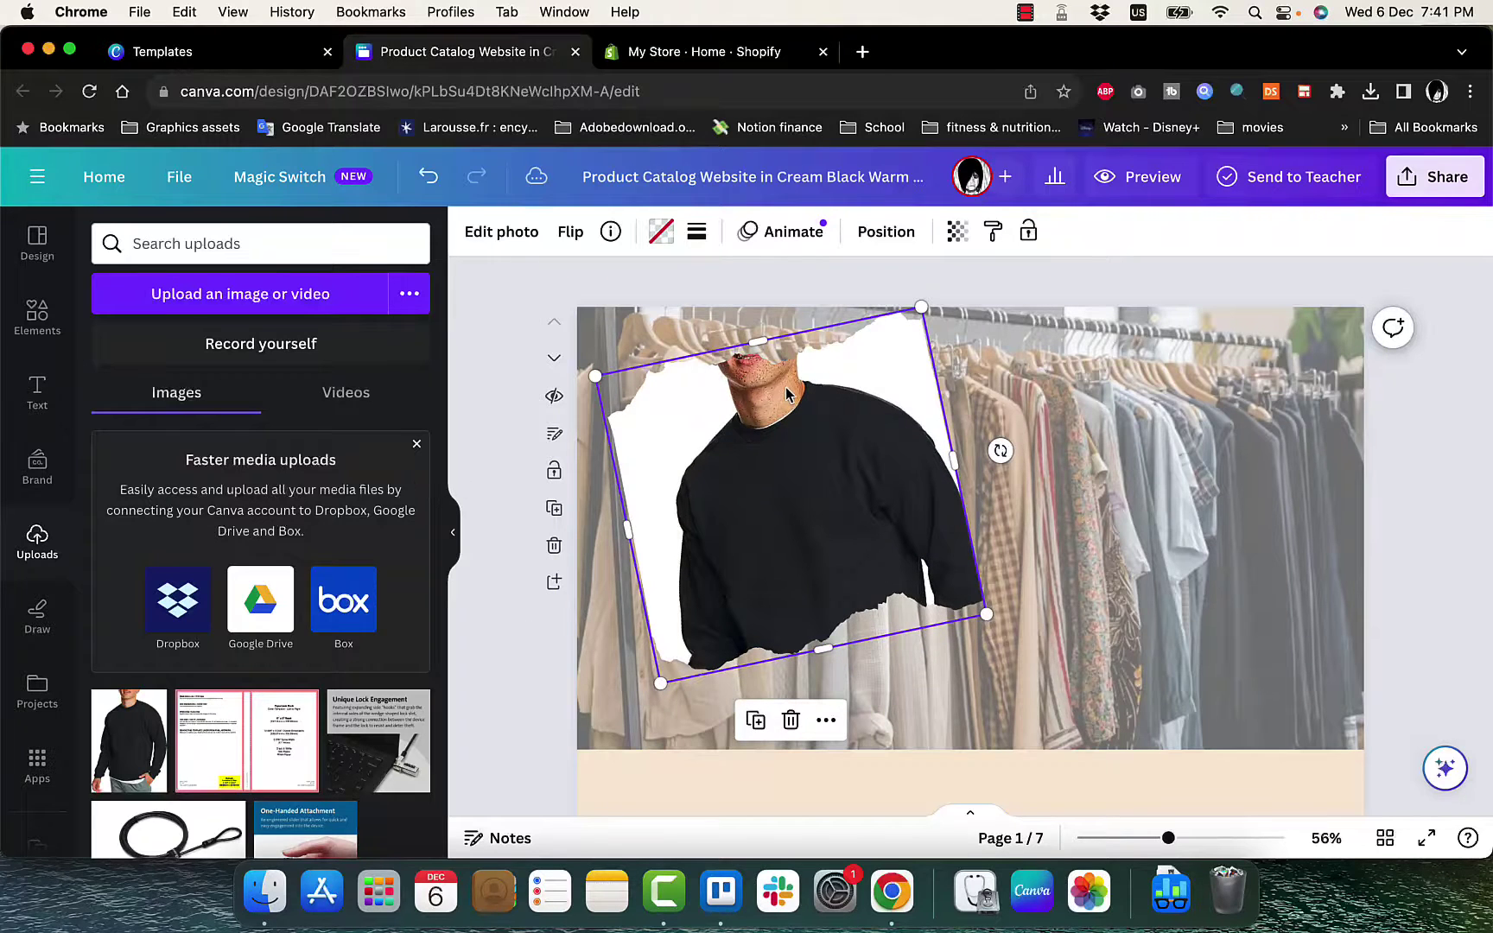
- Move the framed sweatshirt photo down about 75 px and readjust the rack photo's transparency
click(37, 390)
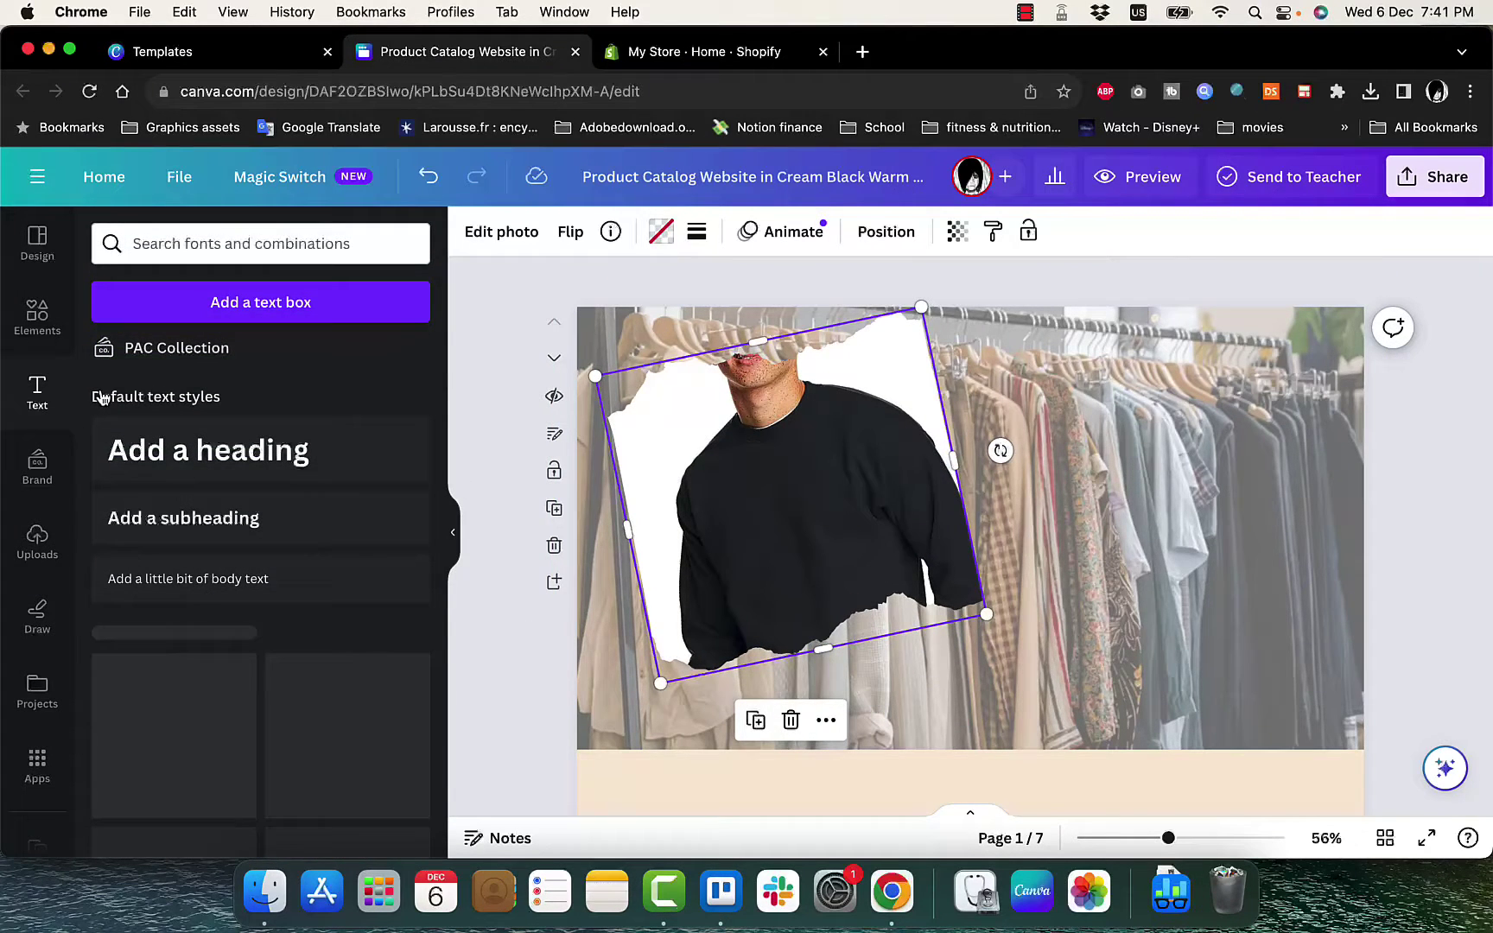
click(1116, 330)
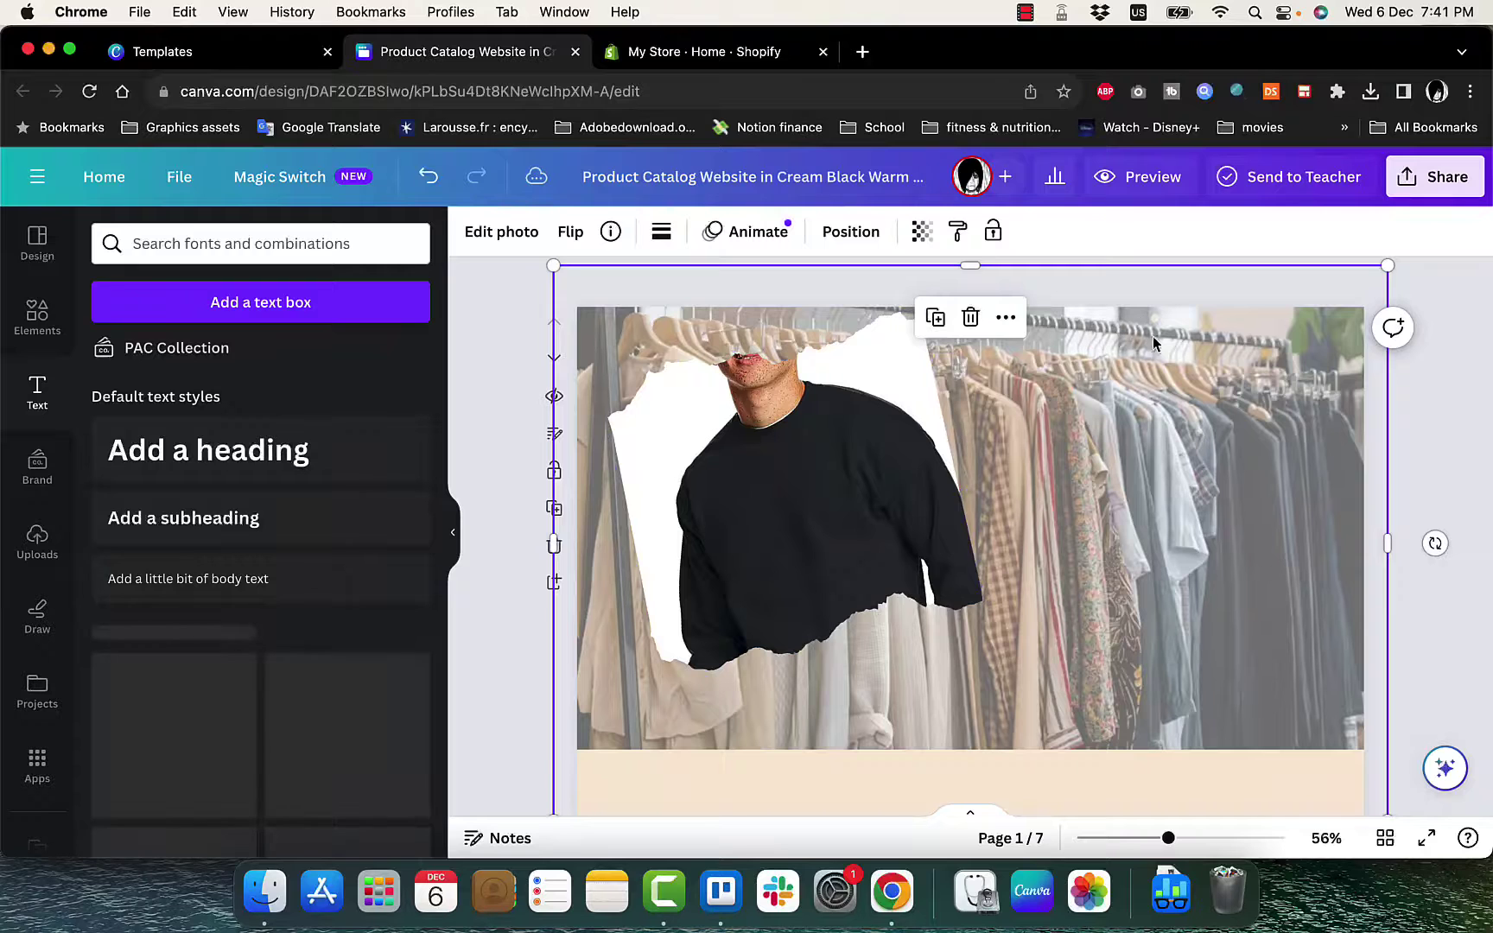
drag(780, 481, 790, 545)
click(1072, 391)
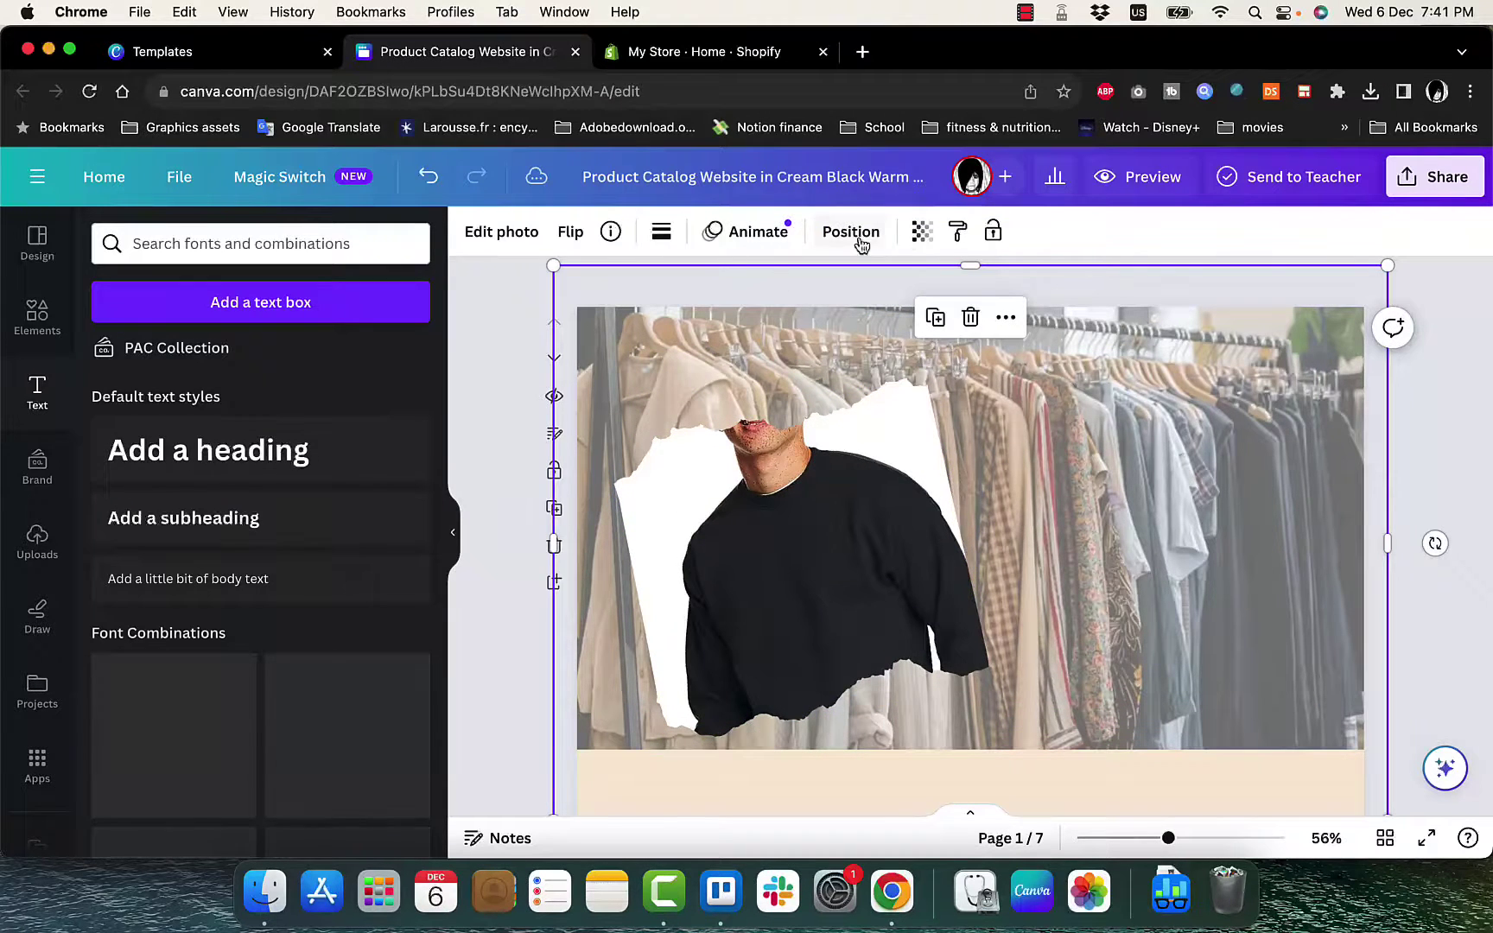
click(922, 232)
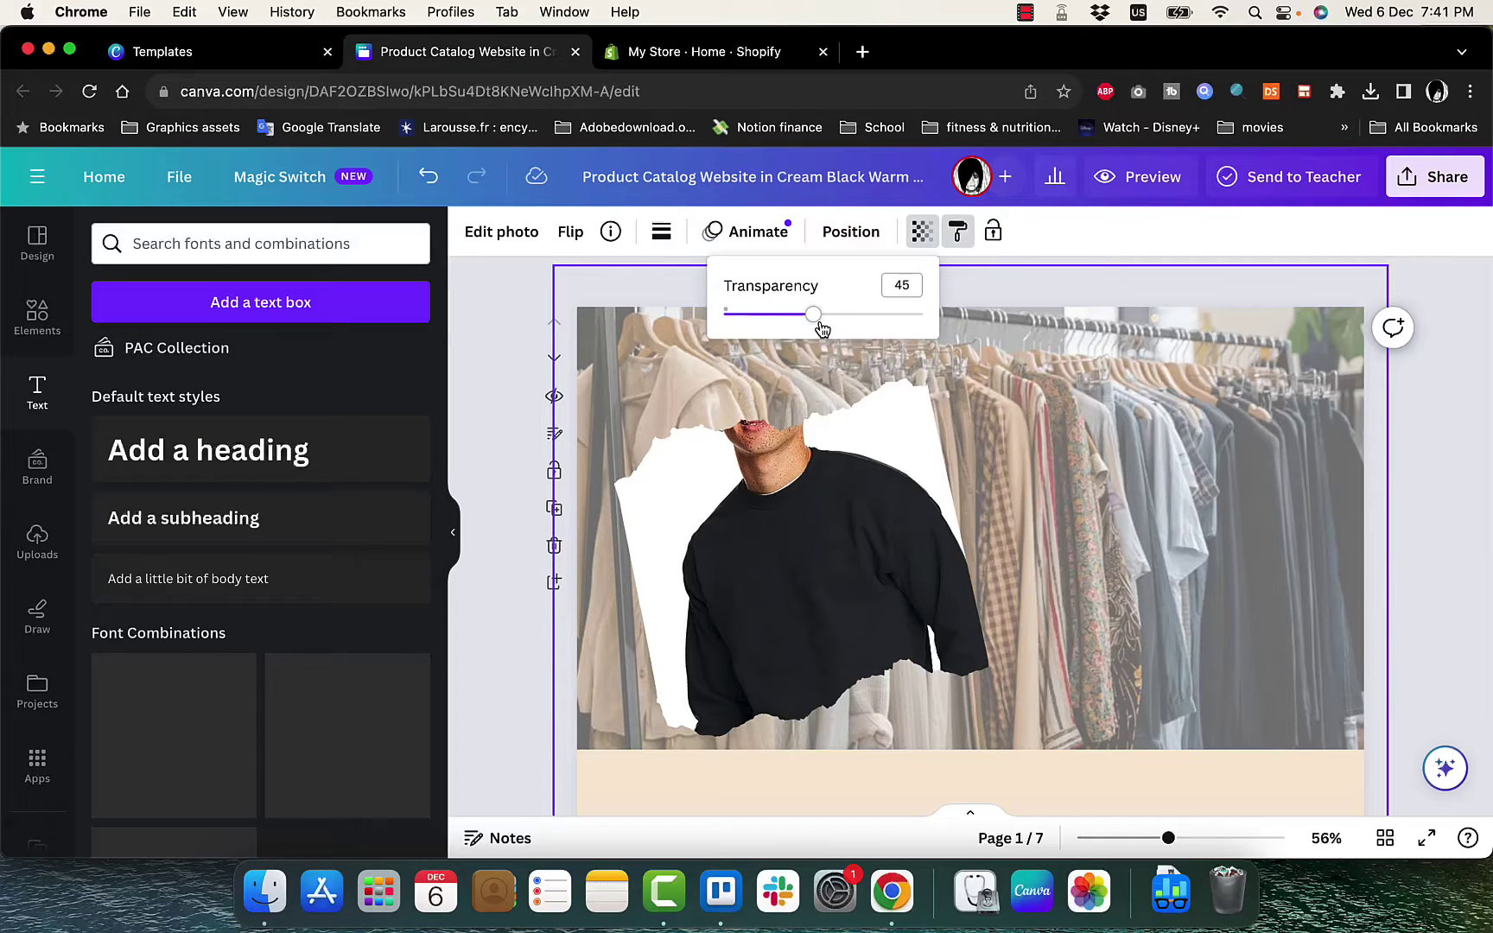
drag(813, 316, 778, 318)
- Add the SPIRIT NIGHT text combination to the banner's right side and select its heading
scroll(293, 517, down, 3)
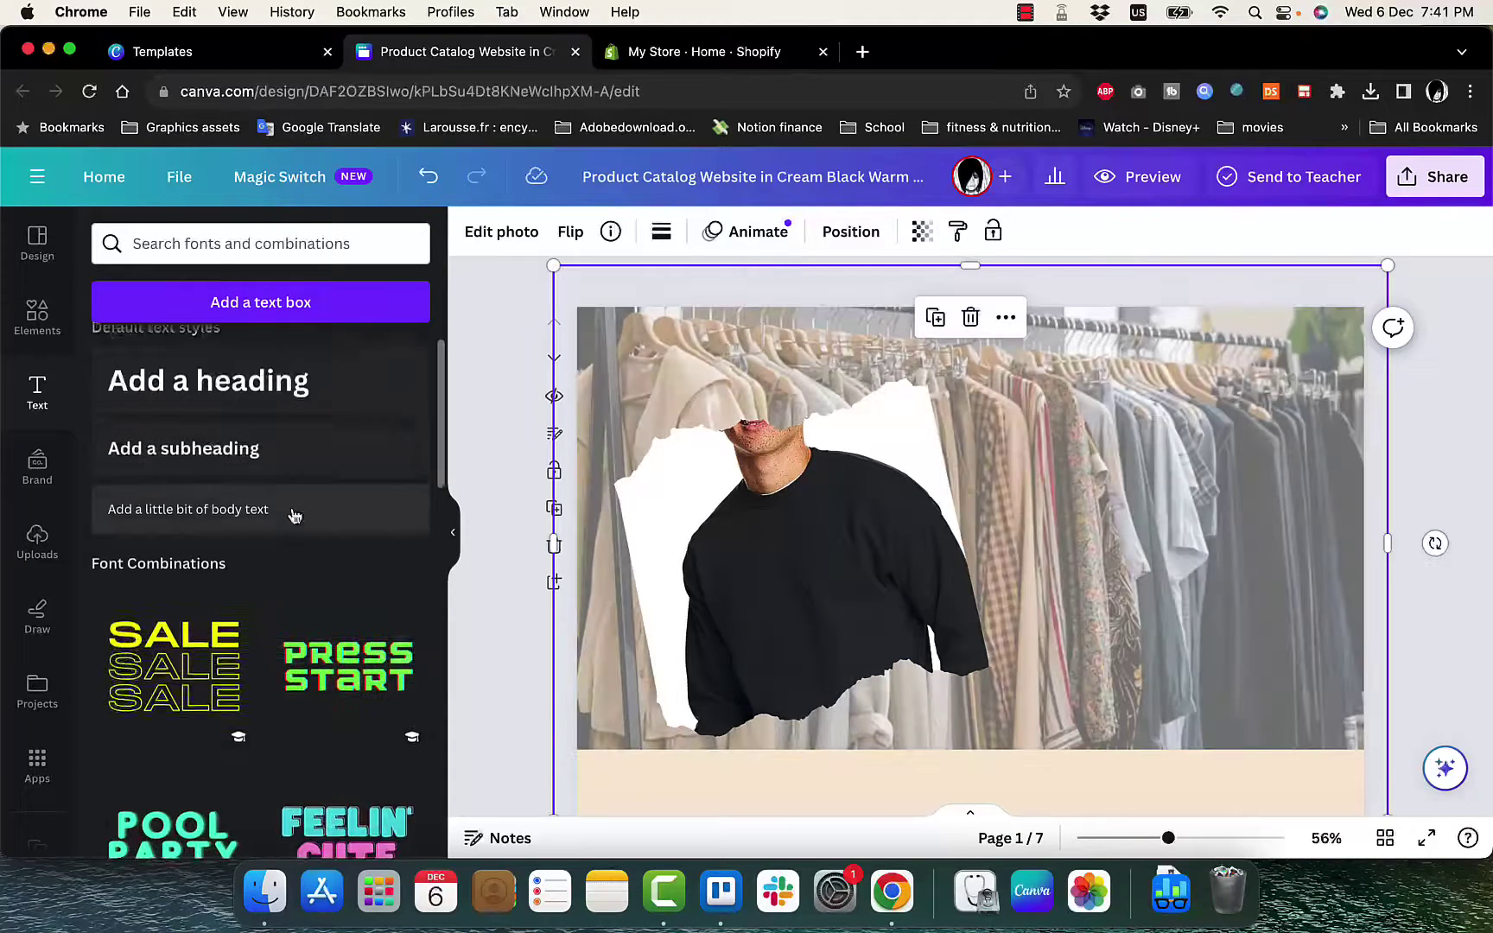
scroll(293, 517, down, 3)
scroll(294, 512, up, 2)
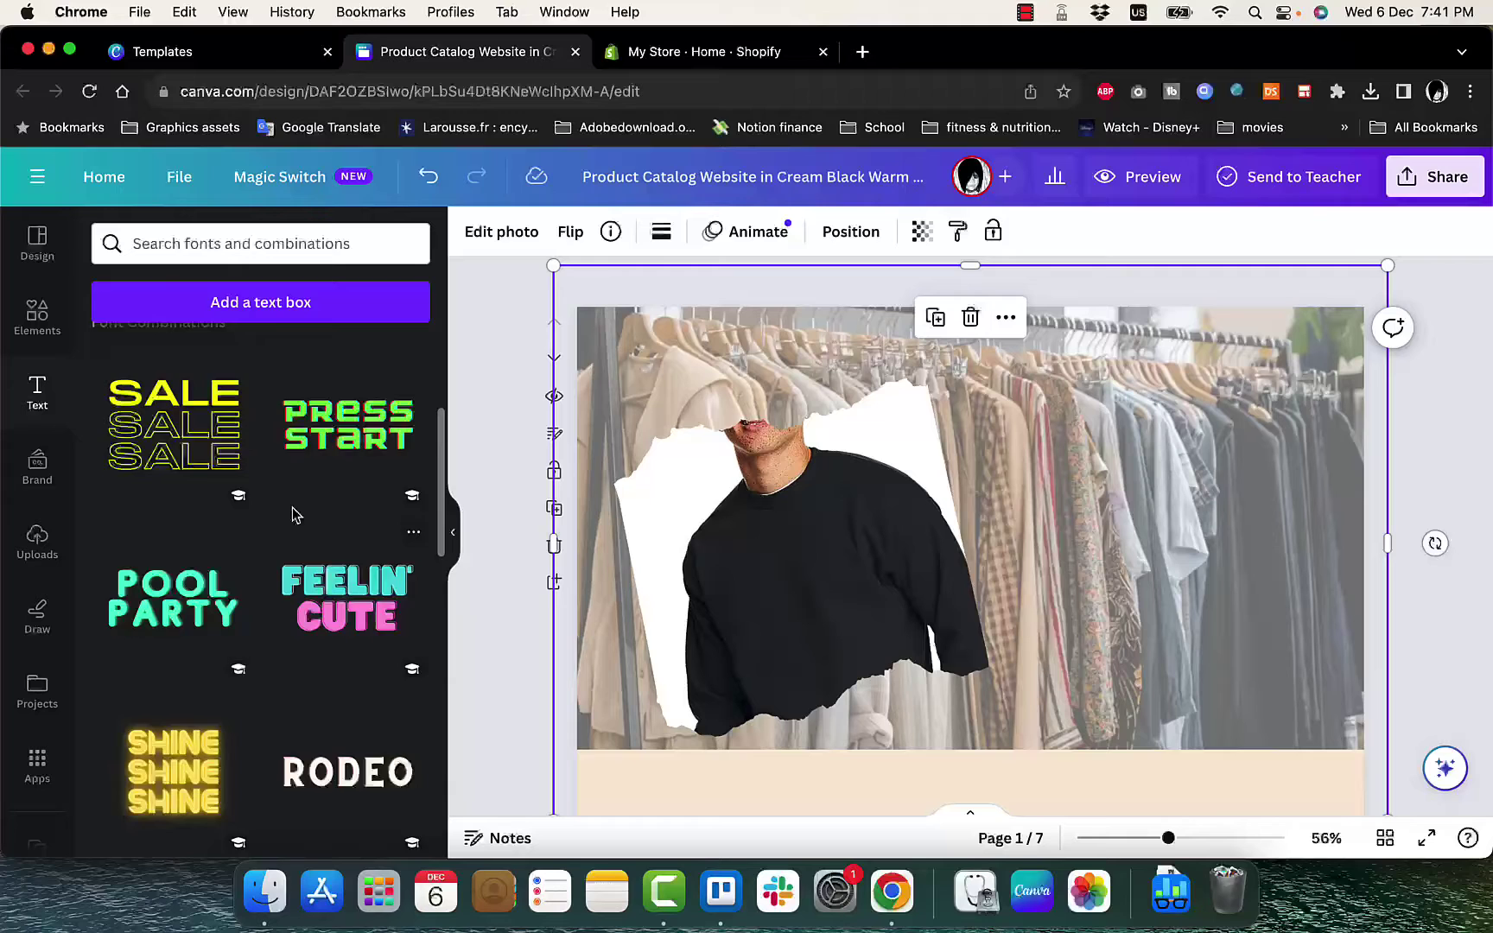
scroll(293, 516, down, 7)
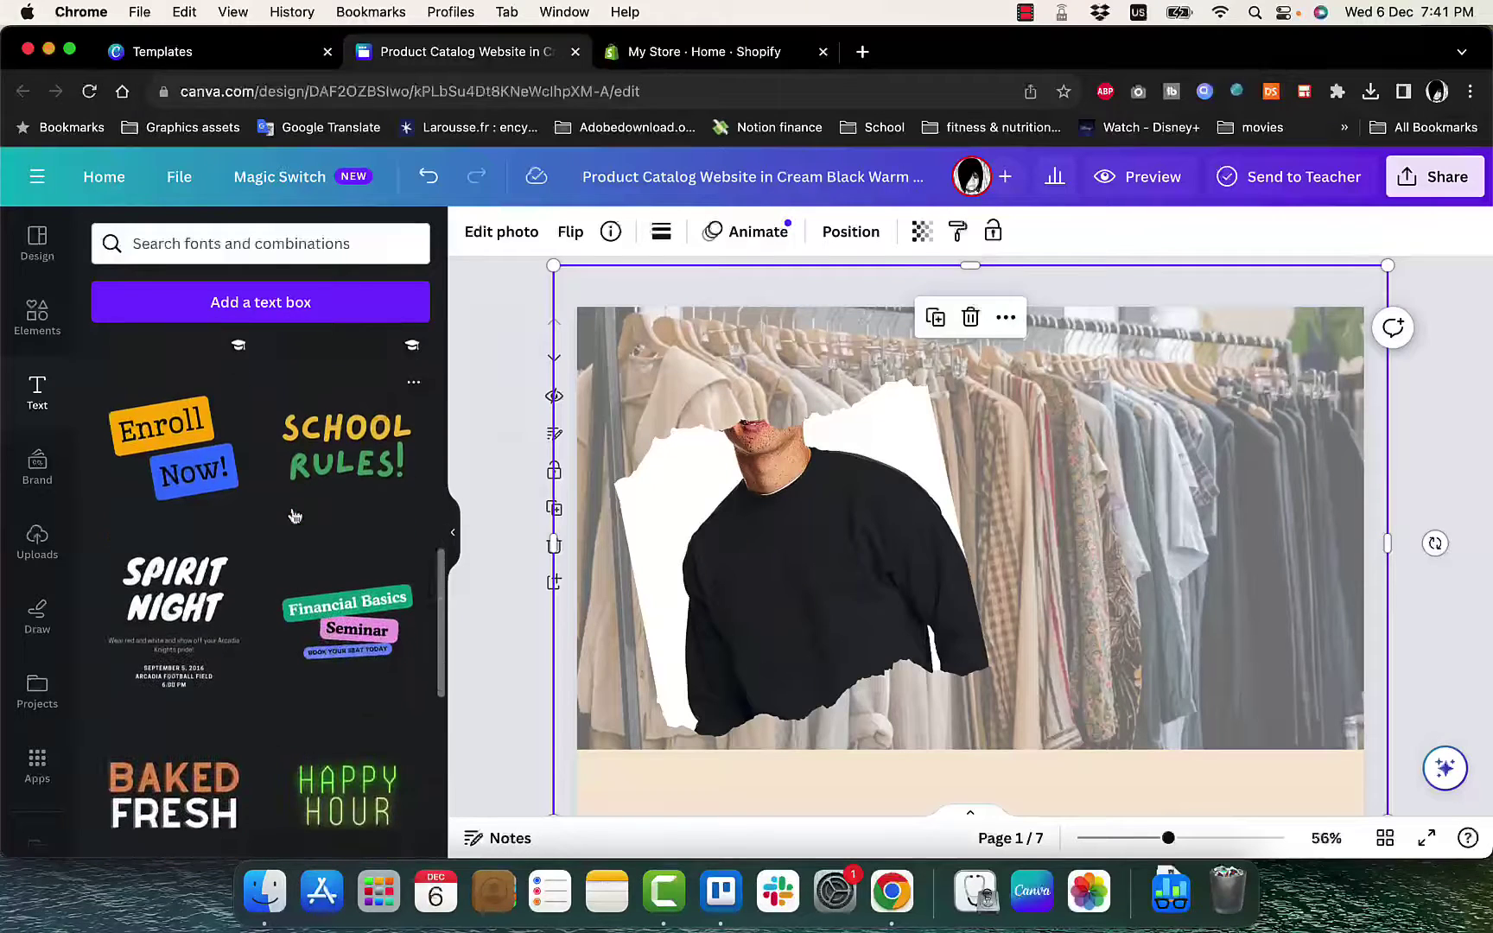
drag(193, 510, 267, 500)
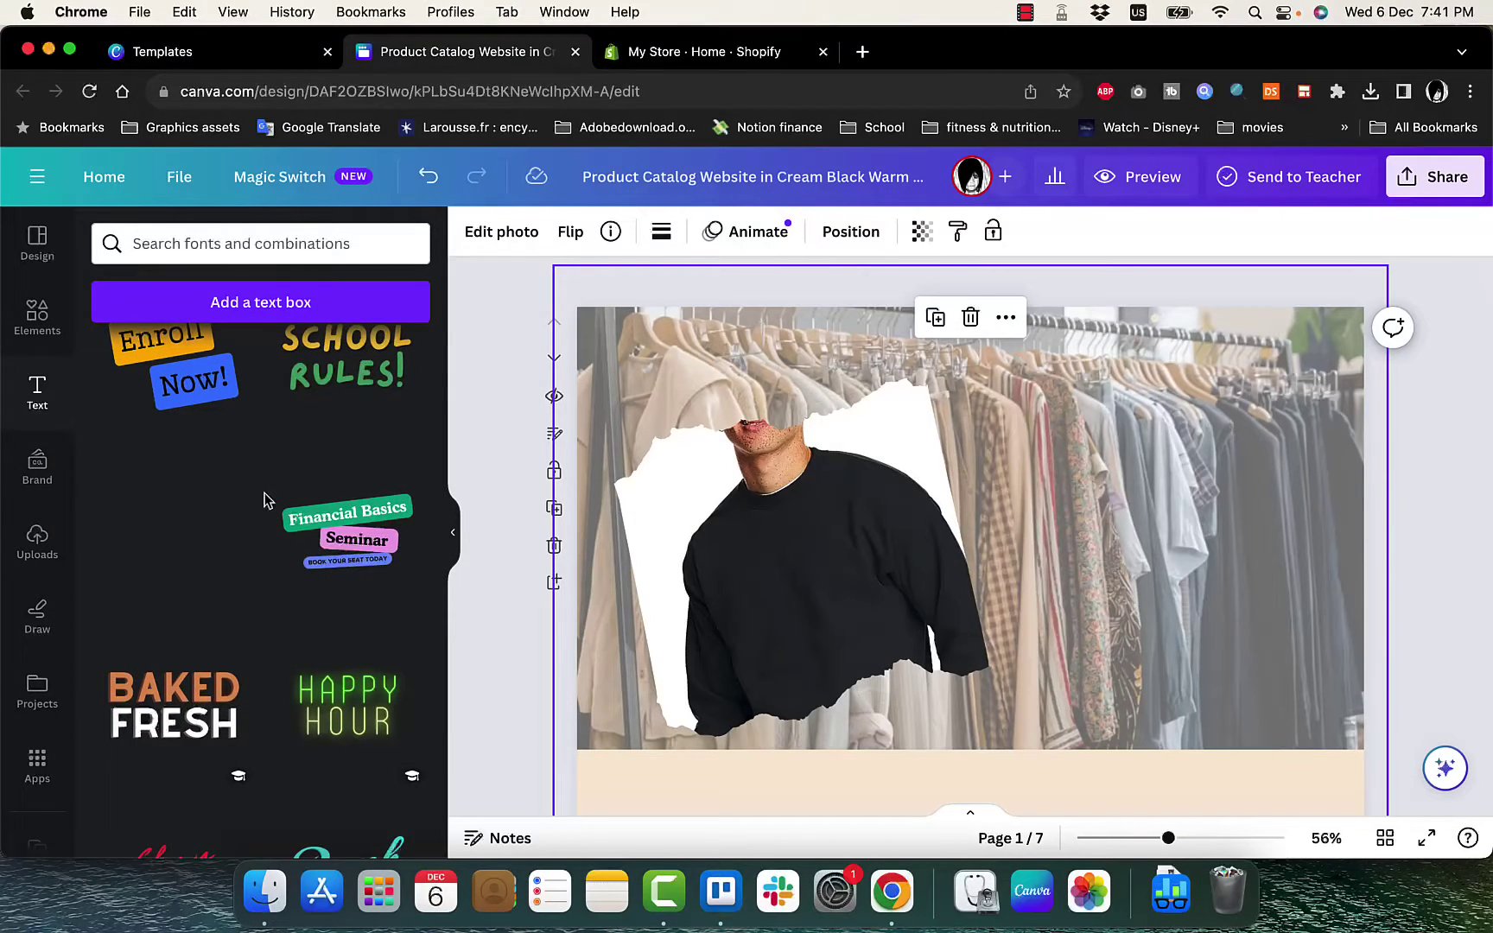
drag(1020, 473, 1086, 458)
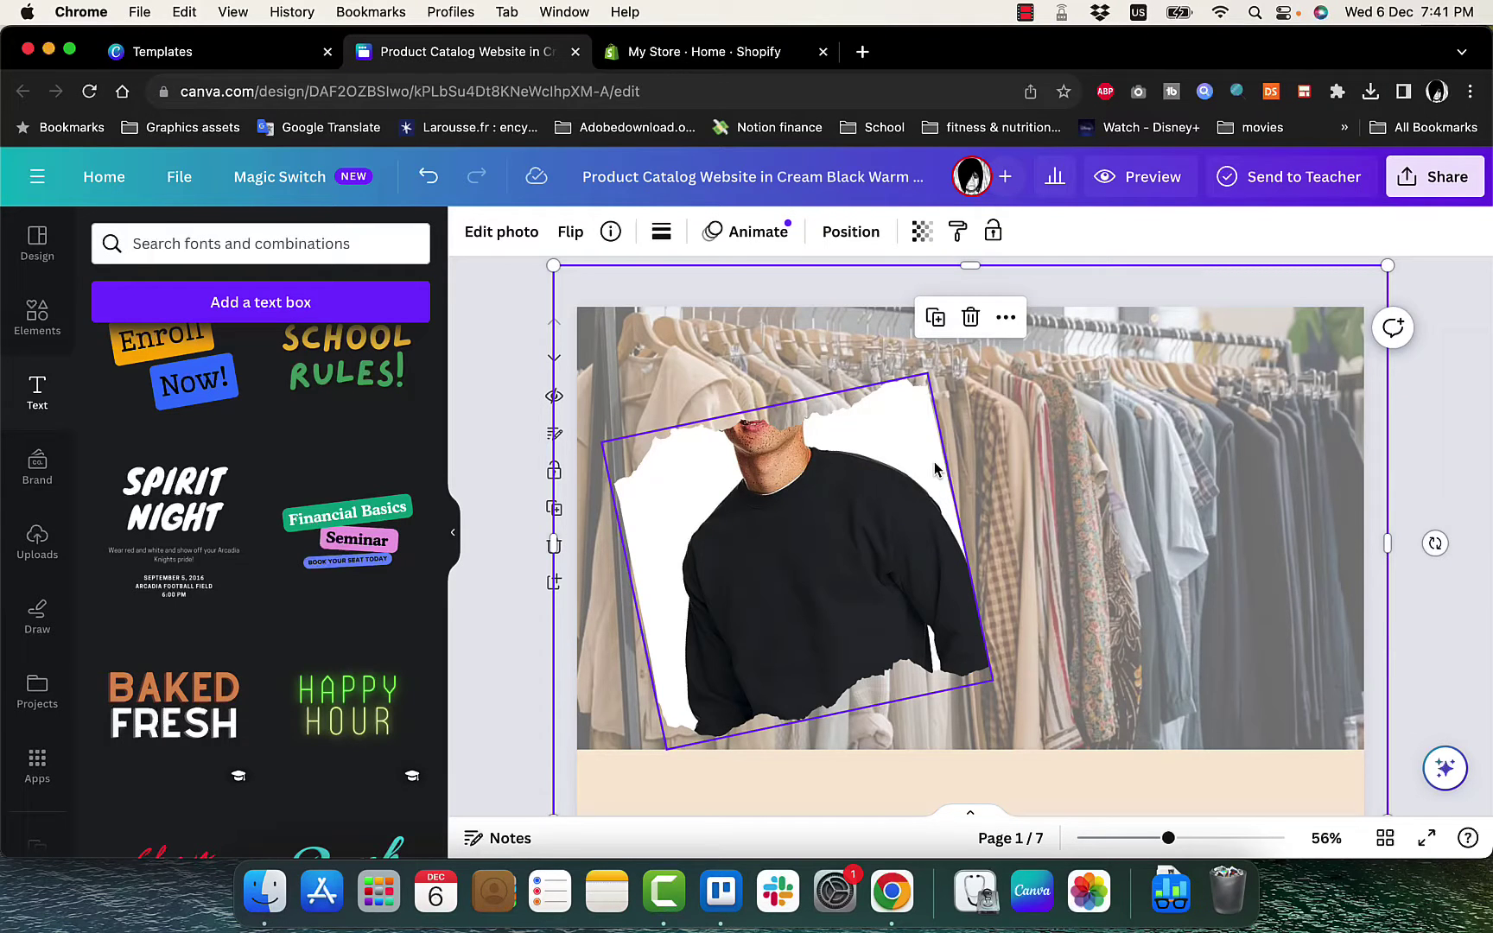
drag(182, 518, 1163, 407)
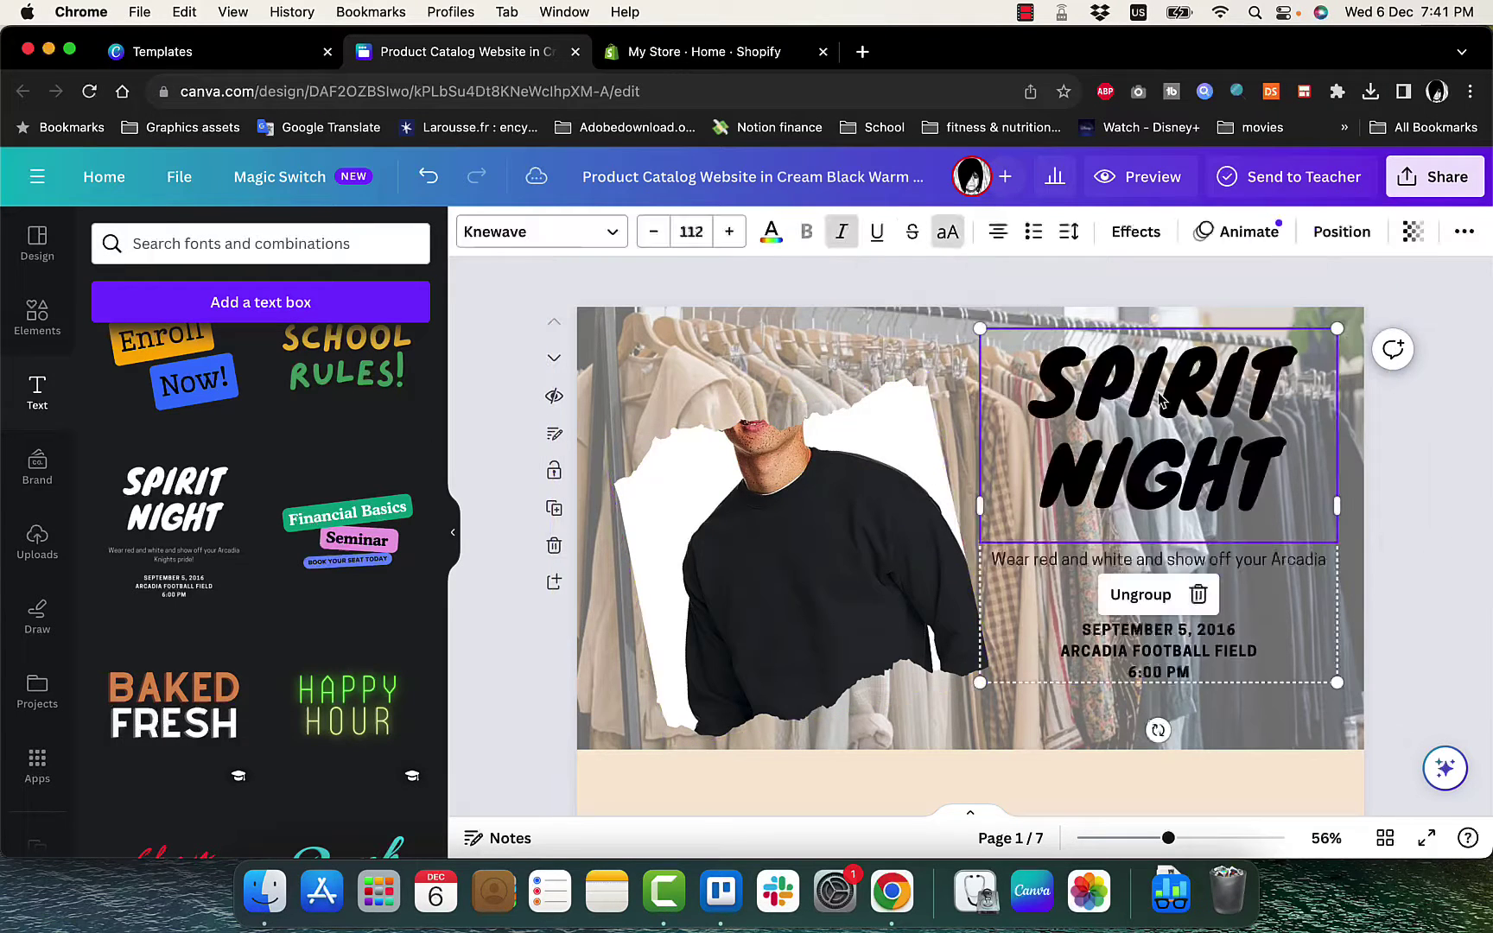
double_click(1264, 480)
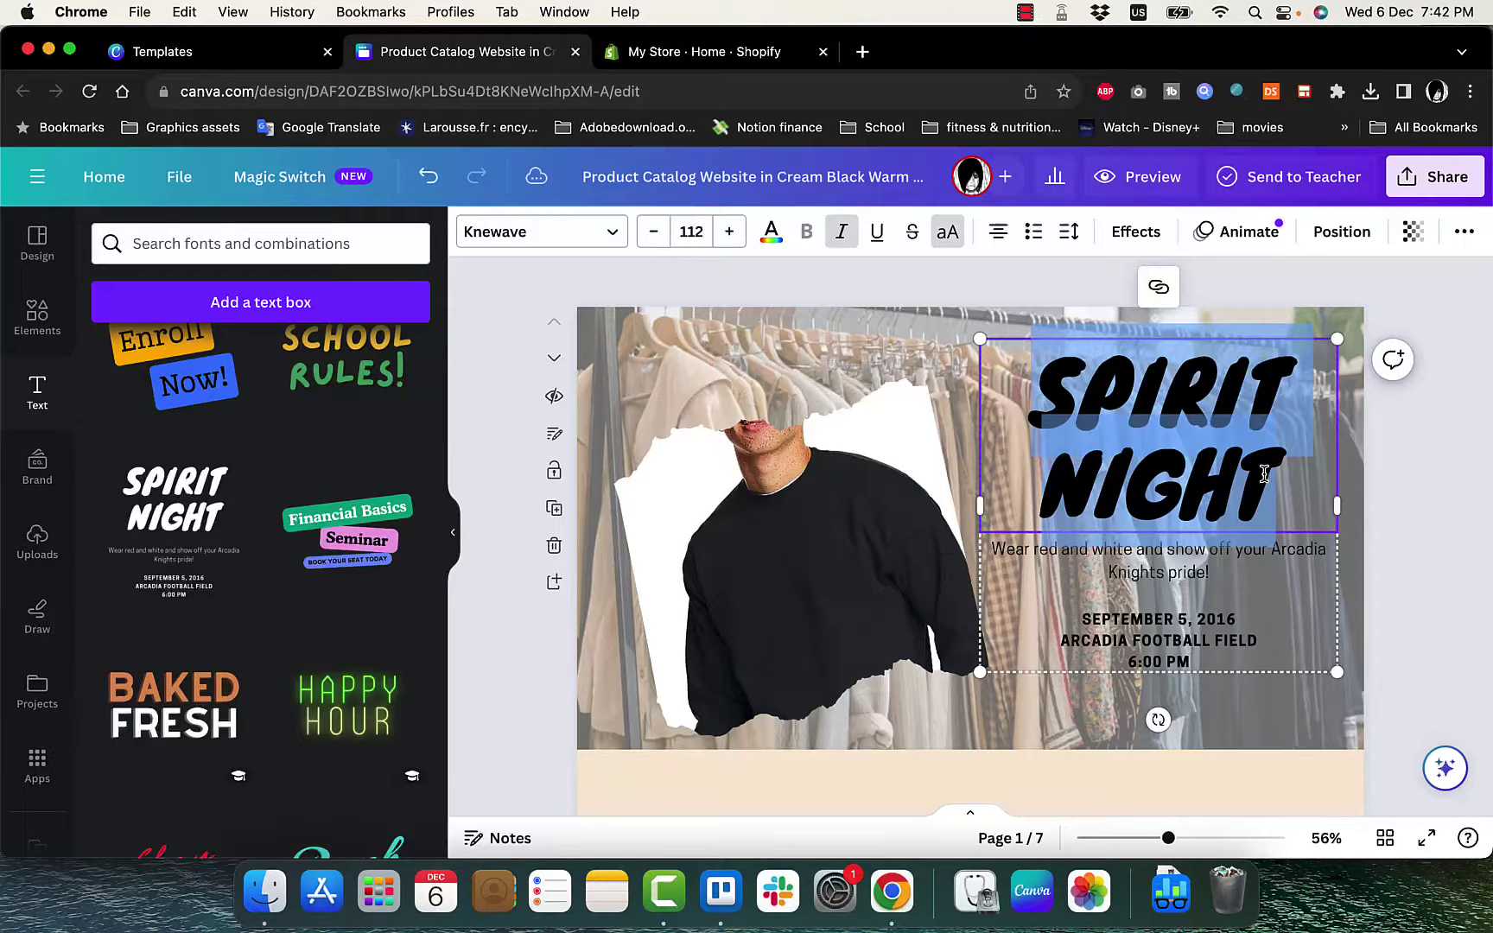
- Change the banner heading to CLOTHING on one line and the subtitle to 'best deals'
text(CLOTHING)
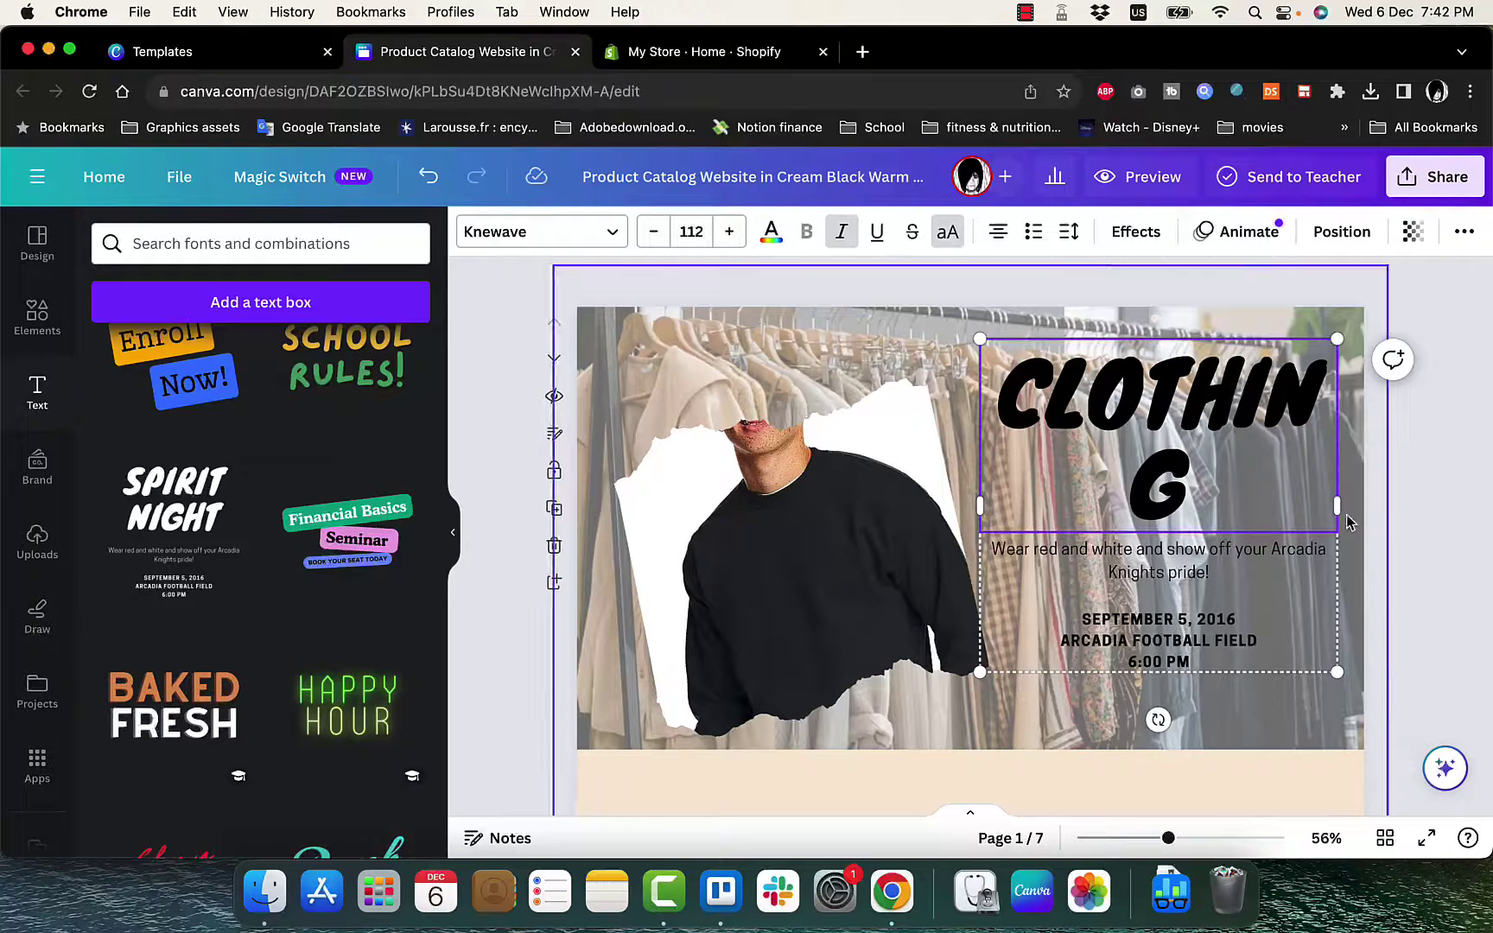
drag(1339, 507, 1363, 508)
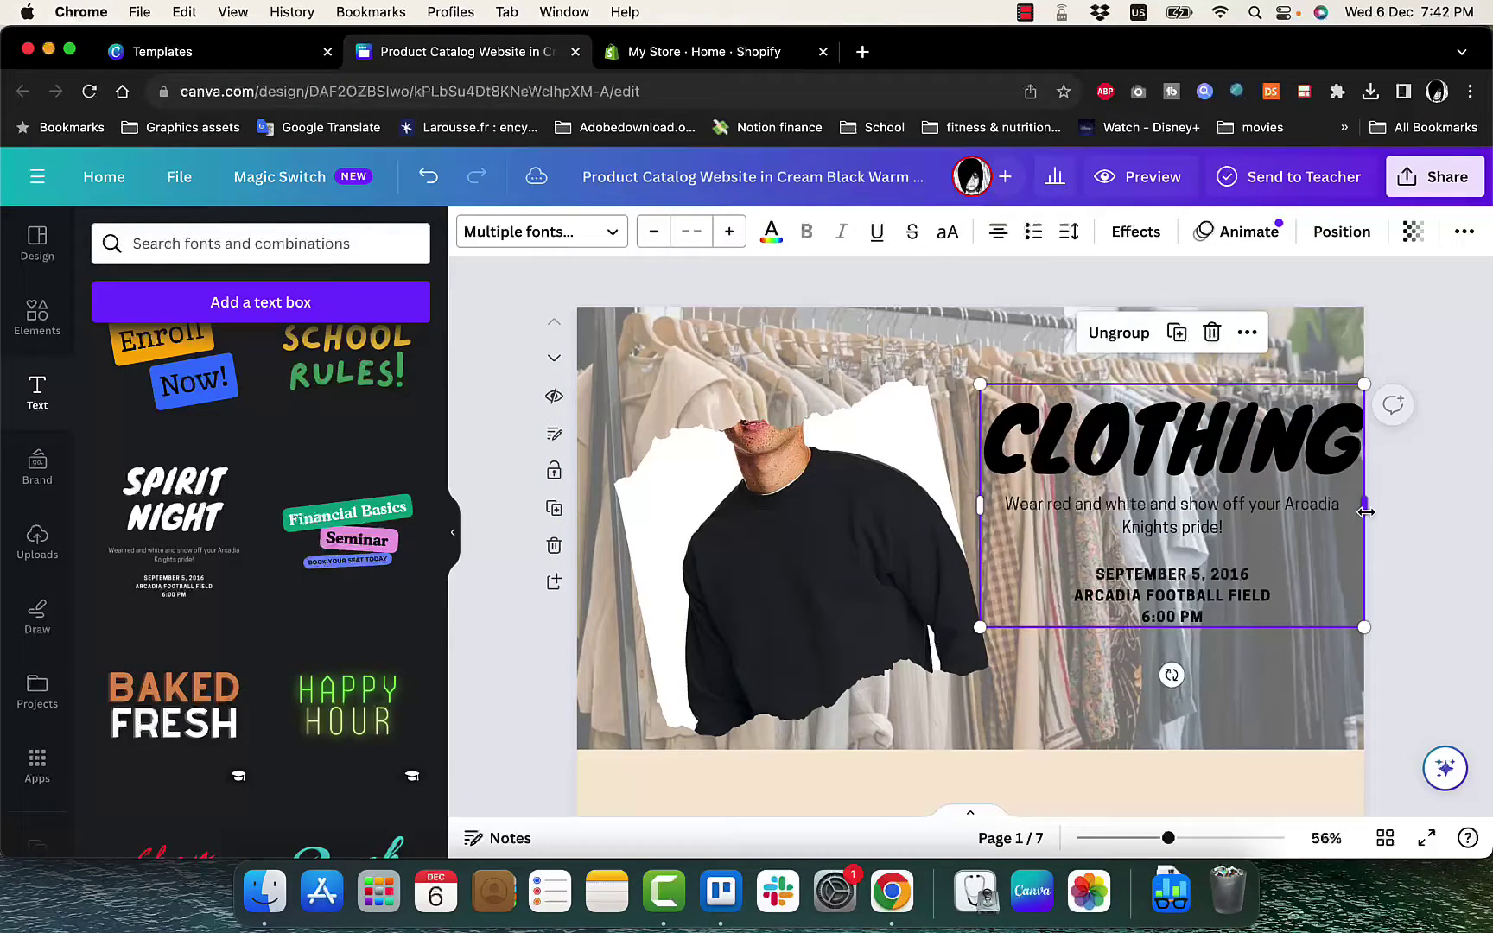
drag(1164, 414, 1152, 386)
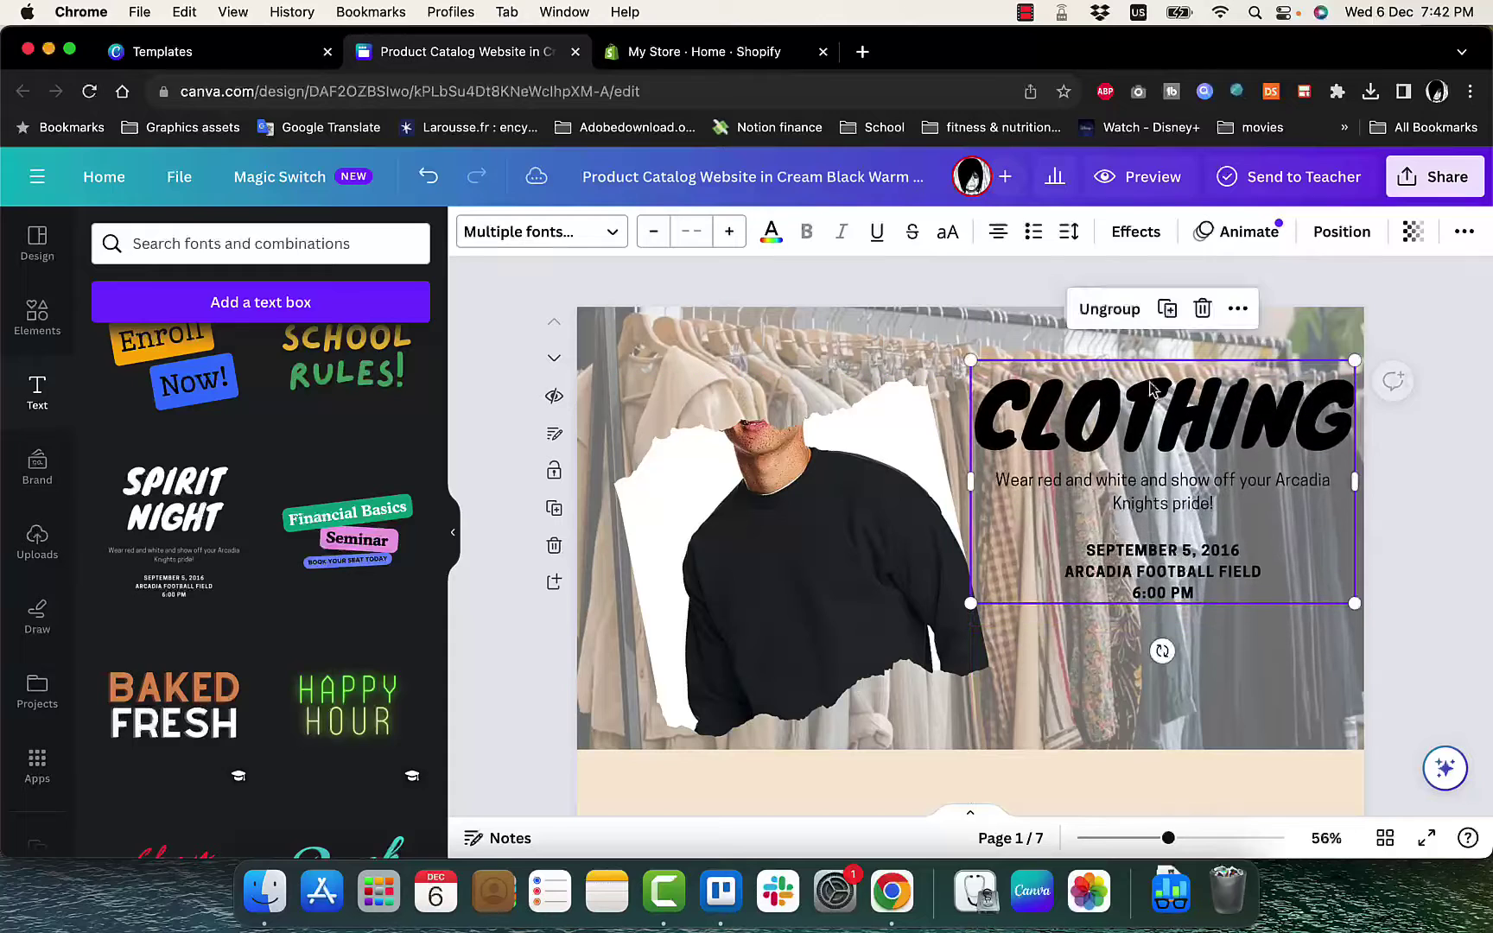
double_click(1148, 478)
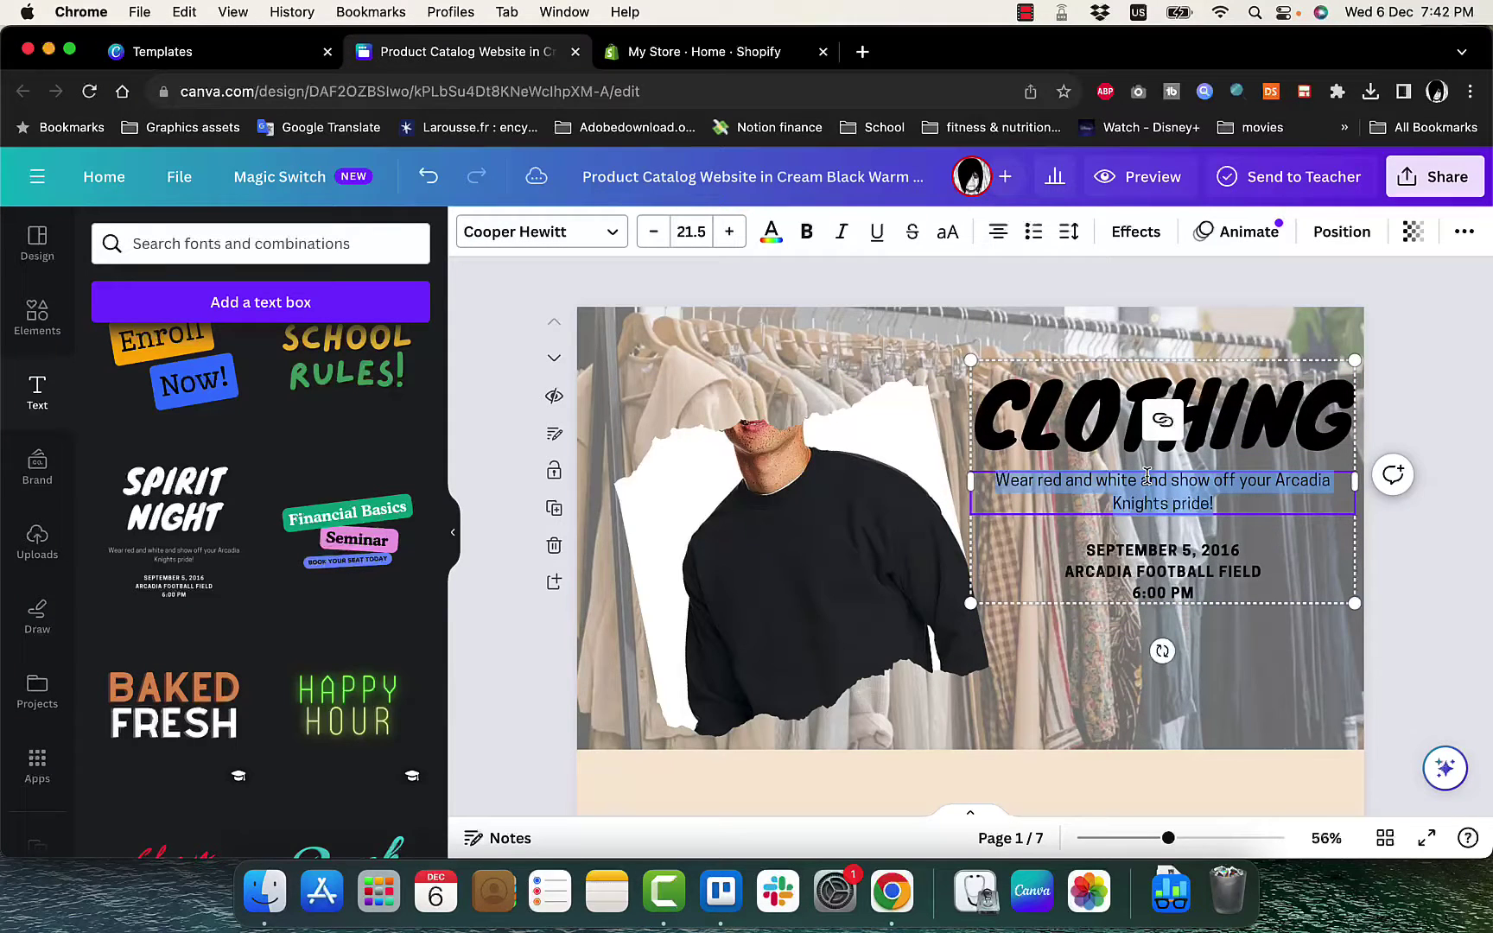
text(best deals)
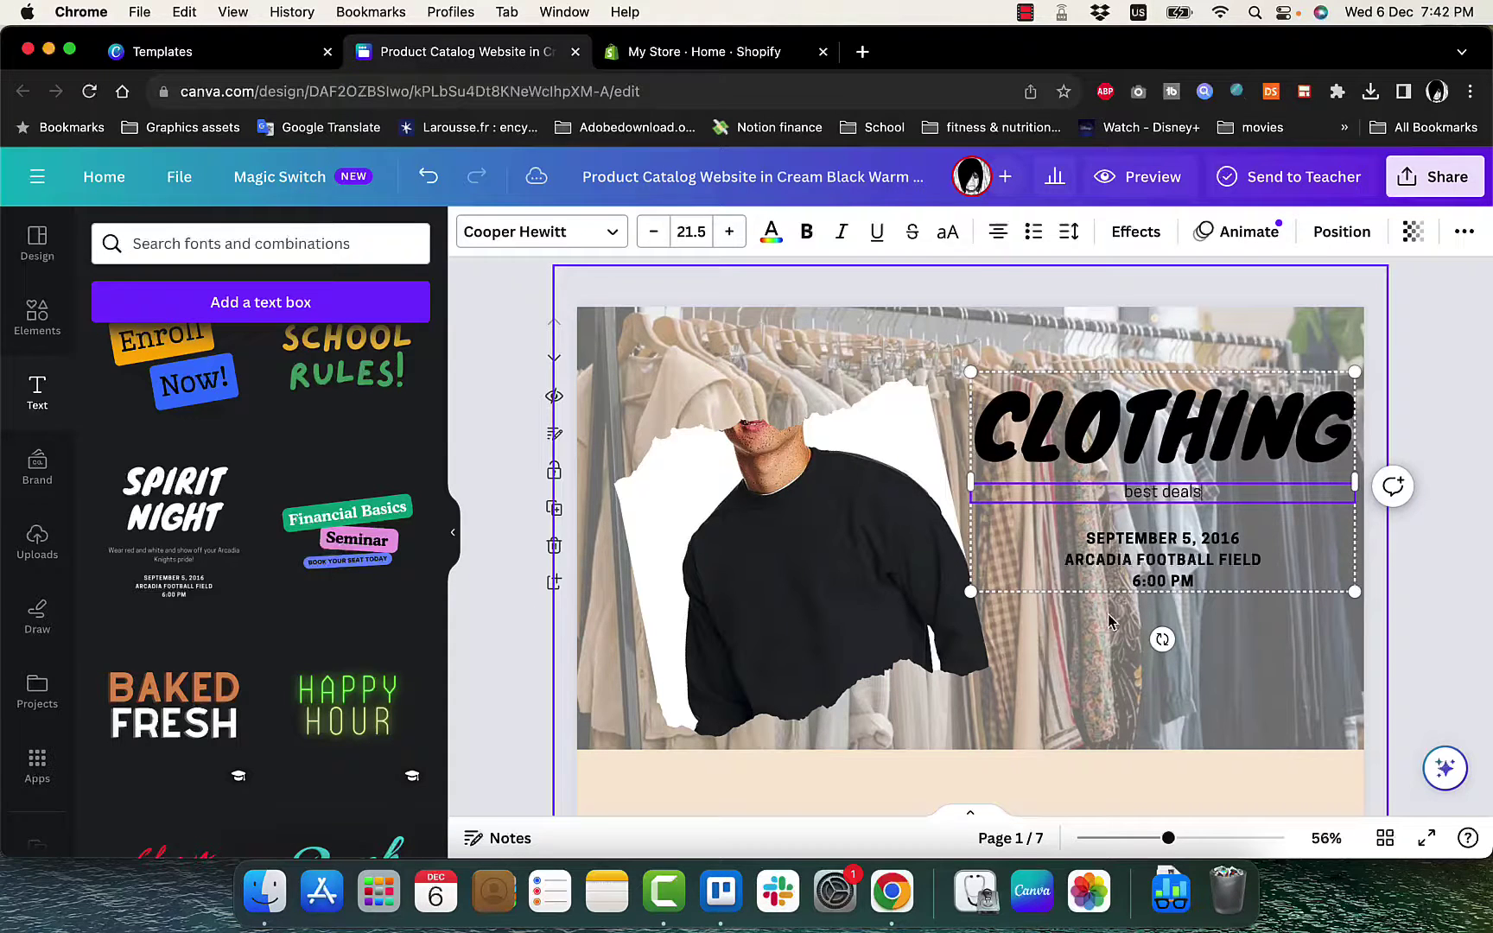
click(1114, 620)
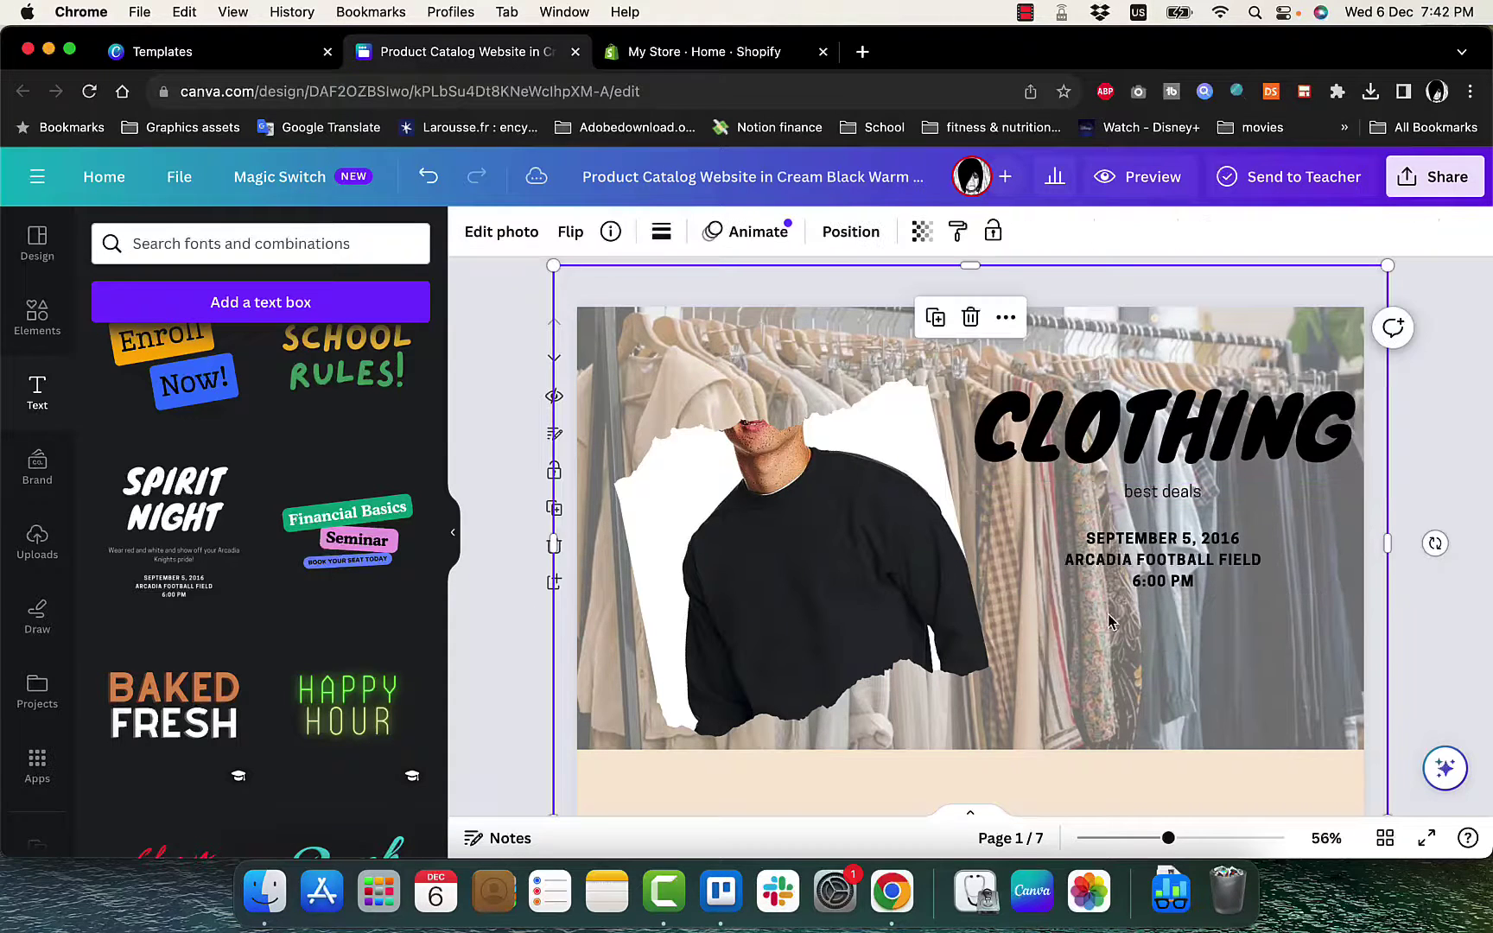
- Remove the date lines and colour the CLOTHING heading maroon
click(1173, 566)
click(1173, 566)
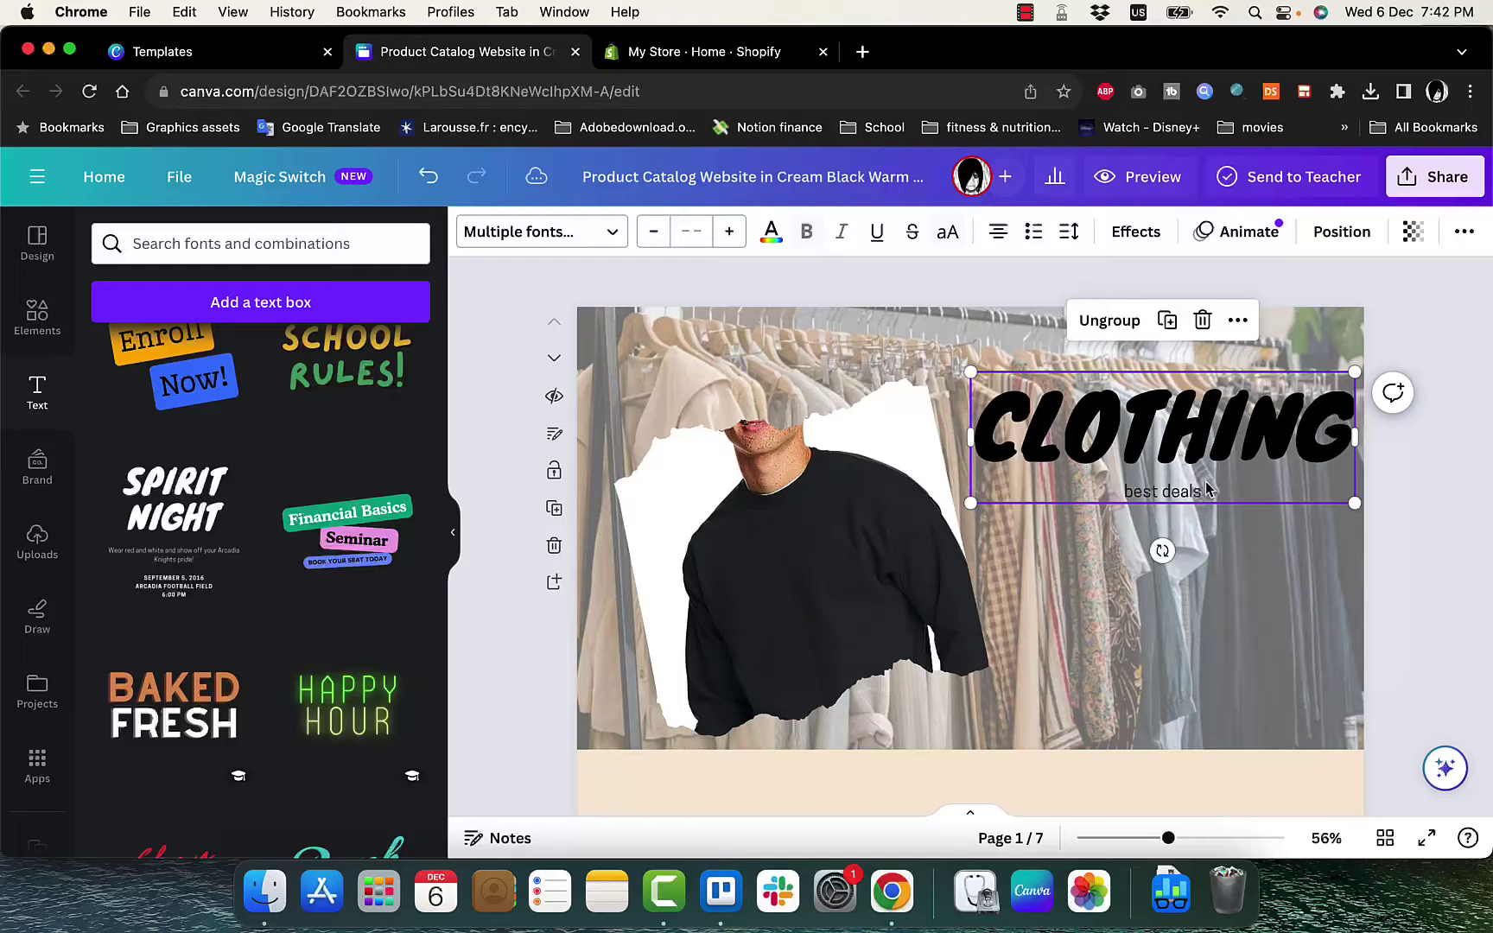
double_click(1177, 454)
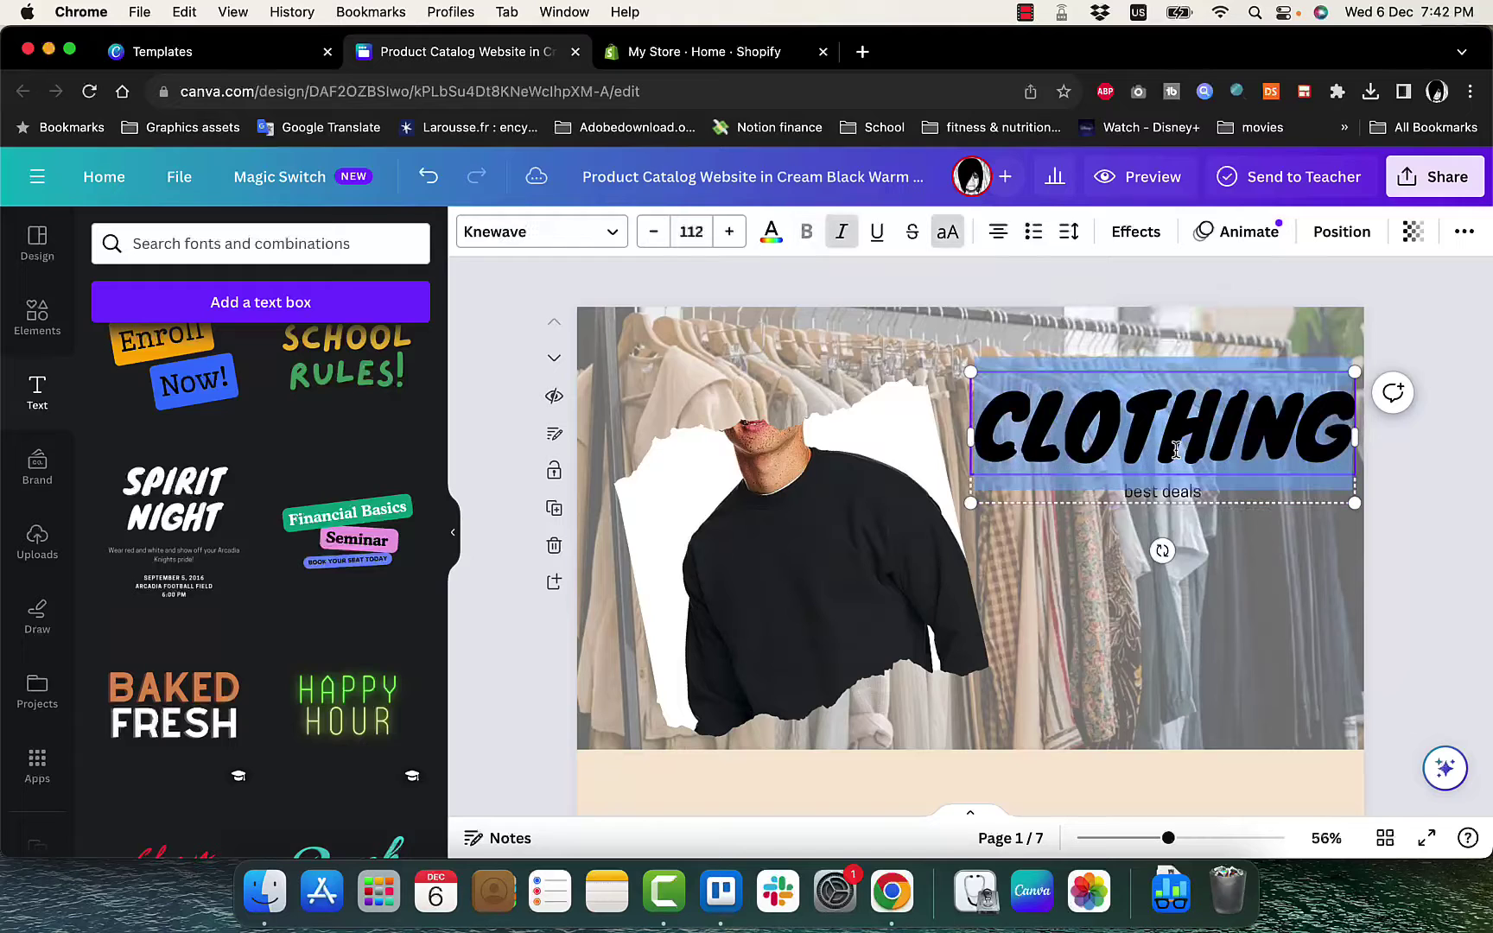
click(772, 233)
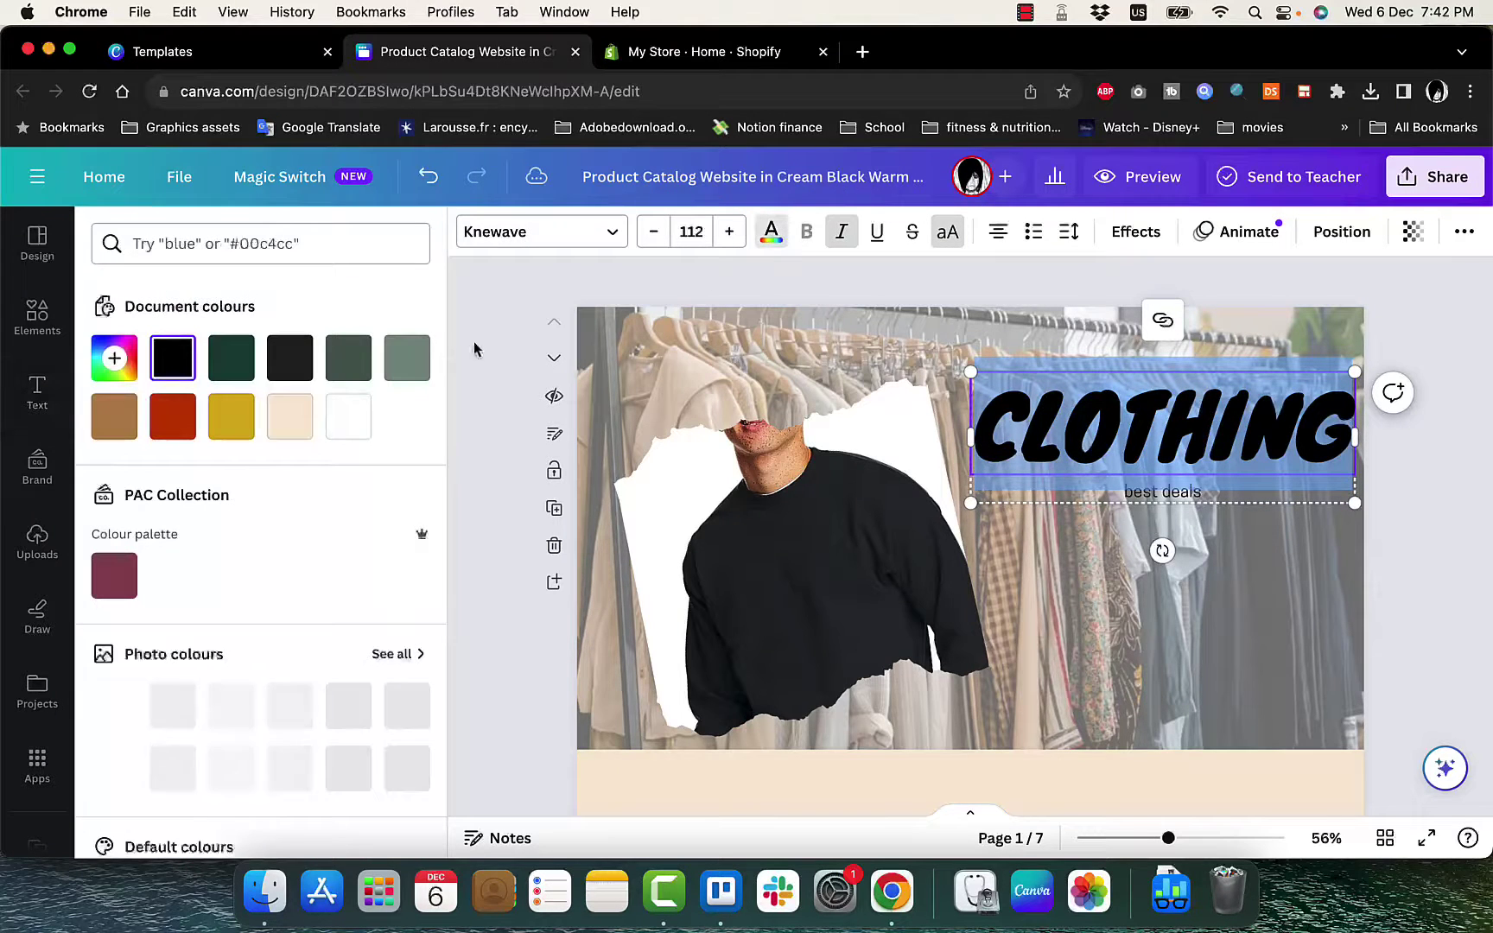
click(229, 418)
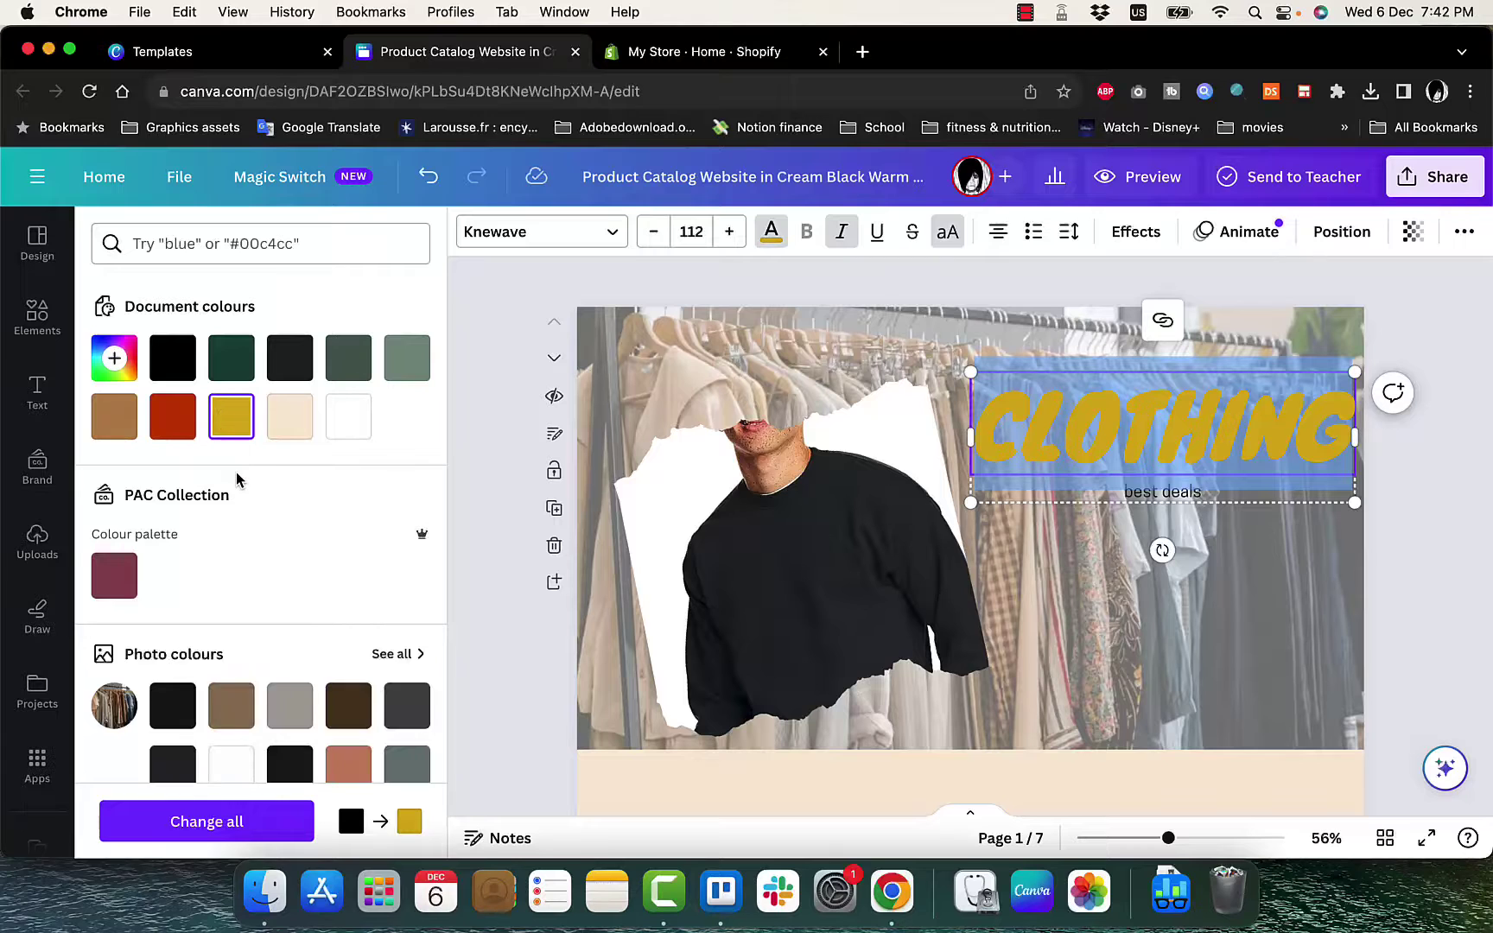
click(110, 587)
click(1089, 508)
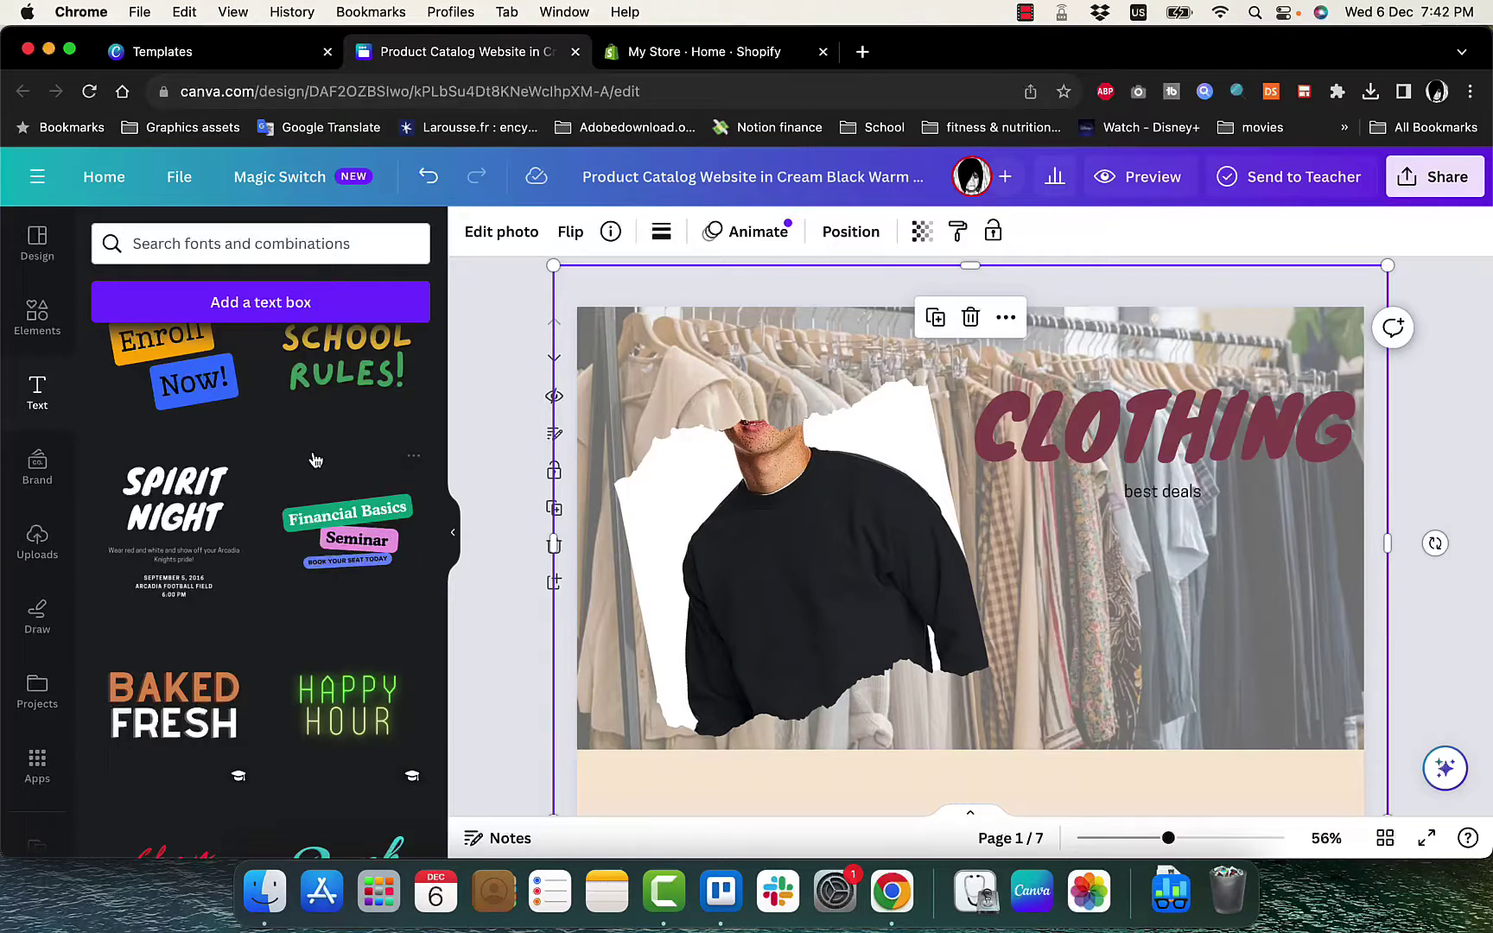
scroll(346, 447, up, 6)
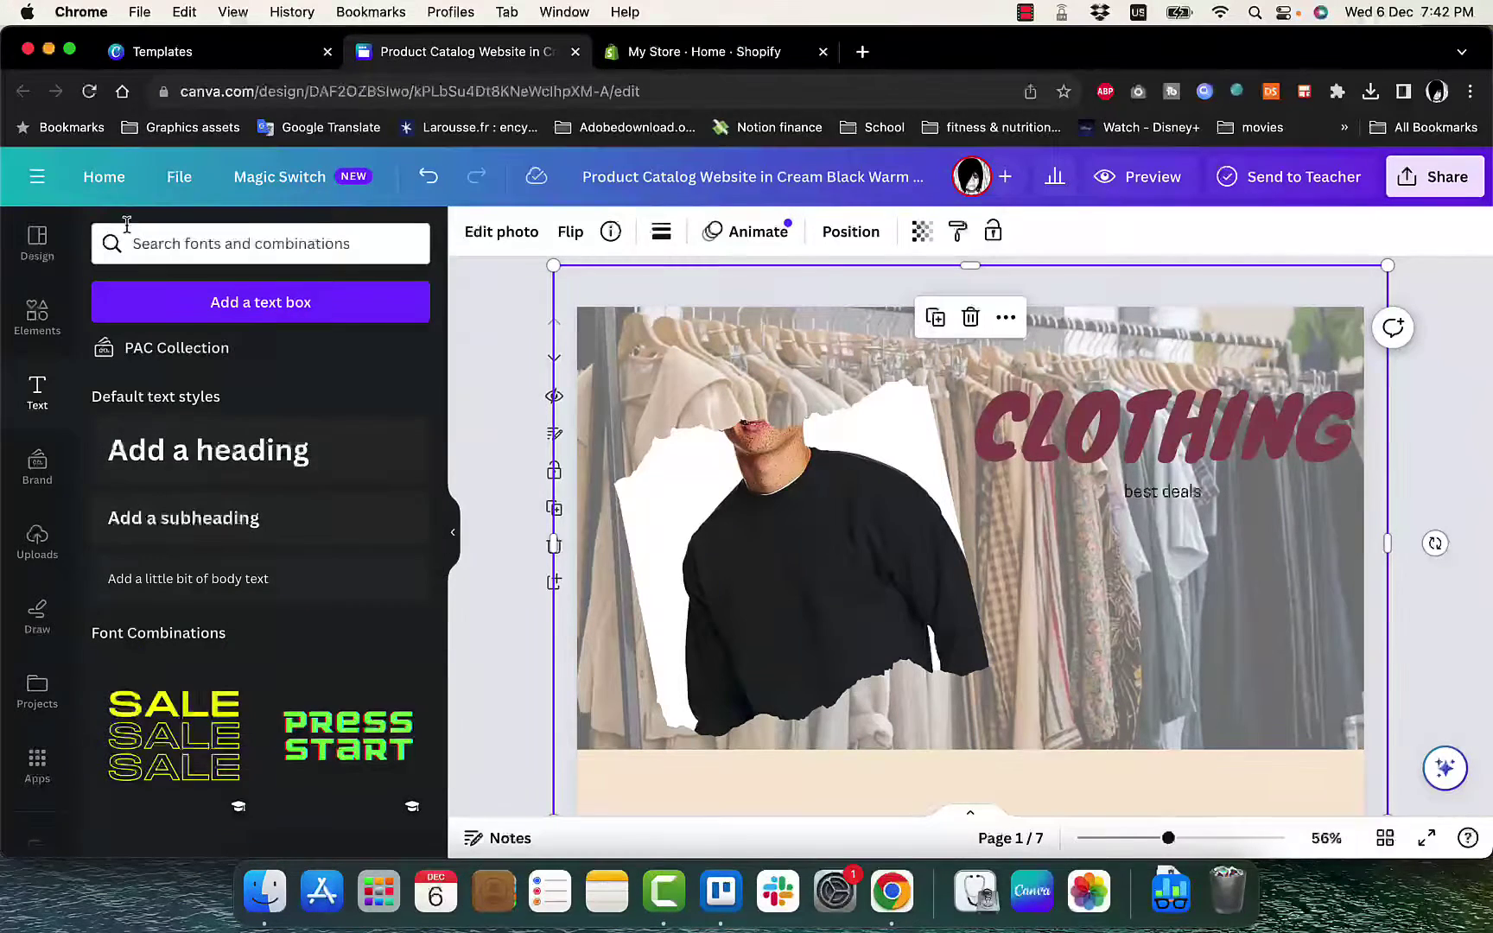
- Search Elements graphics for 'buy now' and place the red BUY NOW cart graphic under the heading
click(37, 318)
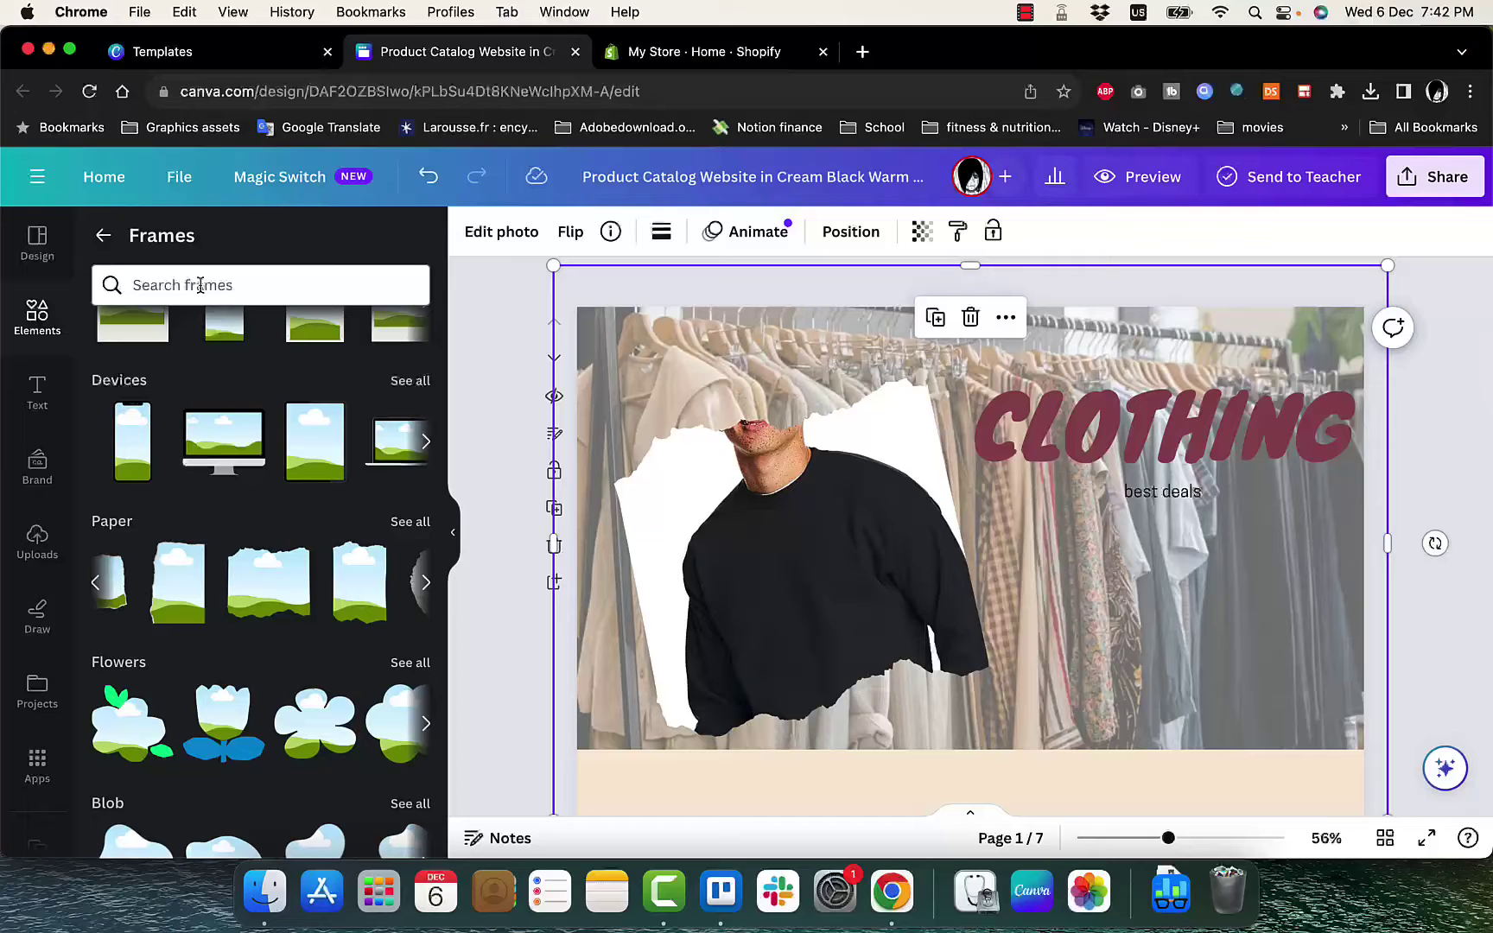
click(107, 236)
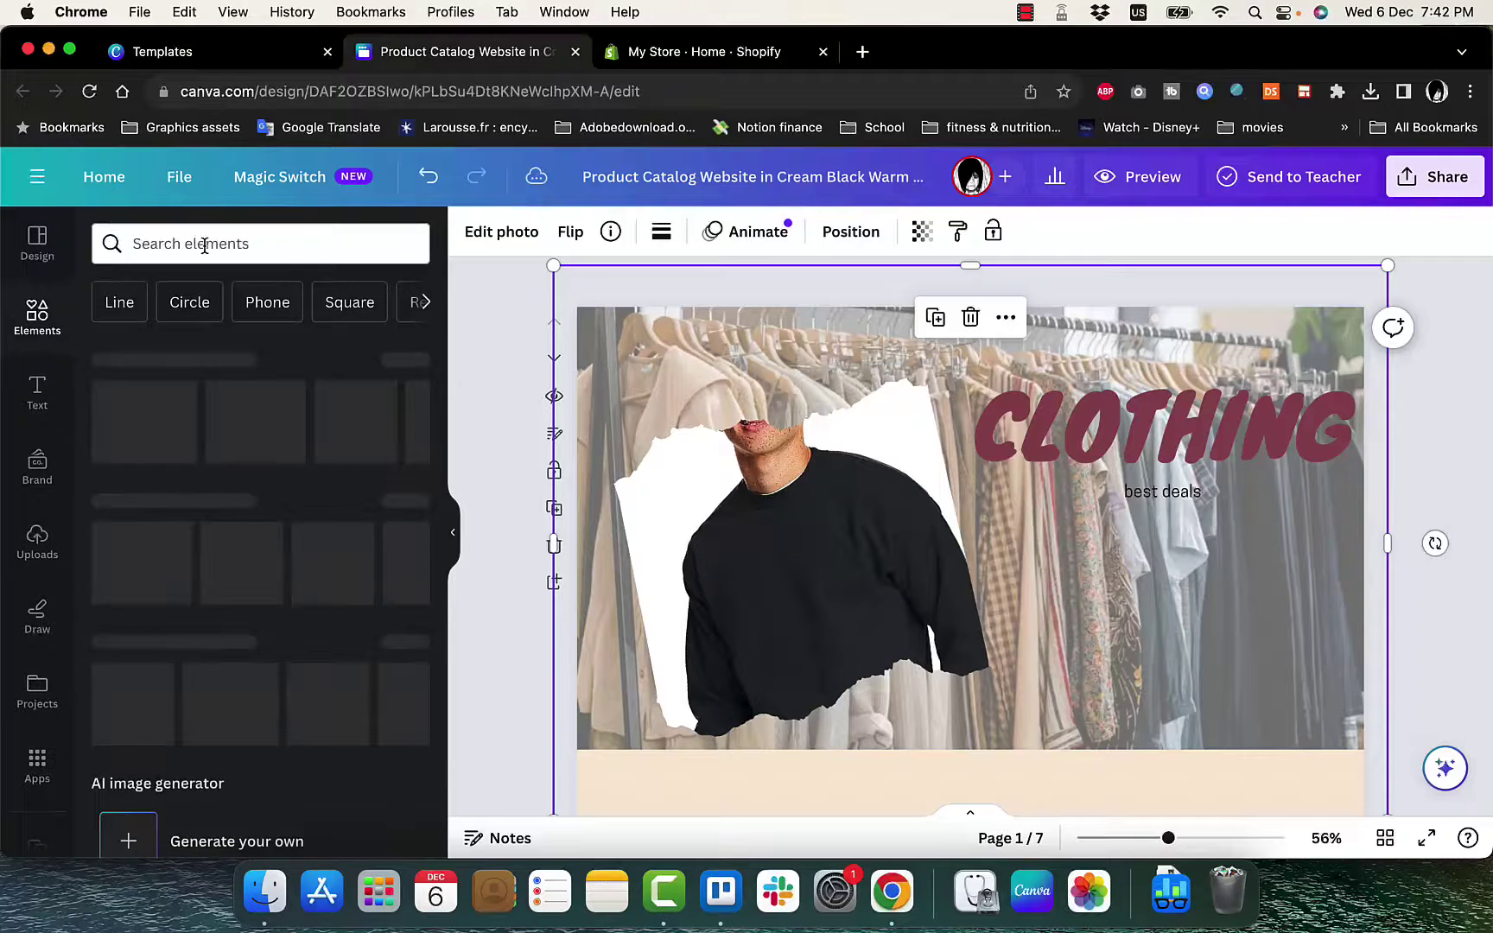
click(204, 245)
text(b)
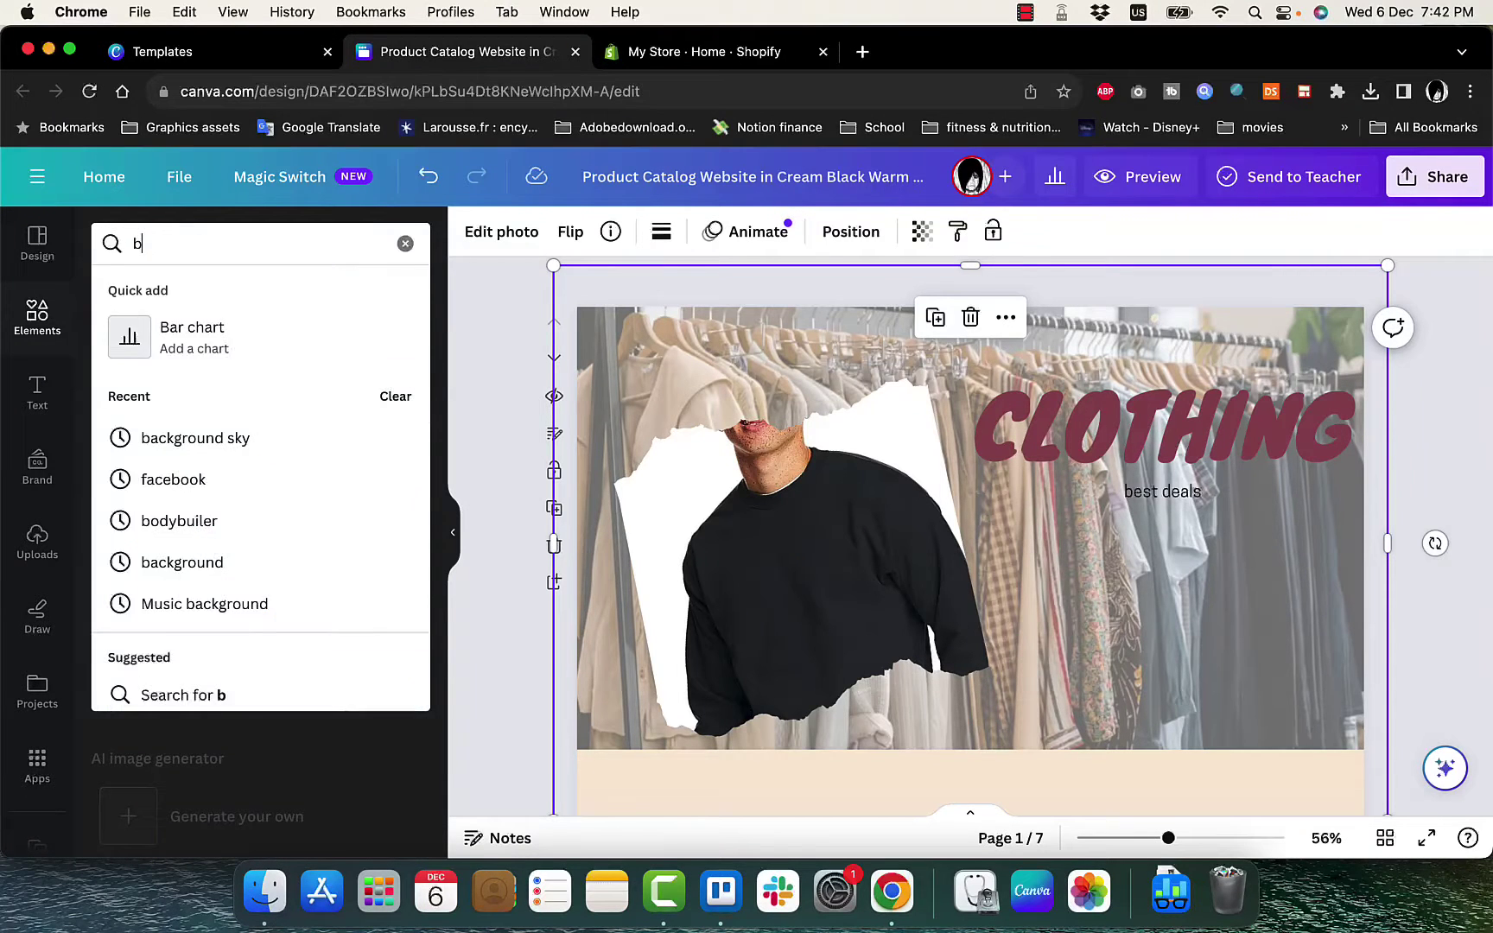
text(uy now)
key(Return)
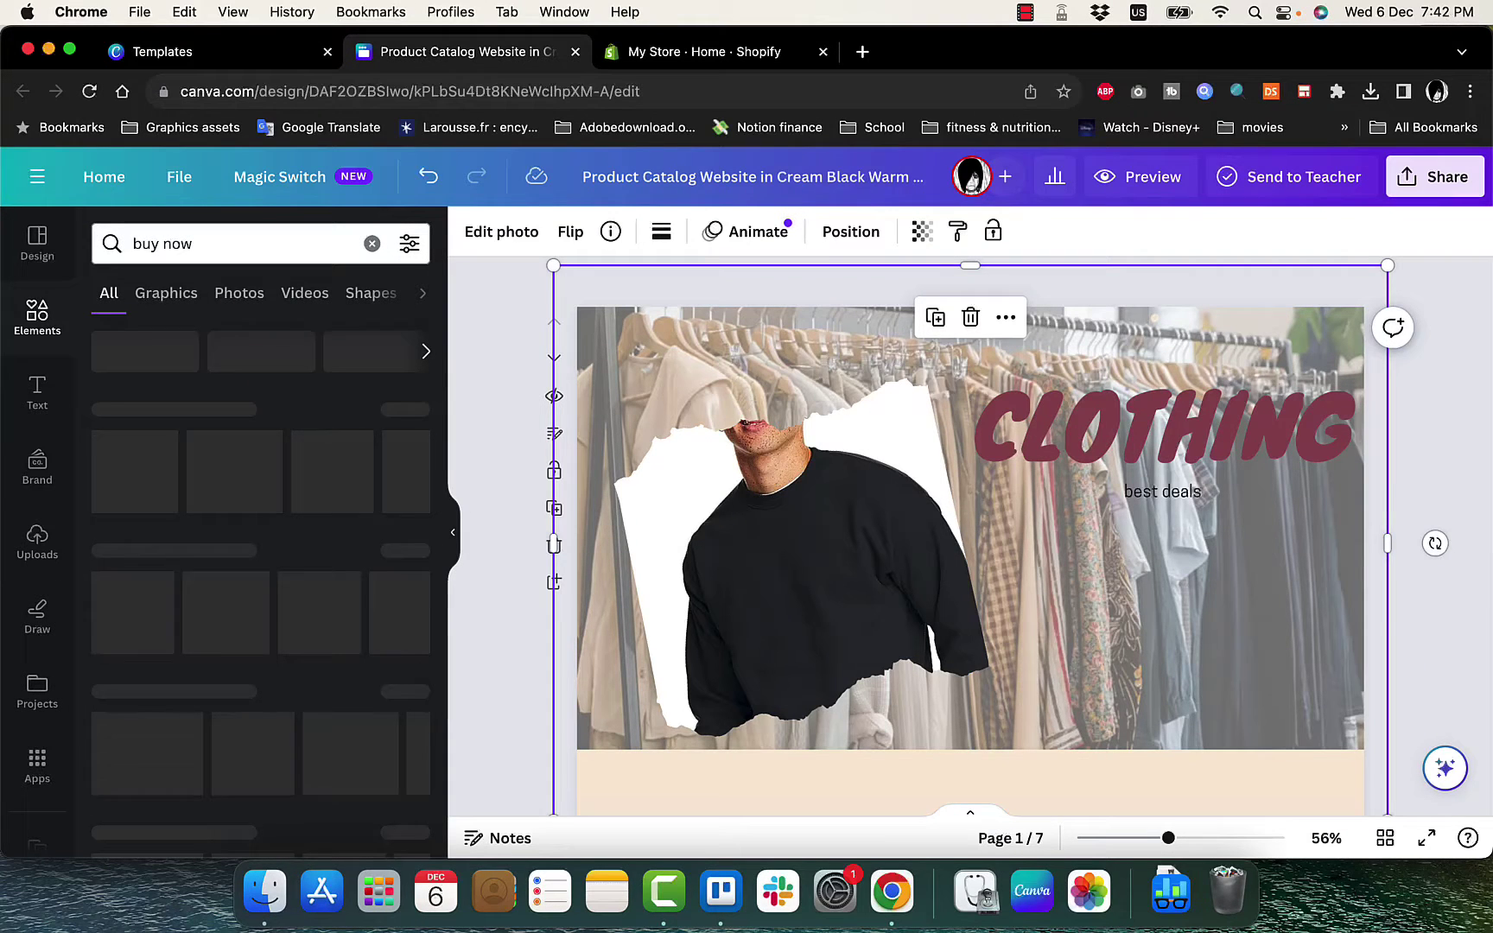
click(403, 412)
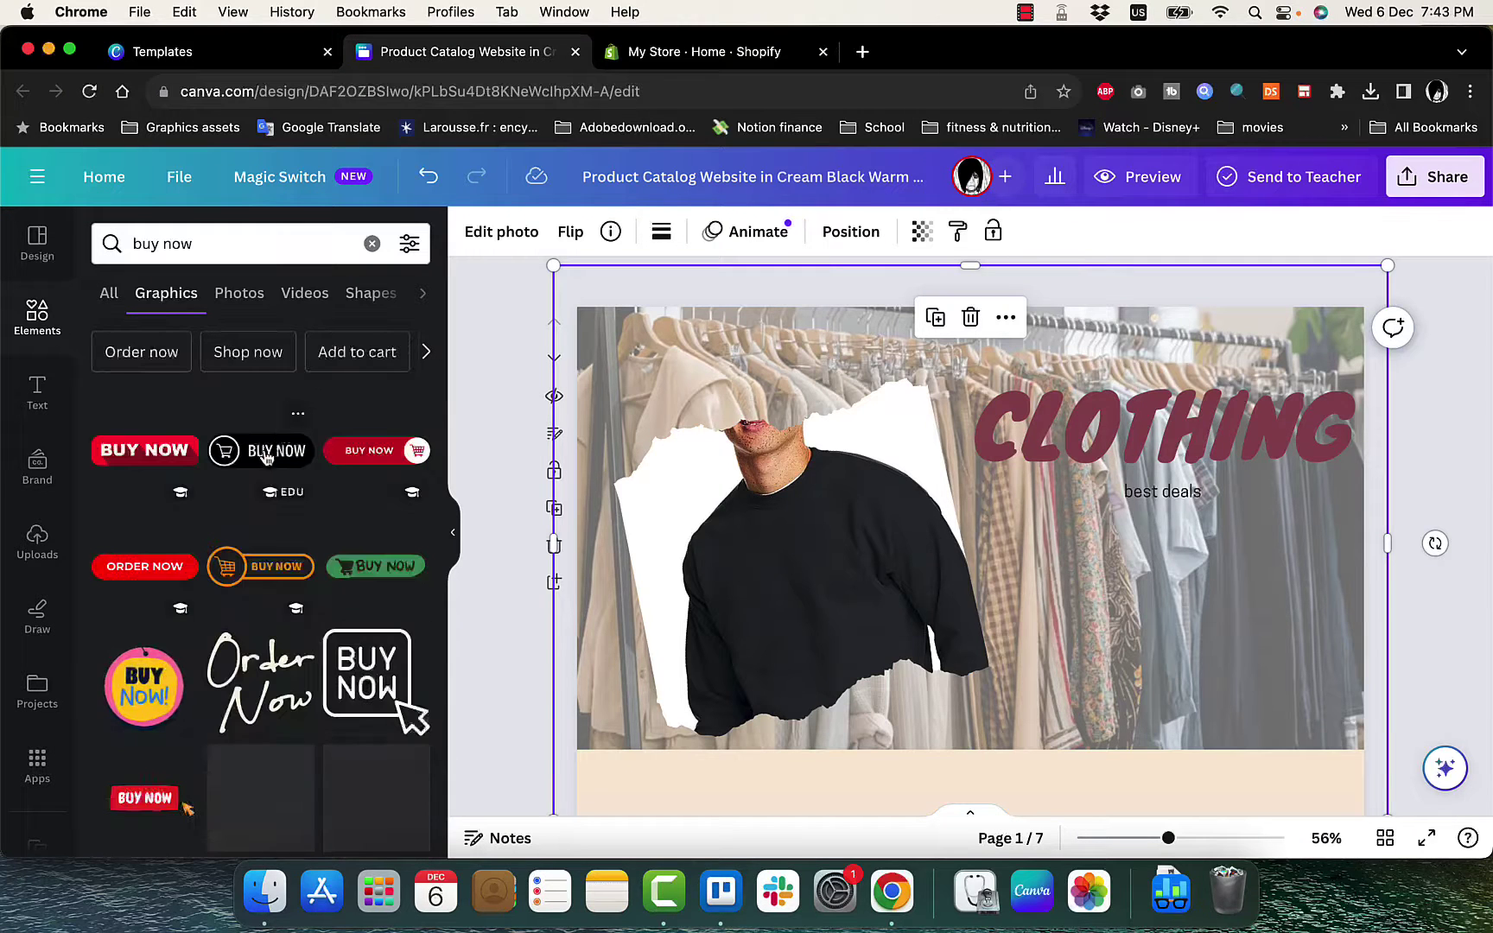
drag(377, 450, 1109, 623)
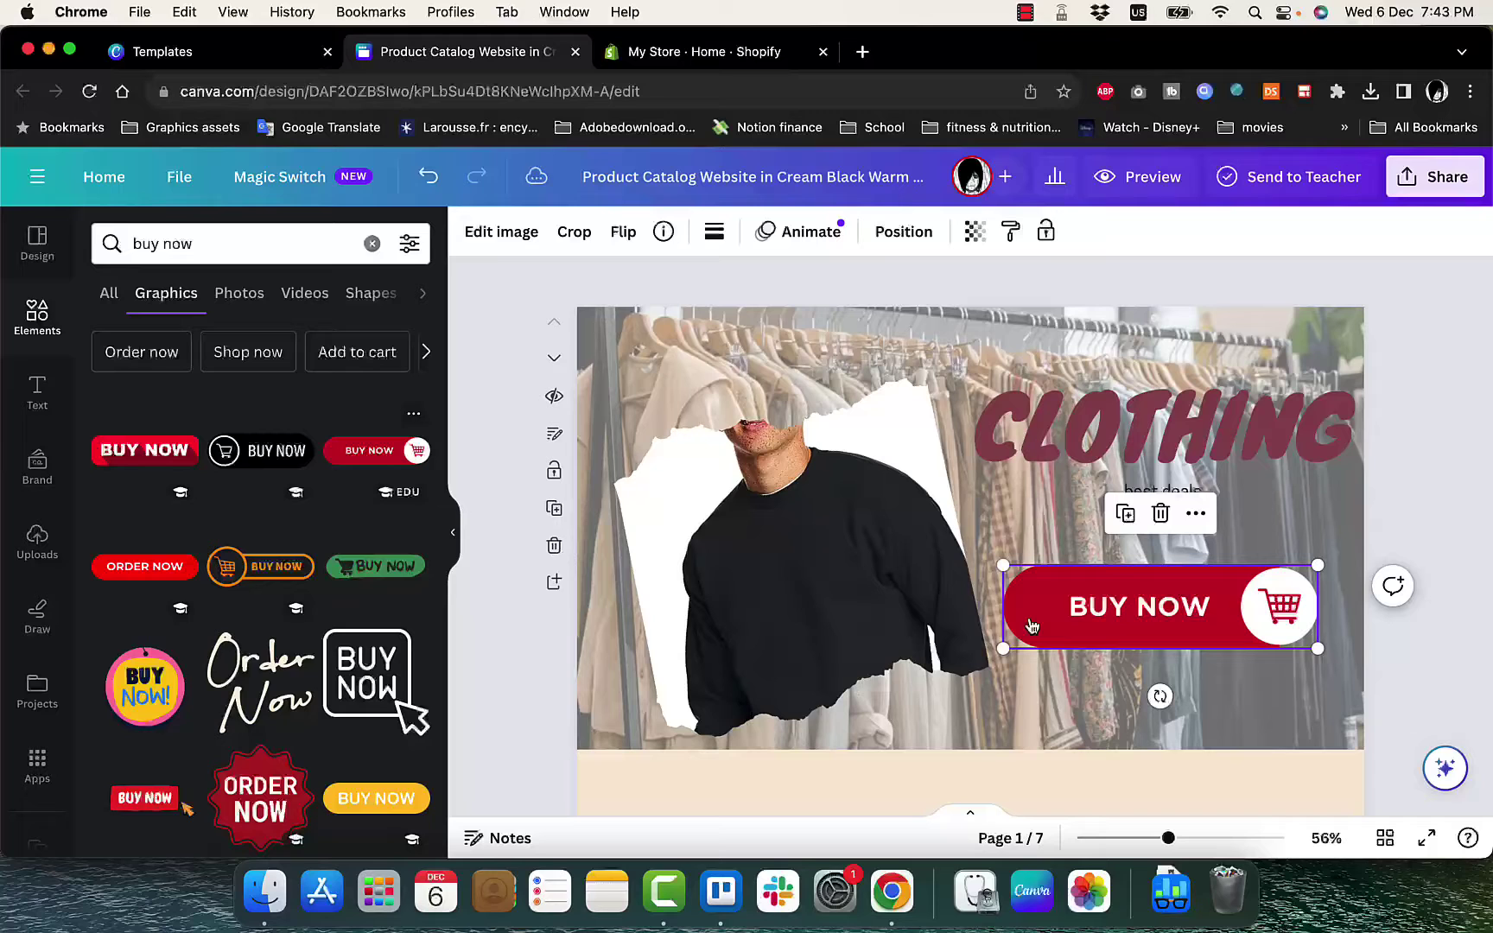
click(1076, 683)
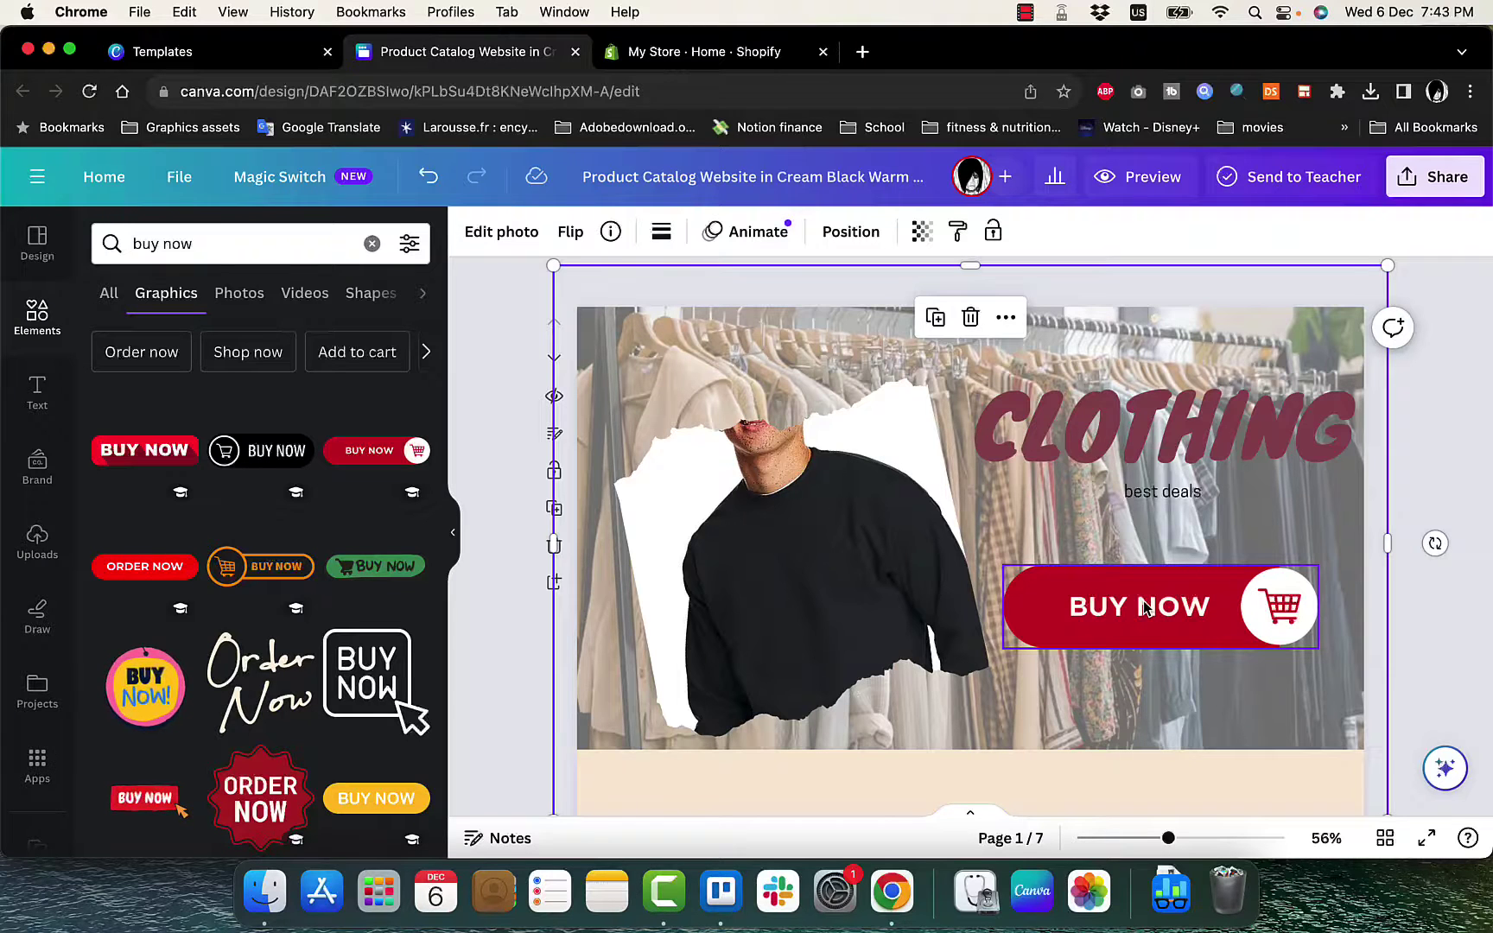
- Open the live Shopify storefront's Products page (/collections/all) and select its URL
click(699, 66)
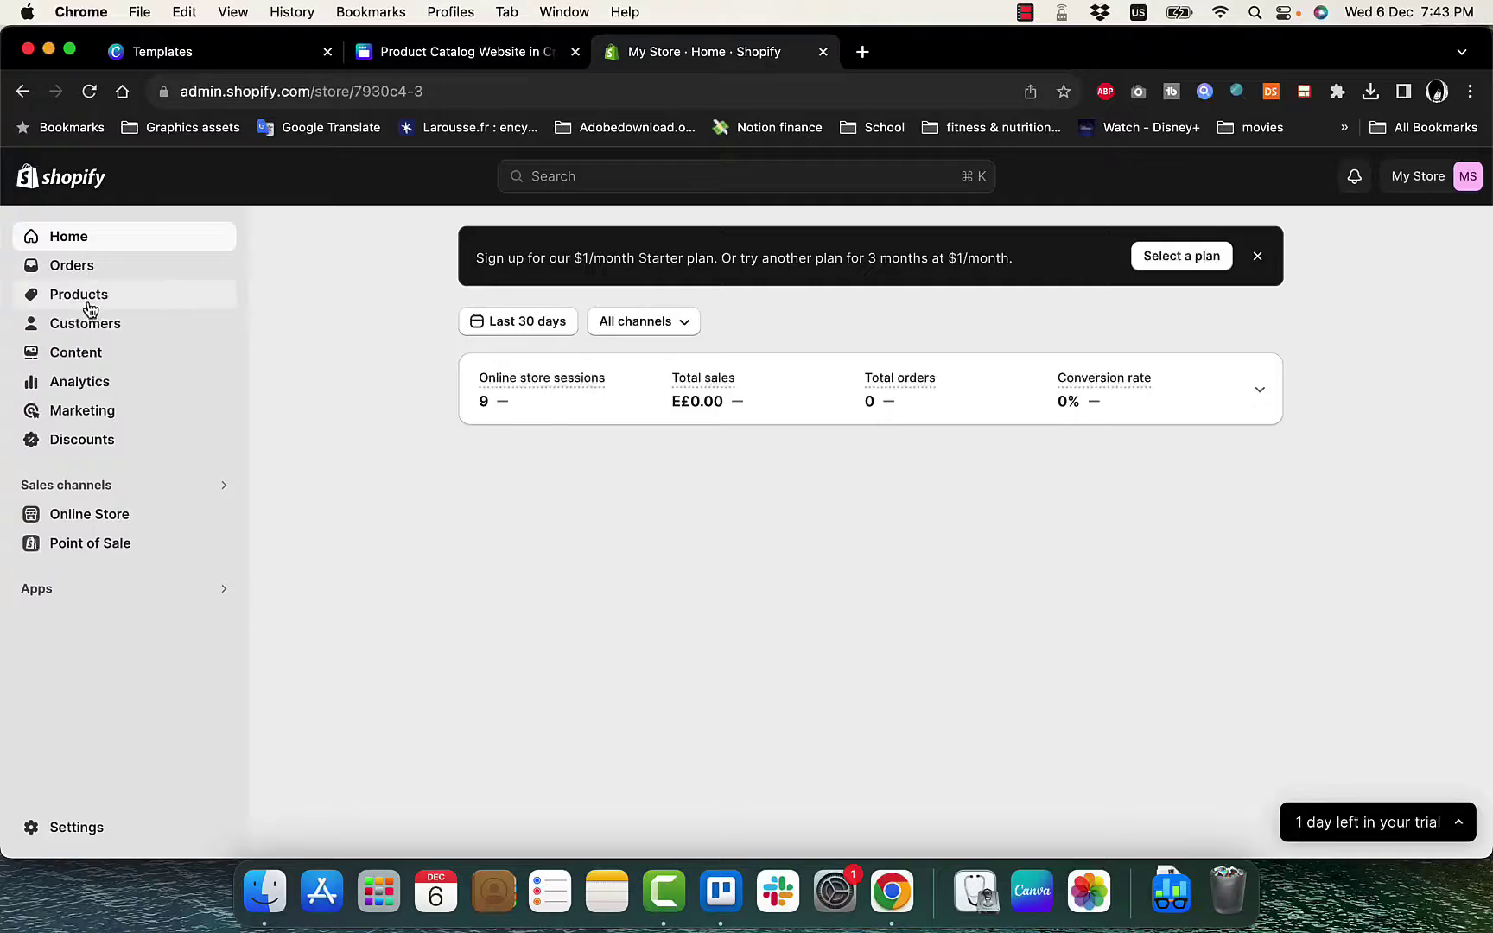
click(82, 517)
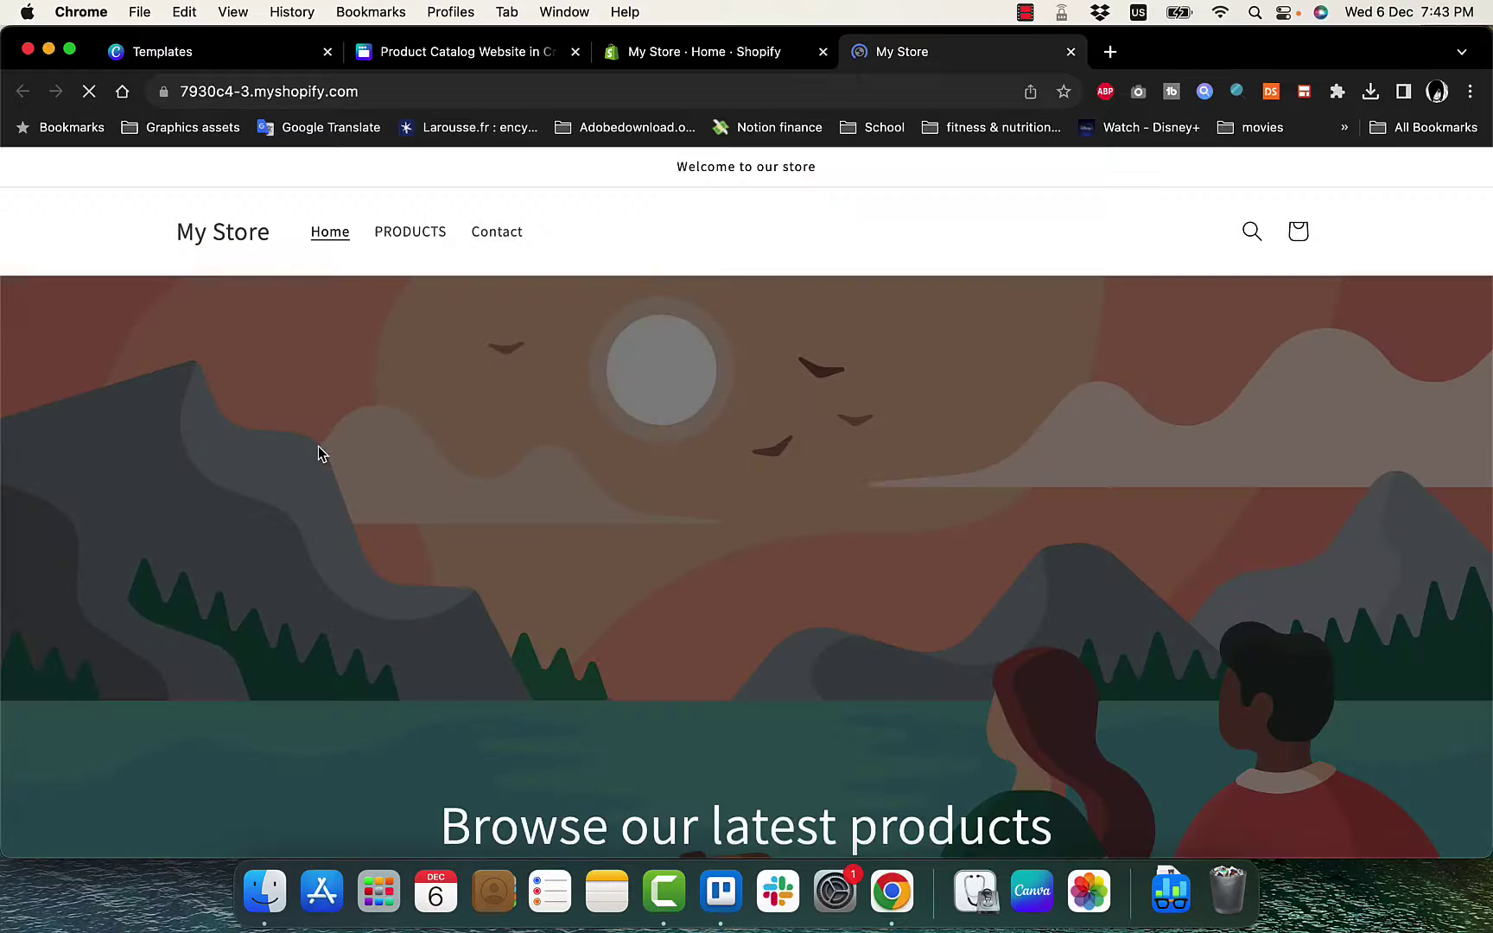
click(411, 244)
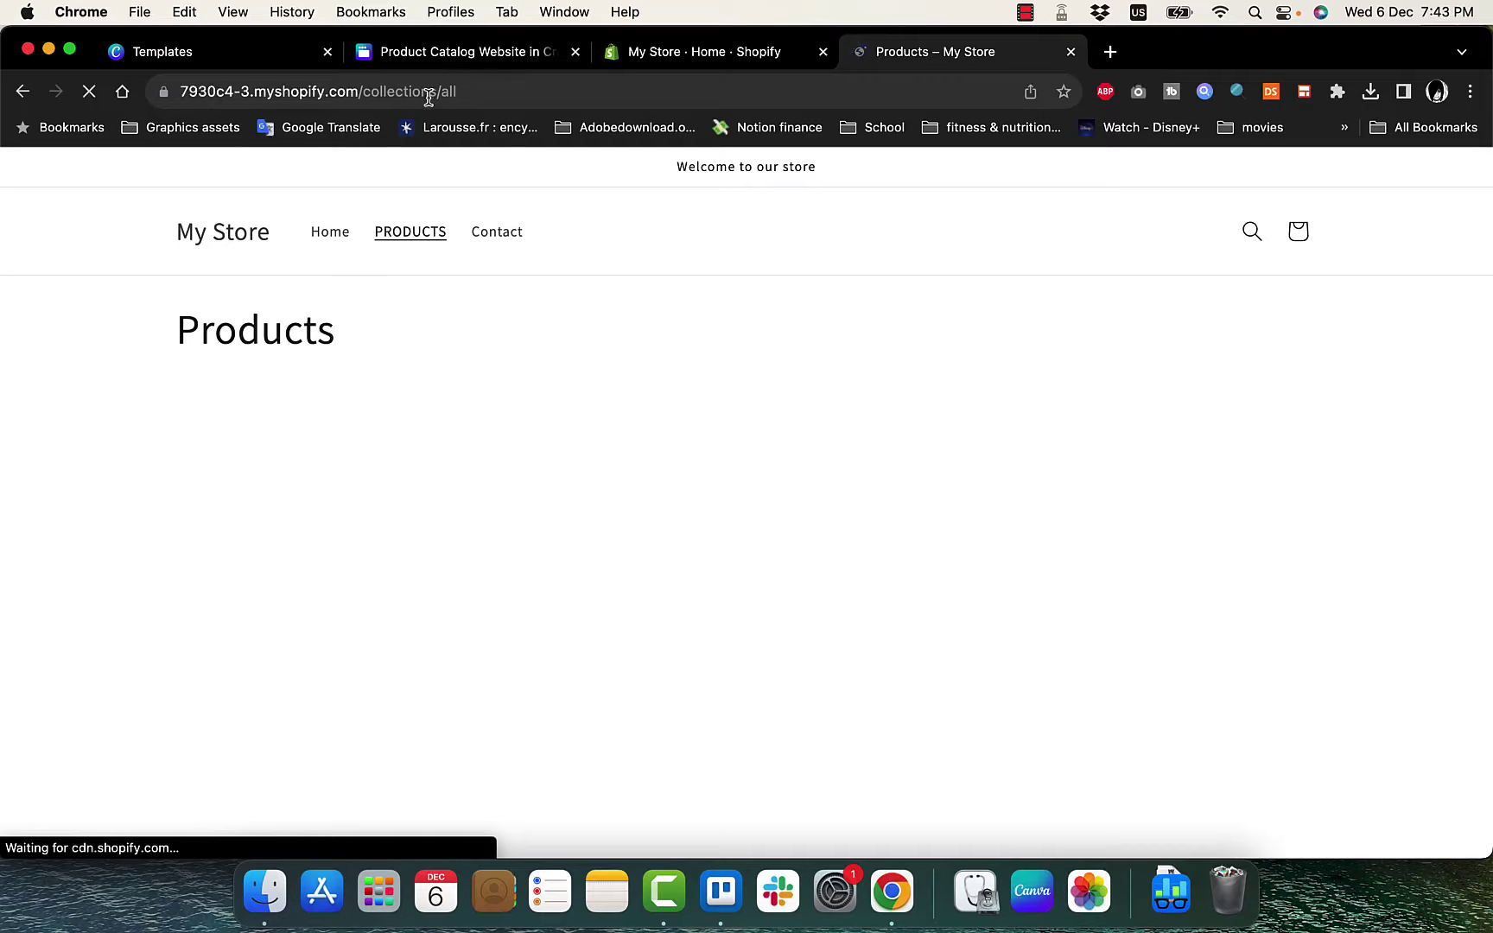
click(411, 90)
key(super+c)
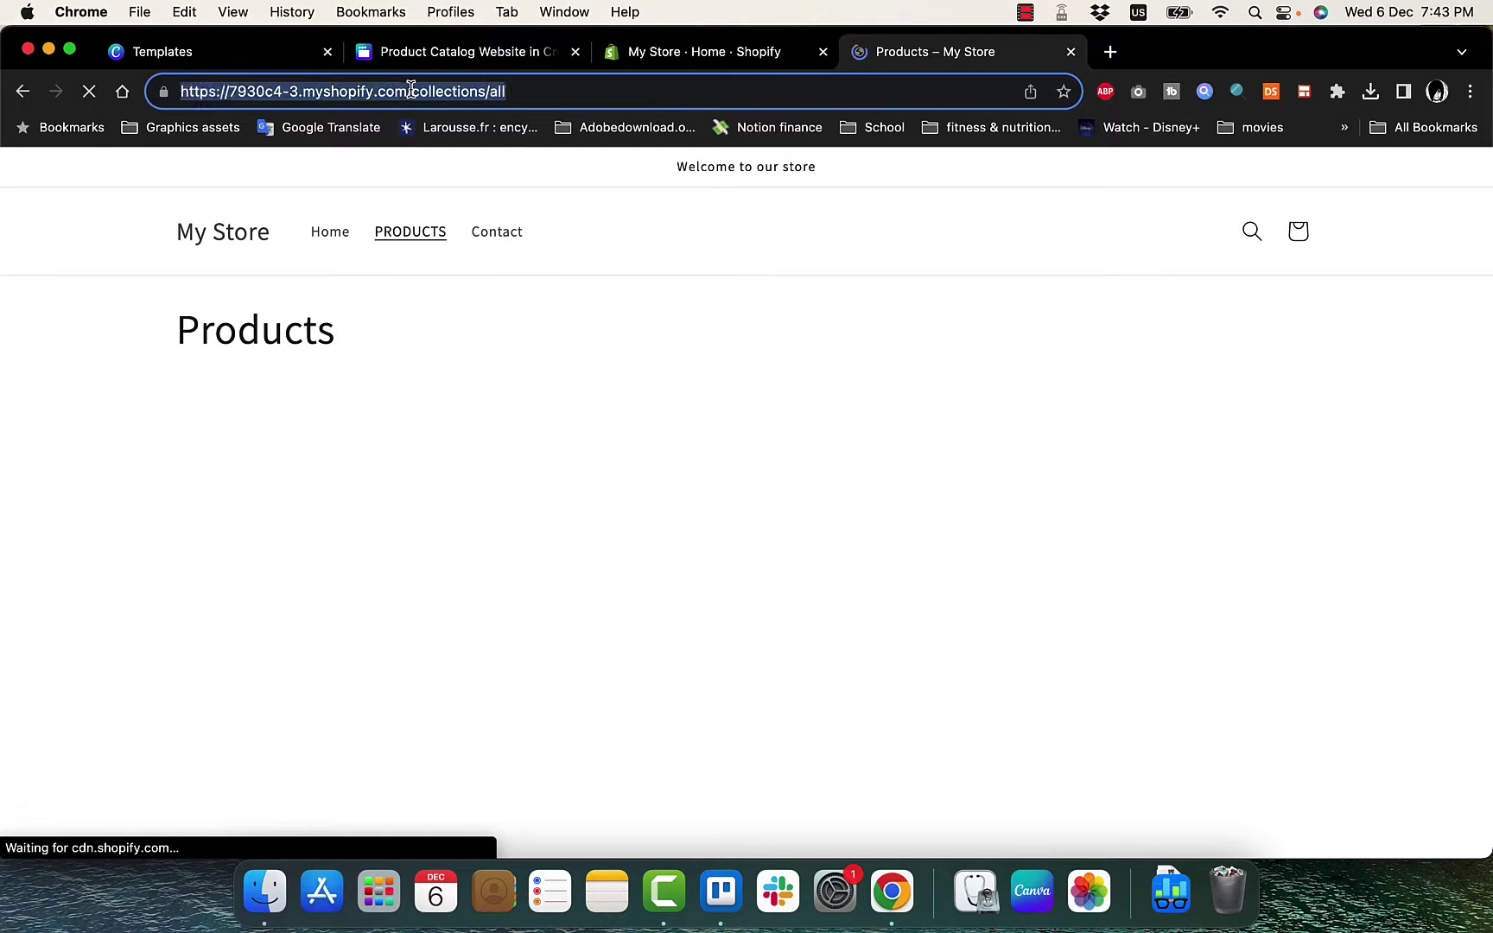
- Link the banner's BUY NOW graphic to the pasted Shopify /collections/all page
click(489, 39)
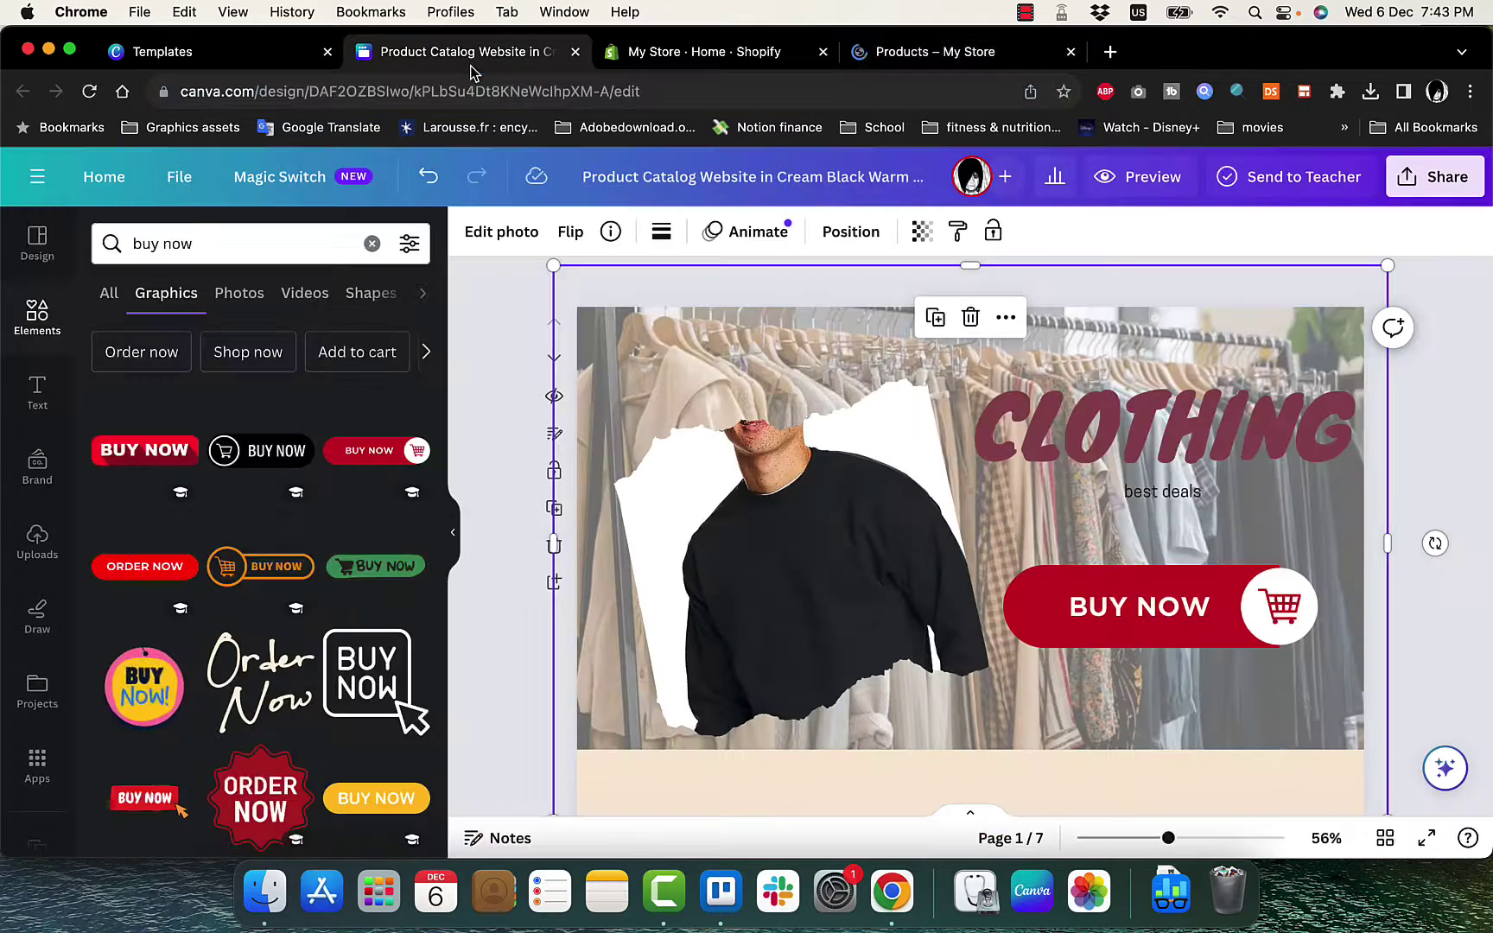
click(1170, 611)
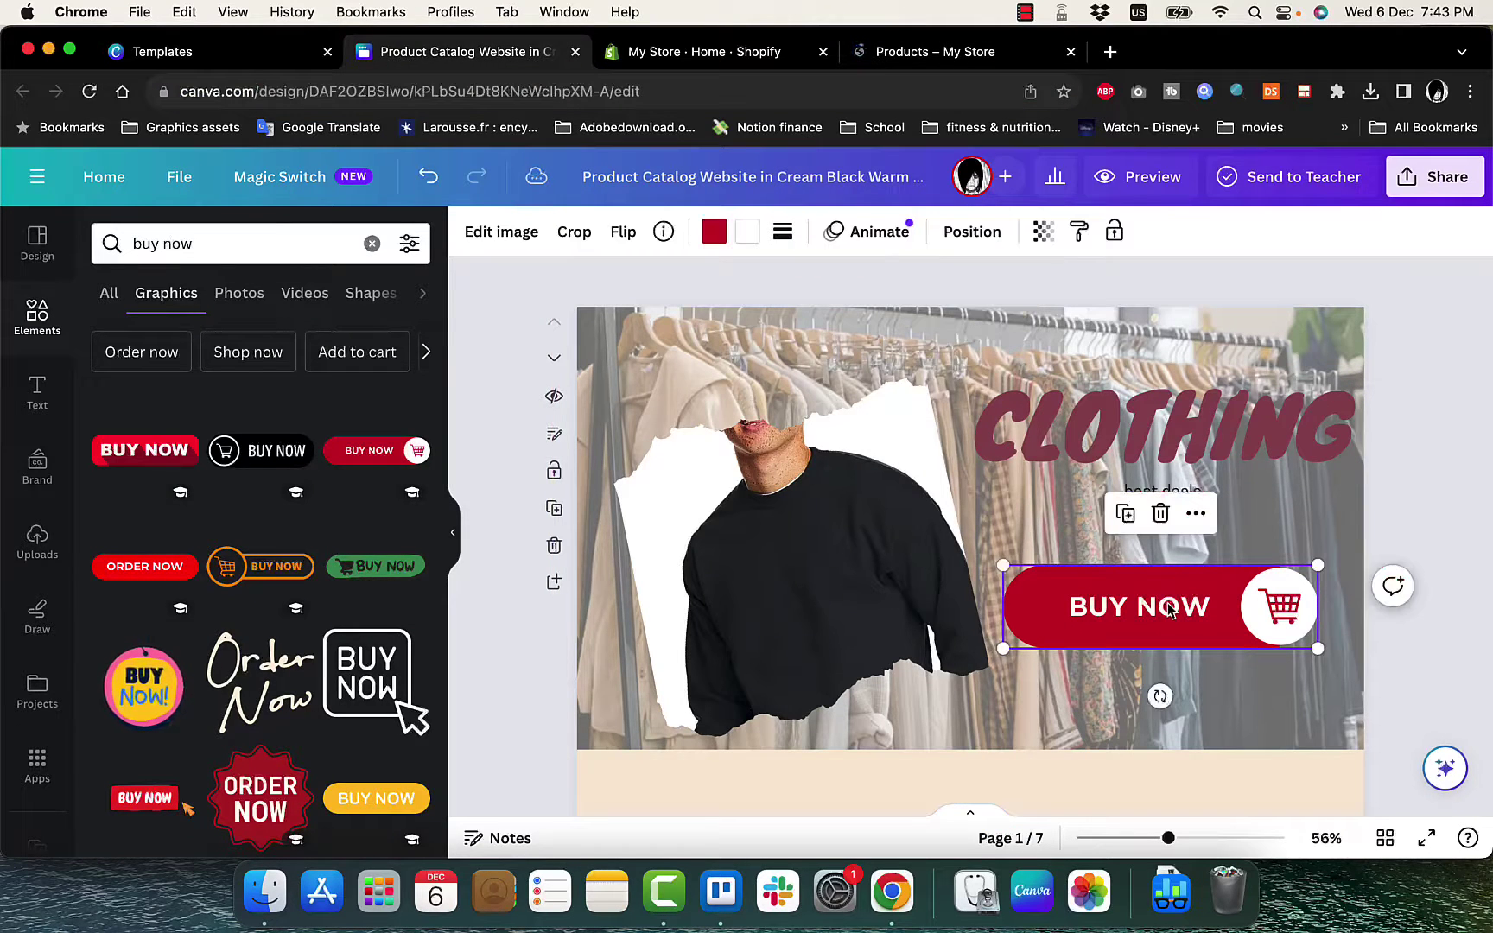
click(1196, 514)
mouse_move(1209, 533)
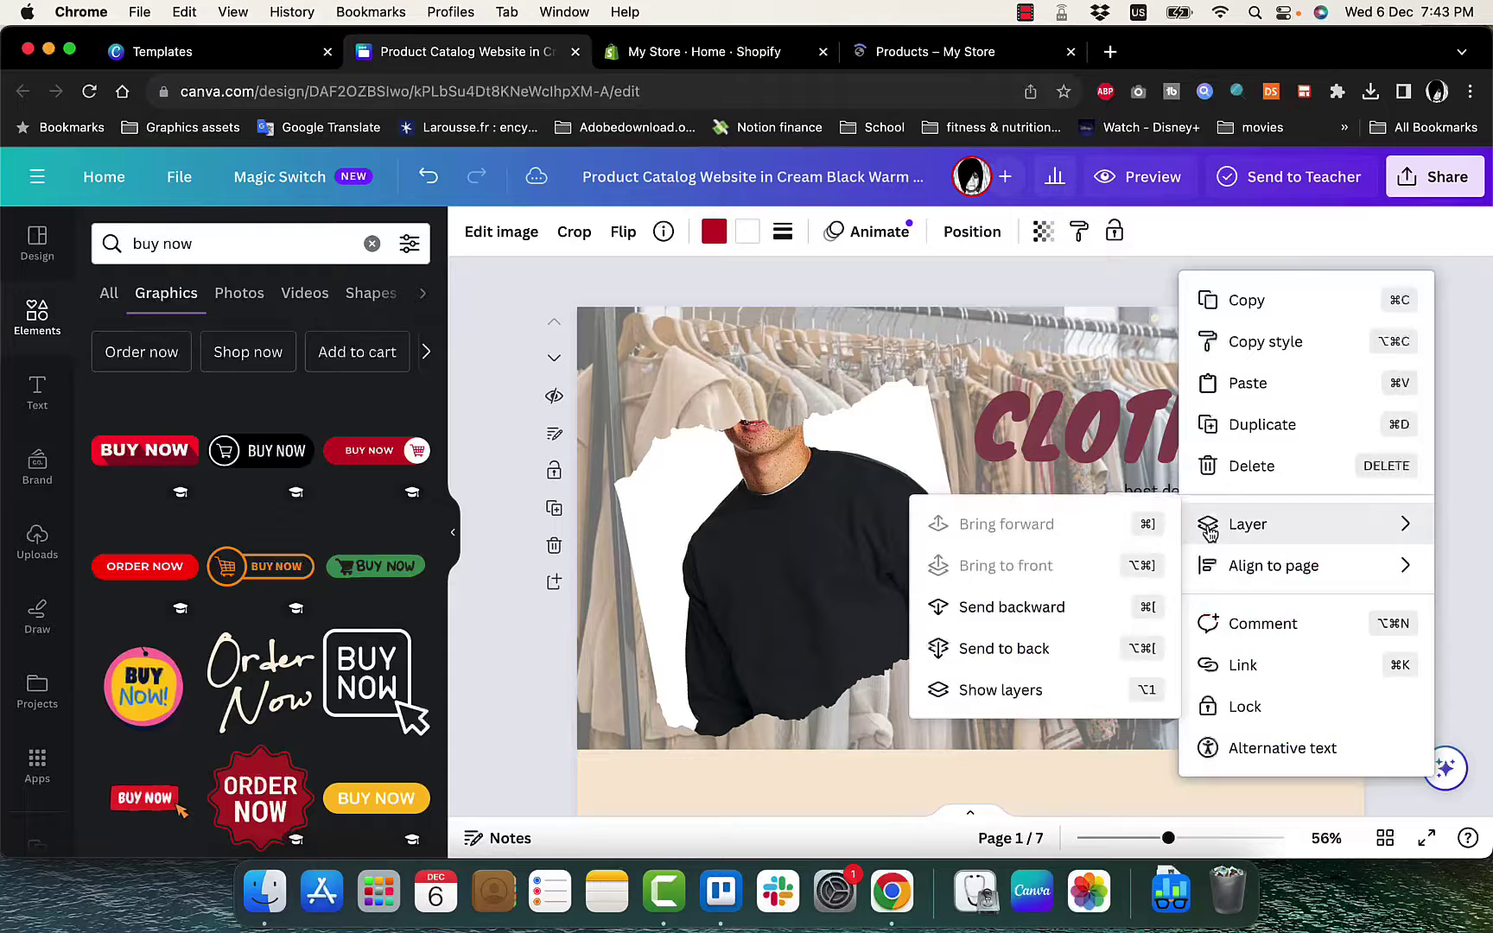
click(1257, 666)
click(1228, 613)
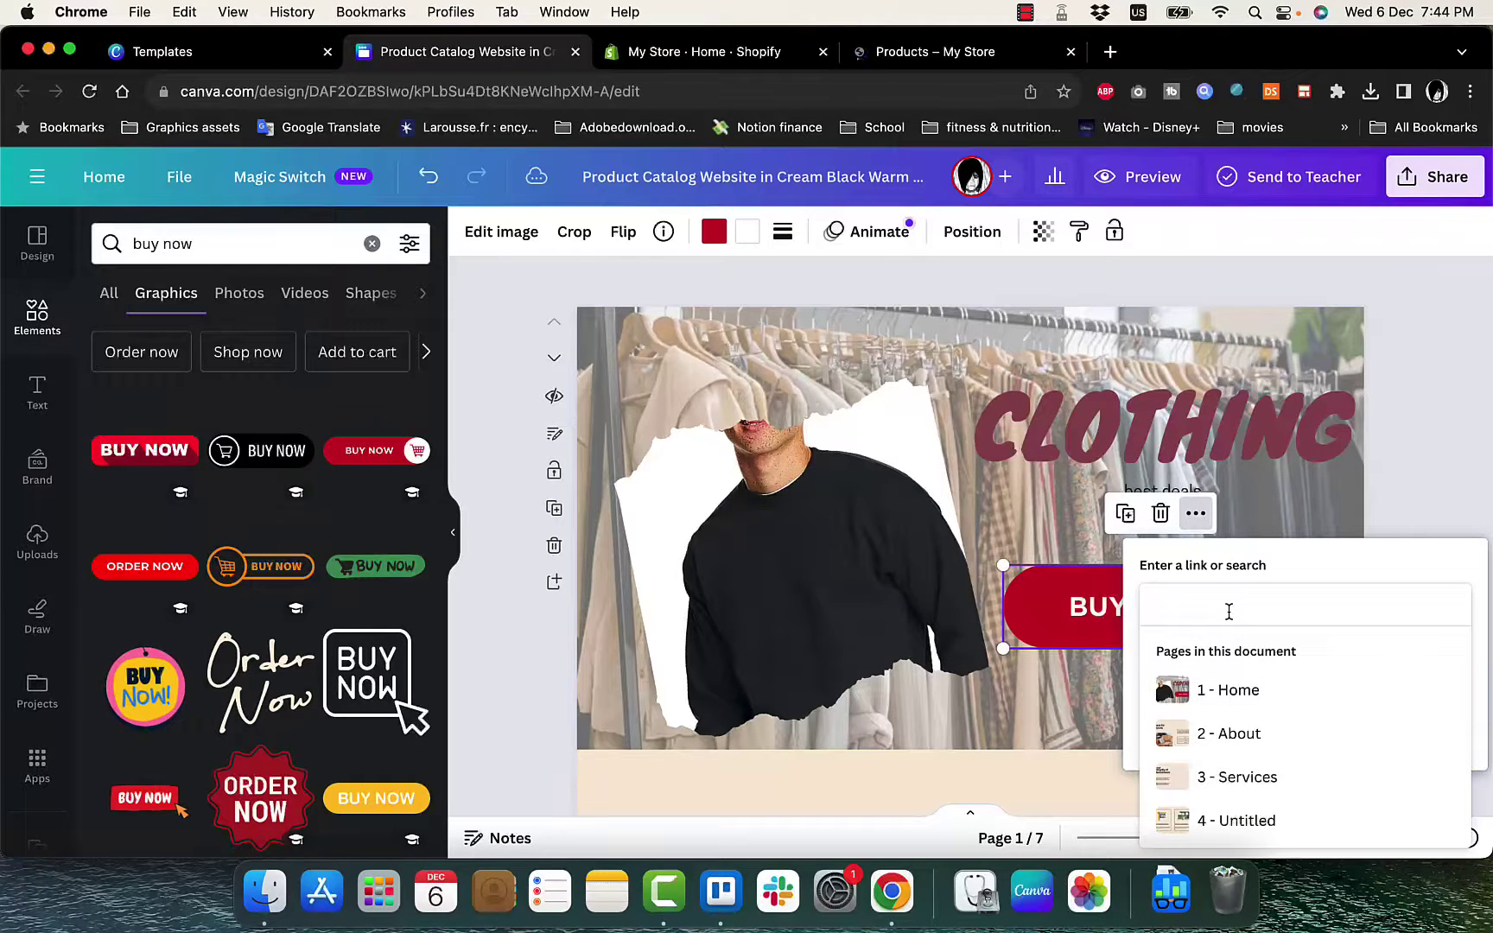
key(super+v)
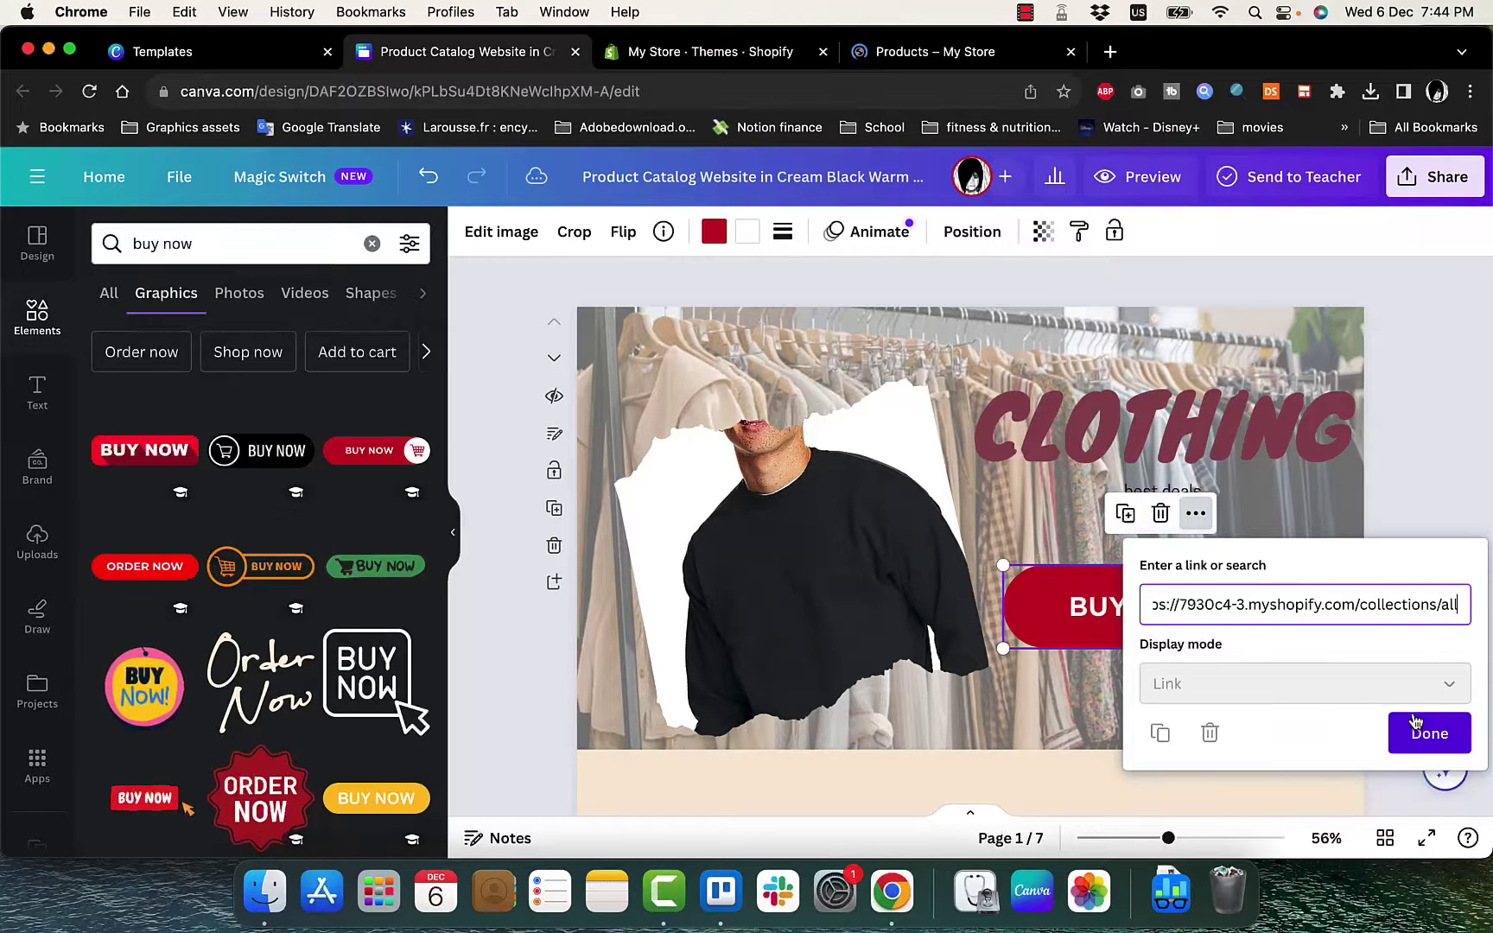
click(1421, 740)
click(1424, 744)
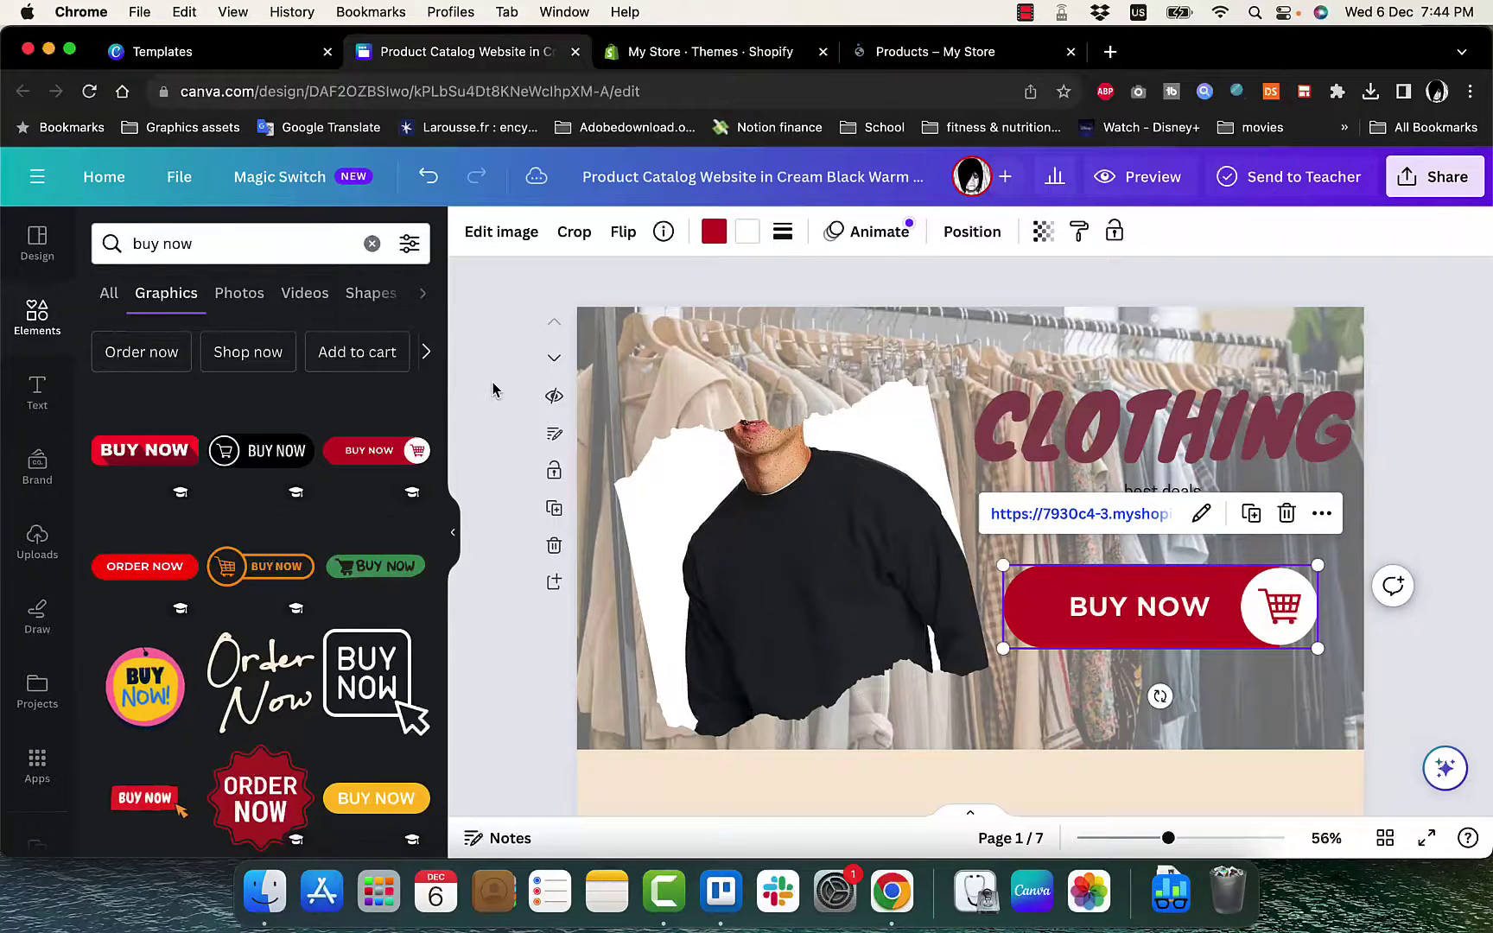
- Swap page 2's sofa photo for the uploaded black sweater photo, cropped to show his upper body
scroll(497, 386, down, 2)
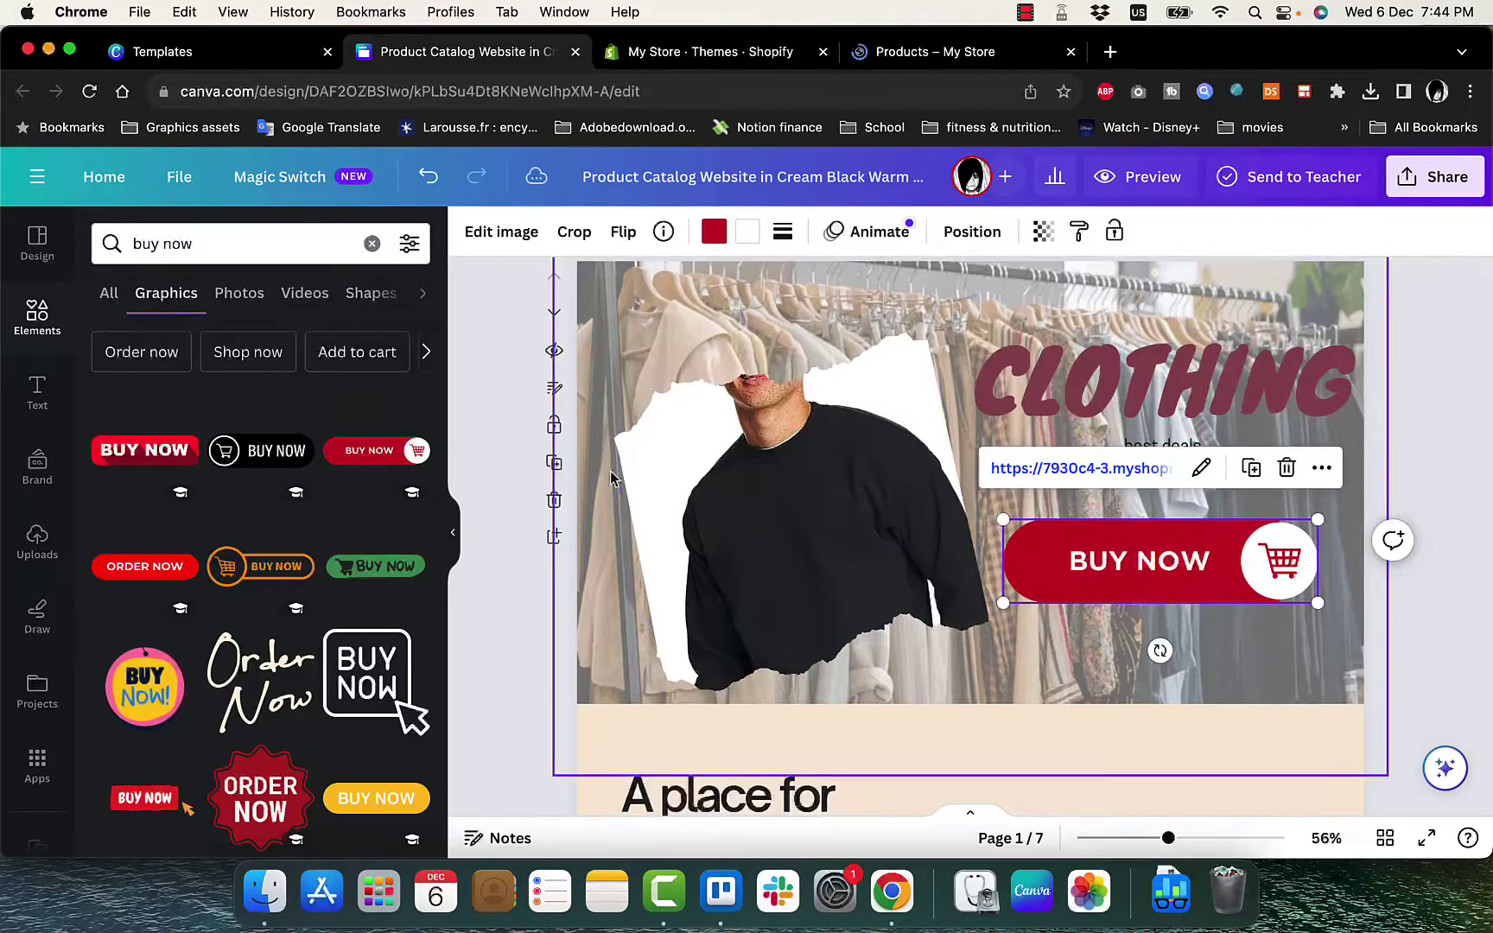
scroll(501, 519, down, 2)
scroll(500, 519, down, 10)
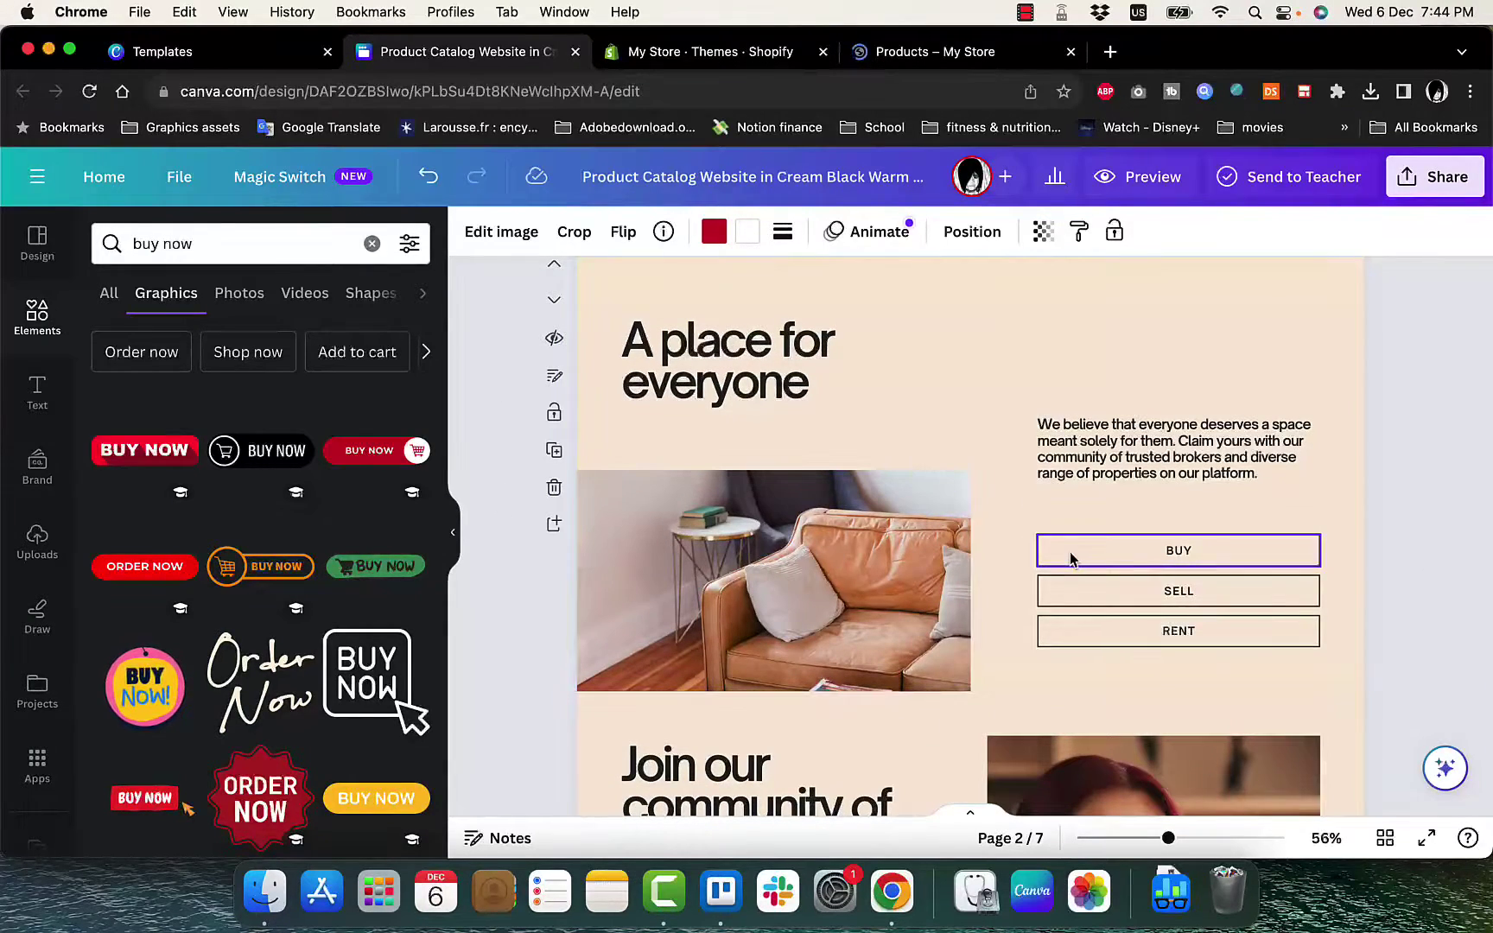
click(857, 564)
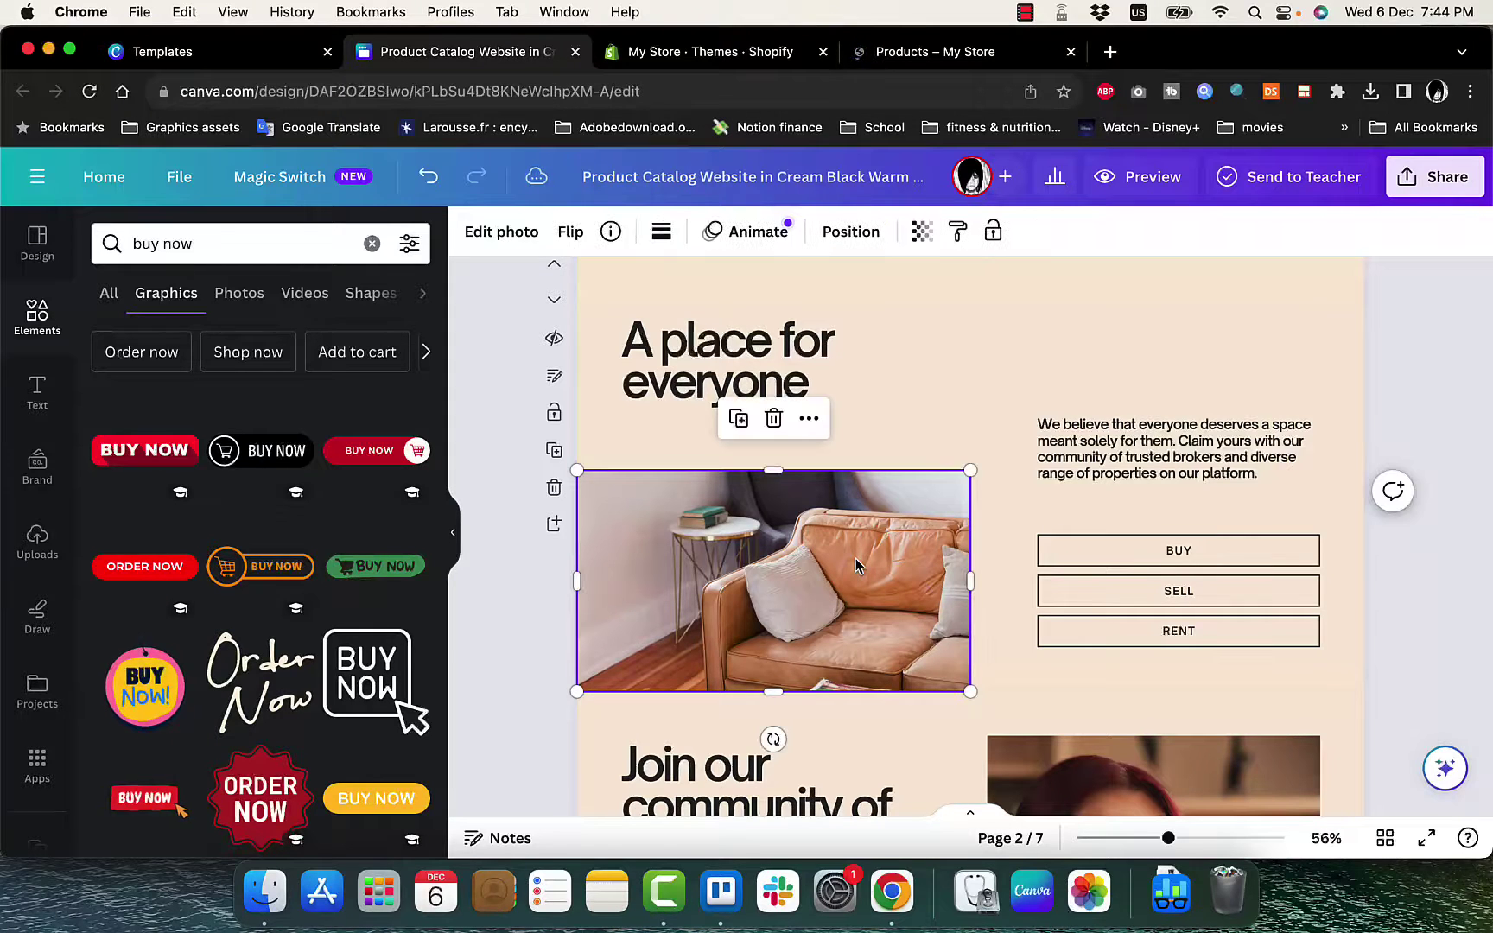
click(37, 538)
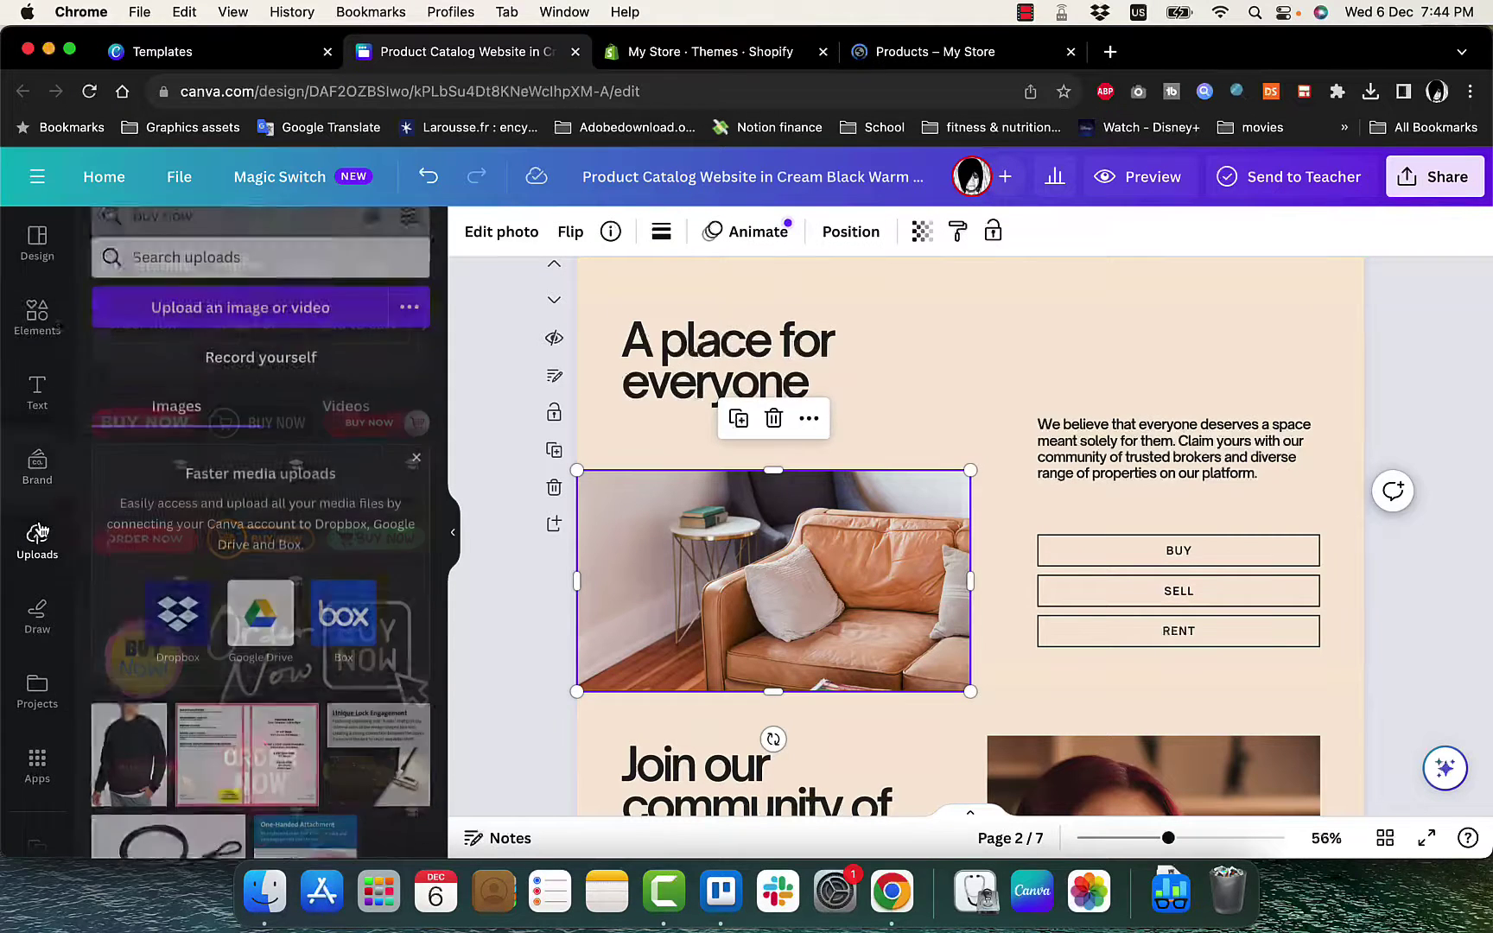
drag(125, 758, 712, 605)
double_click(712, 605)
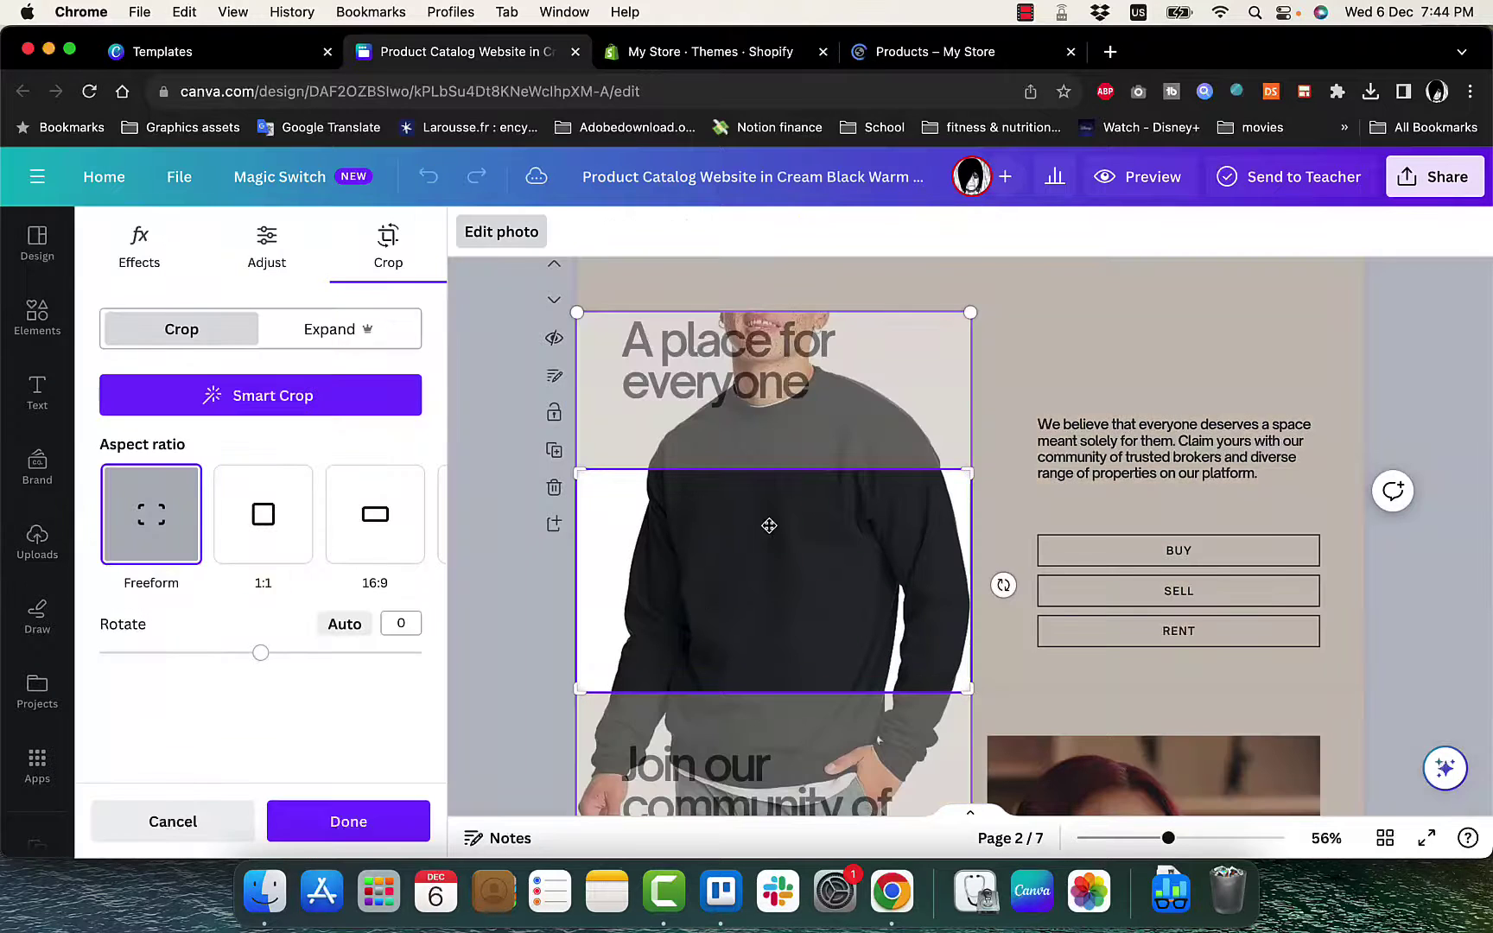
drag(769, 525, 768, 697)
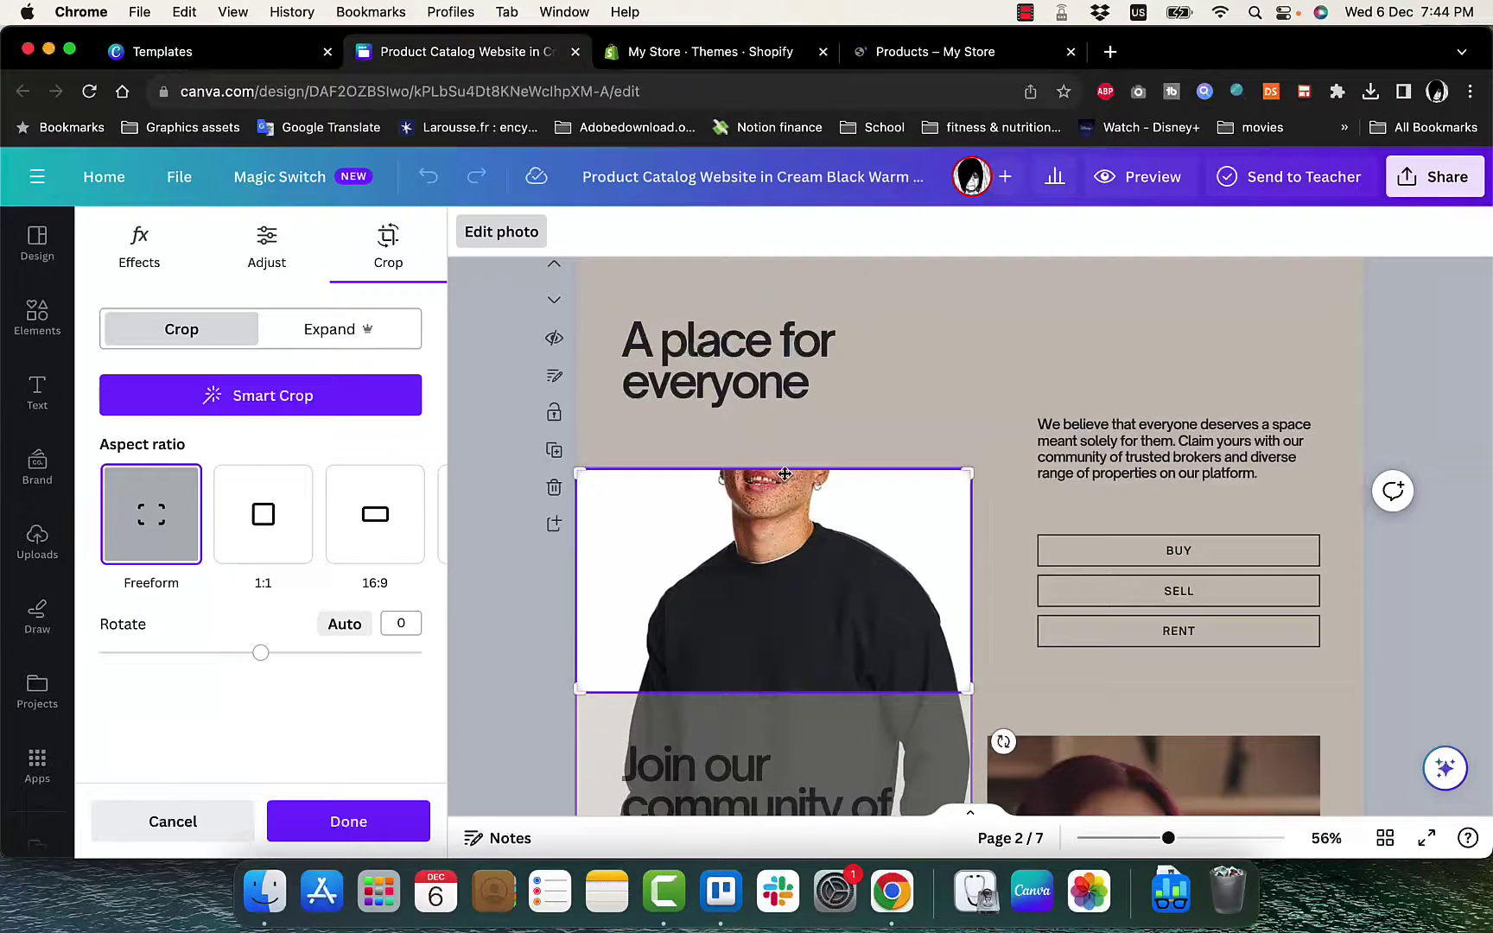
click(741, 350)
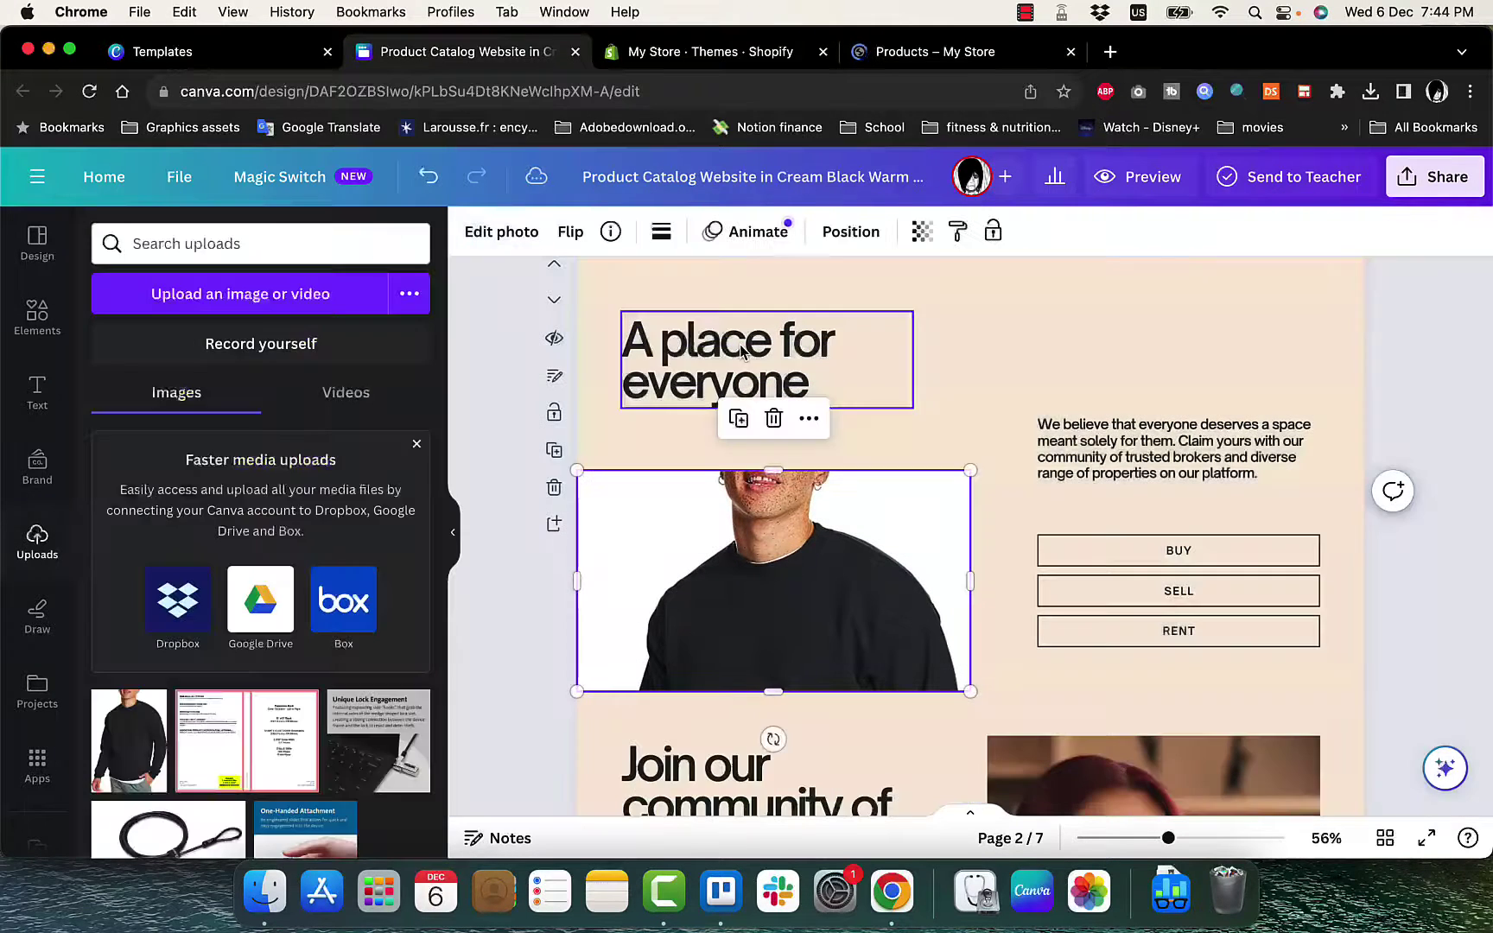
- Replace page 2's 'A place for everyone' heading with 'black shirt' and reposition it
click(816, 388)
drag(913, 359, 1013, 357)
double_click(774, 398)
text(b)
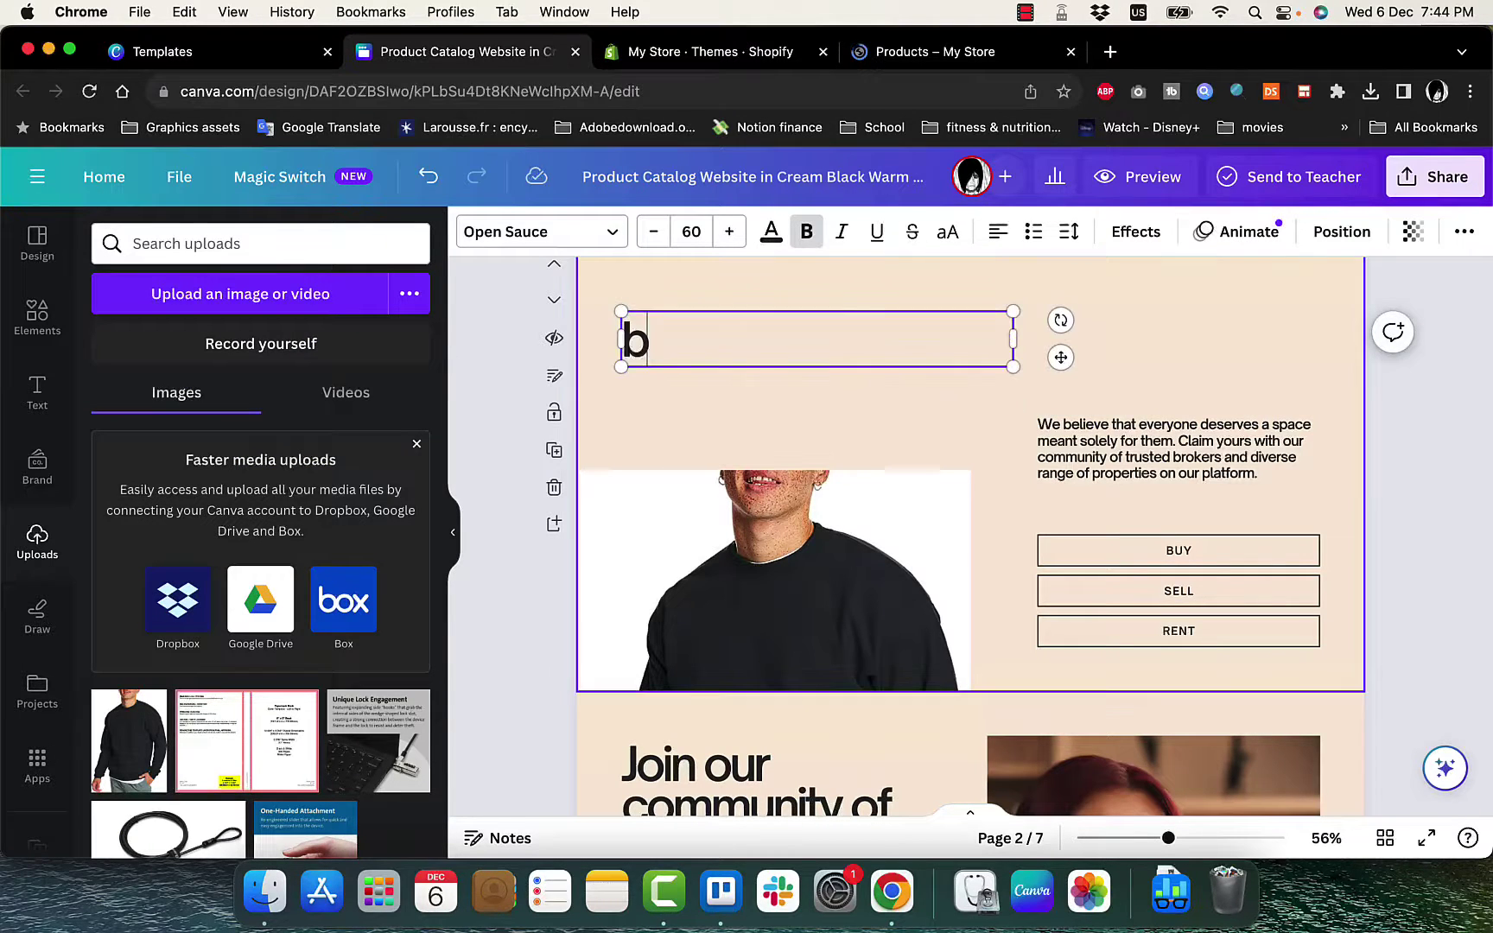
text(lack shirt)
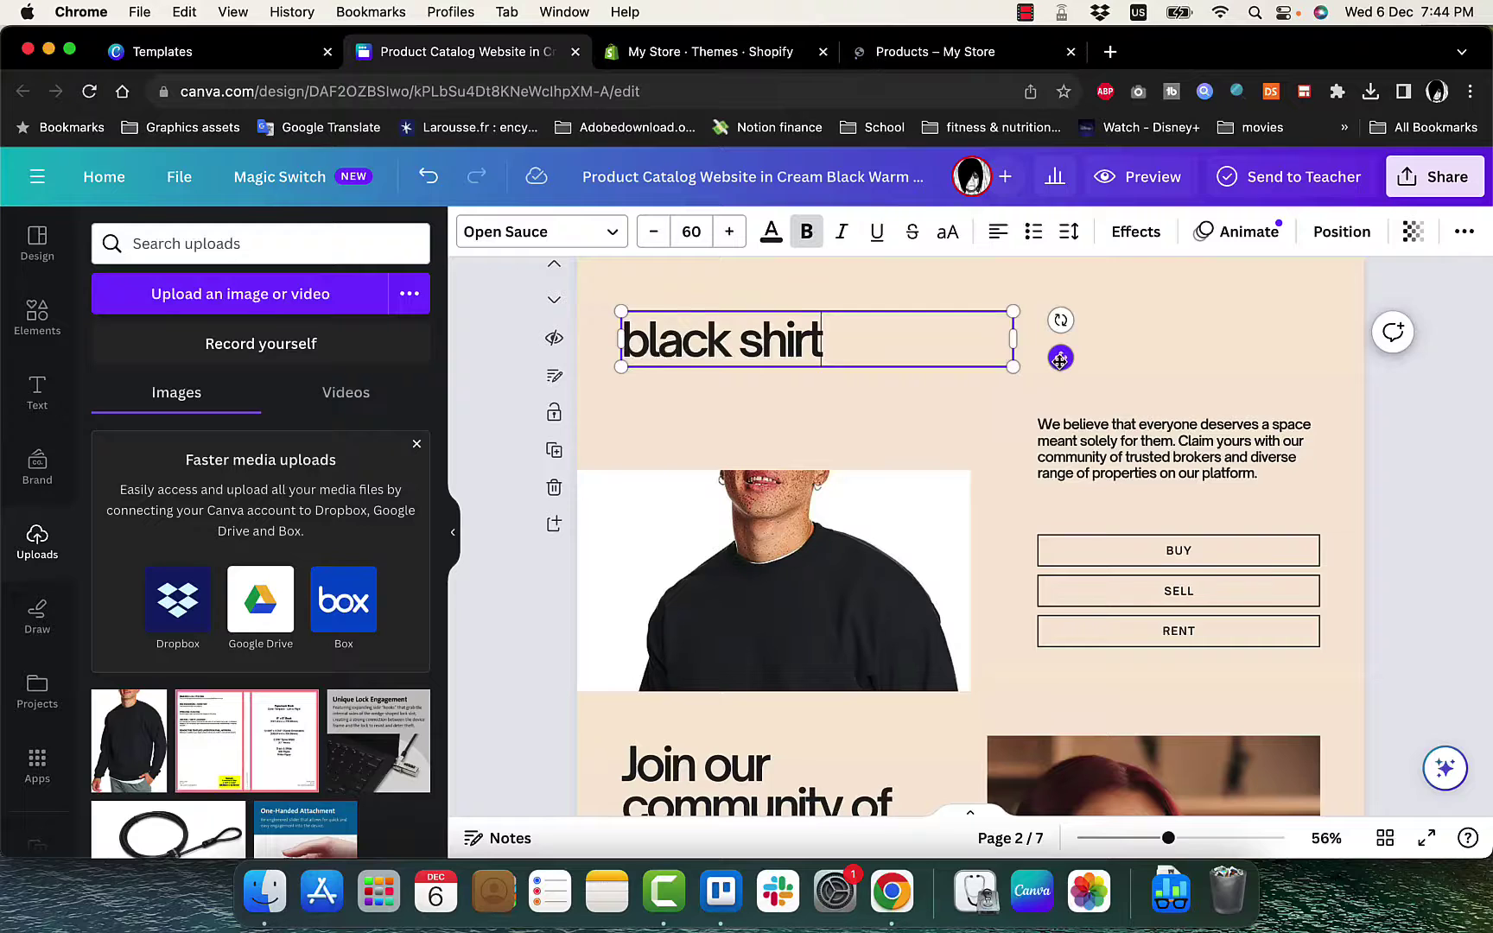
drag(1061, 357, 1100, 447)
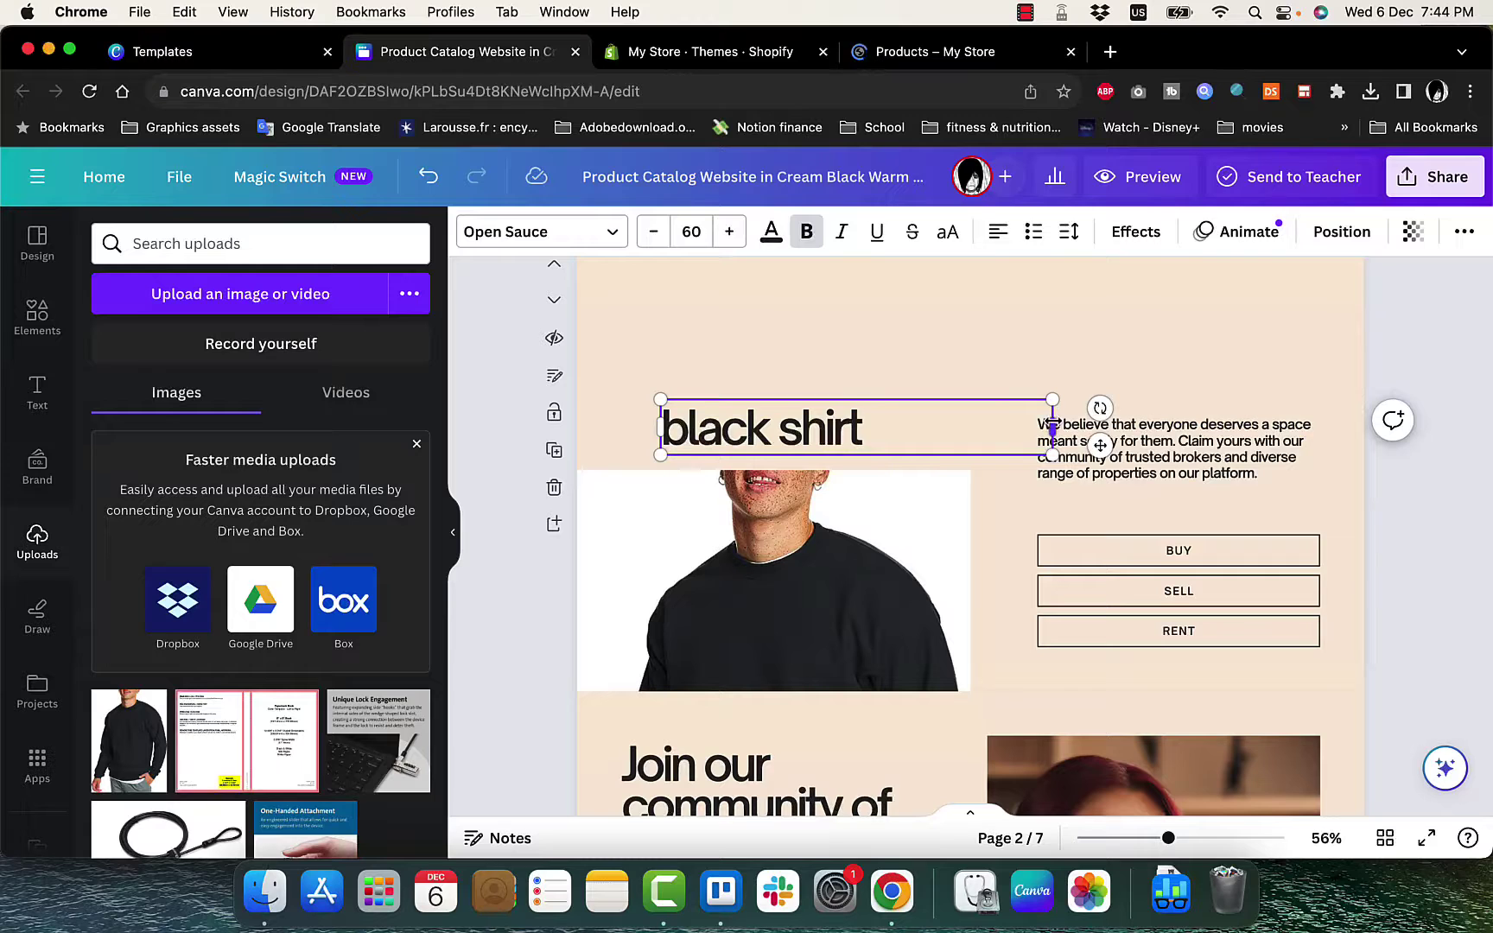
drag(1052, 424, 887, 423)
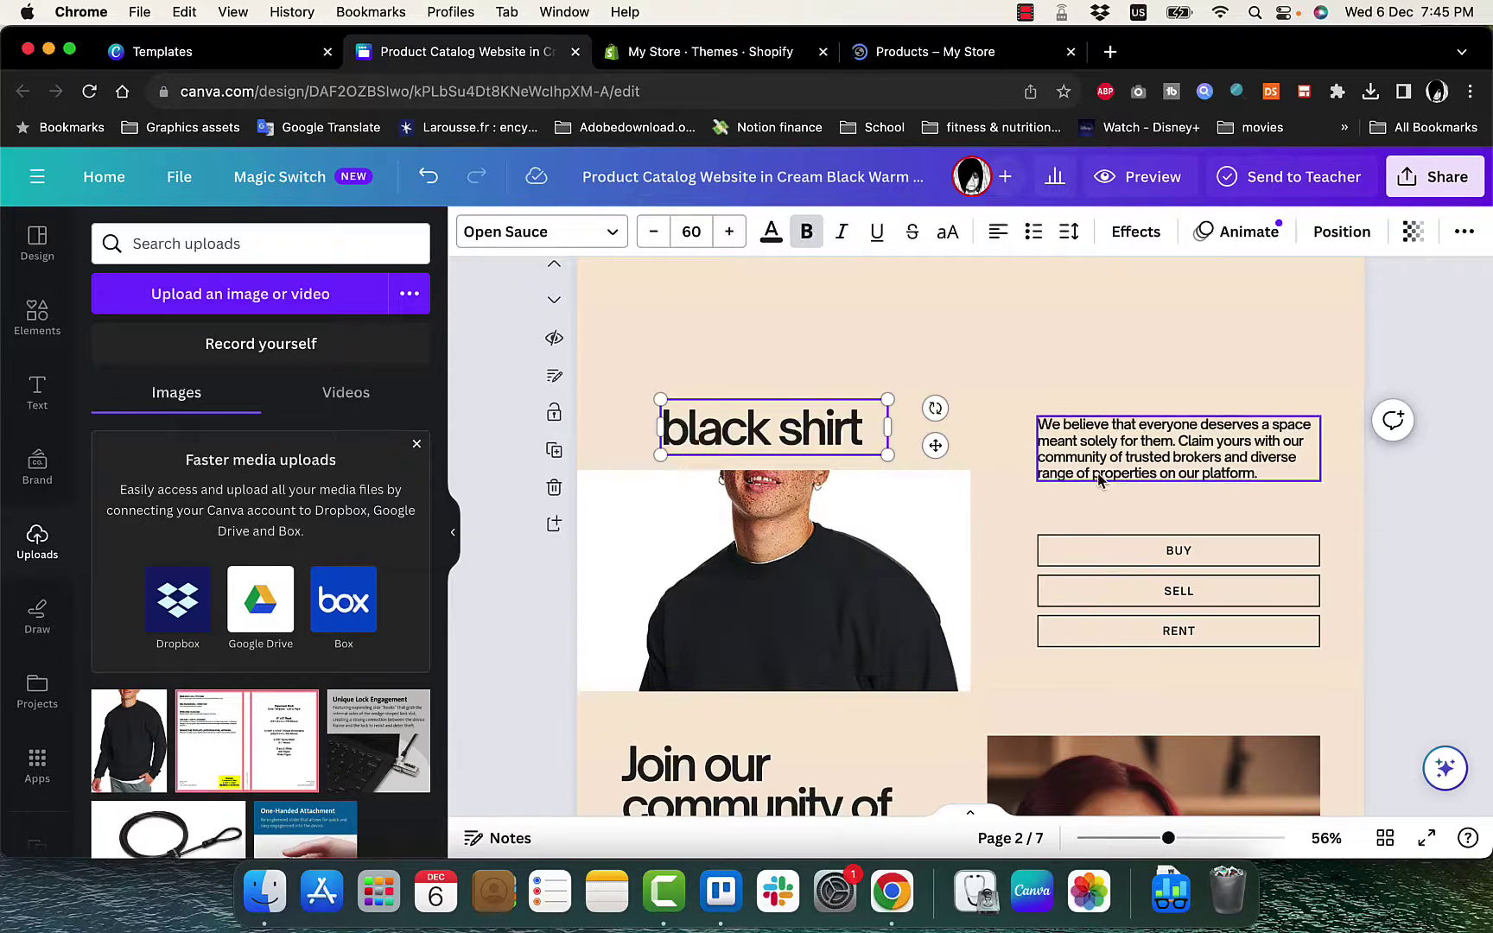
- Replace the old paragraph with the caption 'this is a black shirt' directly under the heading
click(1123, 471)
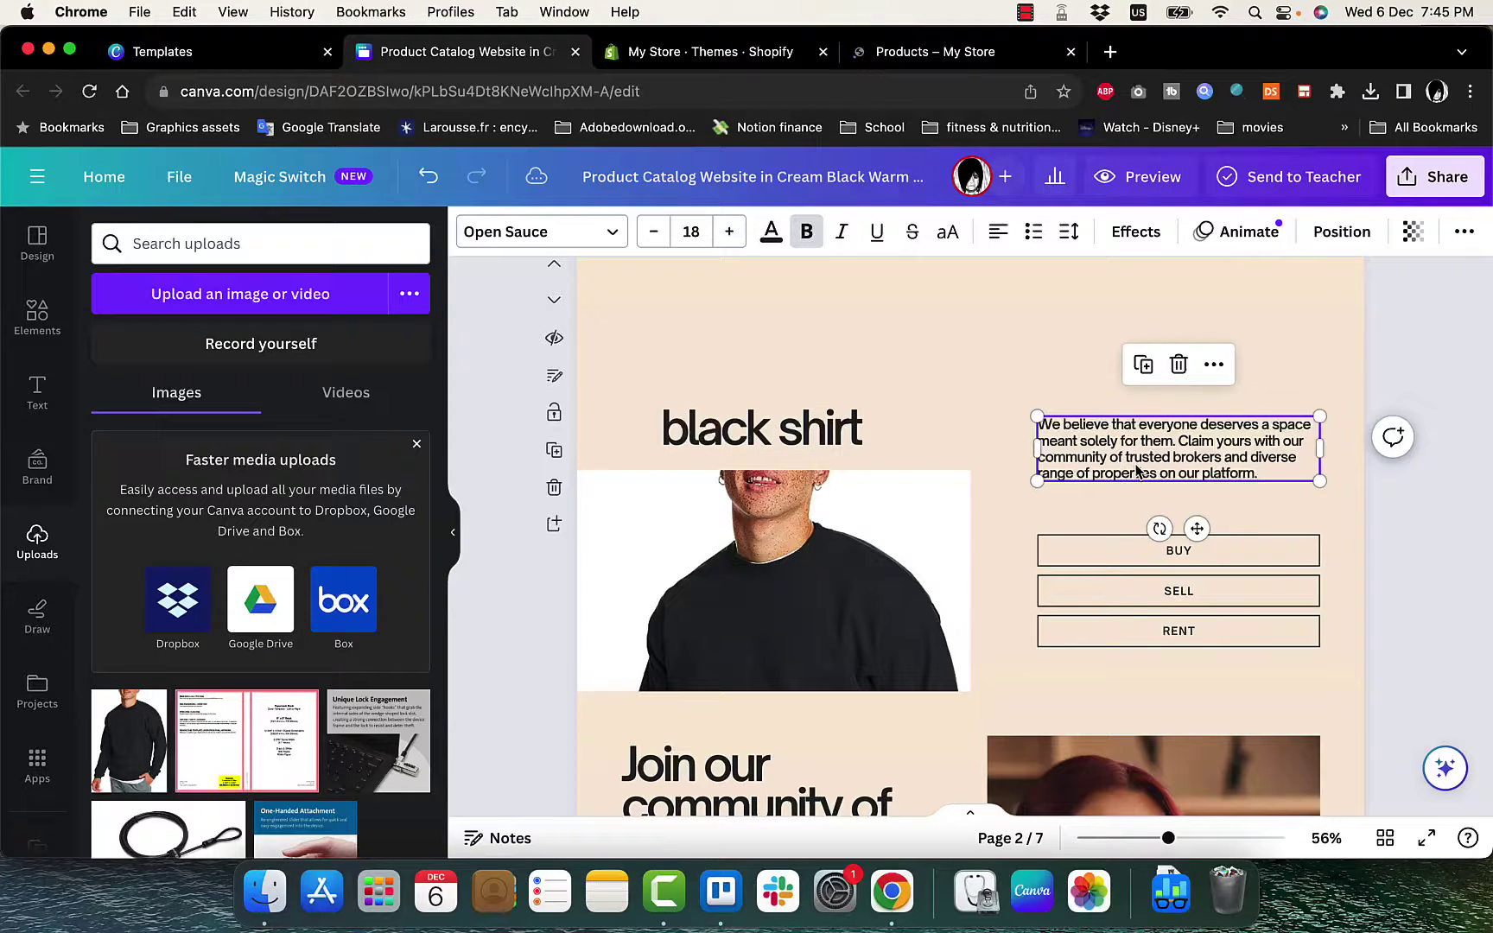
mouse_move(1137, 471)
mouse_down()
mouse_move(1105, 473)
mouse_move(1140, 478)
mouse_up()
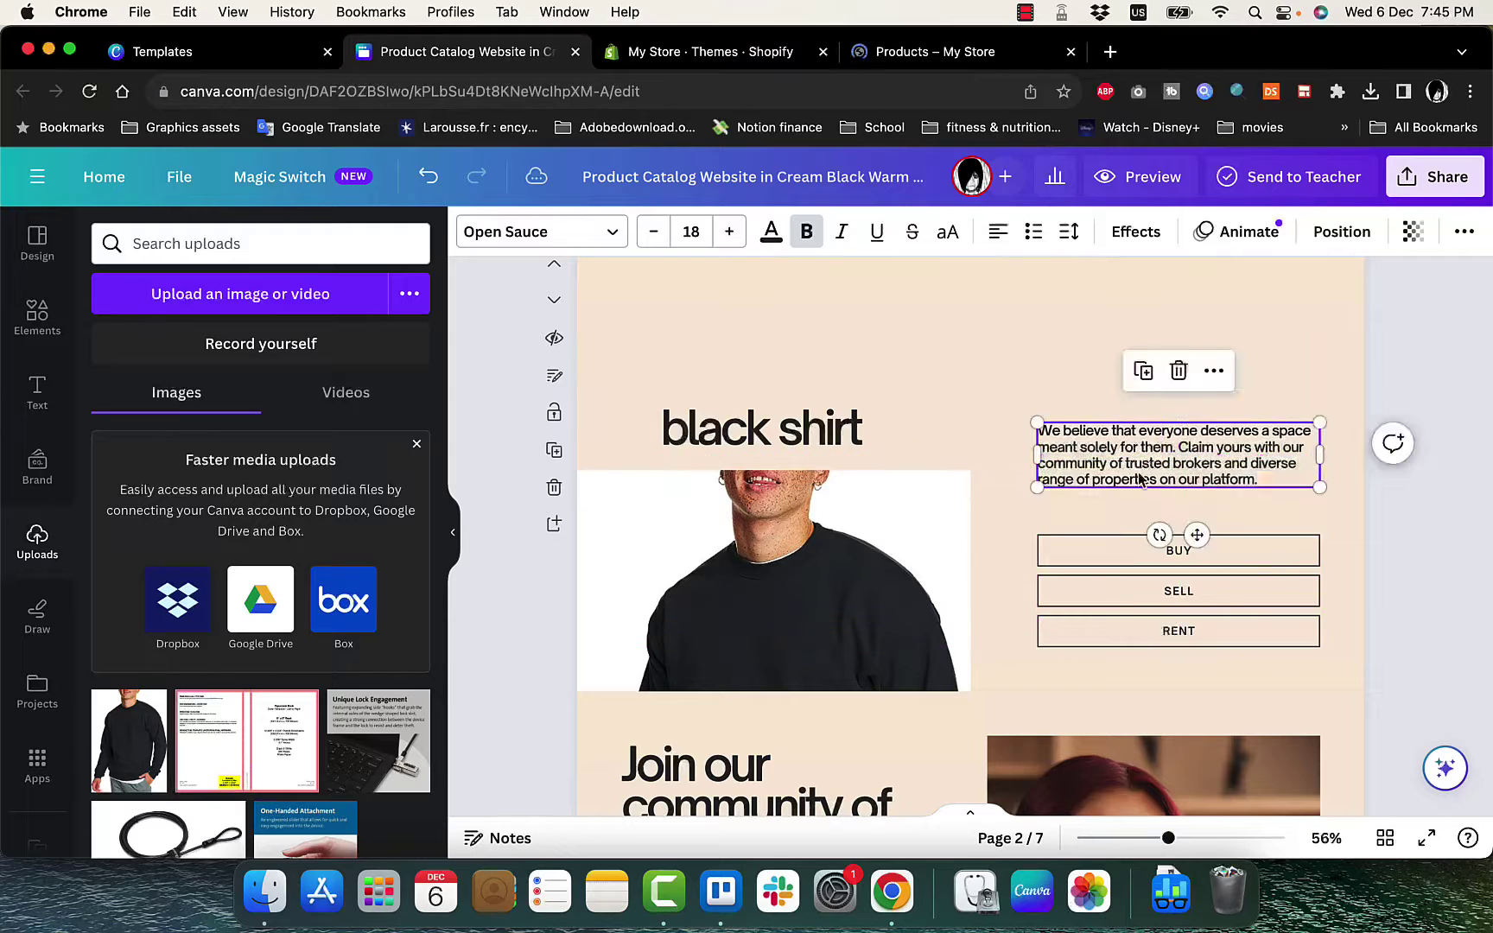
click(1139, 475)
key(BackSpace)
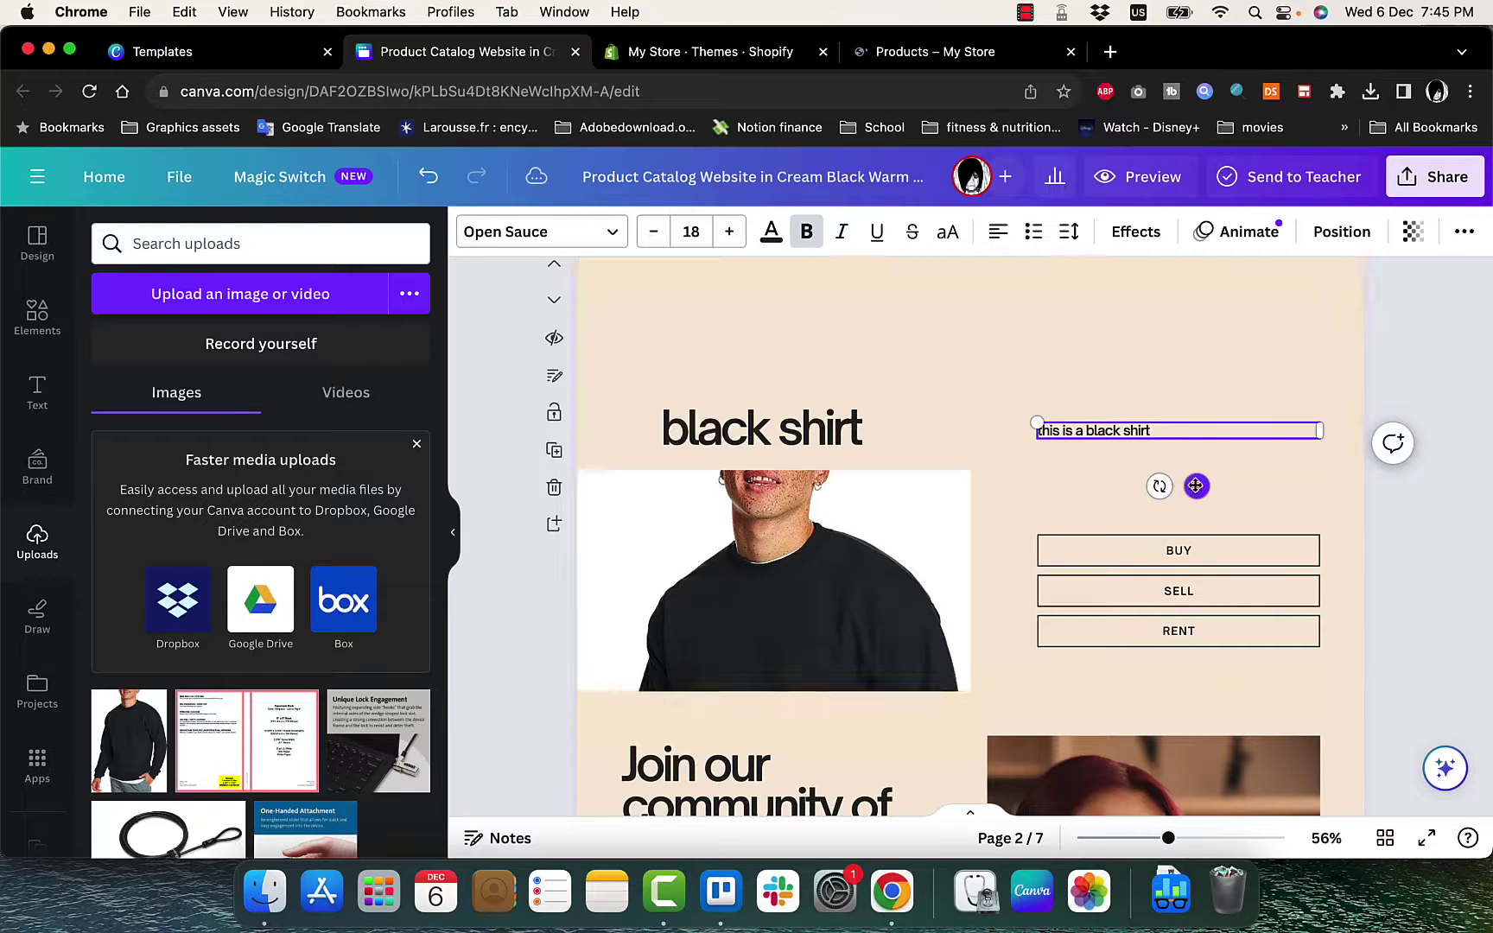
click(769, 444)
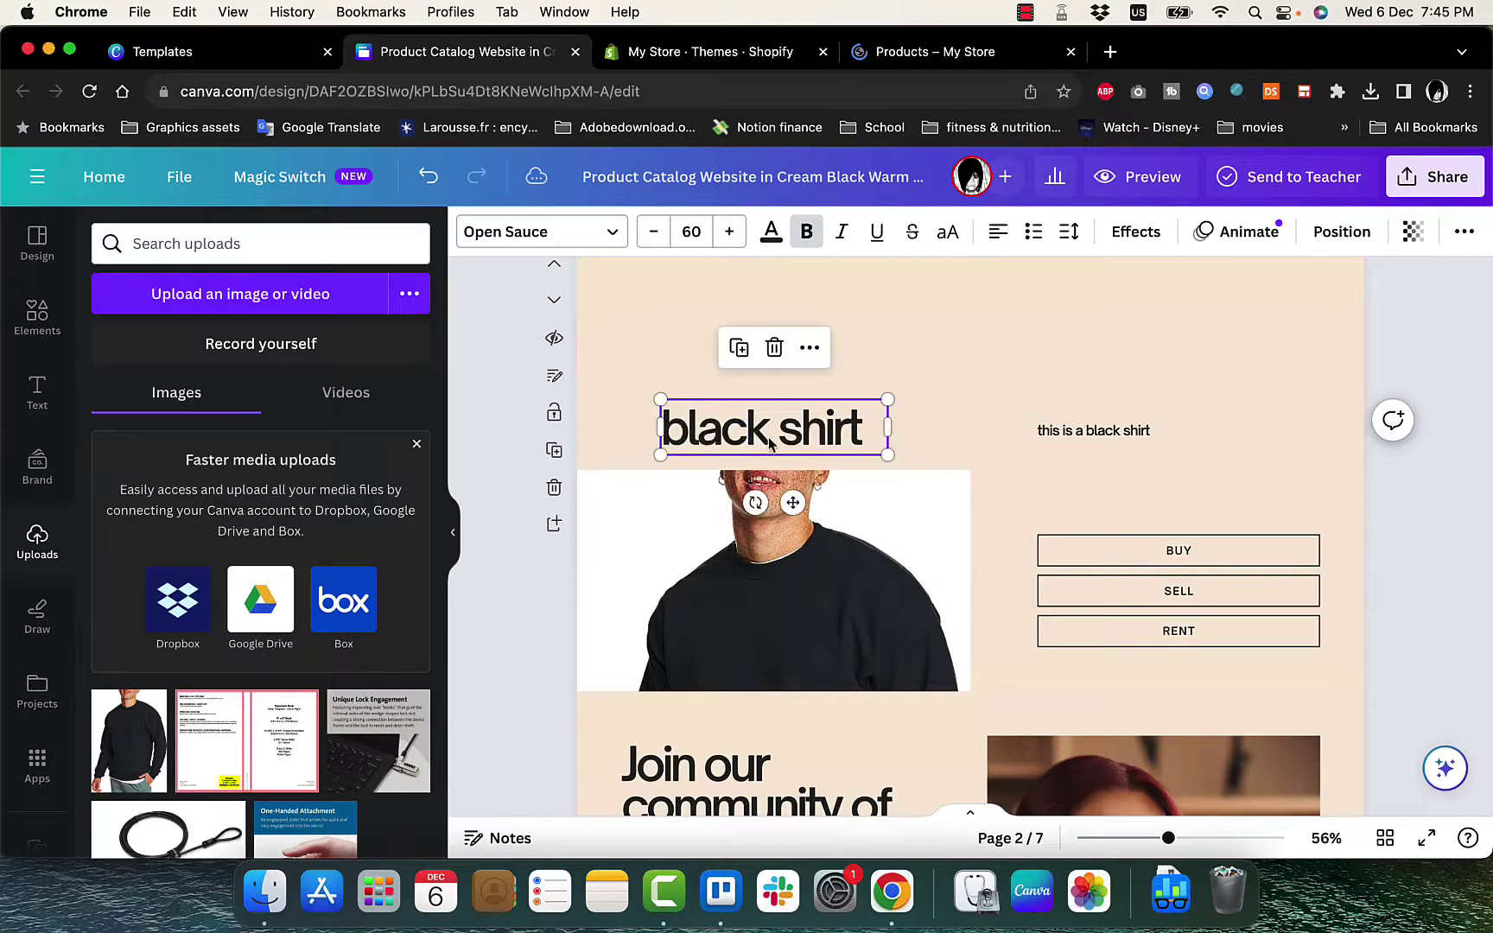
drag(769, 444, 769, 420)
drag(1069, 439, 736, 457)
click(1057, 473)
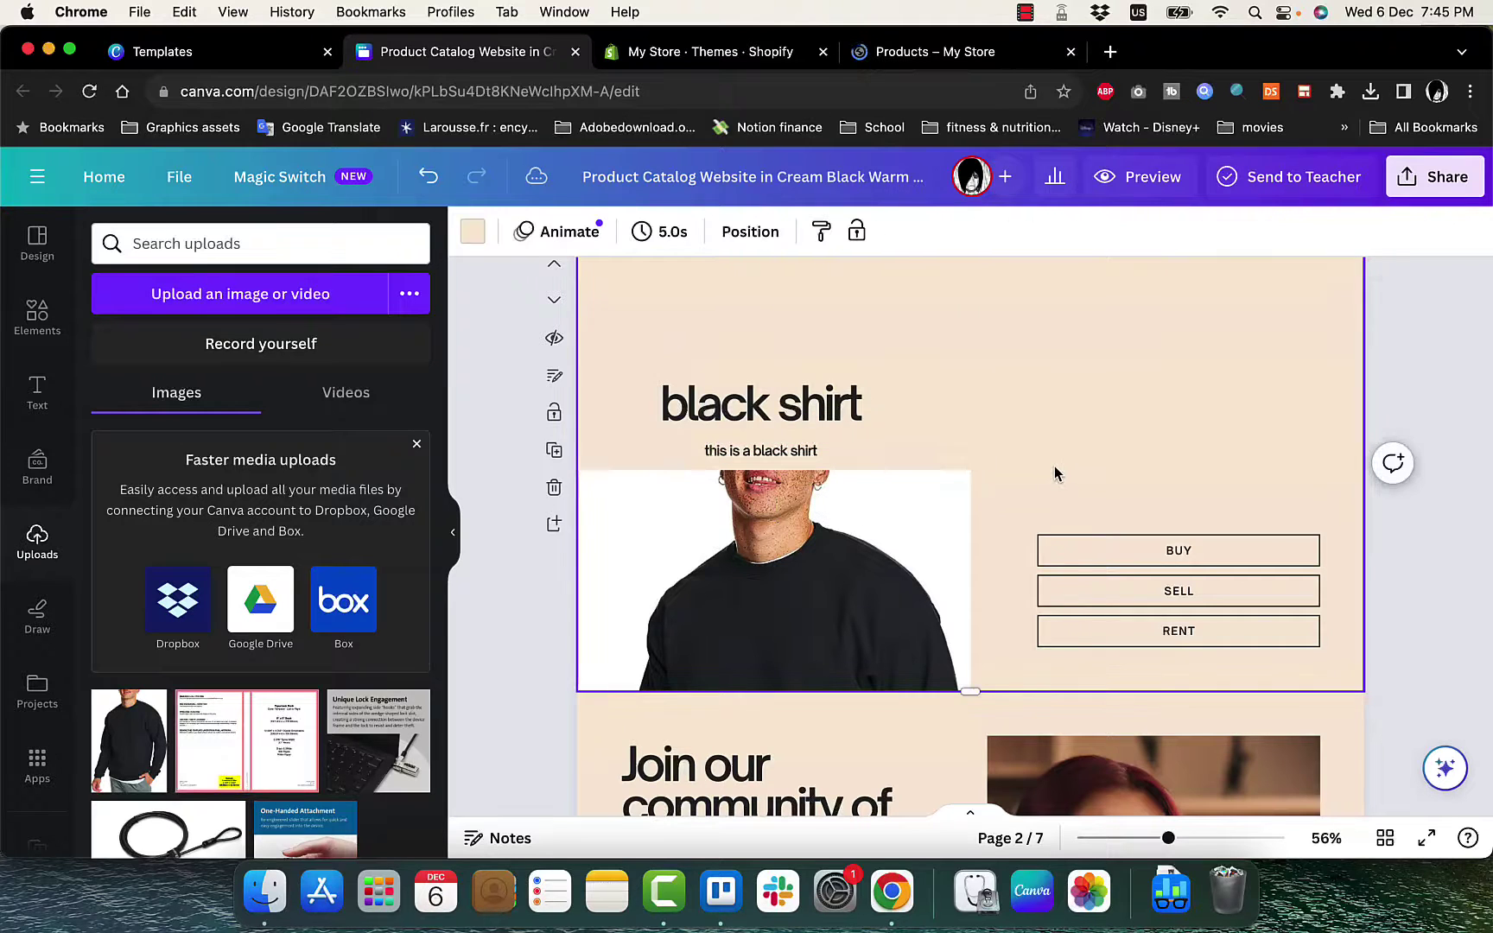
click(1133, 600)
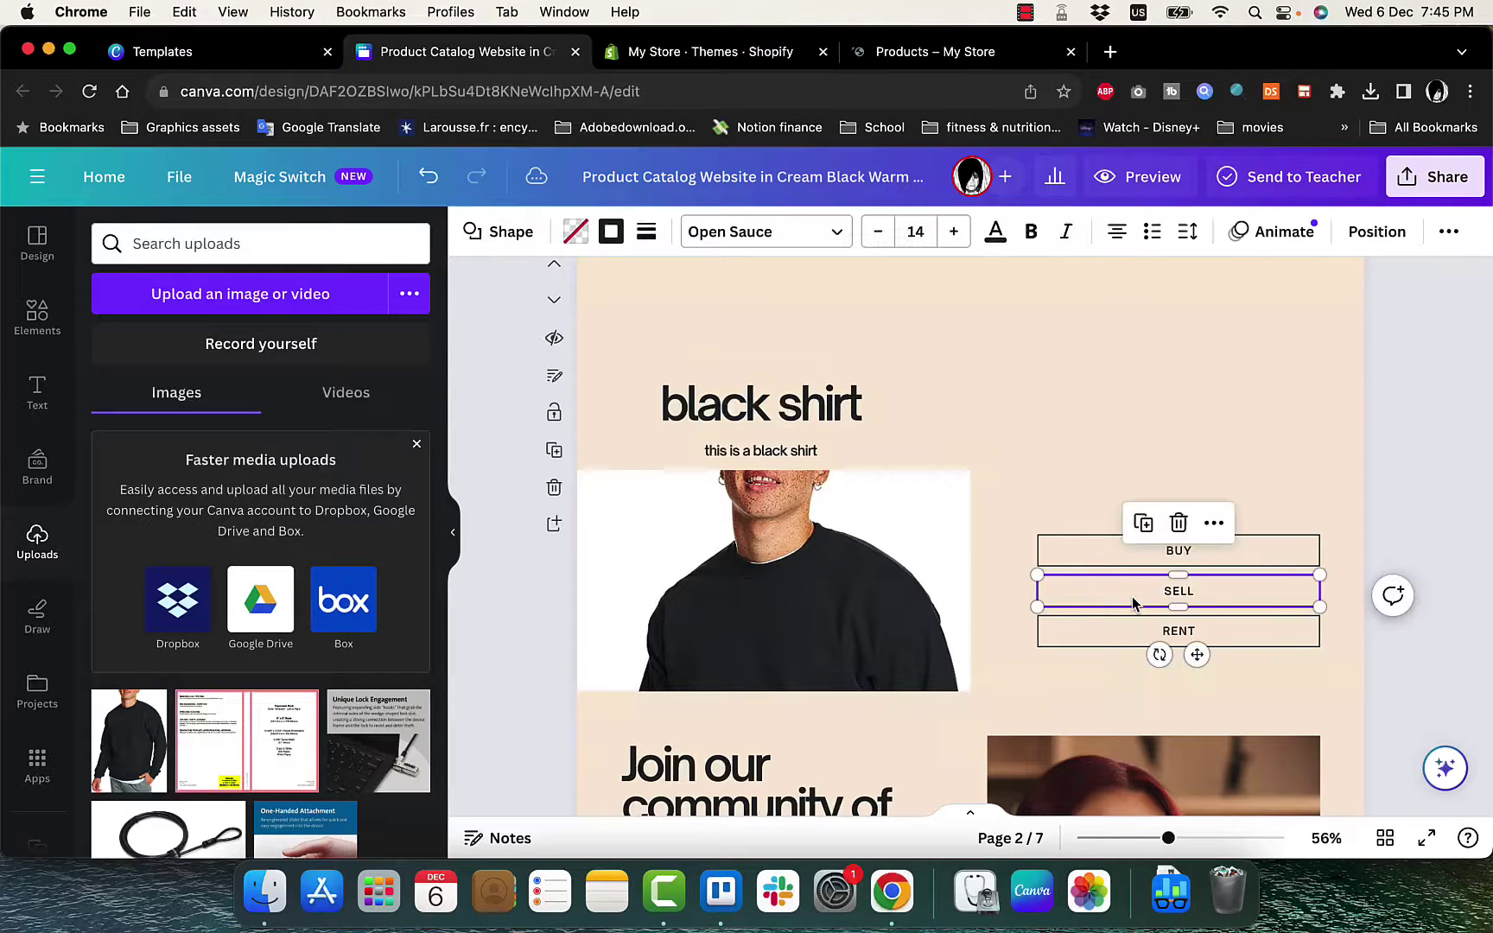
- Delete the SELL and RENT buttons and relabel the remaining BUY button 'BUY NOW'
key(Delete)
click(1167, 631)
key(Delete)
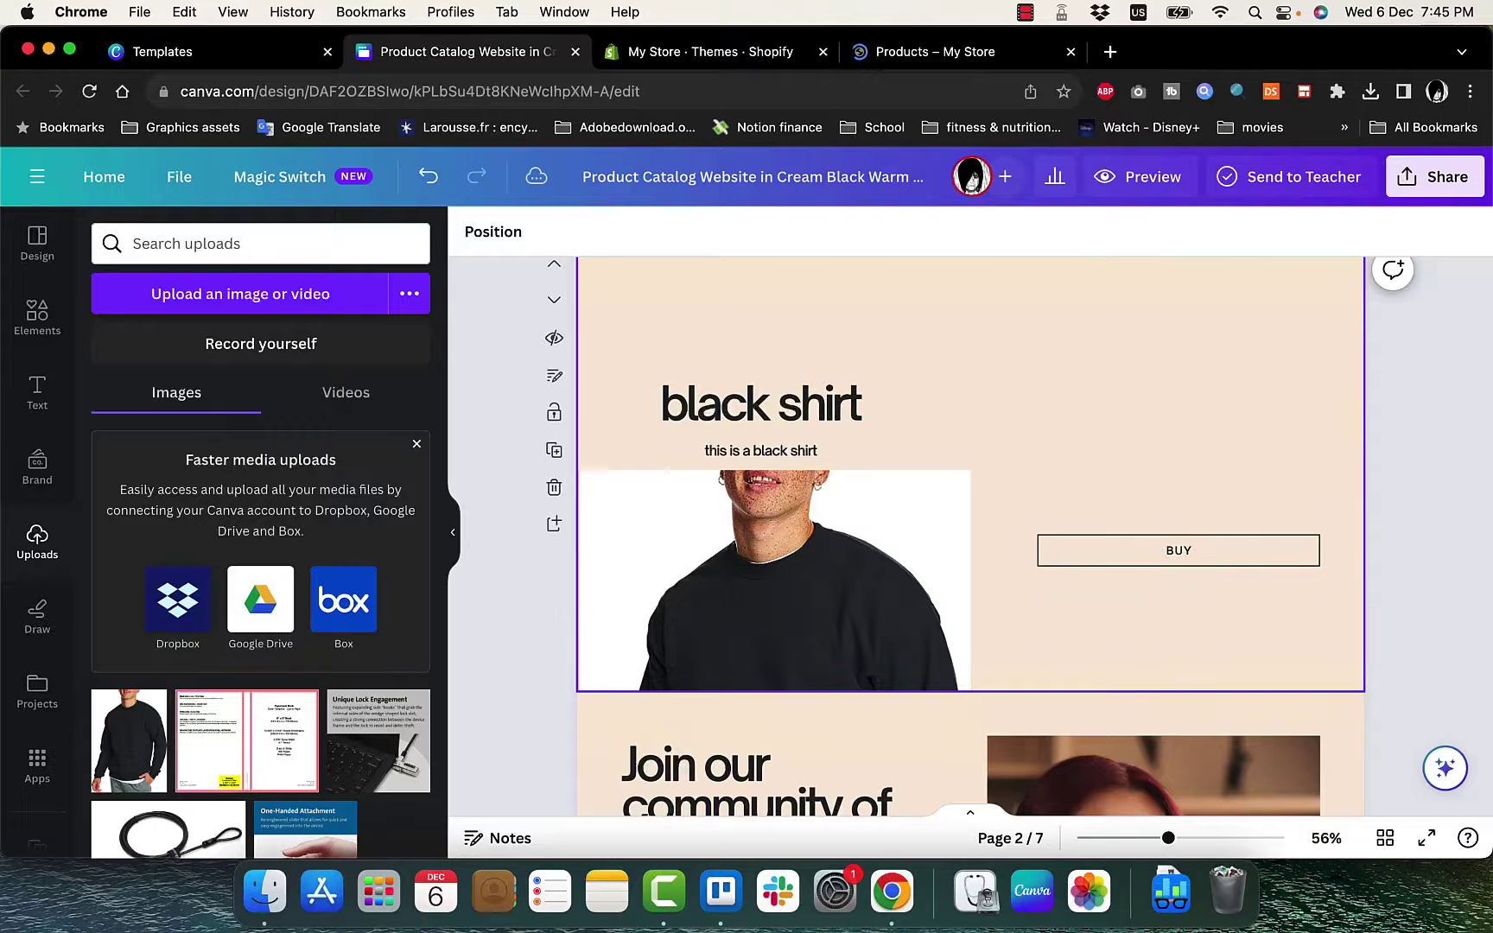
mouse_move(1190, 557)
mouse_down()
mouse_move(1127, 547)
mouse_move(1139, 563)
mouse_move(1178, 560)
mouse_up()
double_click(1177, 565)
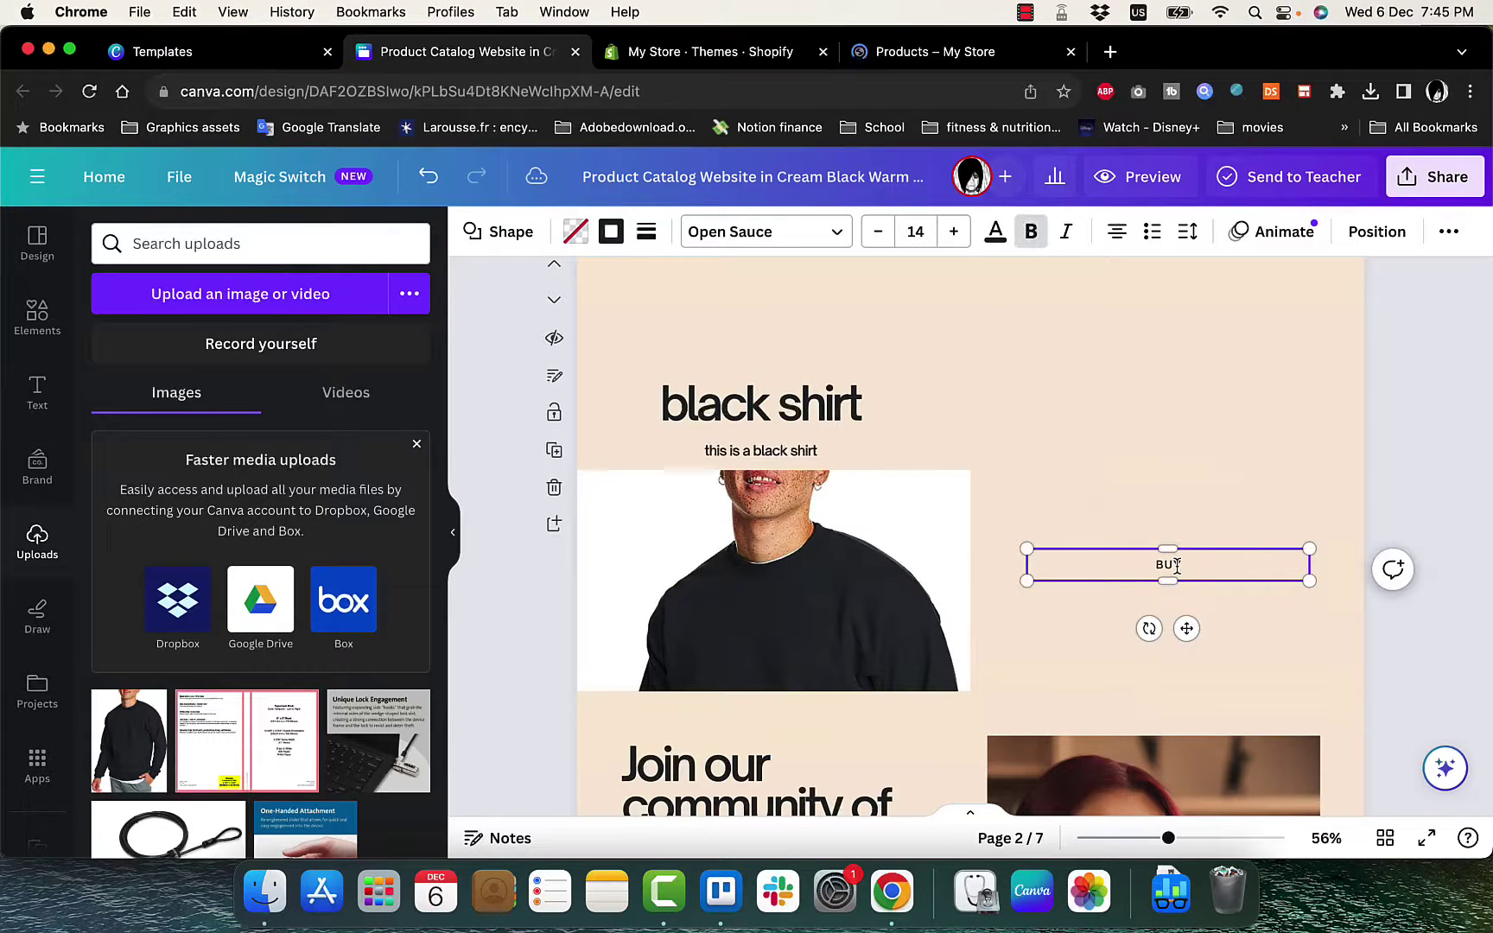
text(NOW)
click(1152, 503)
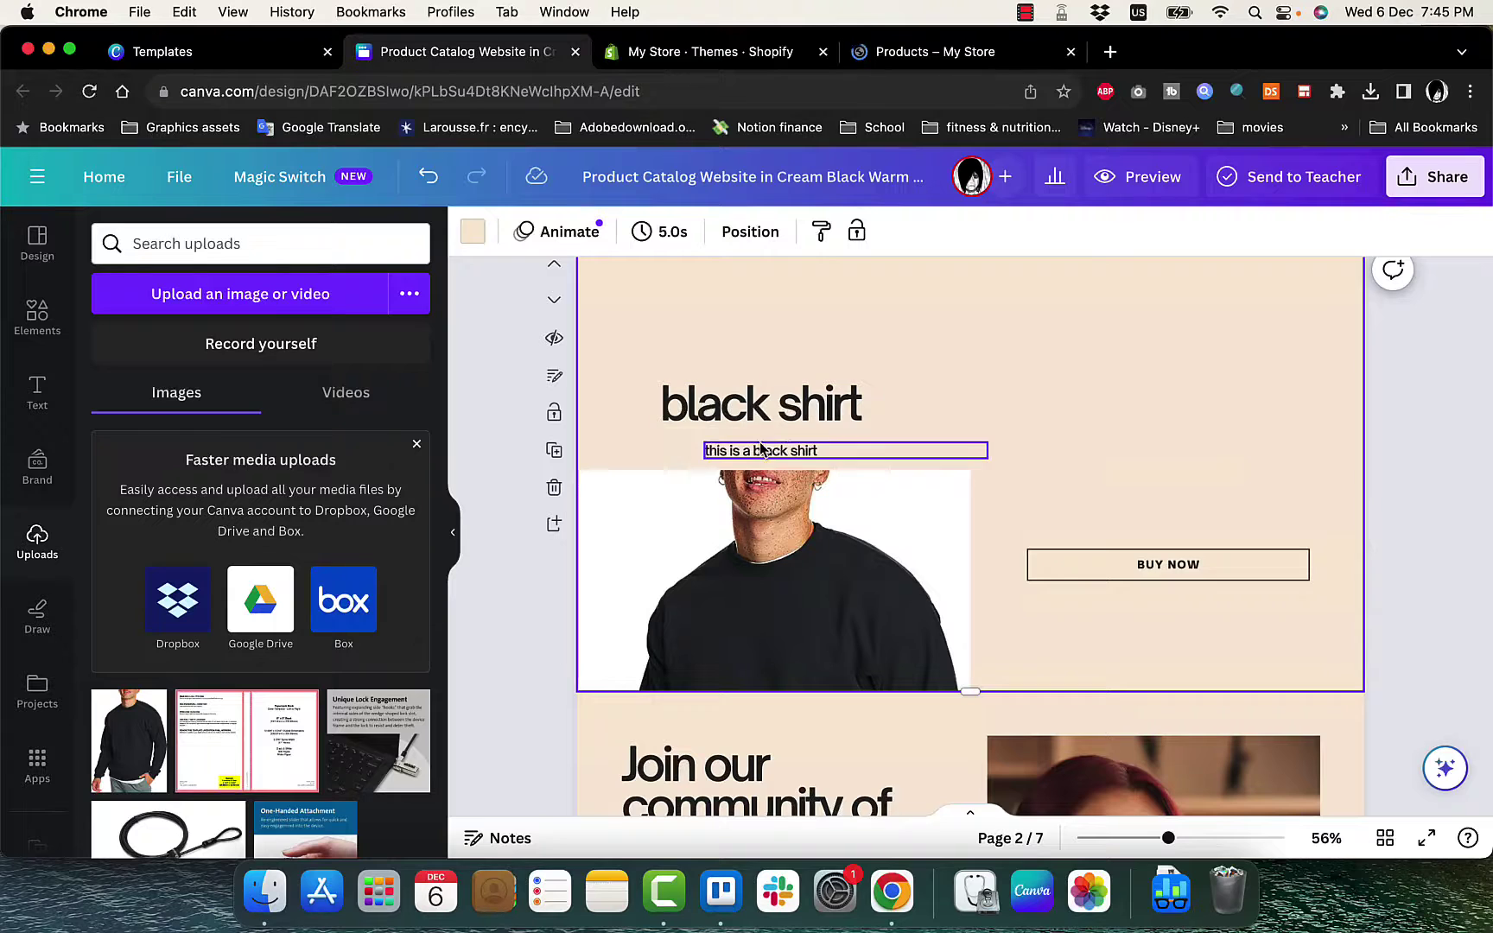
- Open the Unisex Mineral Wash Hoodie product page on the storefront and select its URL
click(702, 54)
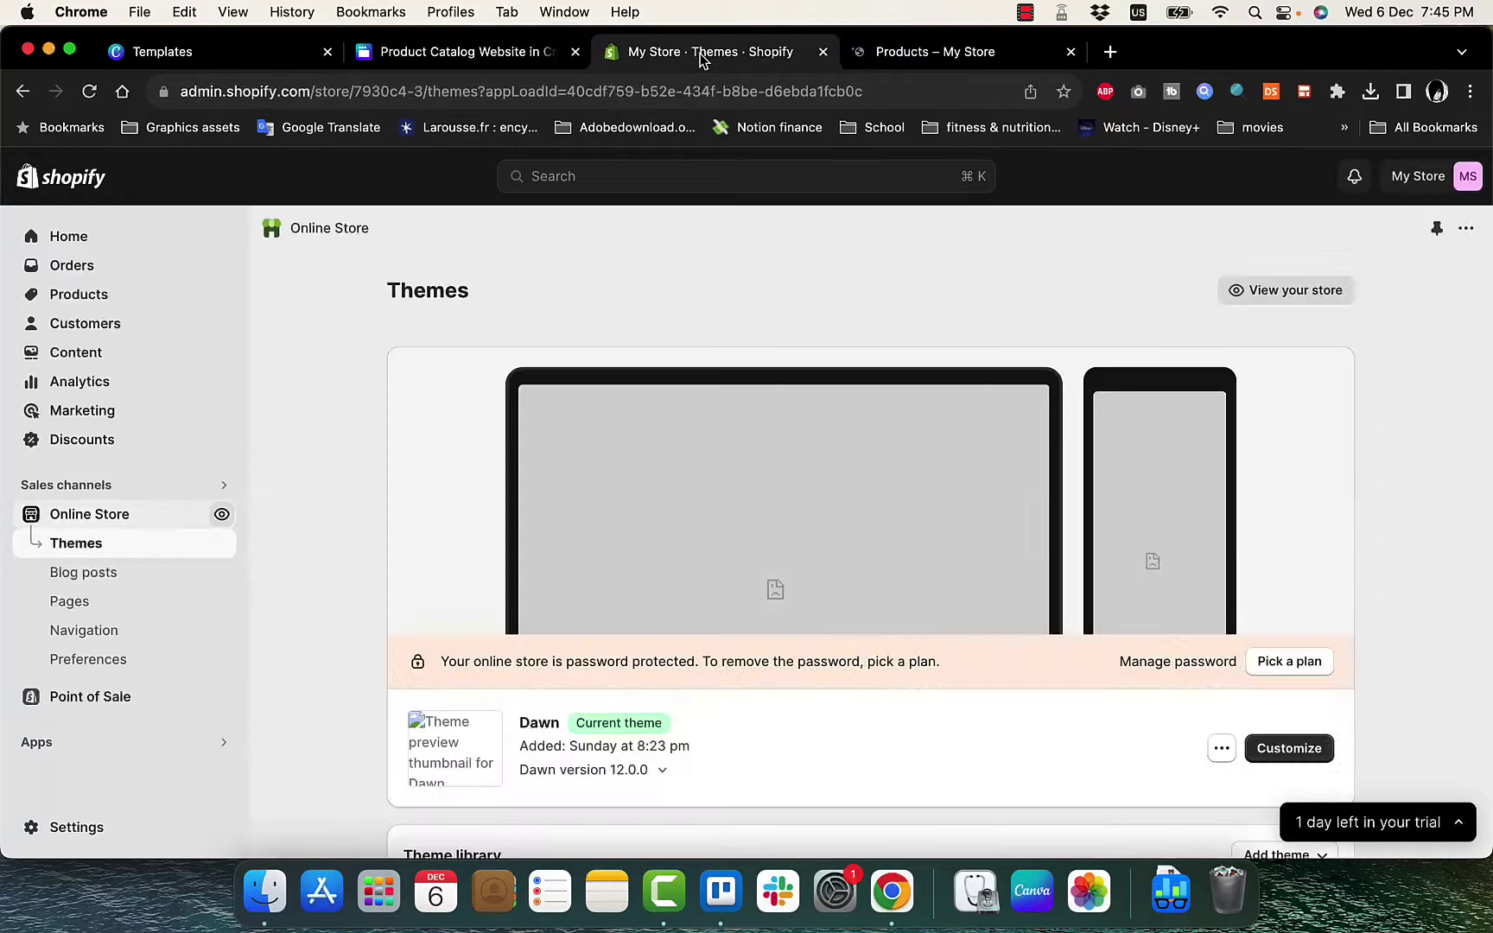
click(78, 294)
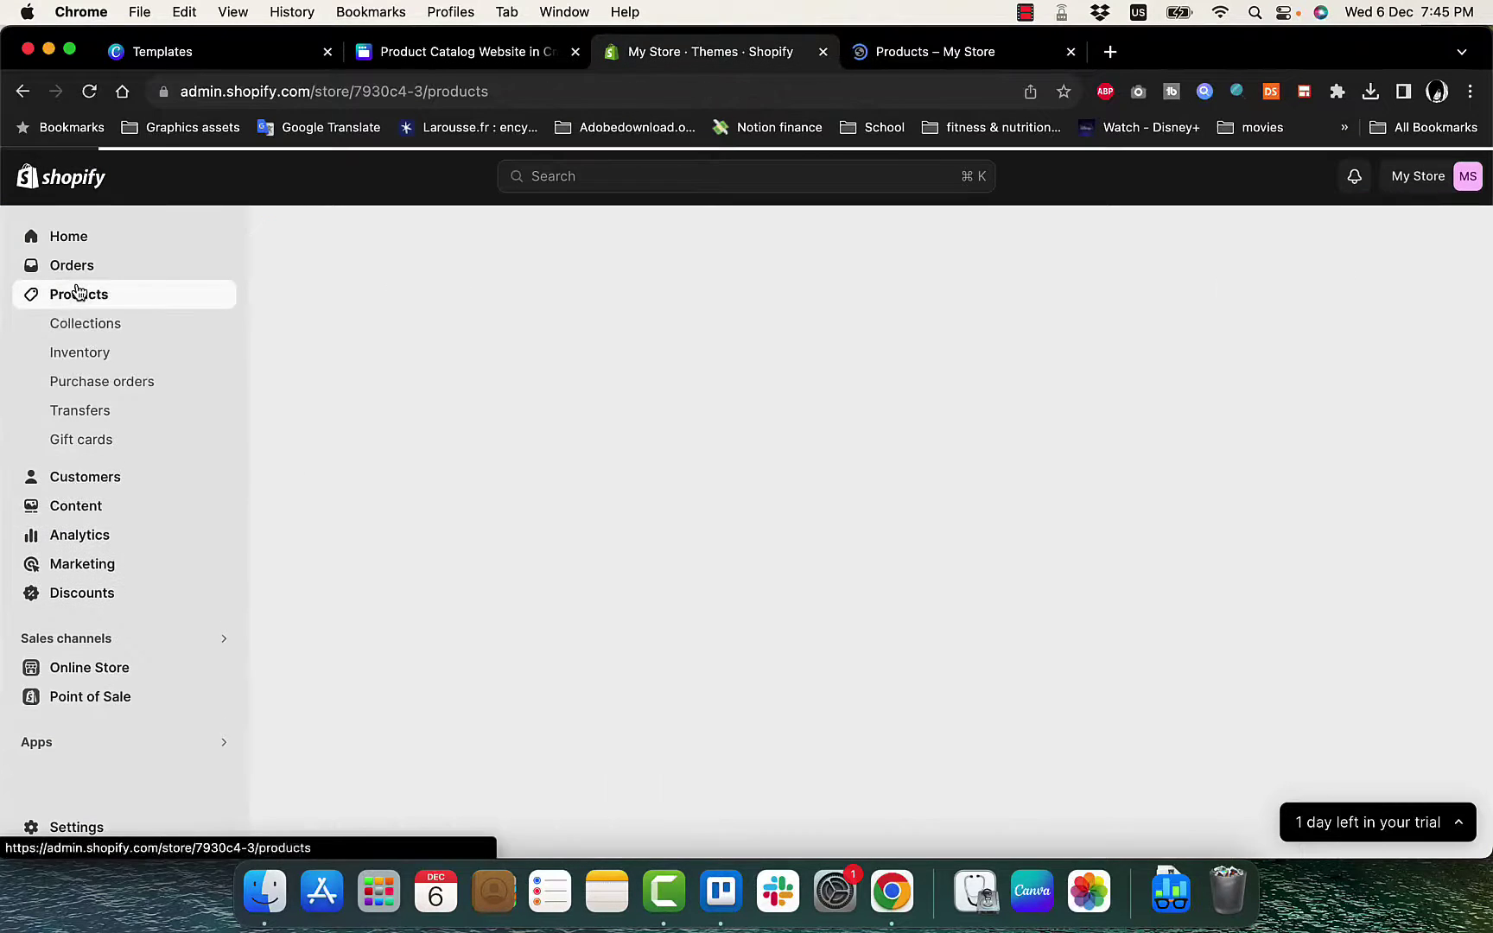
click(913, 59)
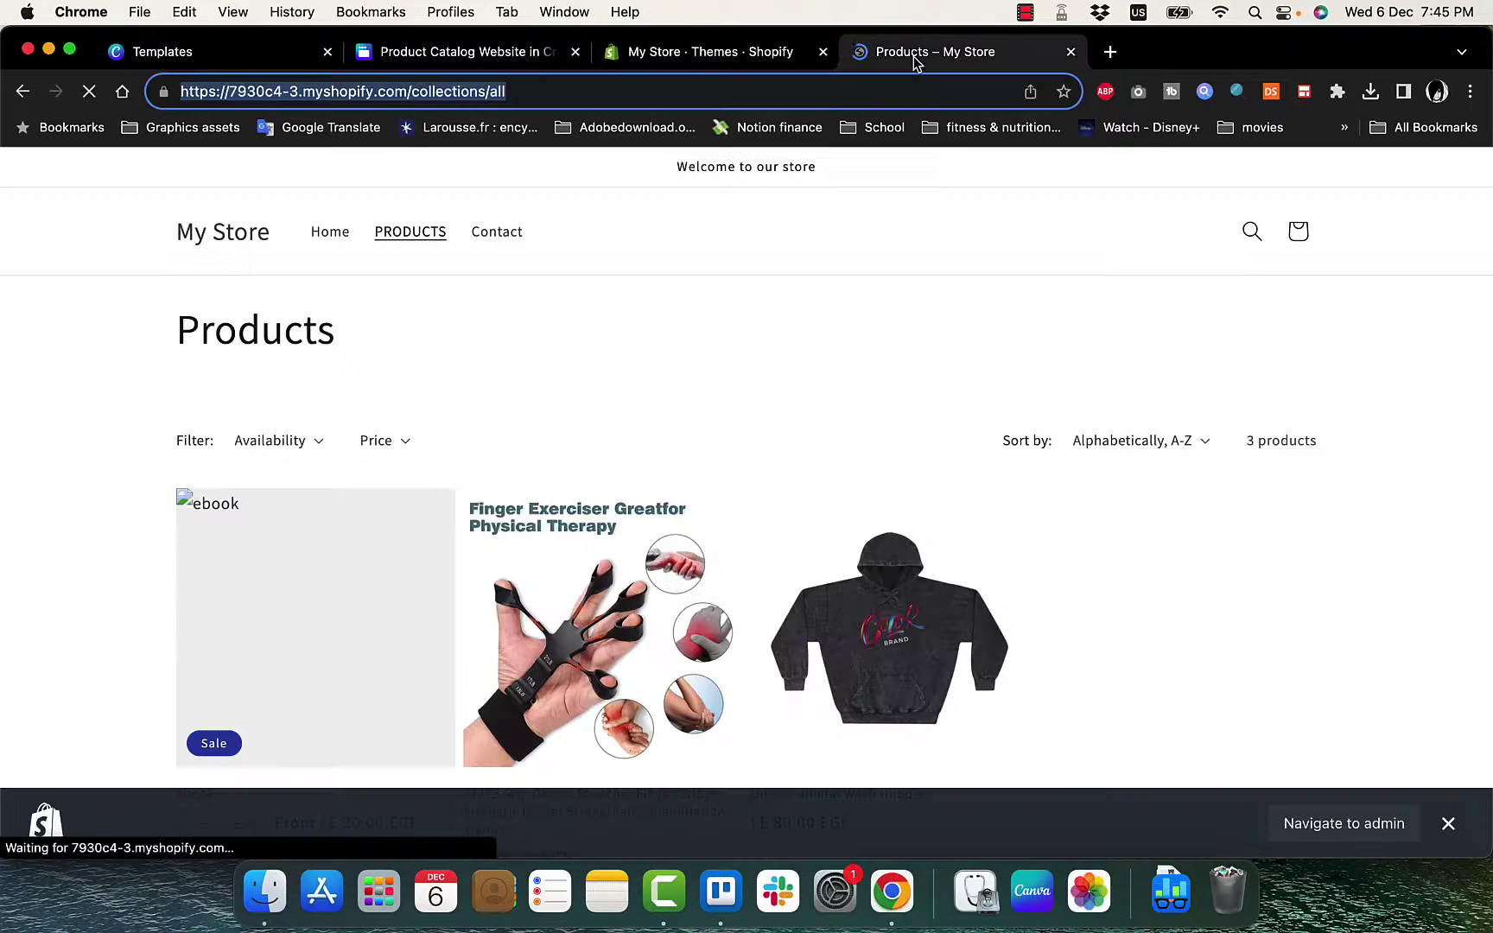
click(864, 635)
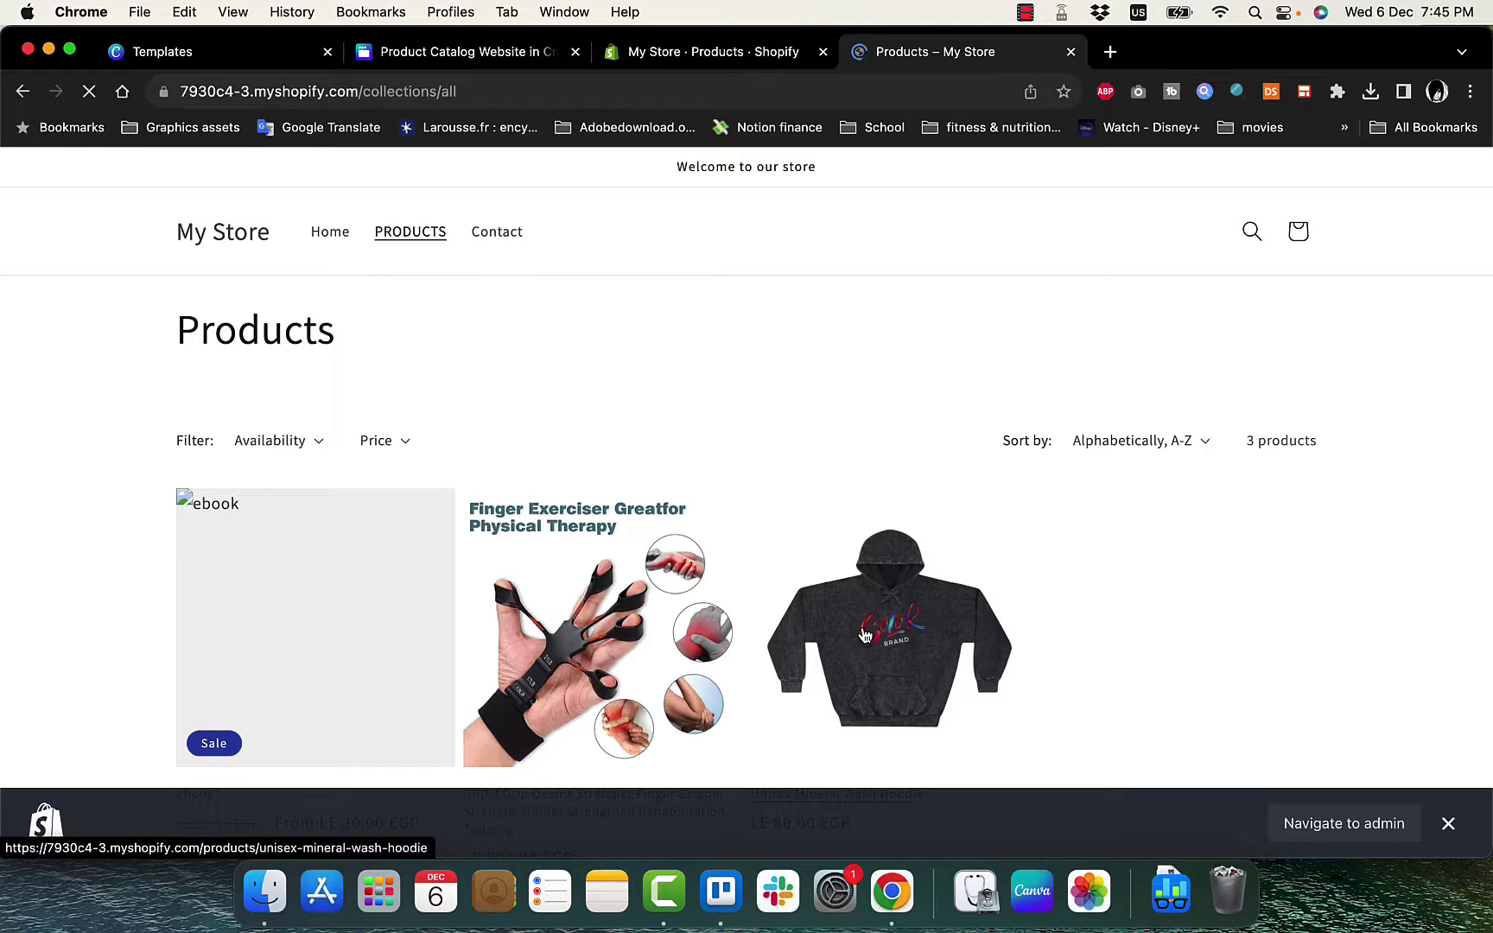
click(543, 90)
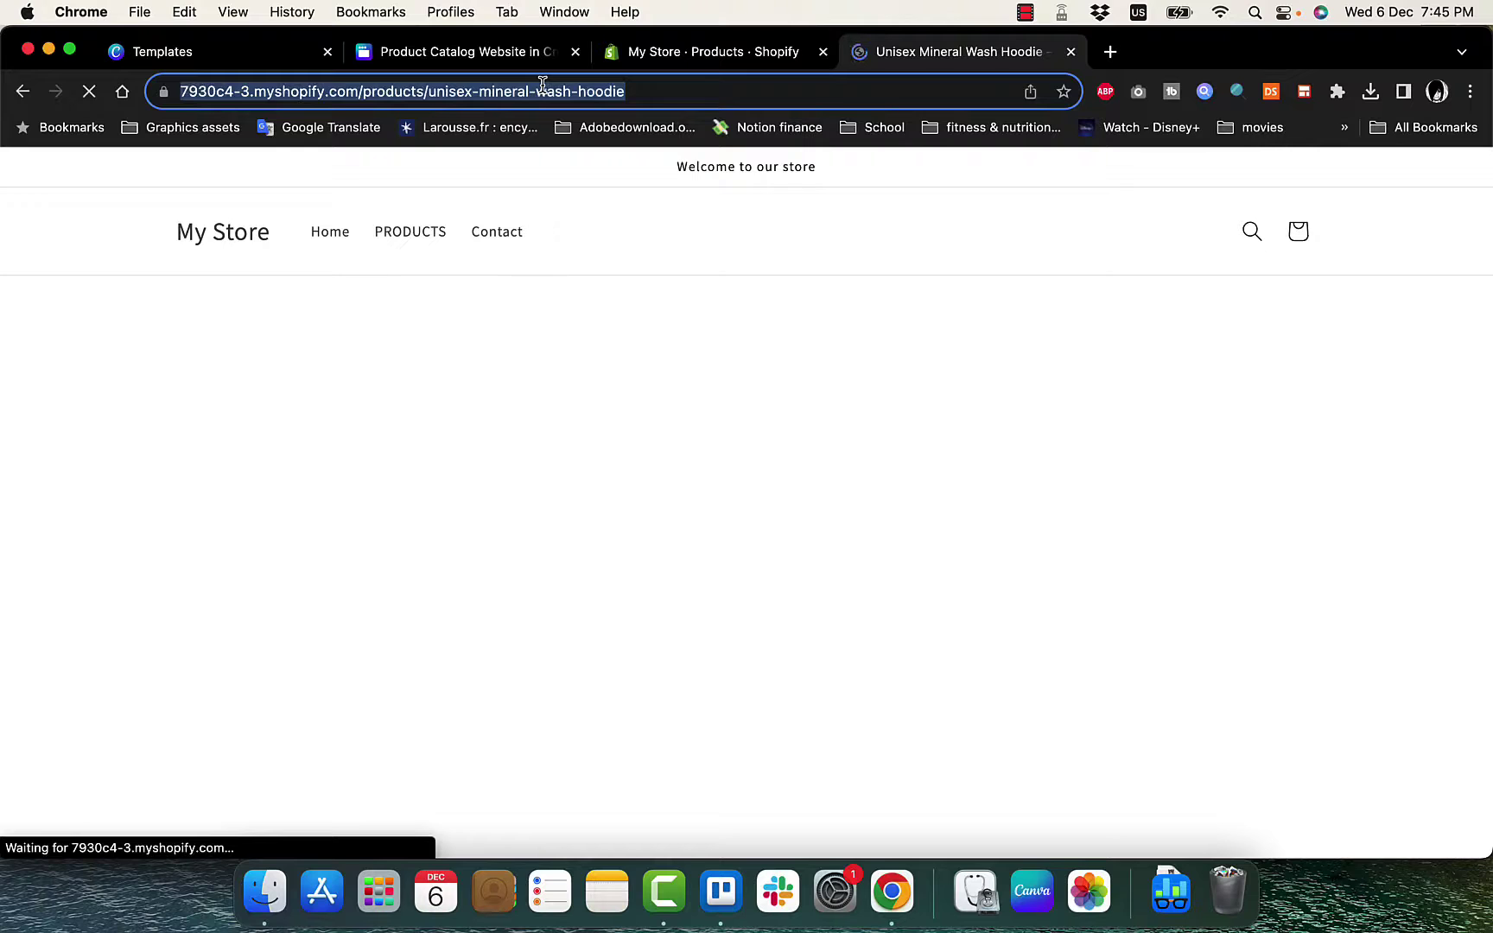
- Link page 2's BUY NOW button to the hoodie product page URL
click(467, 51)
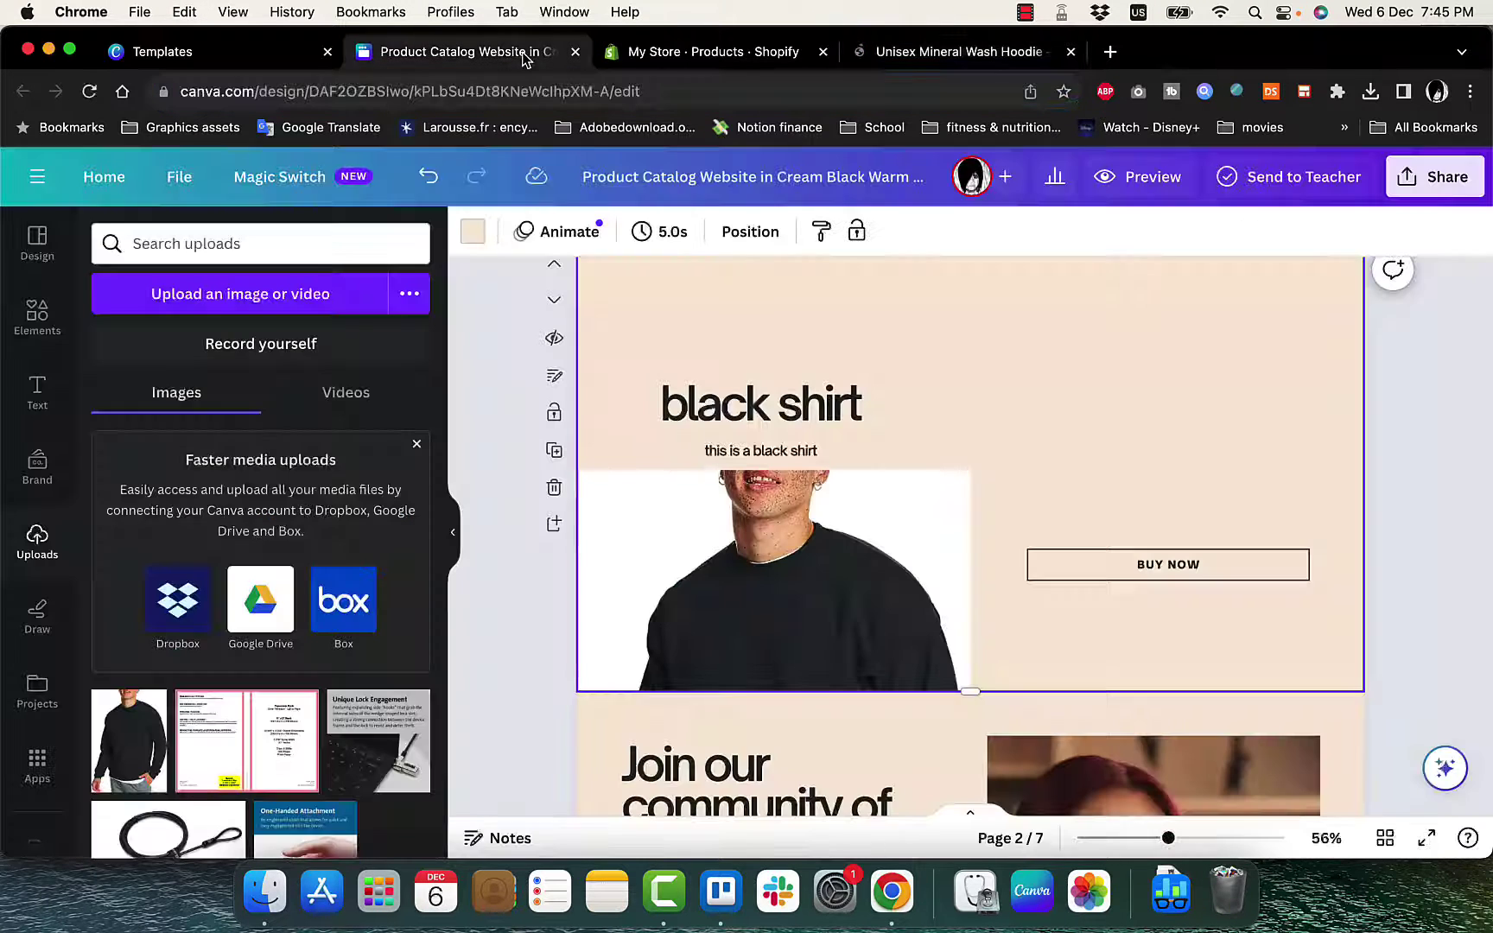
click(1133, 568)
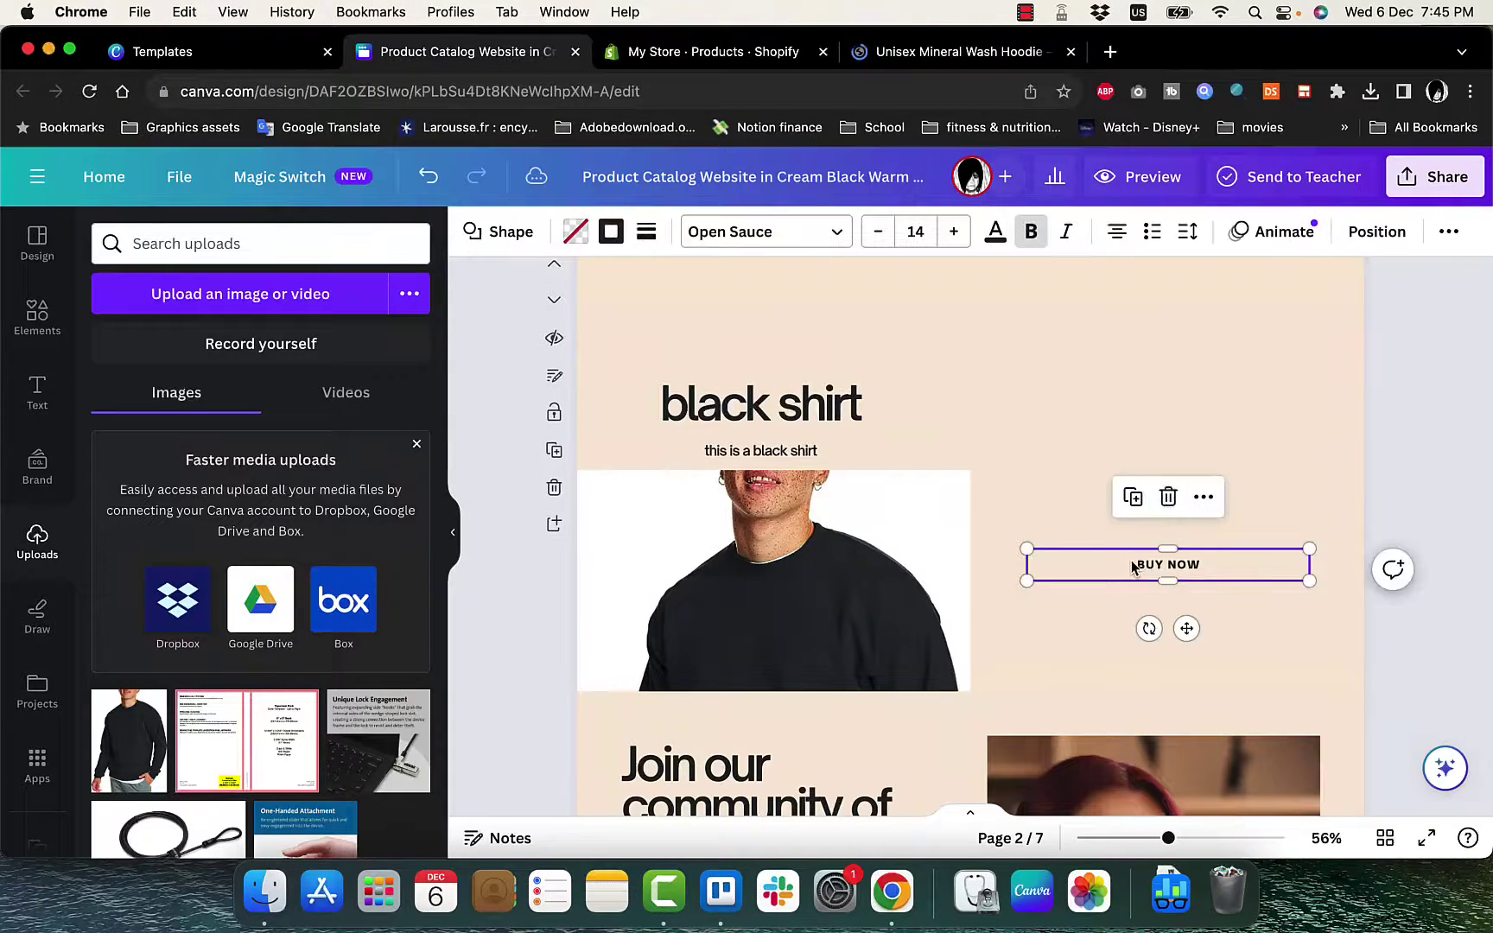
click(1201, 498)
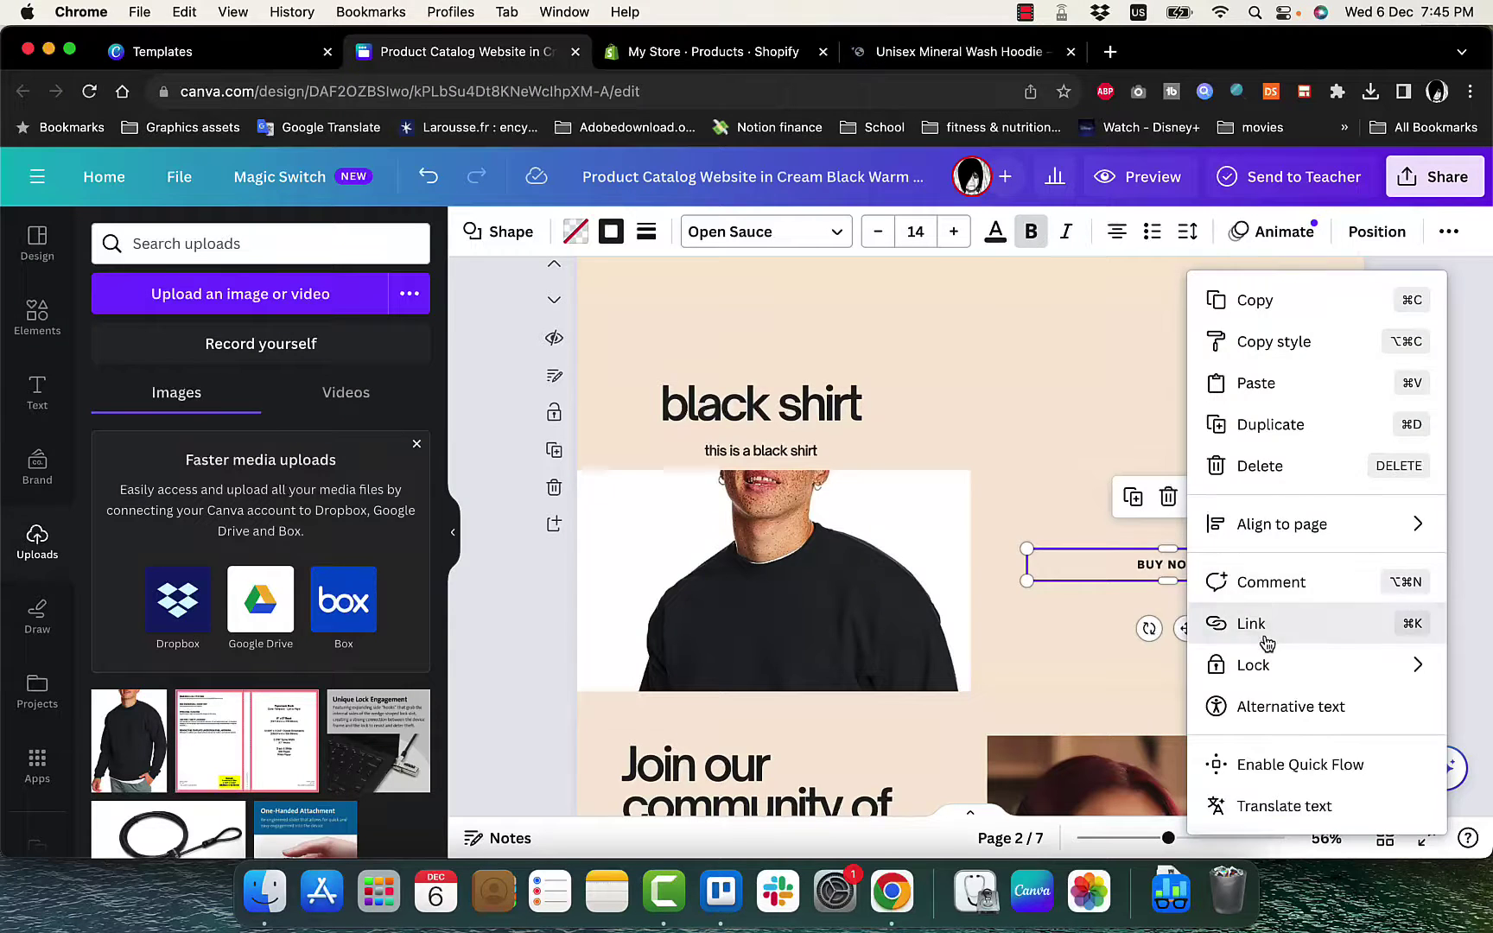
click(1244, 628)
key(super+v)
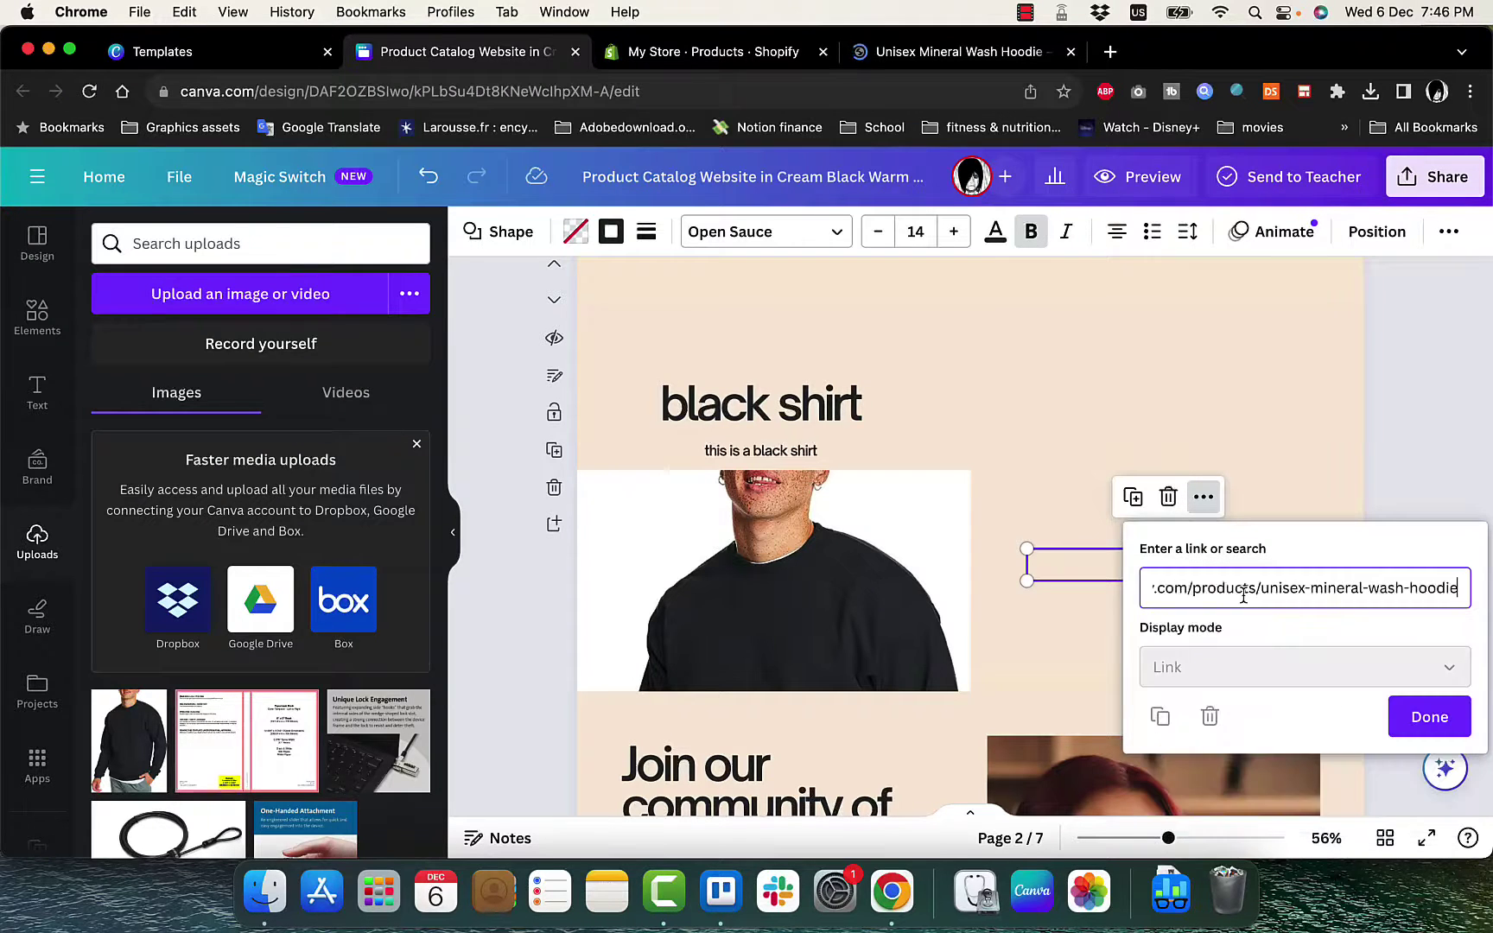
click(1403, 714)
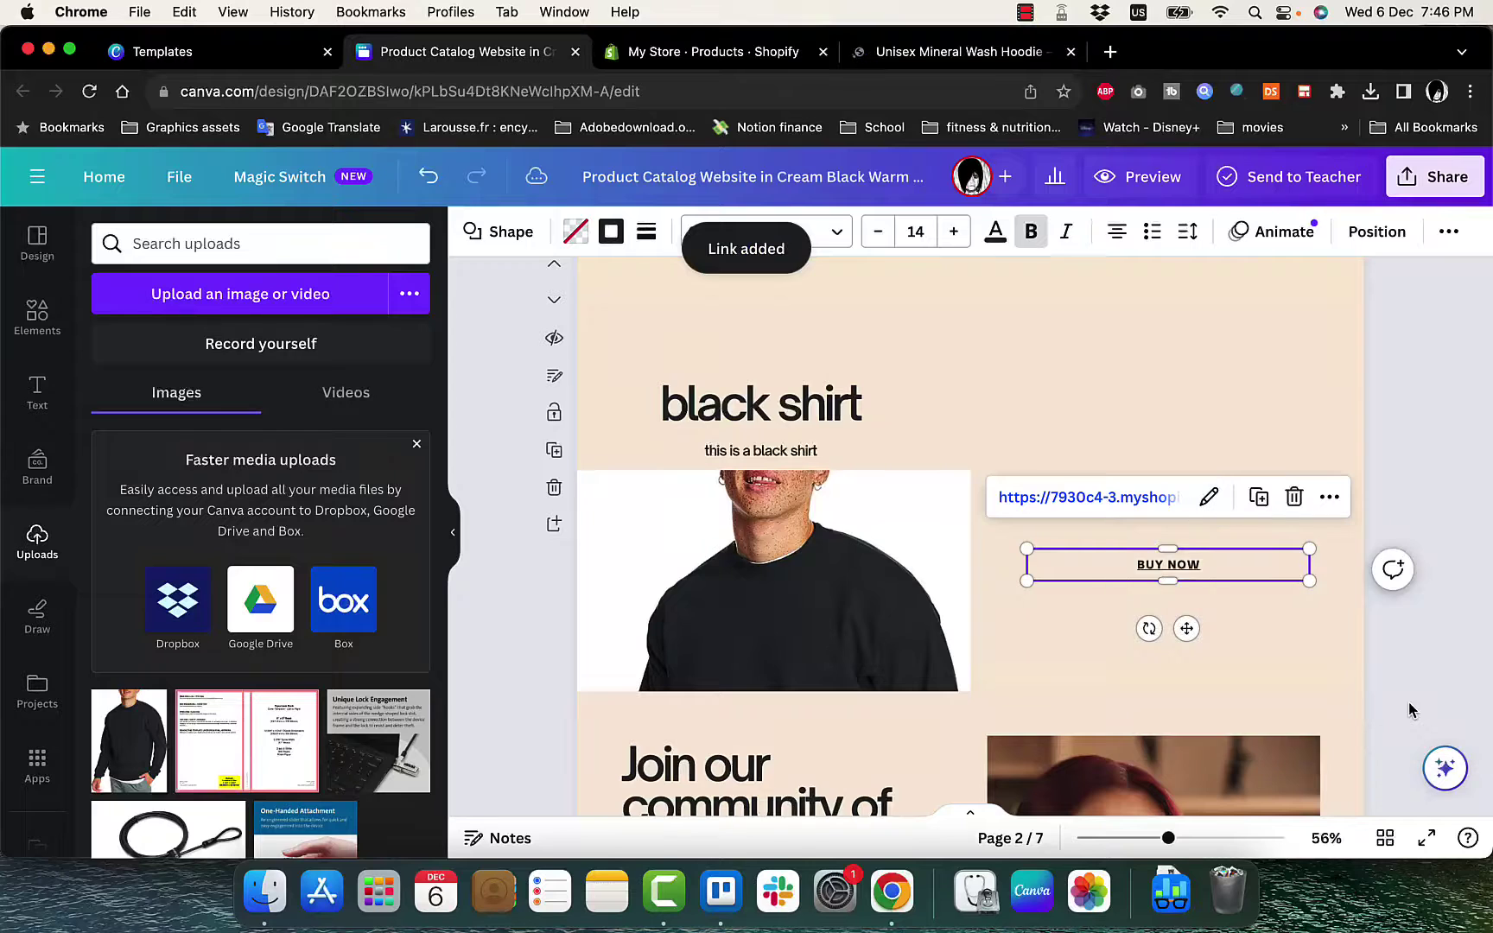
- Link the 'black shirt' title to the same hoodie product page
click(784, 423)
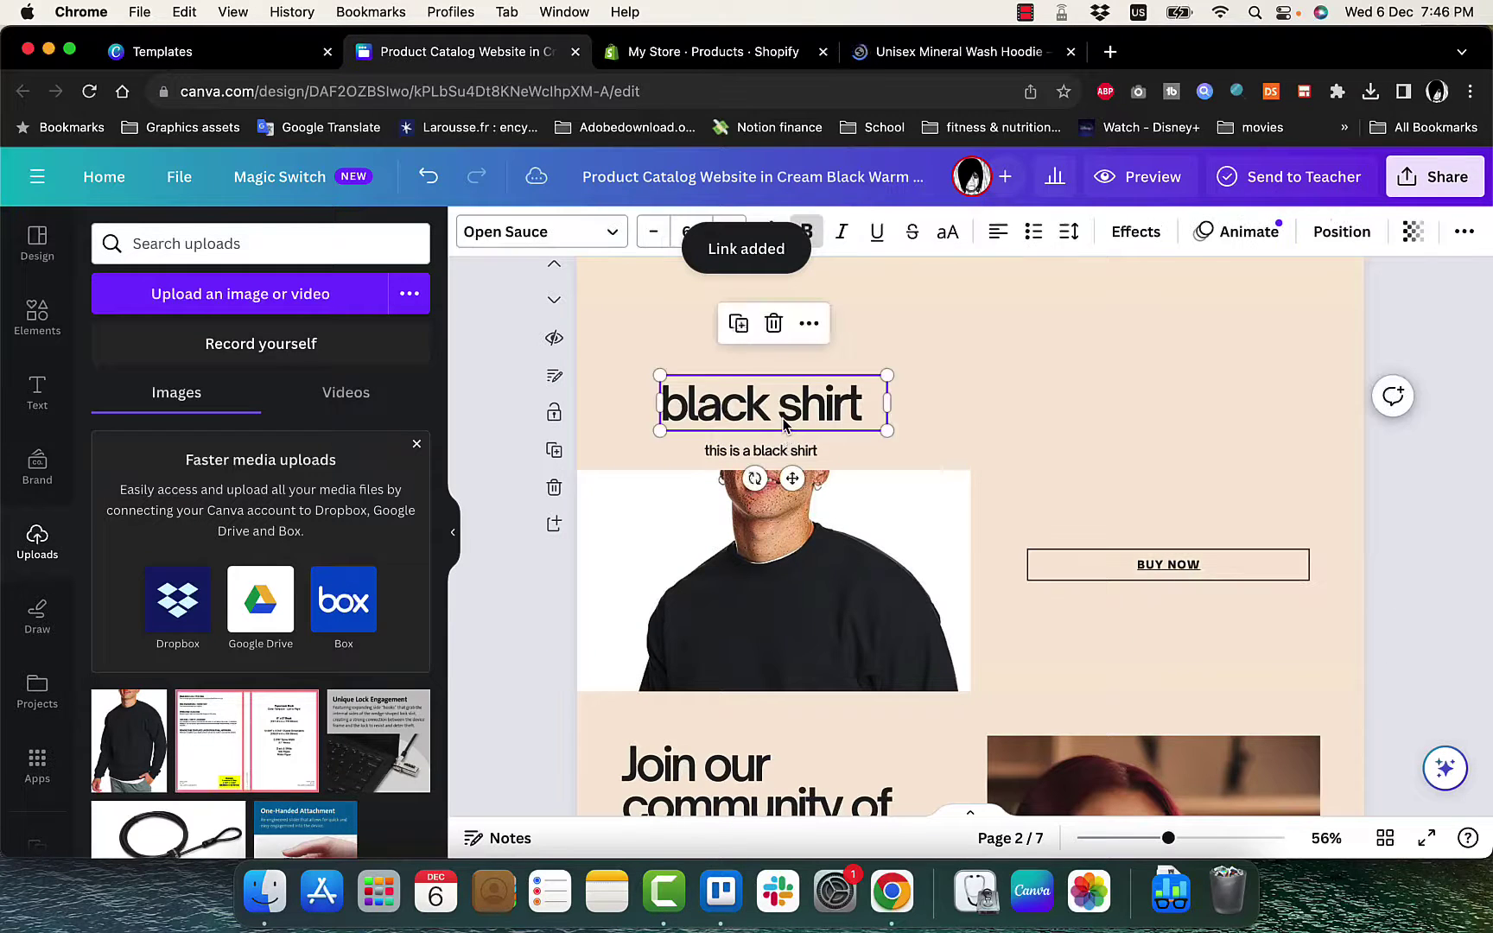
click(808, 323)
click(889, 625)
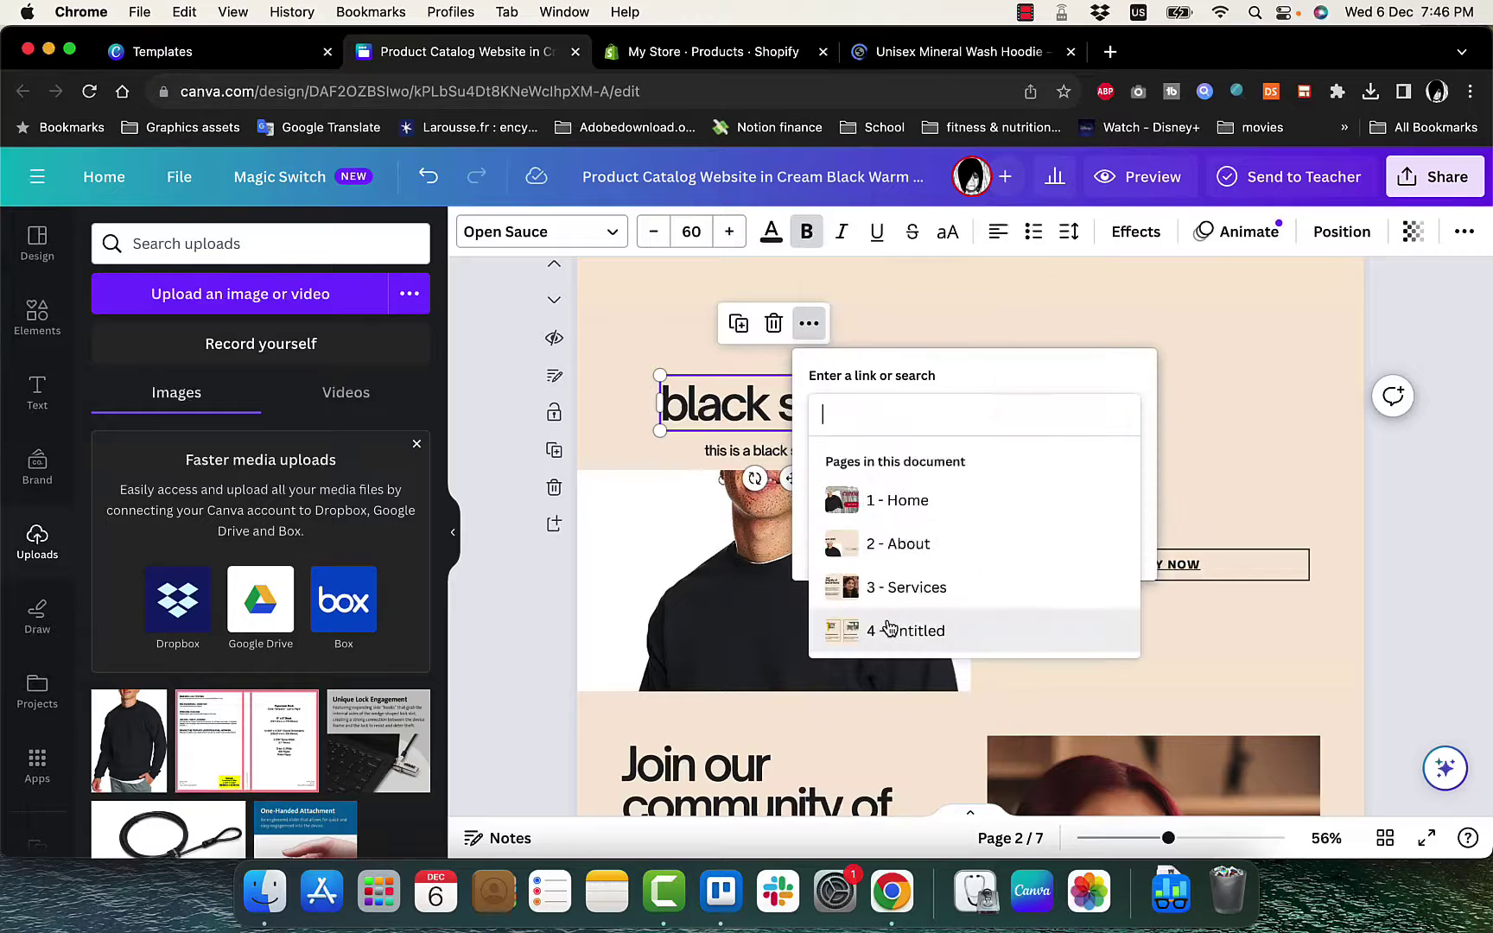
text(https://7930c4-3.myshopify.com/products/unisex-mineral-wash-hoodie)
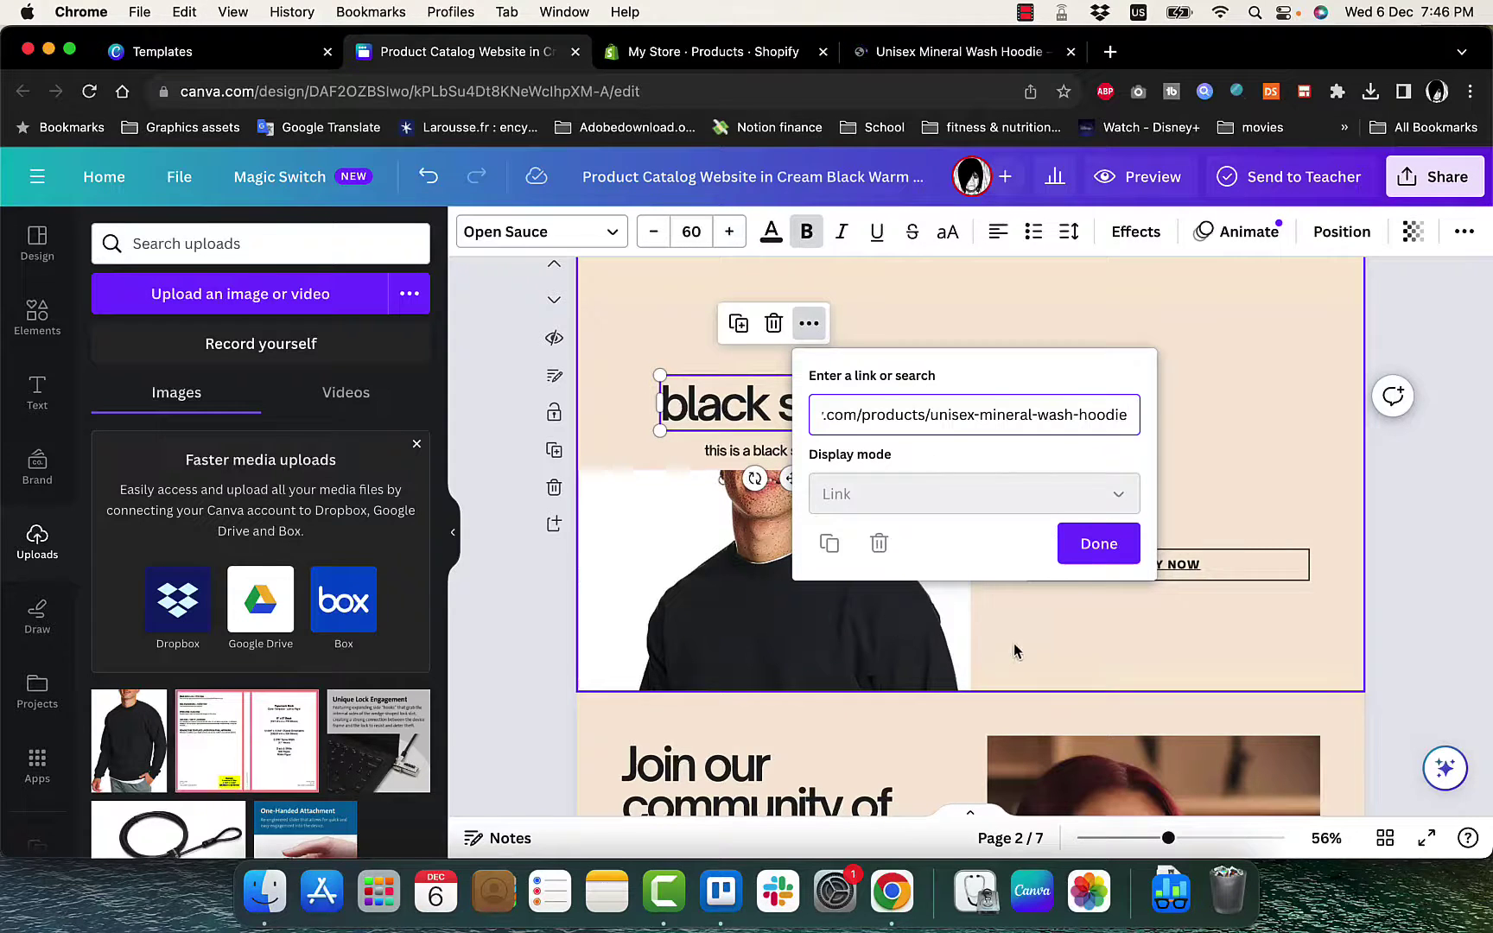
click(1105, 553)
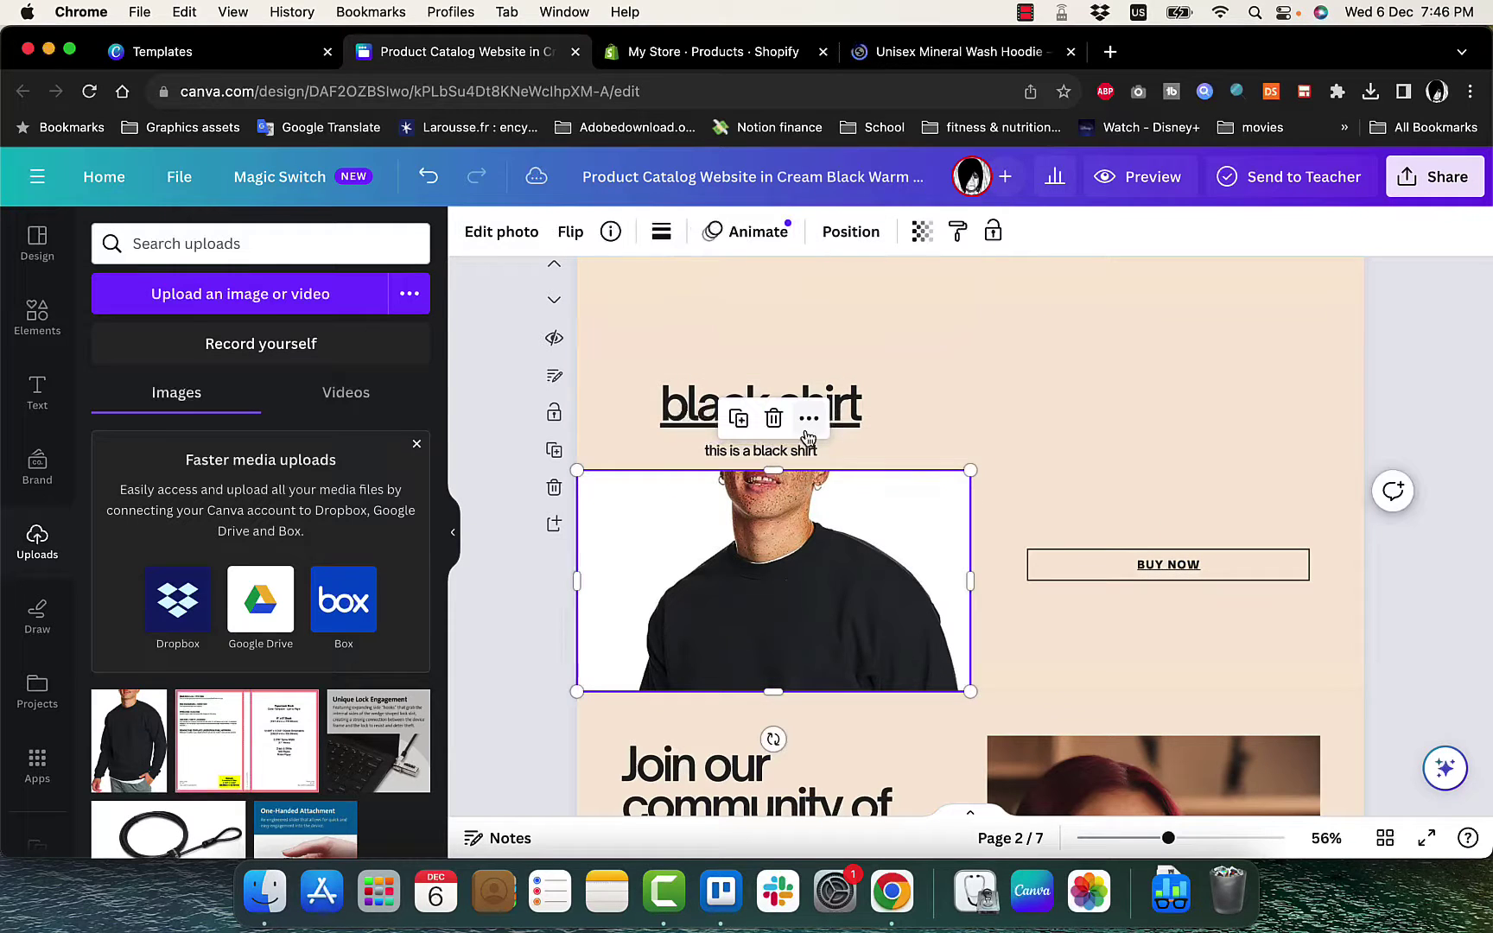
- Link the sweater photo to the hoodie product page as well
click(808, 420)
click(859, 623)
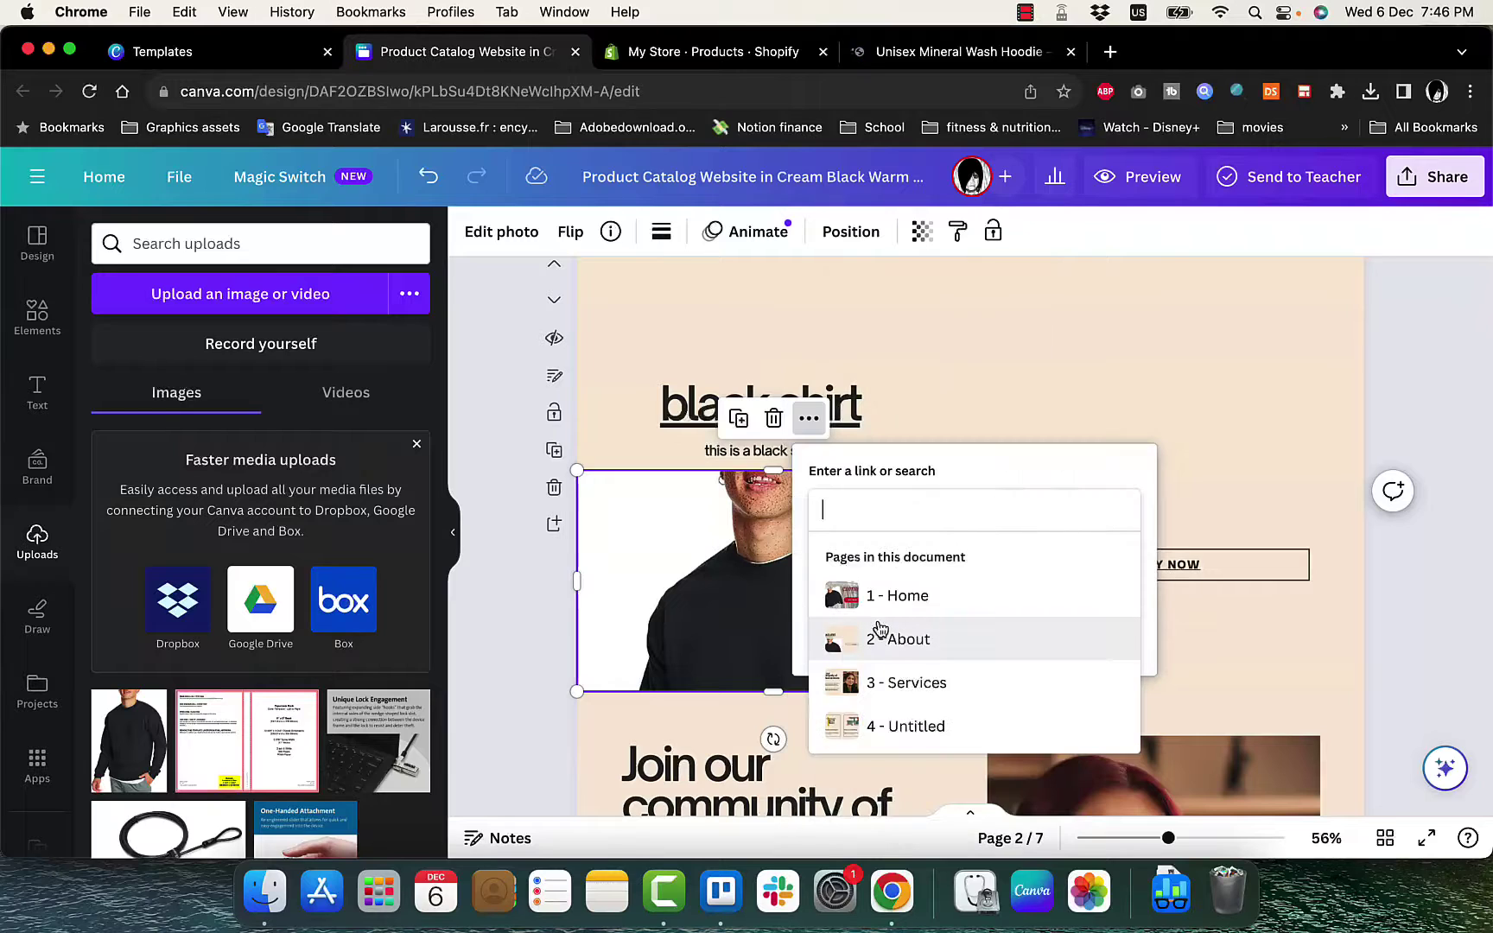
key(super+v)
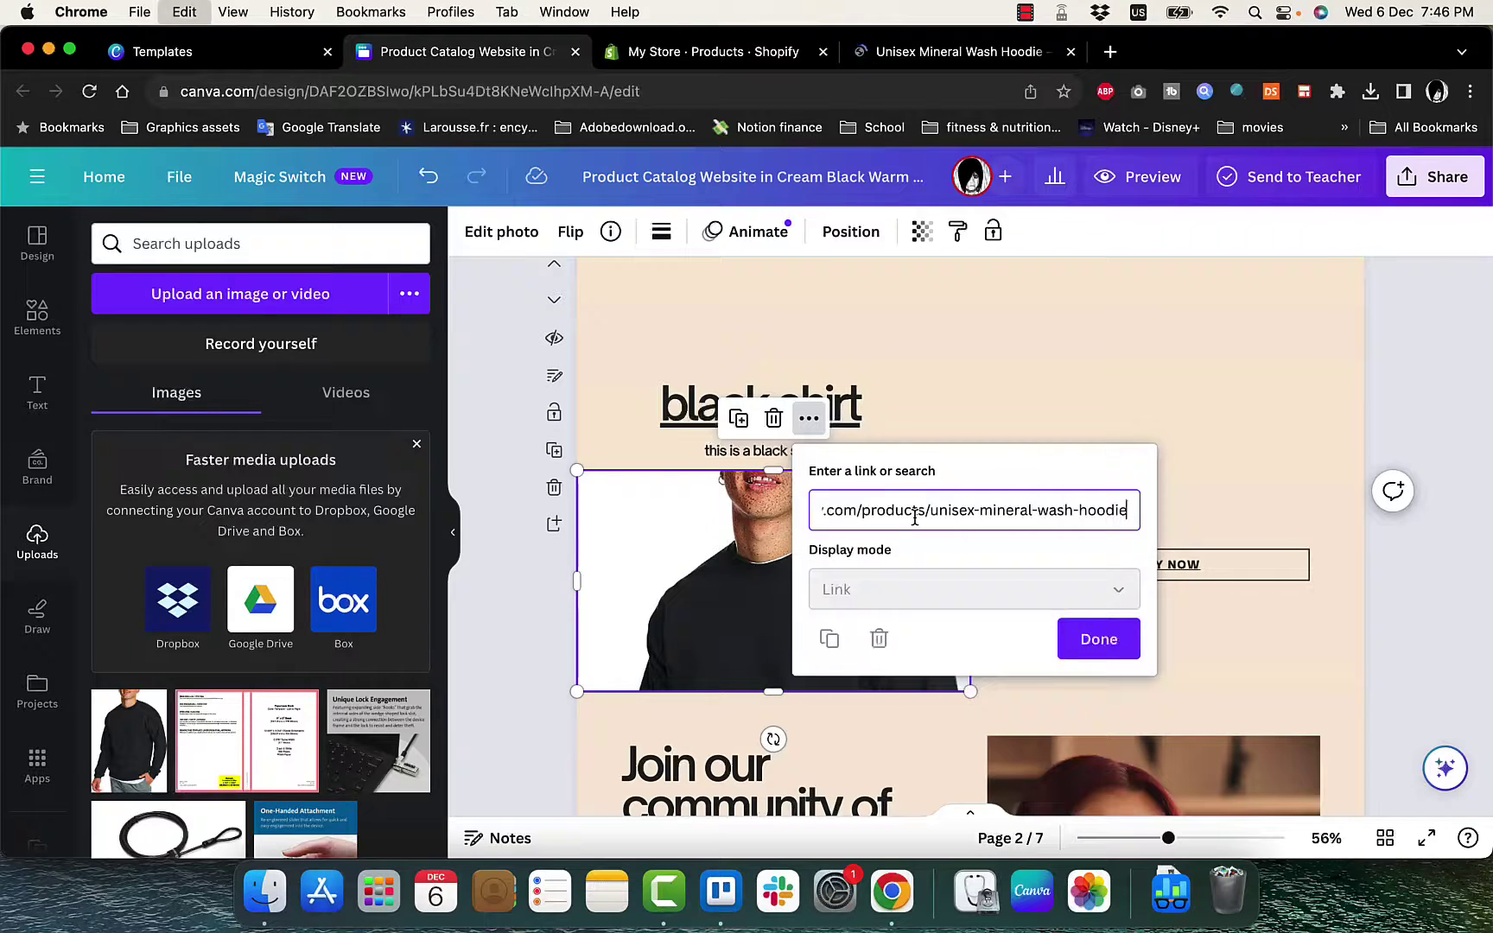
click(1085, 642)
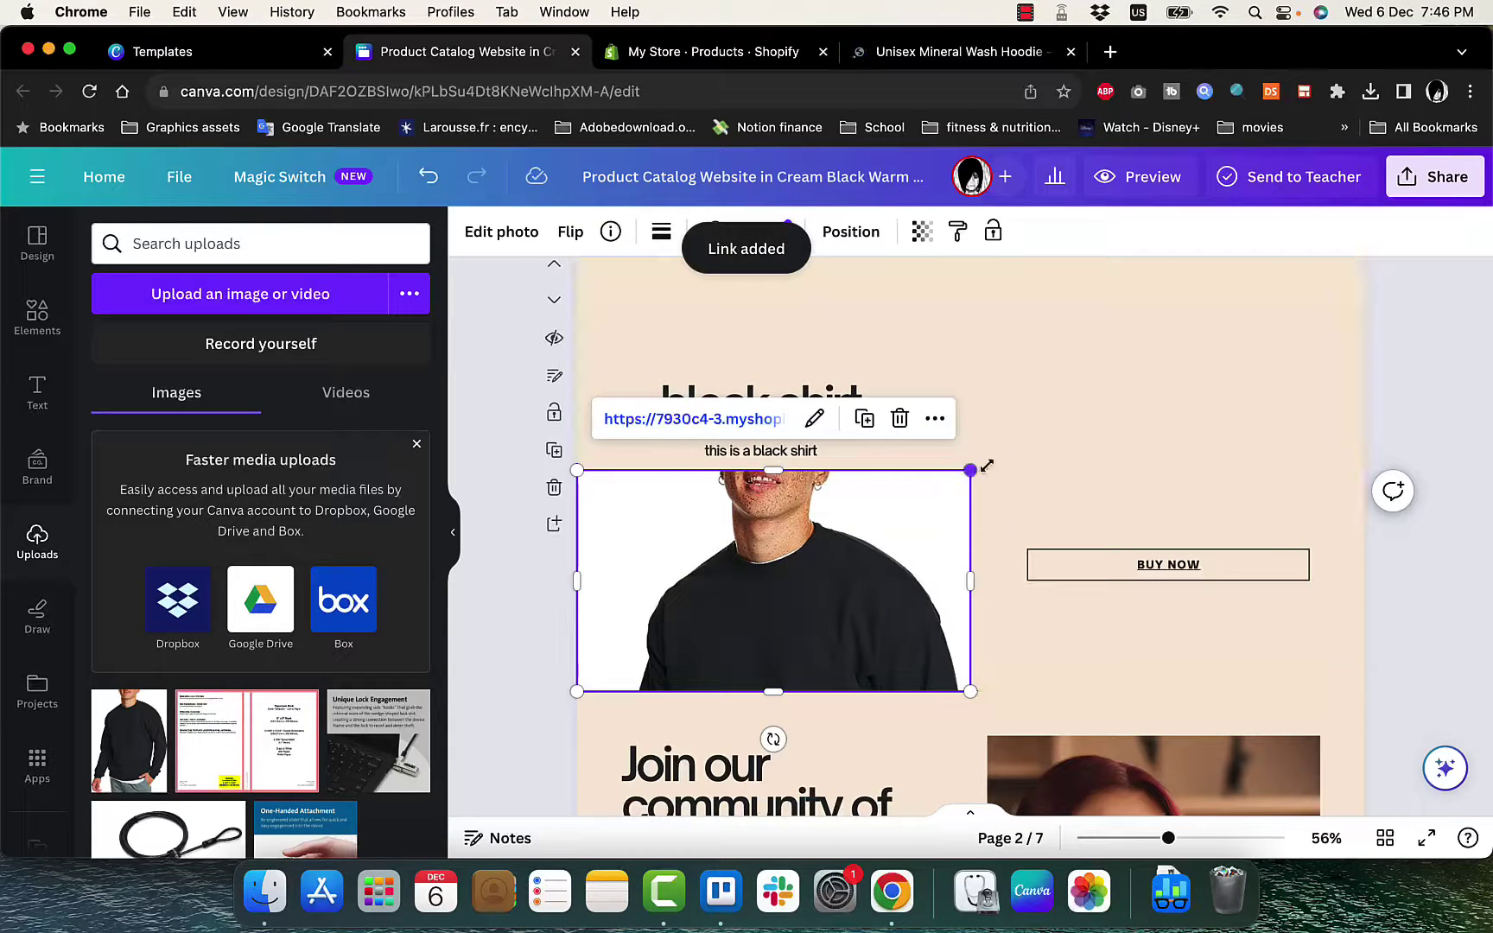
click(1025, 458)
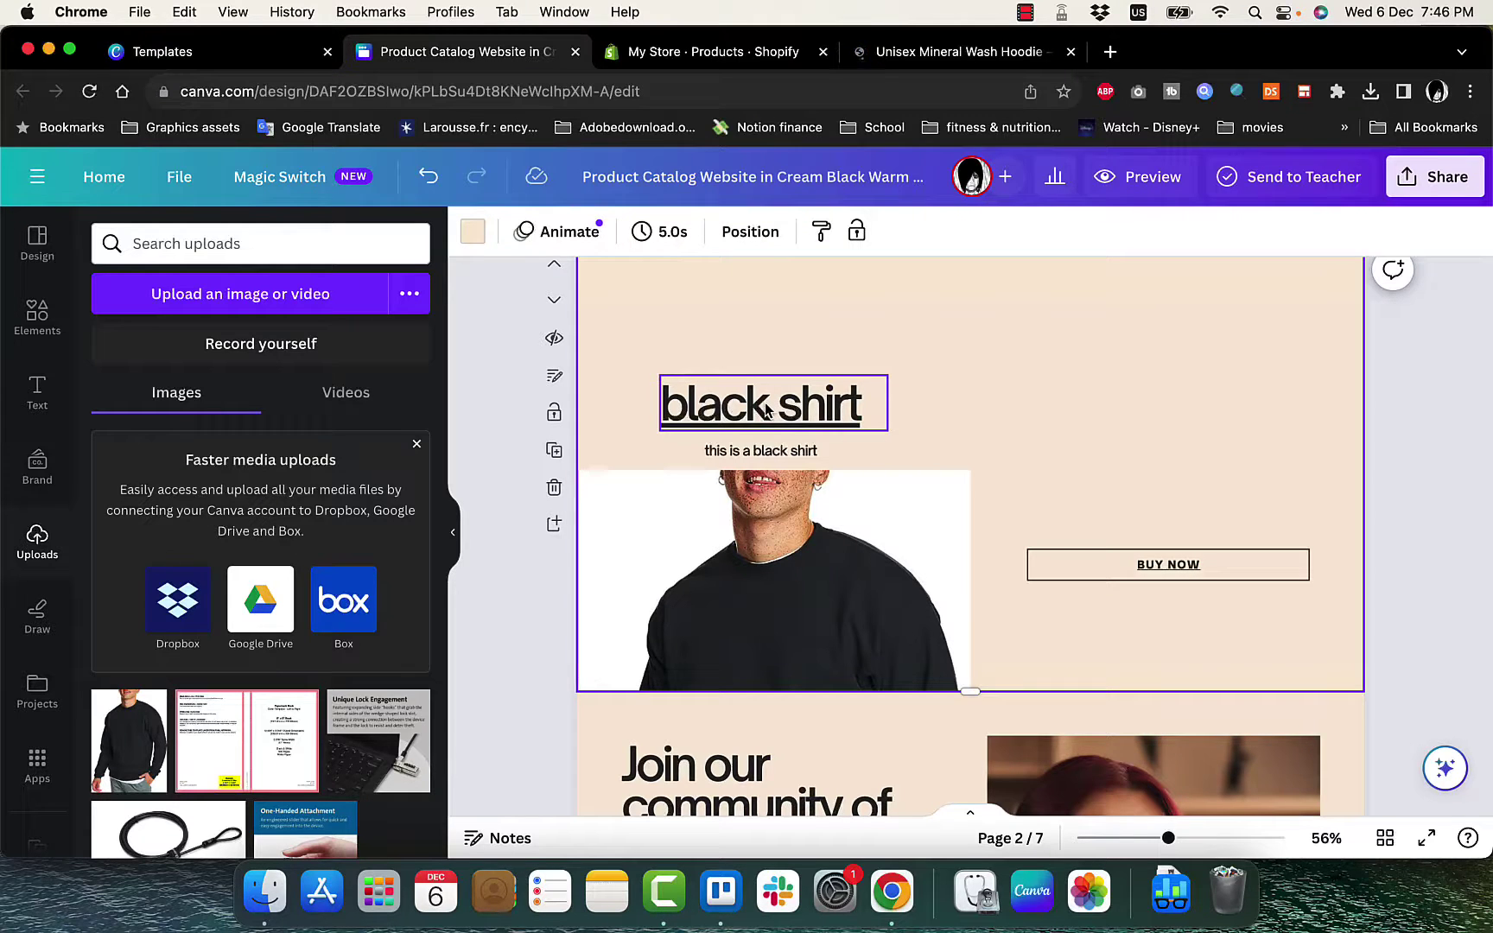
- Remove the underline from the linked 'black shirt' title text
click(811, 405)
double_click(810, 404)
click(808, 400)
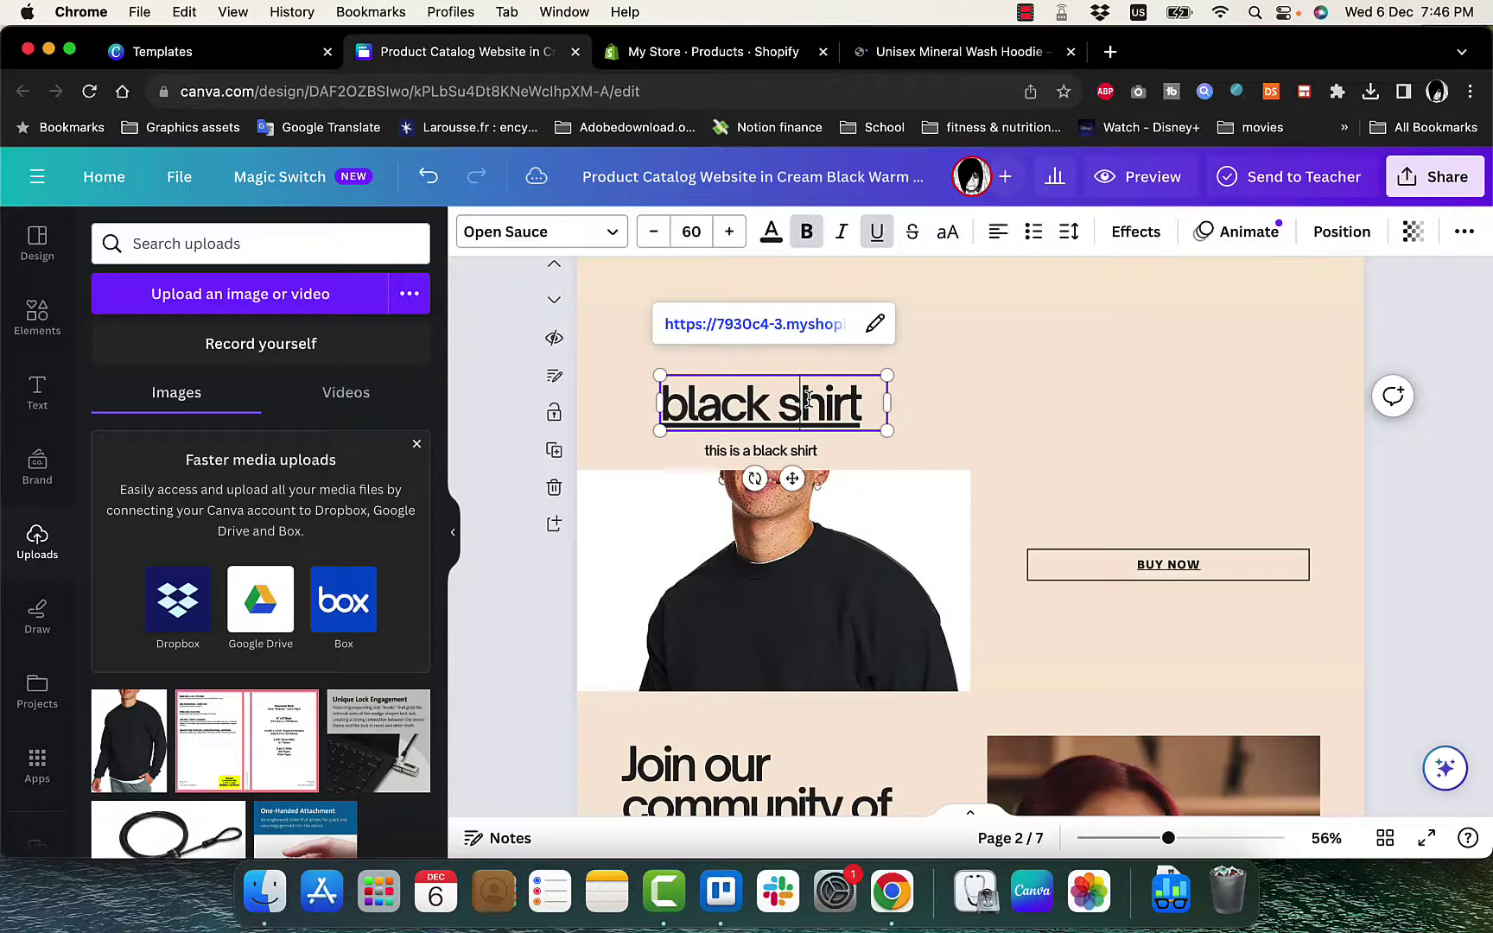
triple_click(807, 400)
click(877, 232)
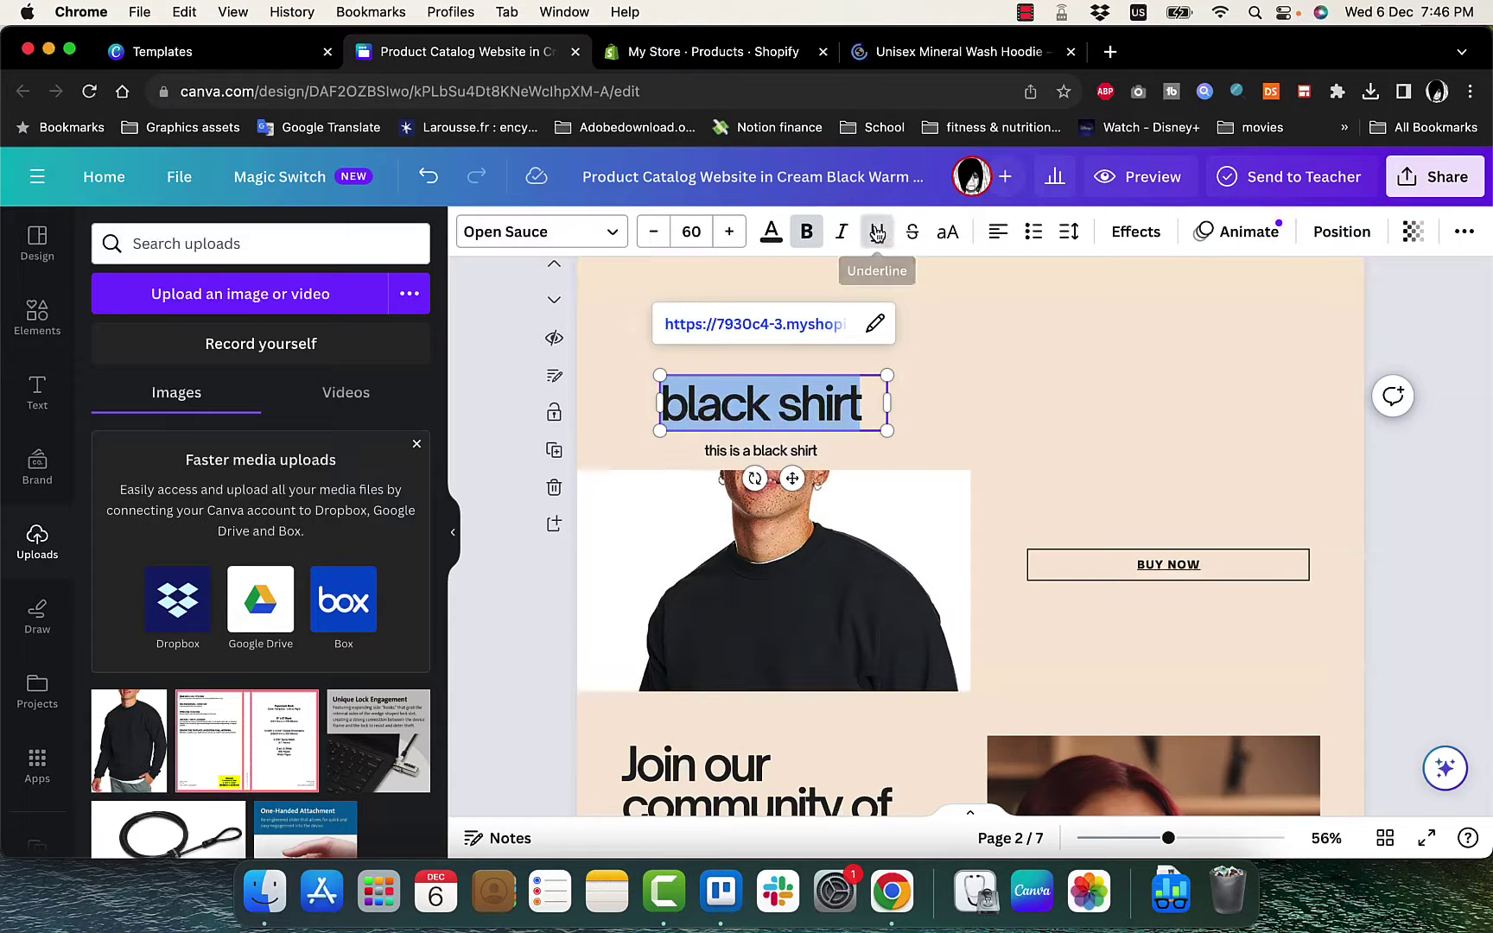
click(937, 416)
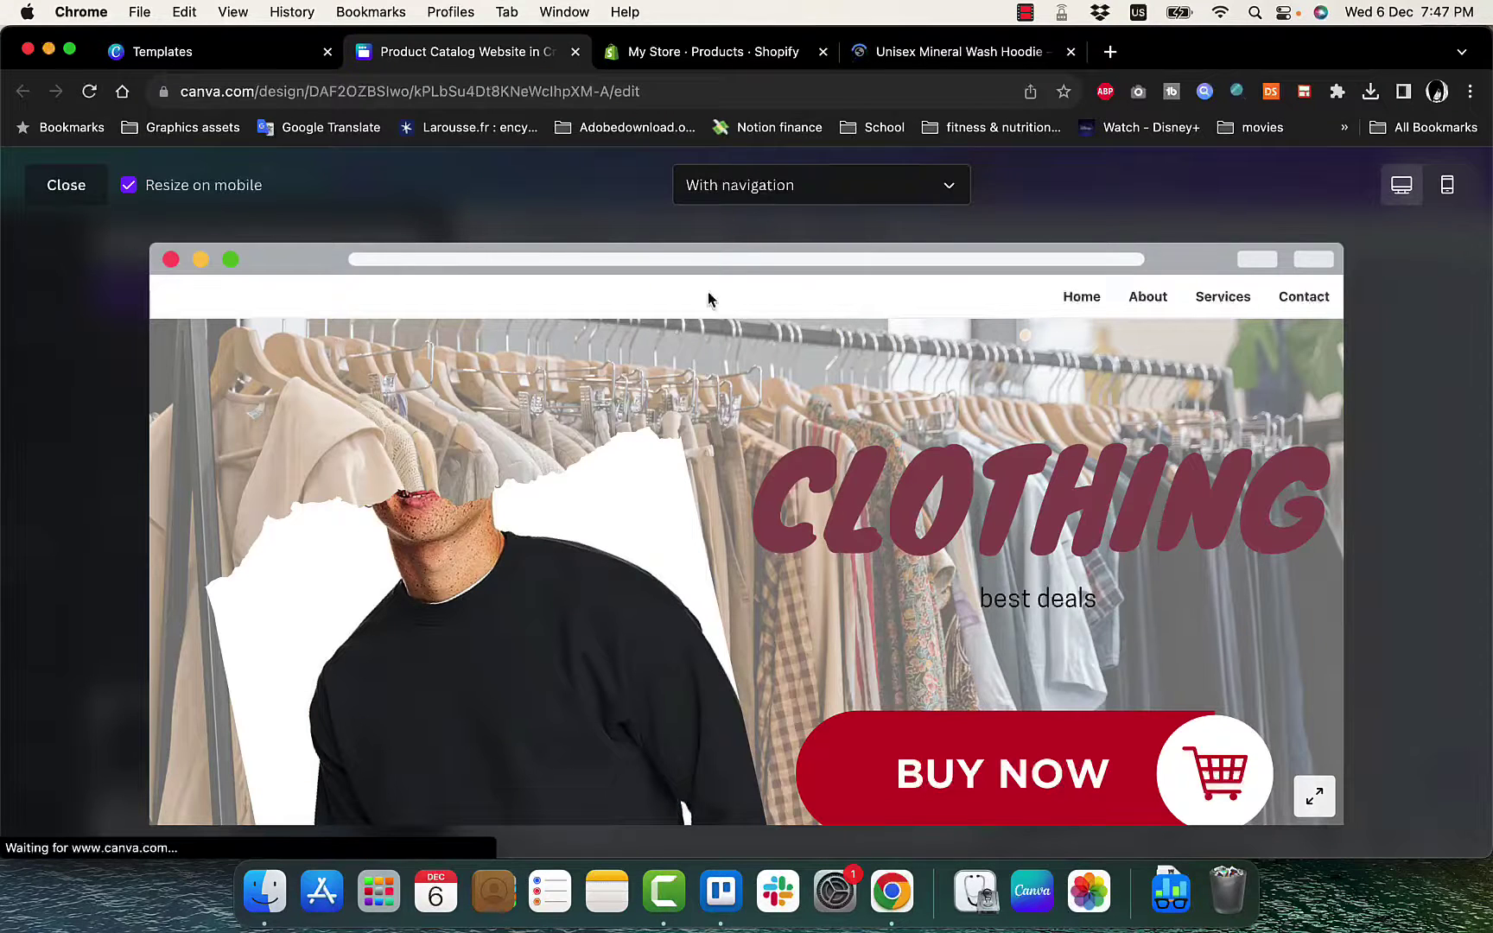
scroll(712, 440, down, 10)
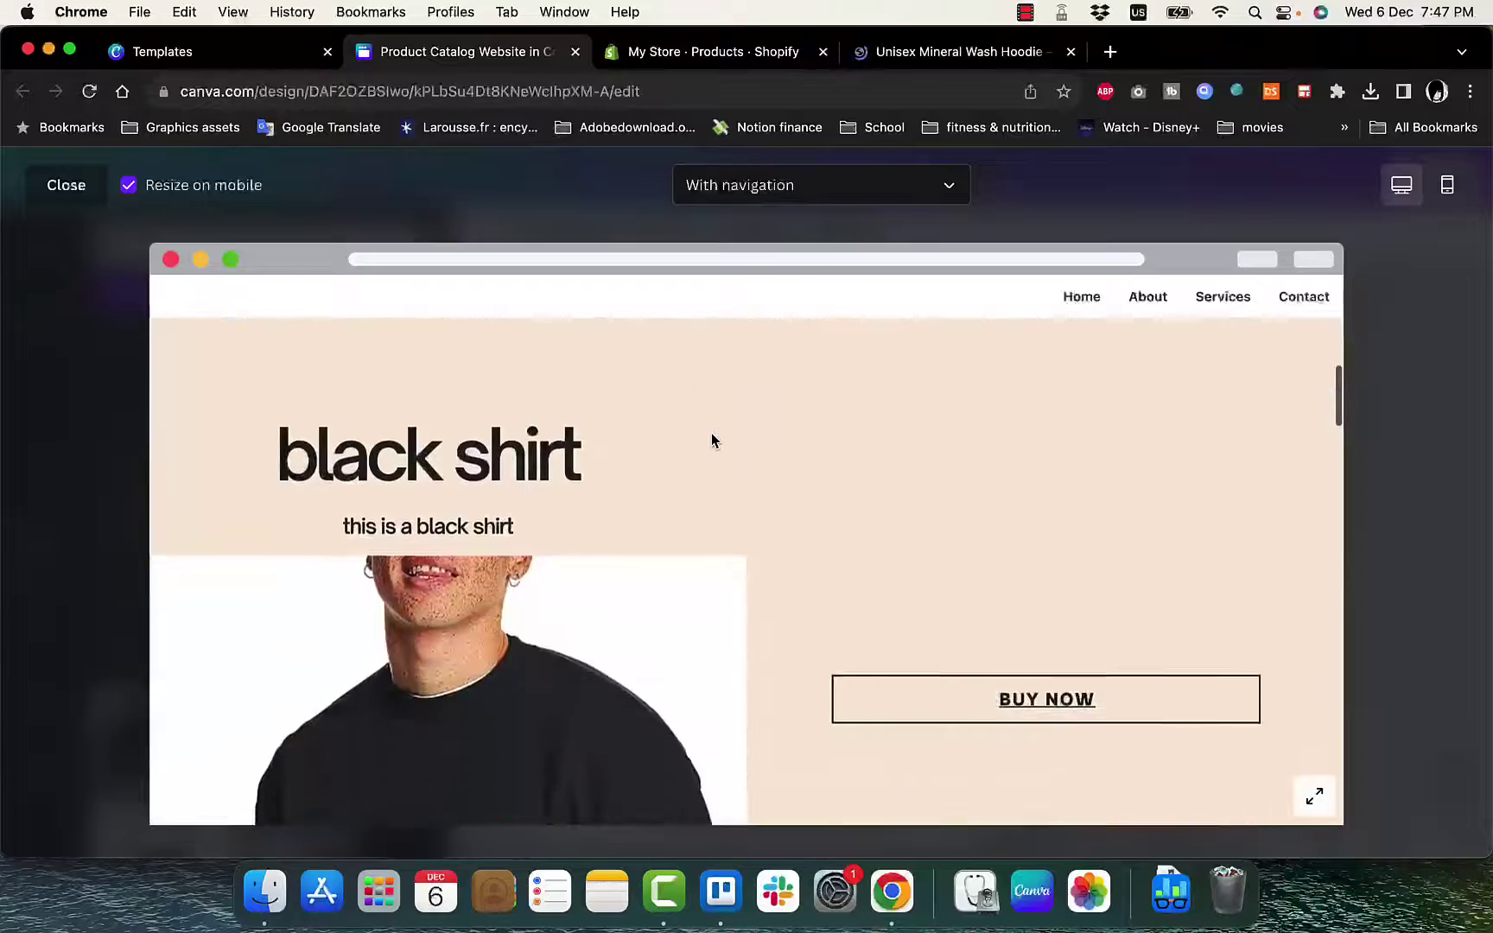
scroll(712, 440, up, 8)
scroll(712, 440, up, 3)
click(954, 185)
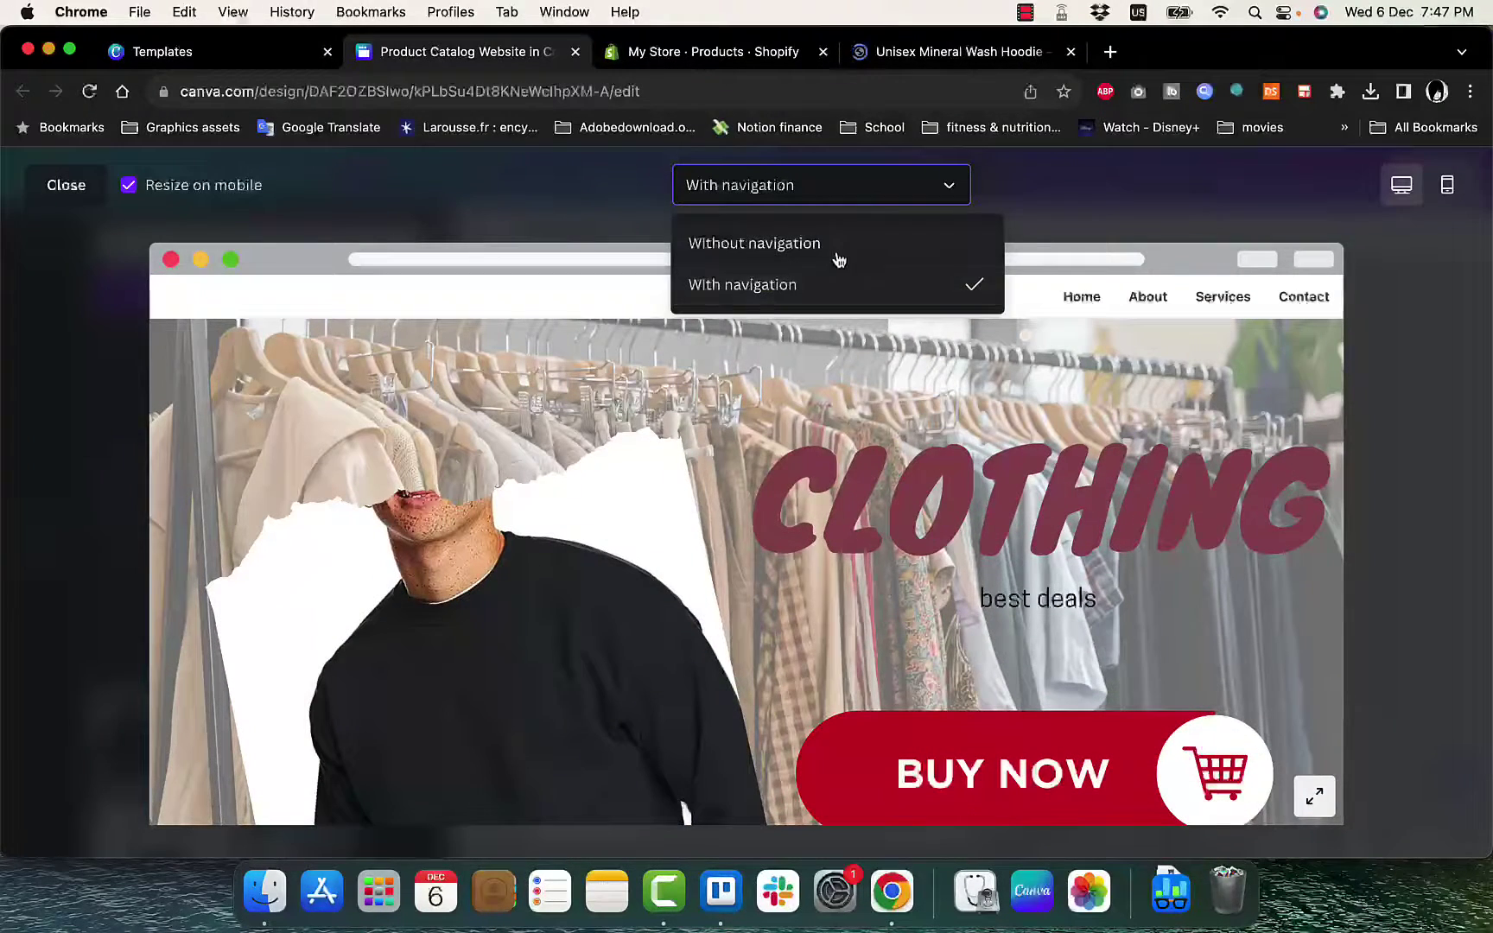
click(949, 190)
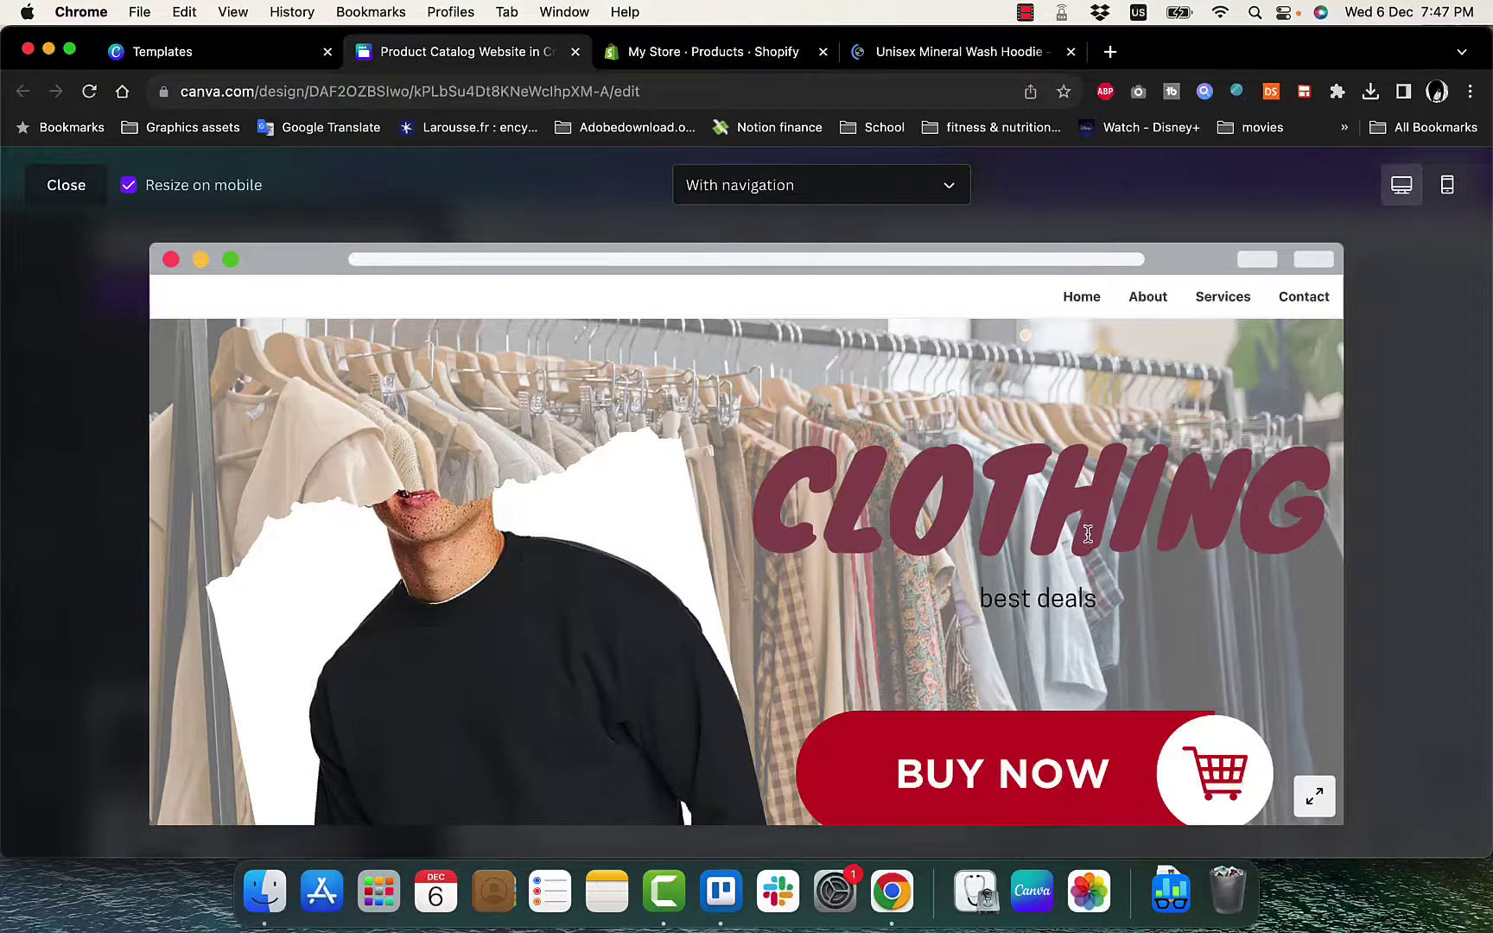
scroll(1088, 518, down, 4)
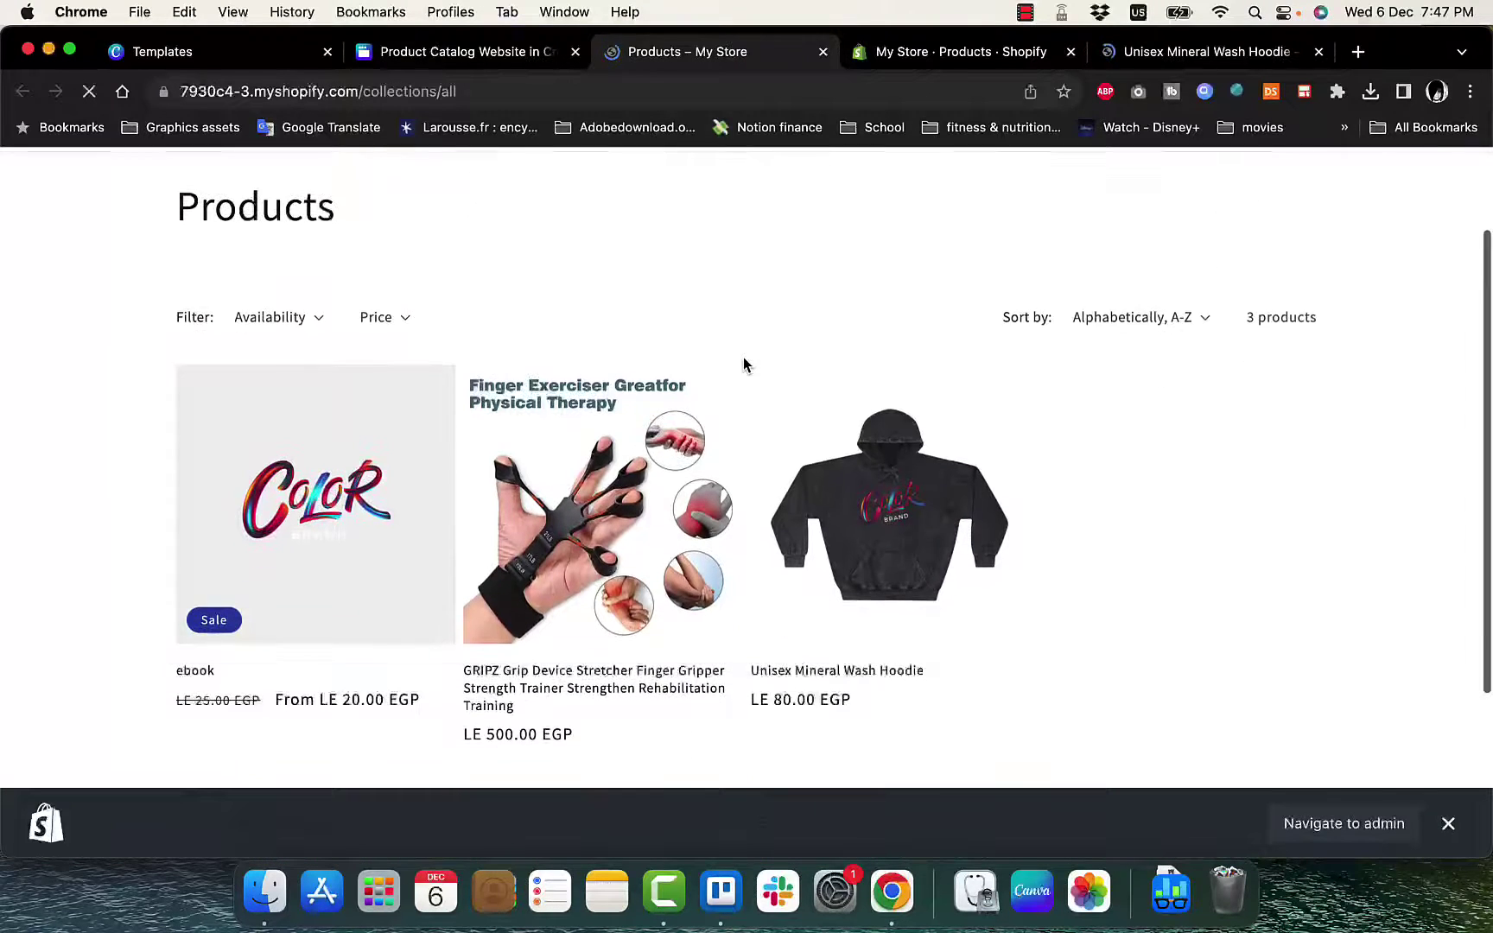
scroll(743, 363, up, 2)
scroll(744, 364, down, 5)
scroll(744, 364, up, 5)
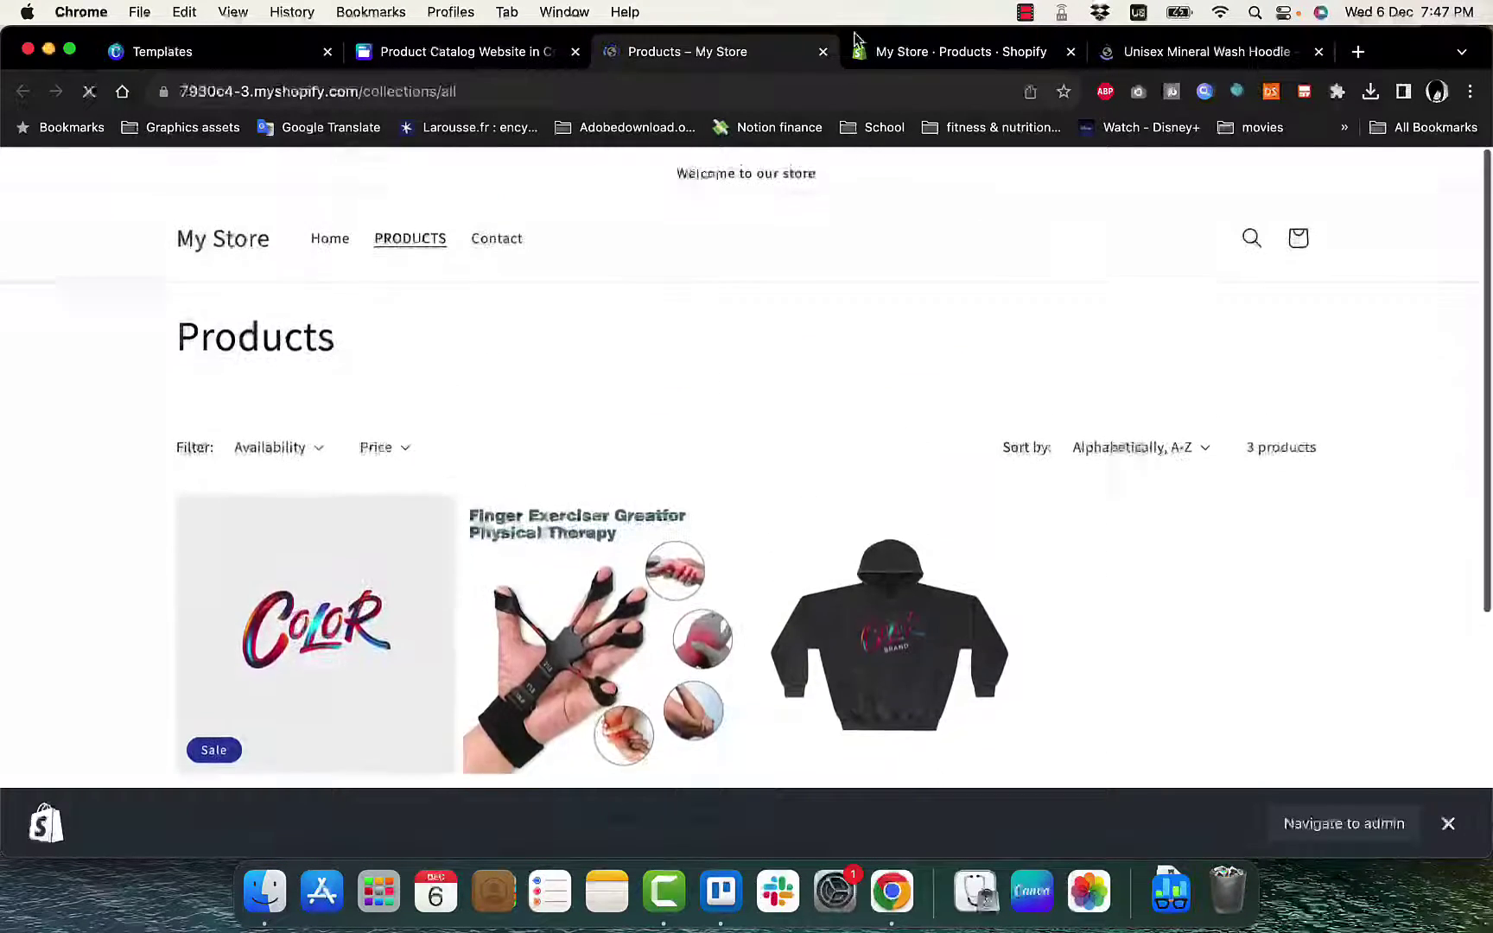
click(822, 51)
- Scroll through the website preview, then return to it from the Shopify Unisex Mineral Wash Hoodie tab
scroll(880, 469, down, 3)
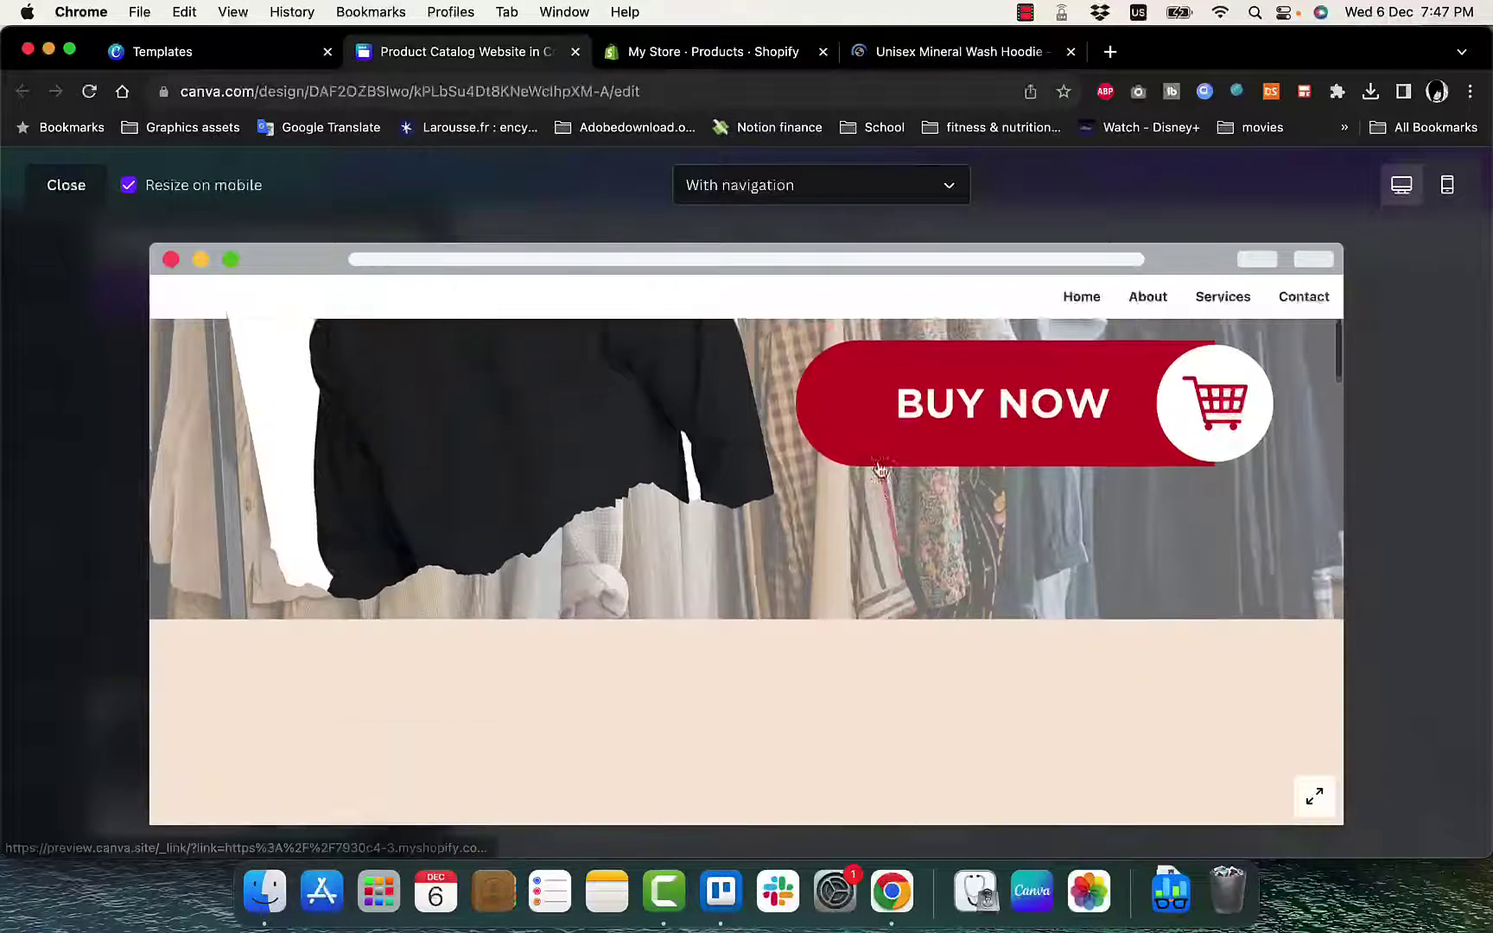
scroll(880, 469, down, 5)
scroll(880, 466, up, 1)
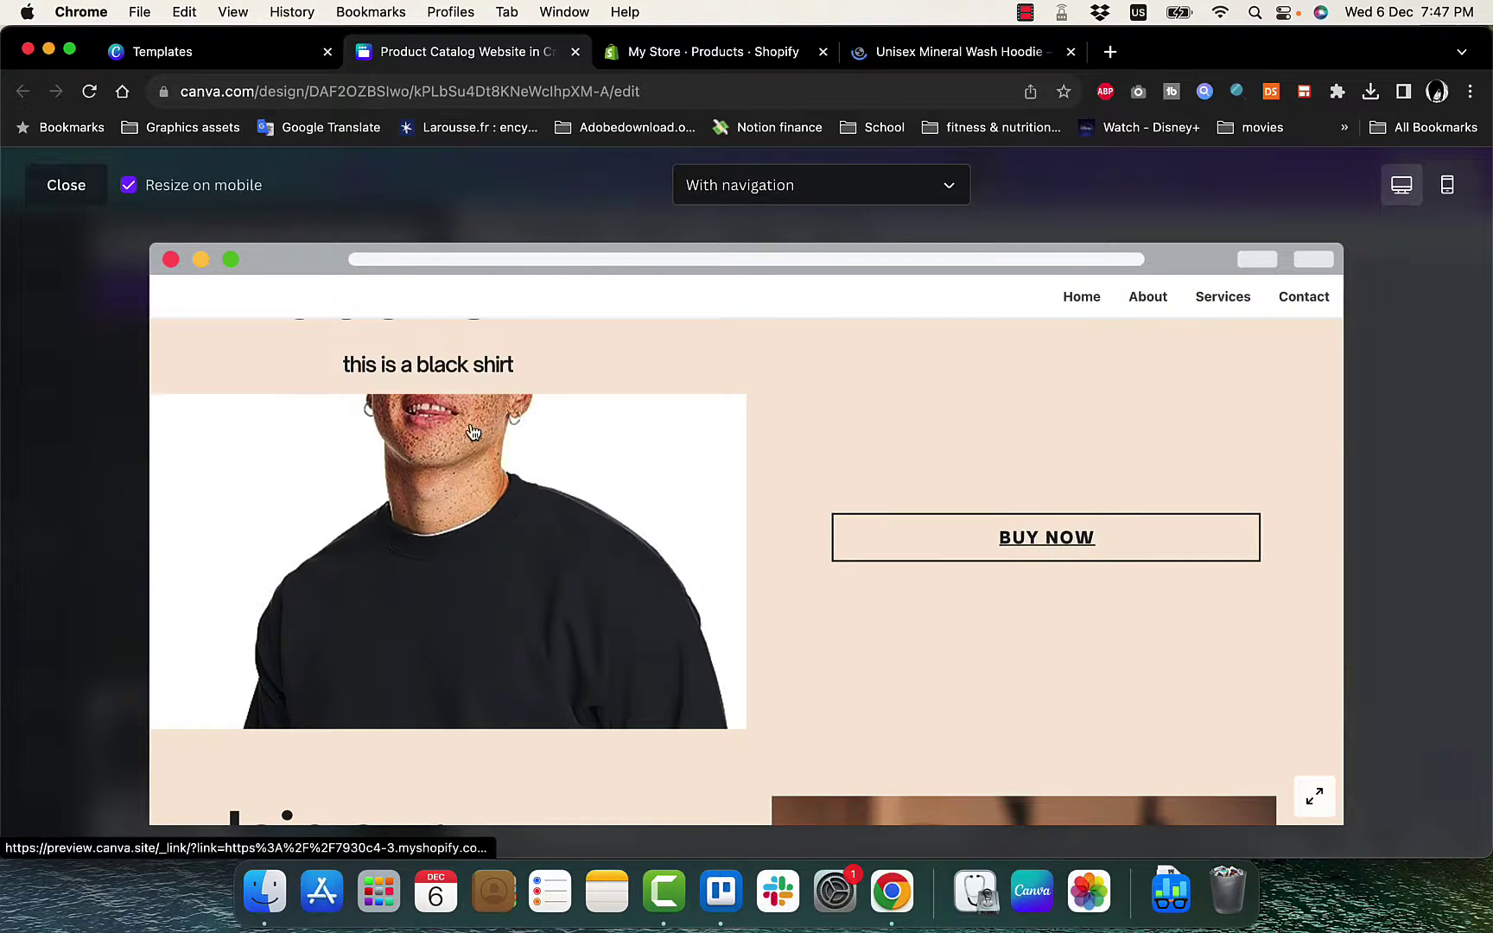
scroll(454, 372, up, 2)
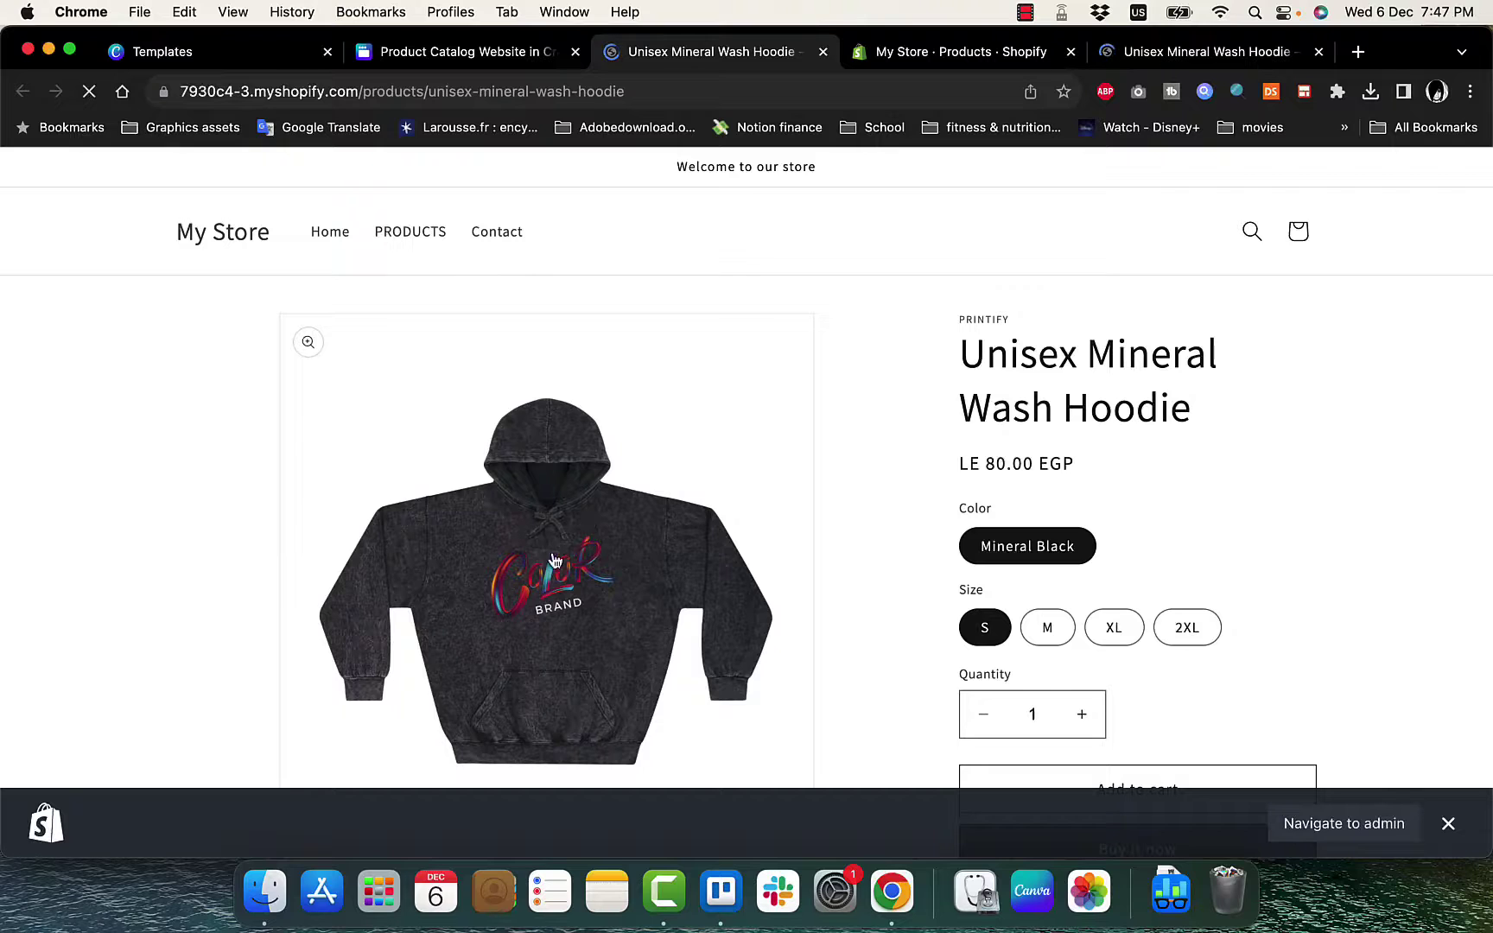
click(500, 59)
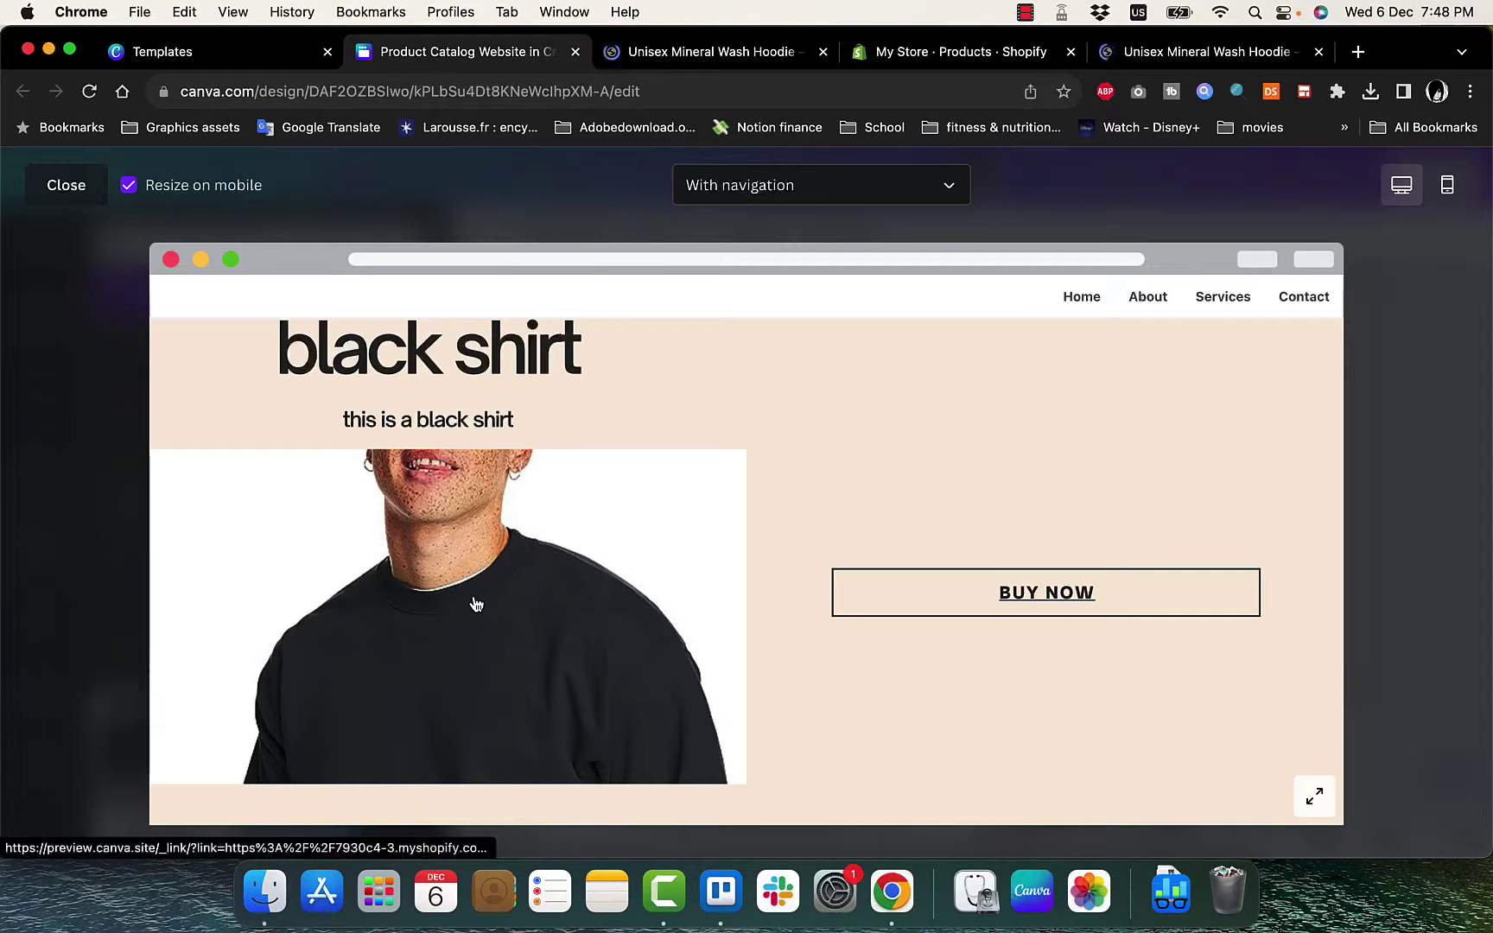
- Recheck the Shopify hoodie page, then preview the site in mobile layout and switch back to desktop
click(698, 53)
click(521, 61)
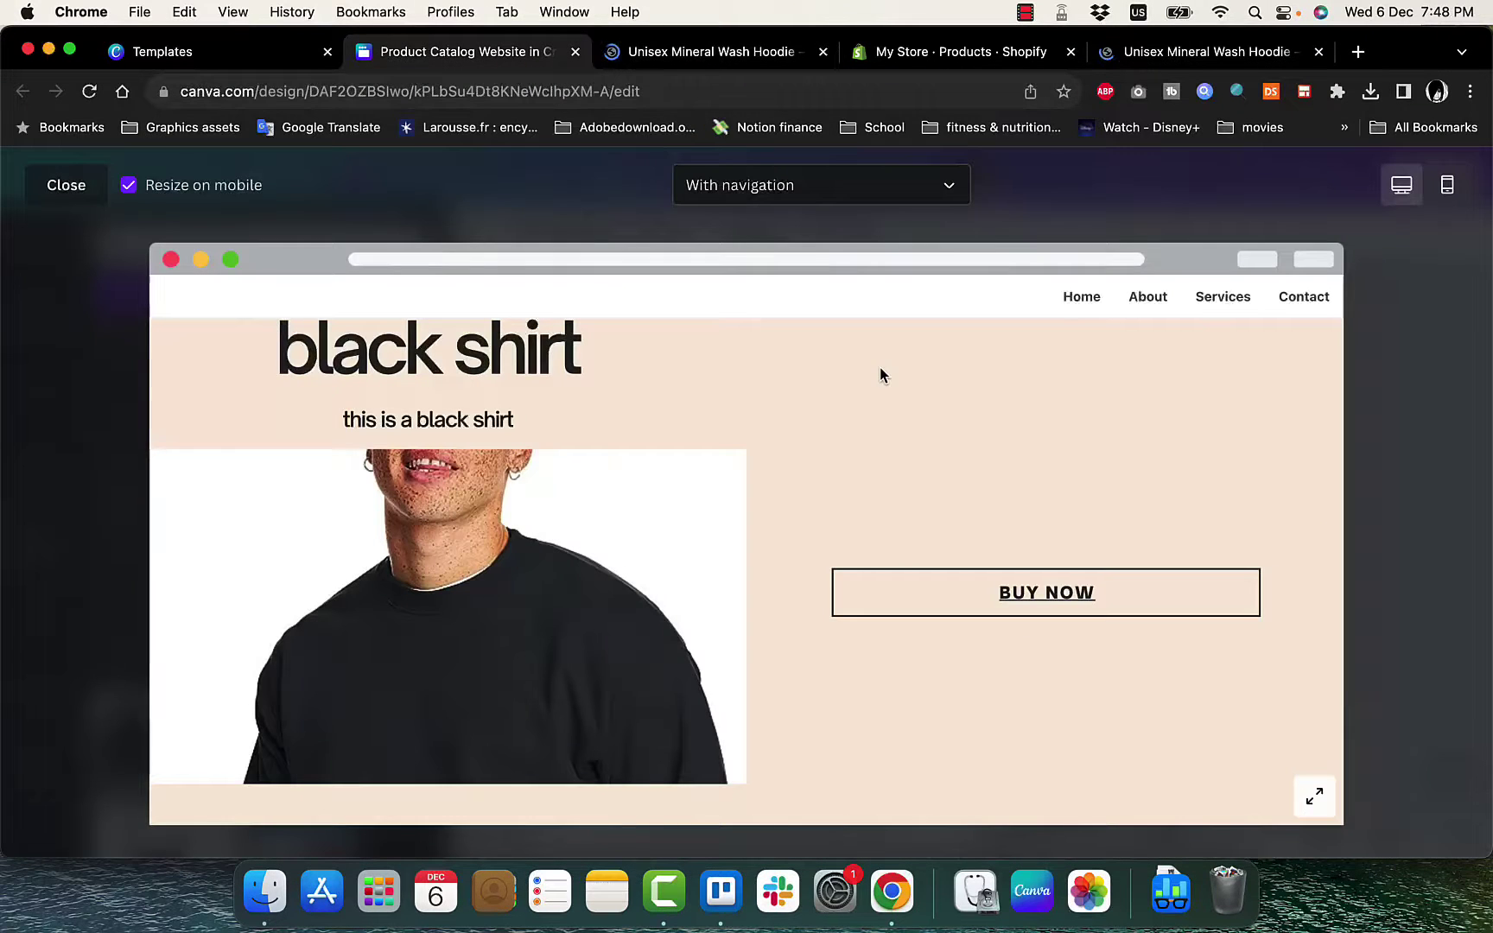
click(1447, 188)
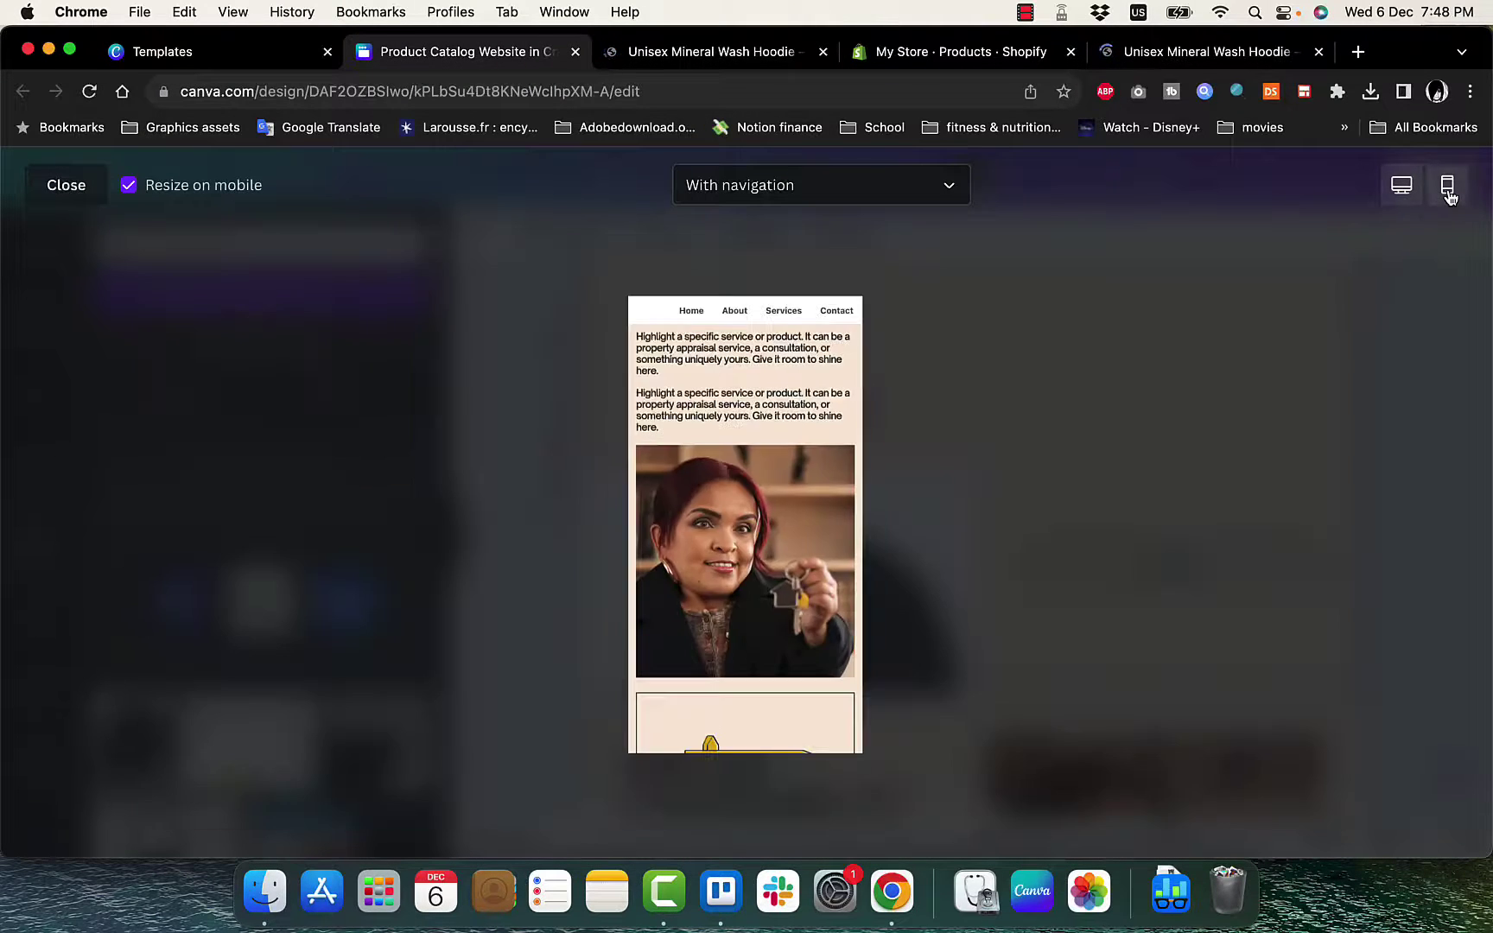
scroll(827, 429, up, 10)
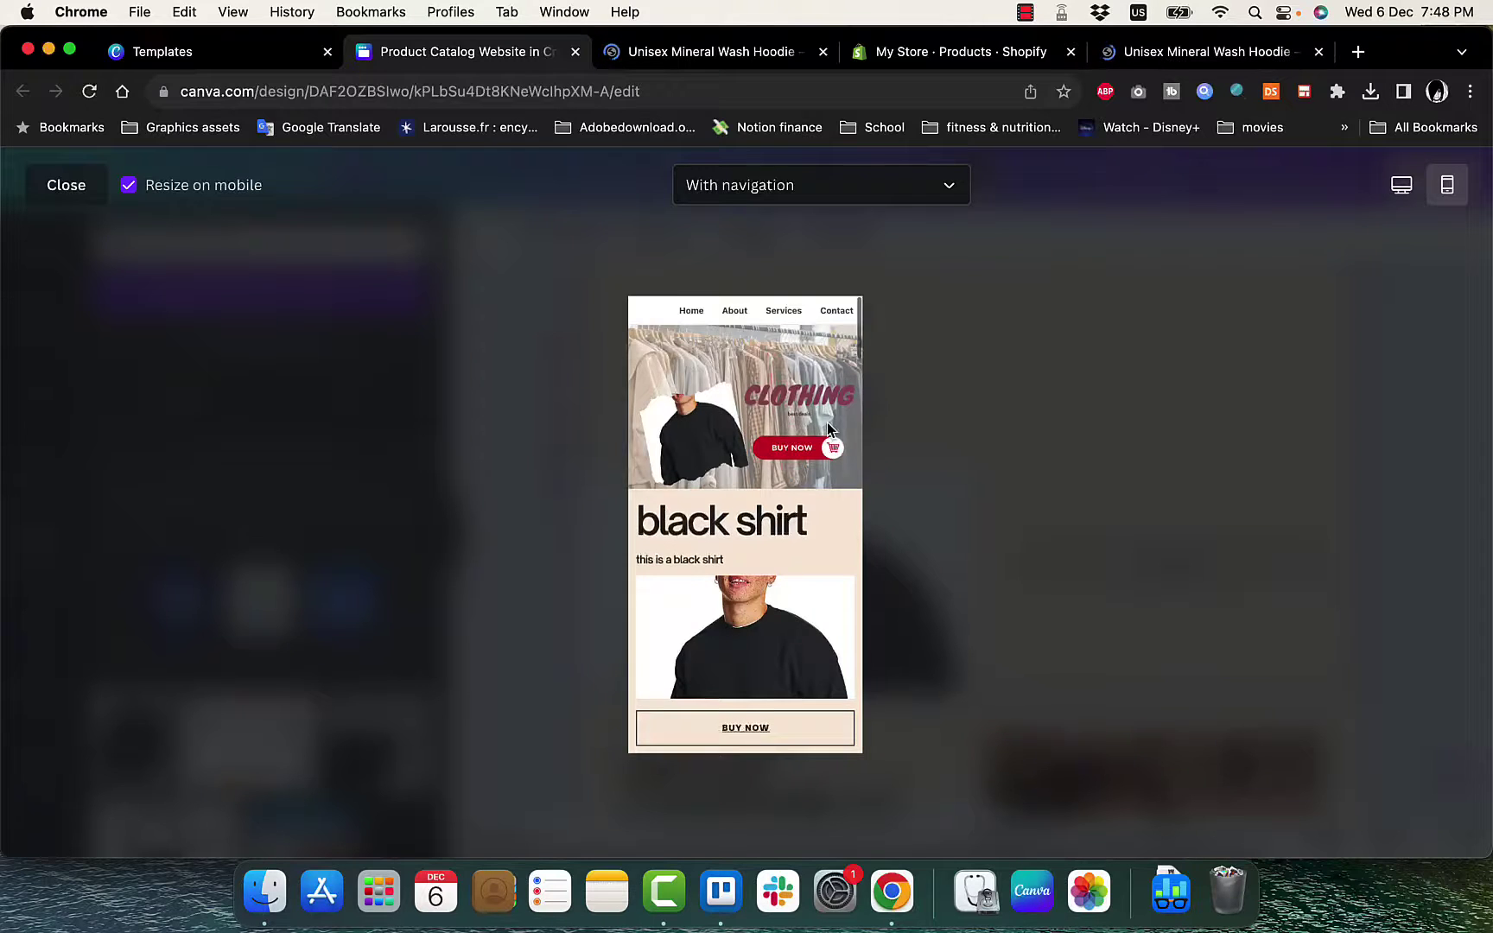
scroll(828, 430, down, 2)
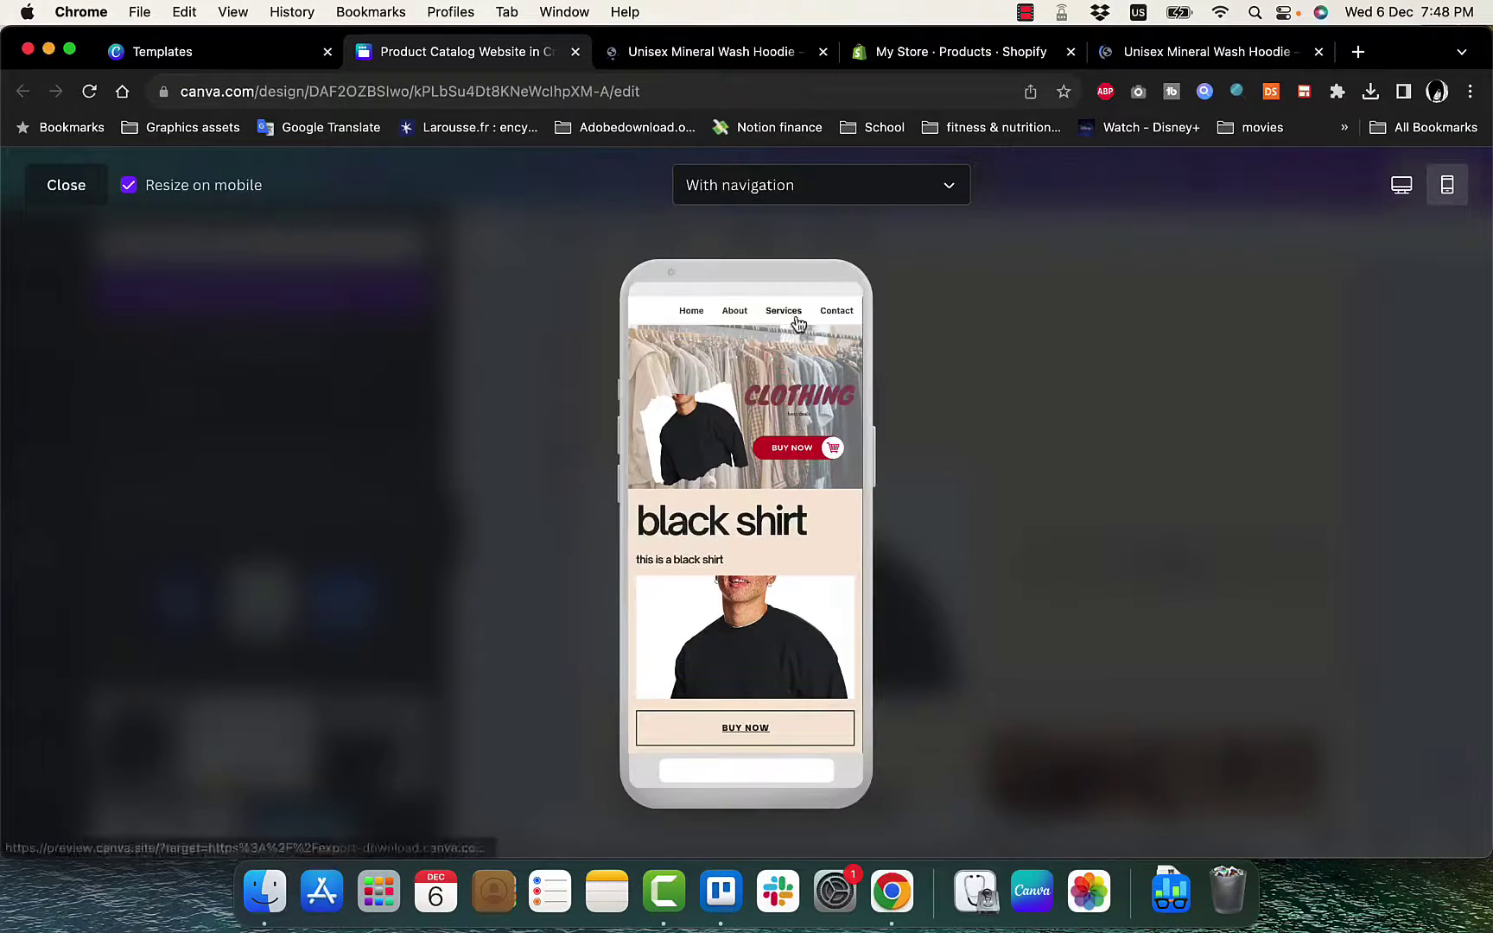
click(1404, 185)
click(65, 185)
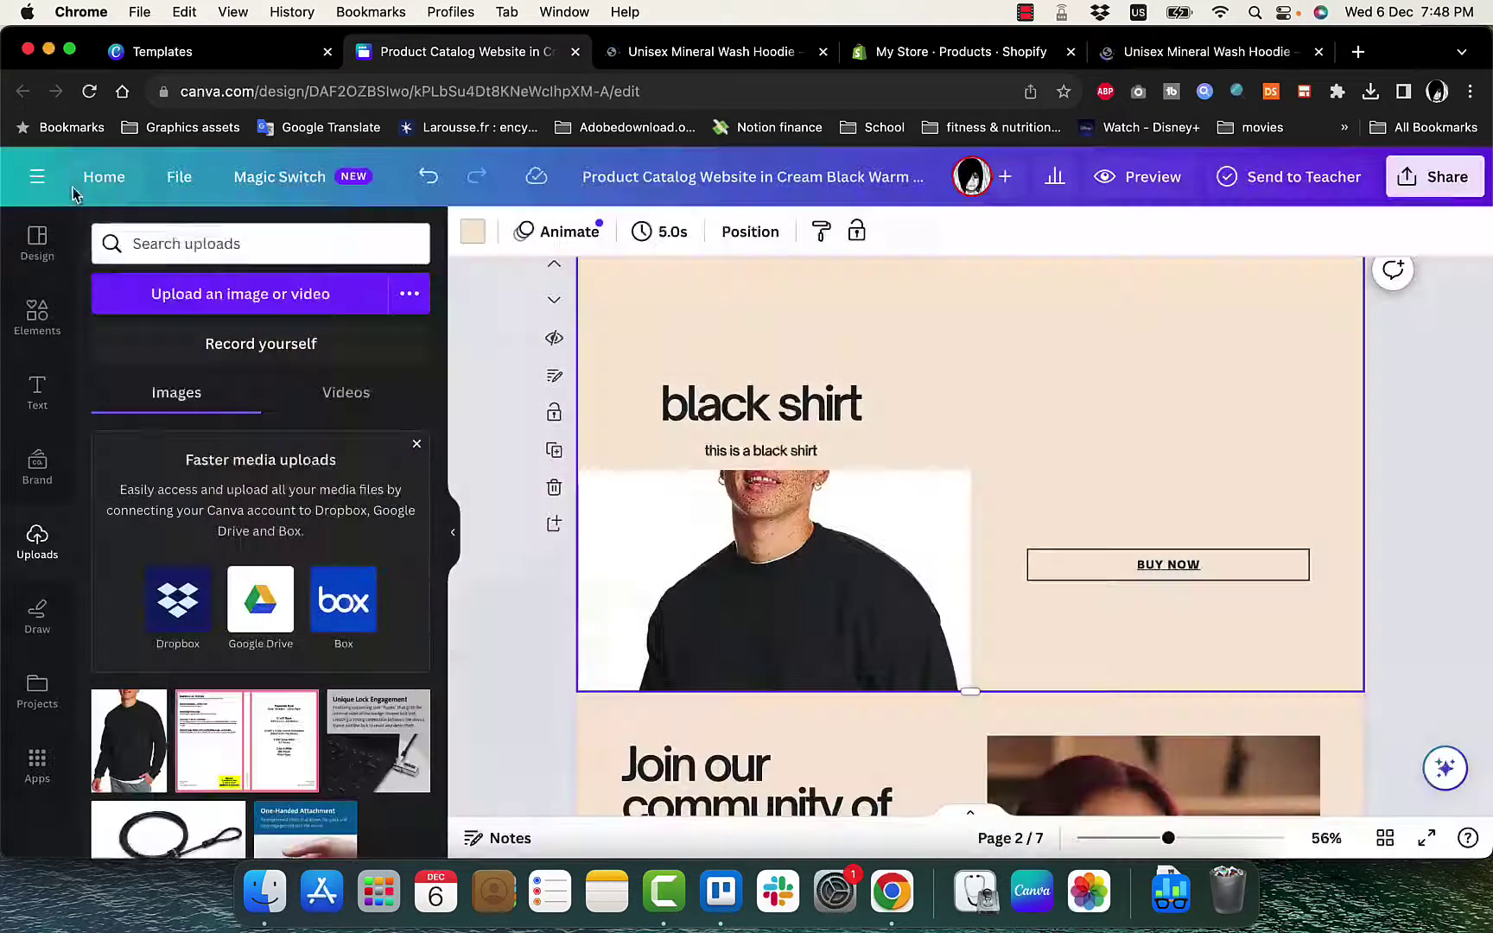
scroll(1005, 494, down, 5)
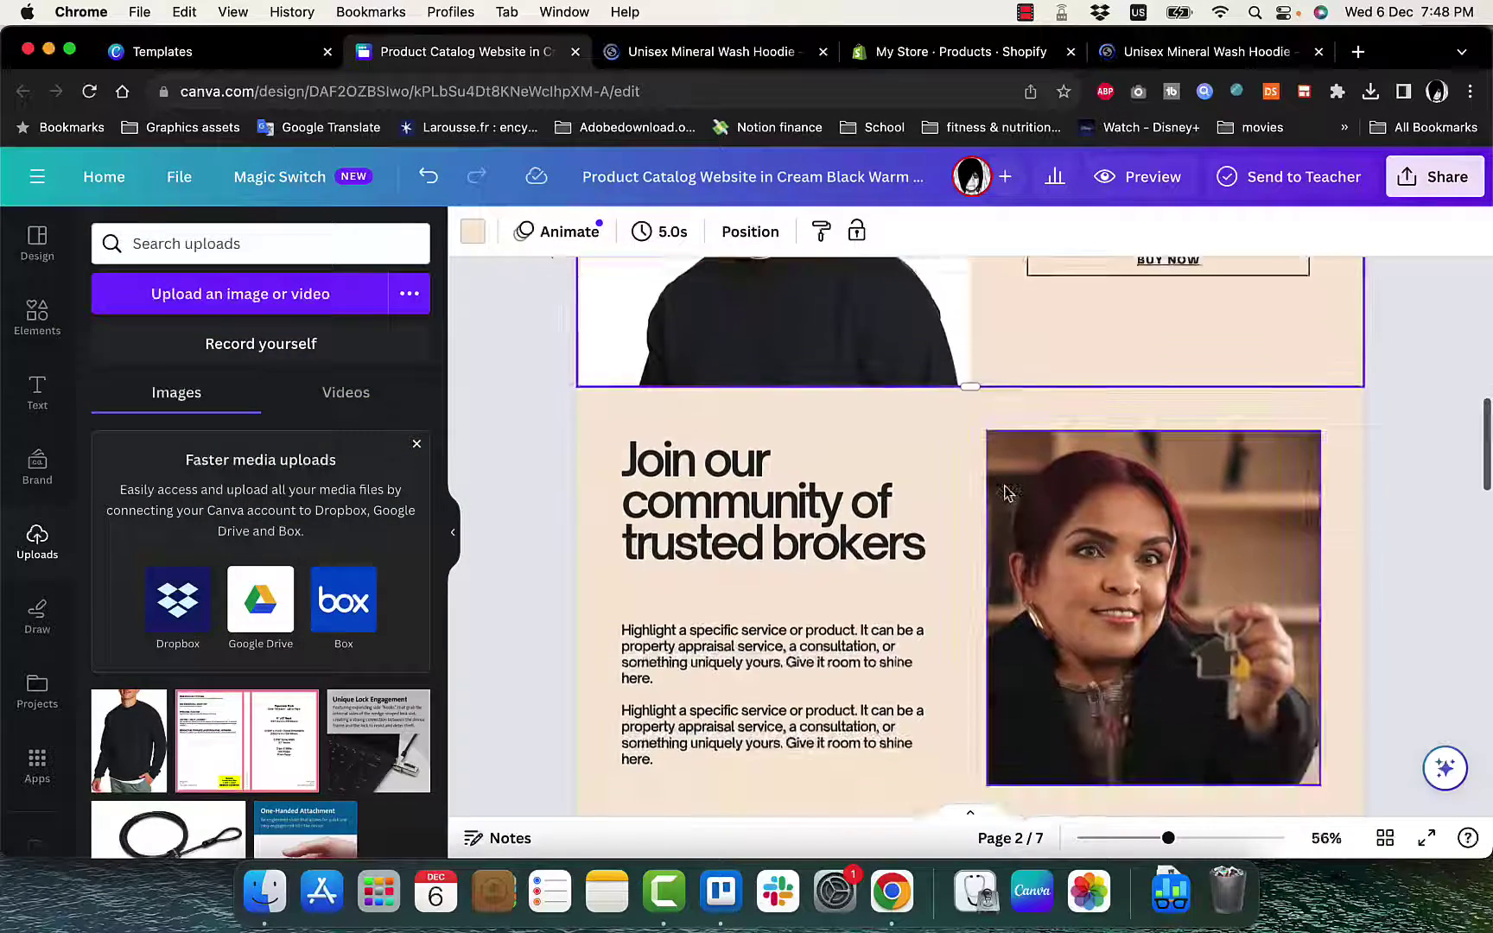
scroll(1321, 319, up, 5)
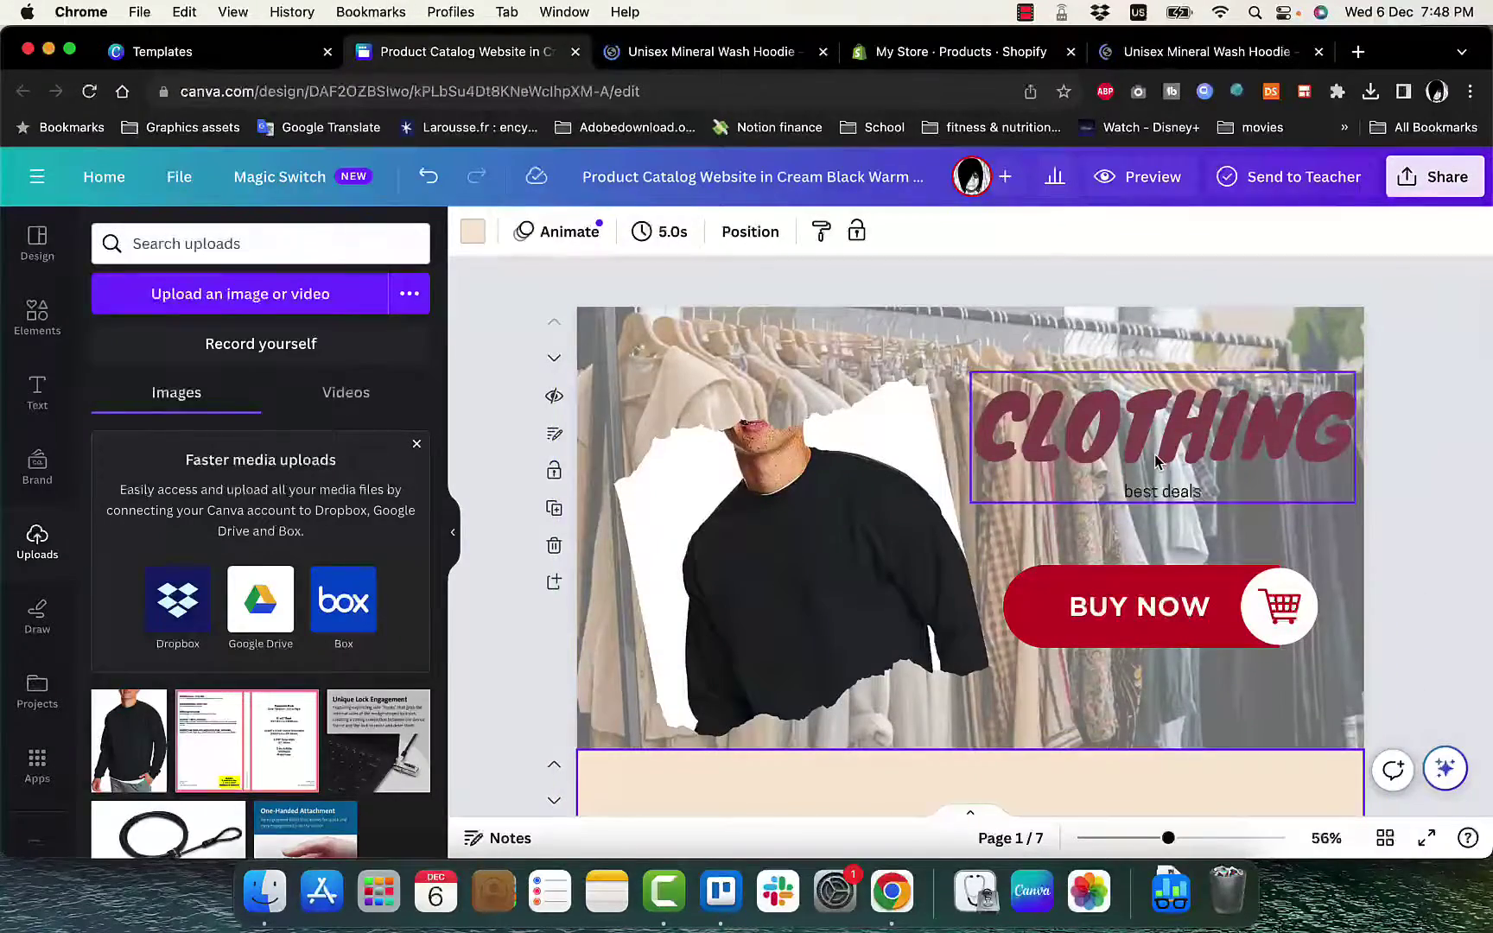
scroll(1157, 462, down, 7)
scroll(1156, 462, down, 20)
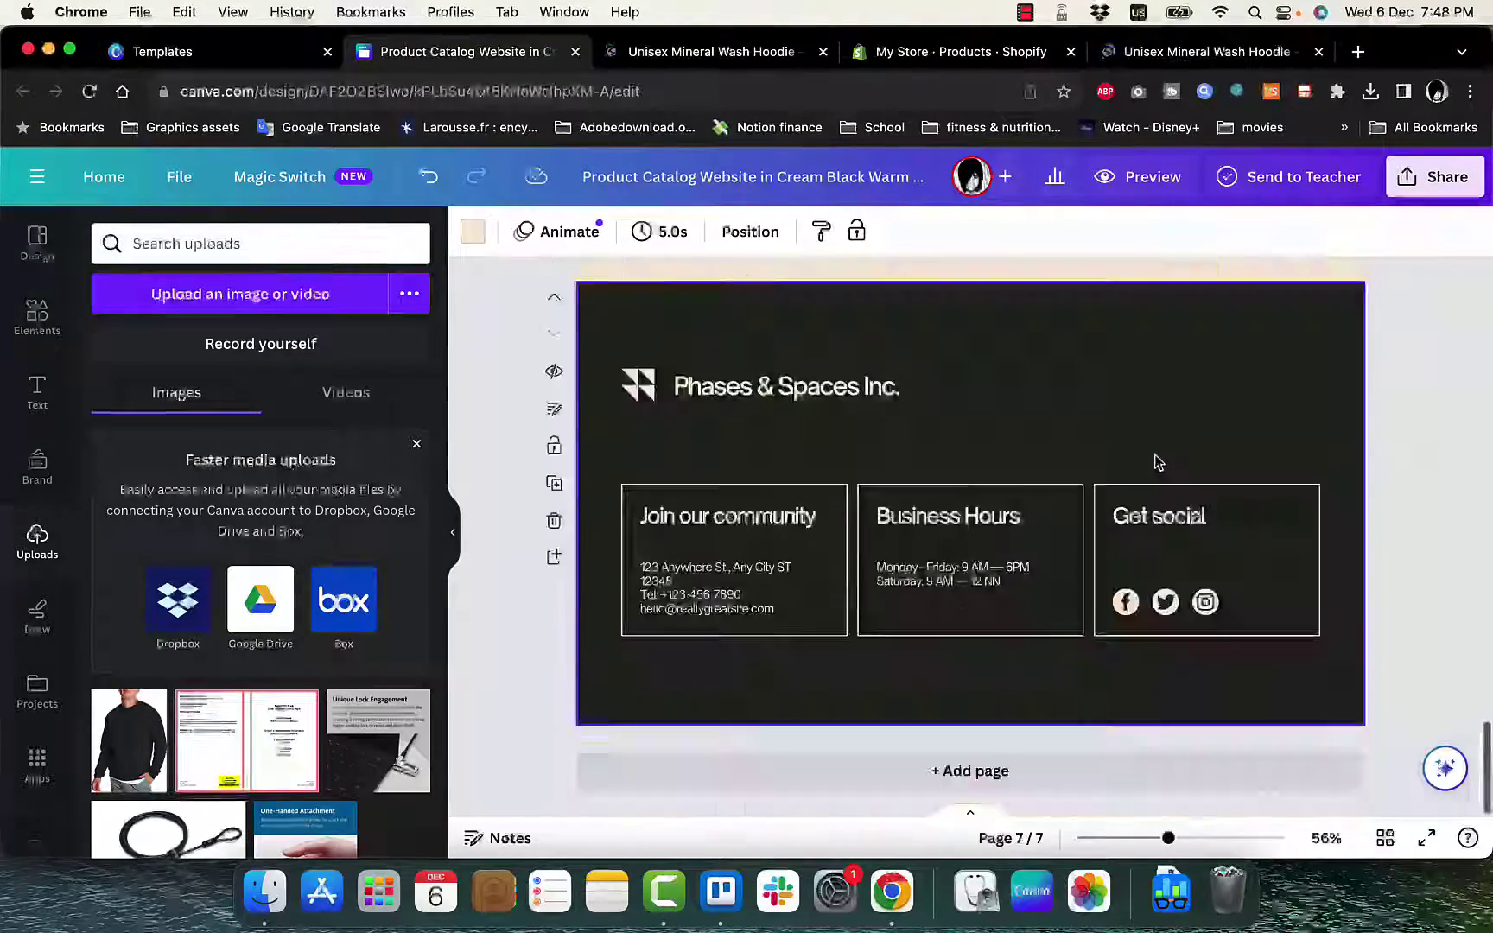
scroll(1156, 463, up, 10)
scroll(1156, 463, up, 20)
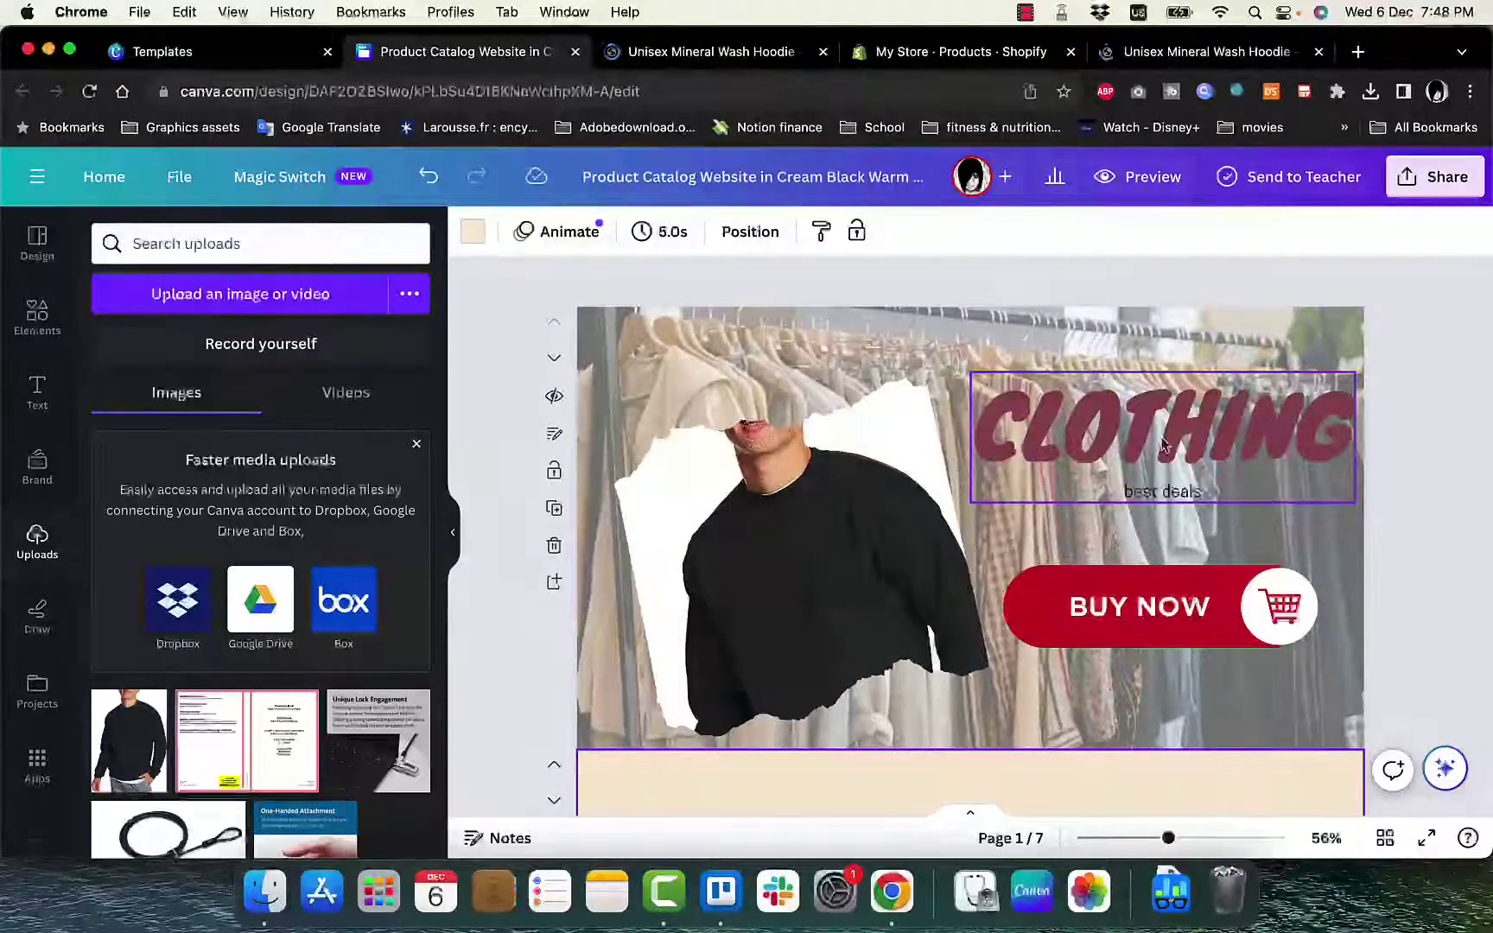
scroll(1004, 593, down, 3)
scroll(1005, 593, down, 15)
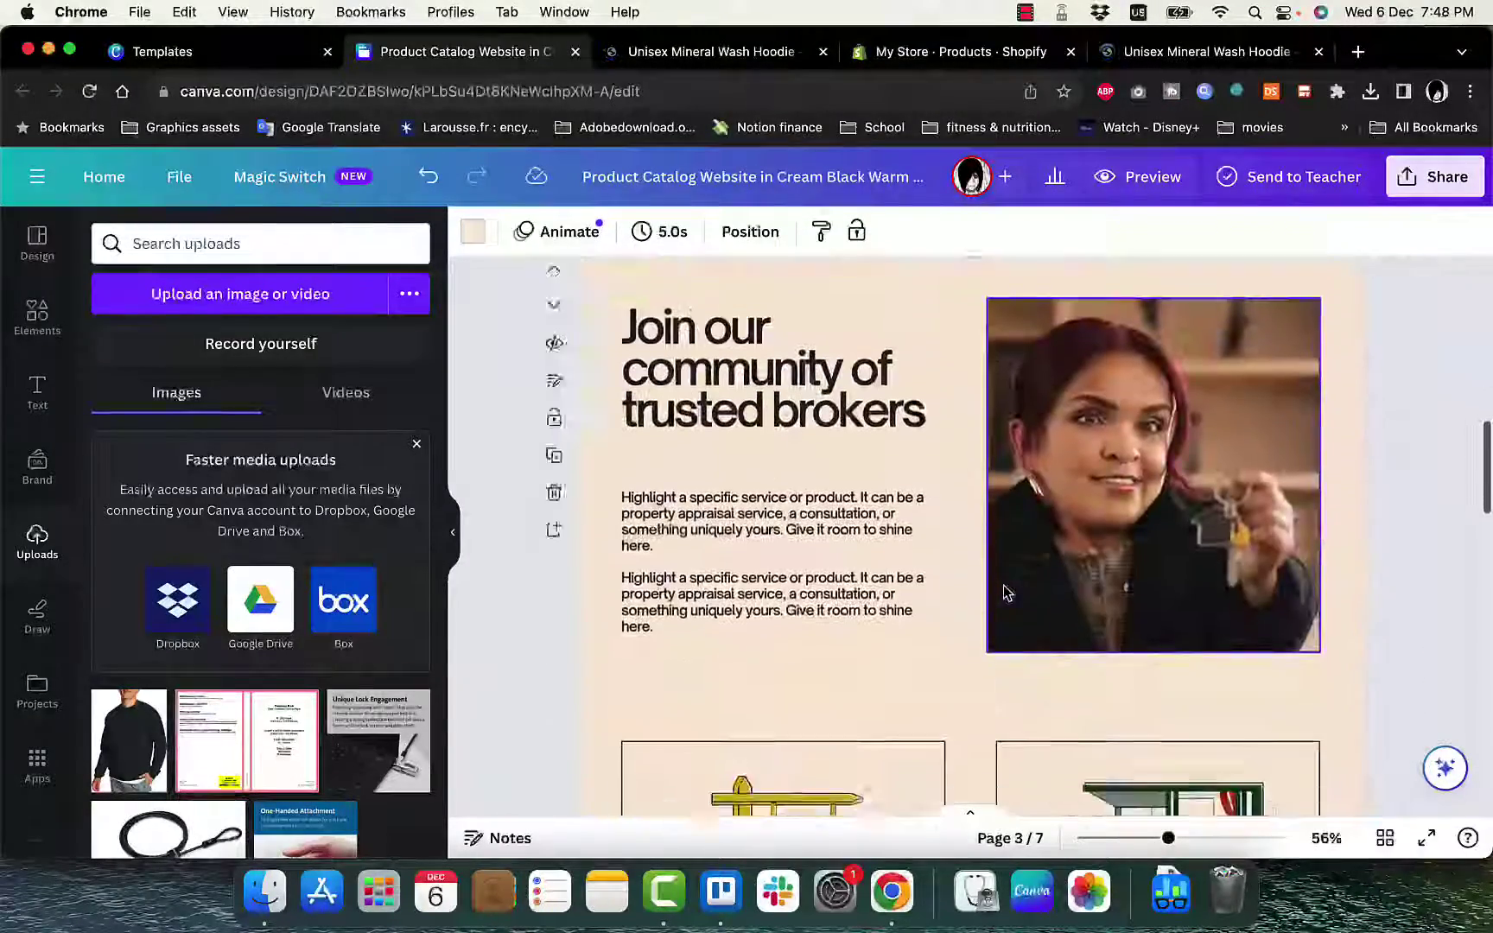
scroll(907, 557, down, 4)
scroll(916, 571, up, 18)
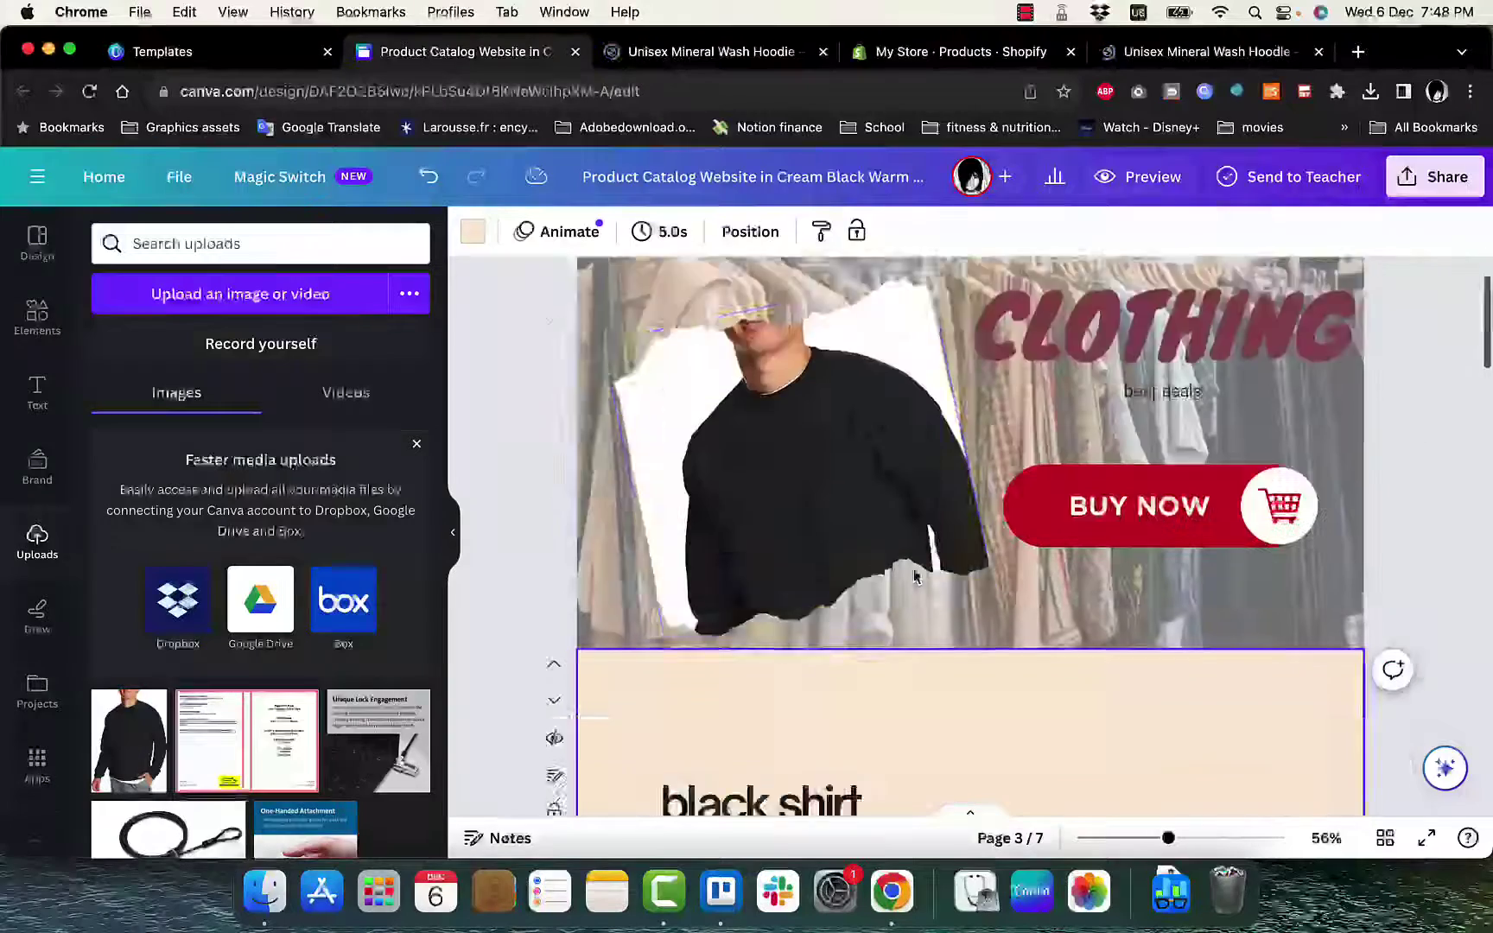